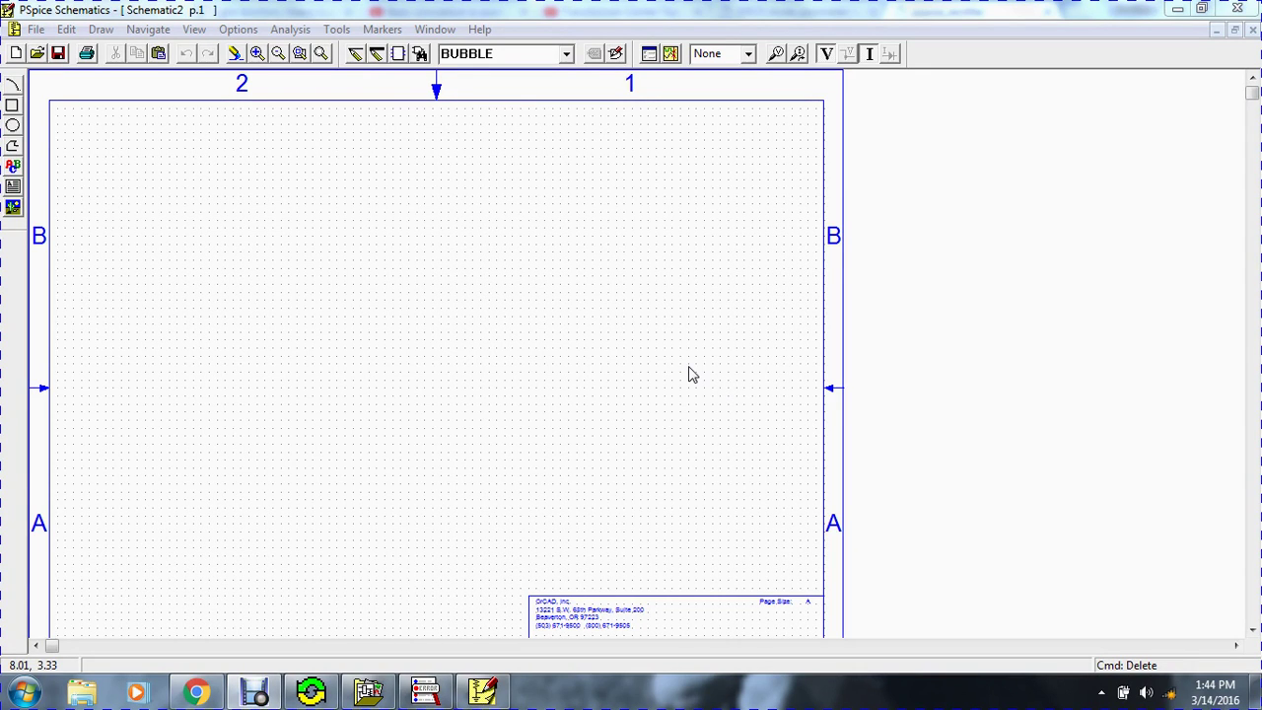
# Look up the PSpice Student program group among the installed programs, then return to the empty schematic.
pyautogui.click(13, 696)
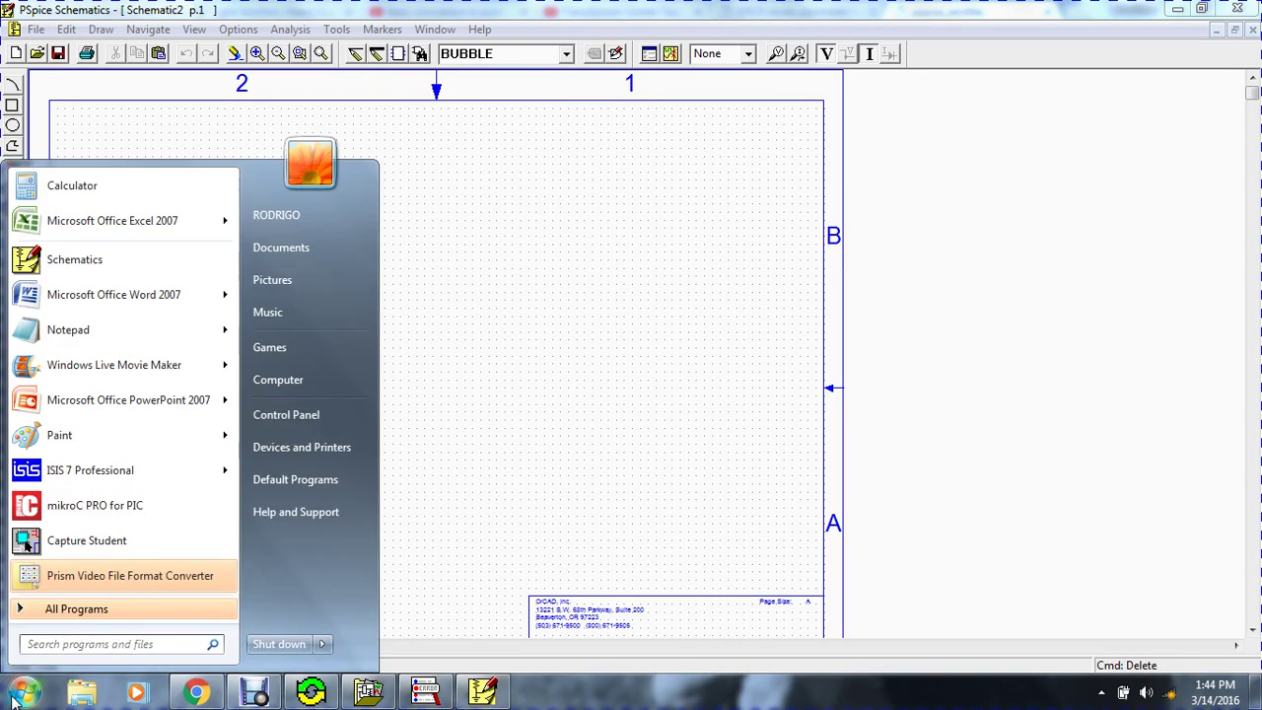
pyautogui.click(98, 608)
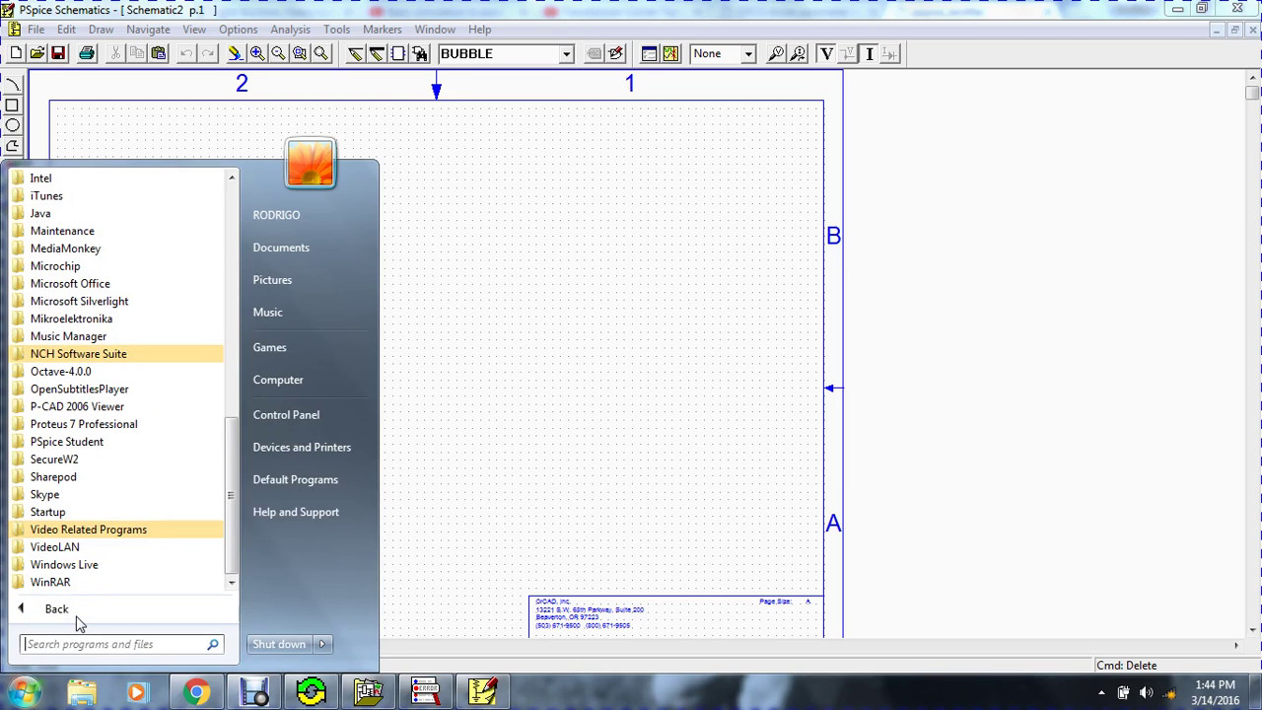
pyautogui.click(115, 444)
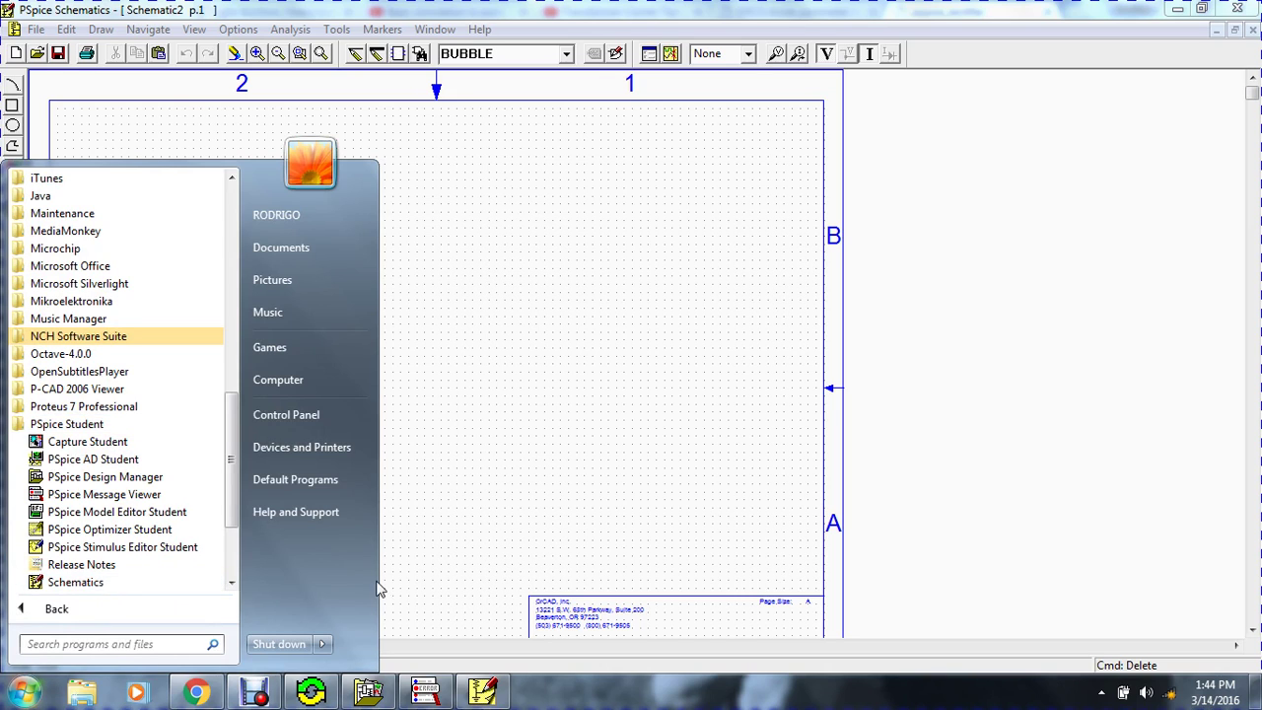
pyautogui.click(596, 329)
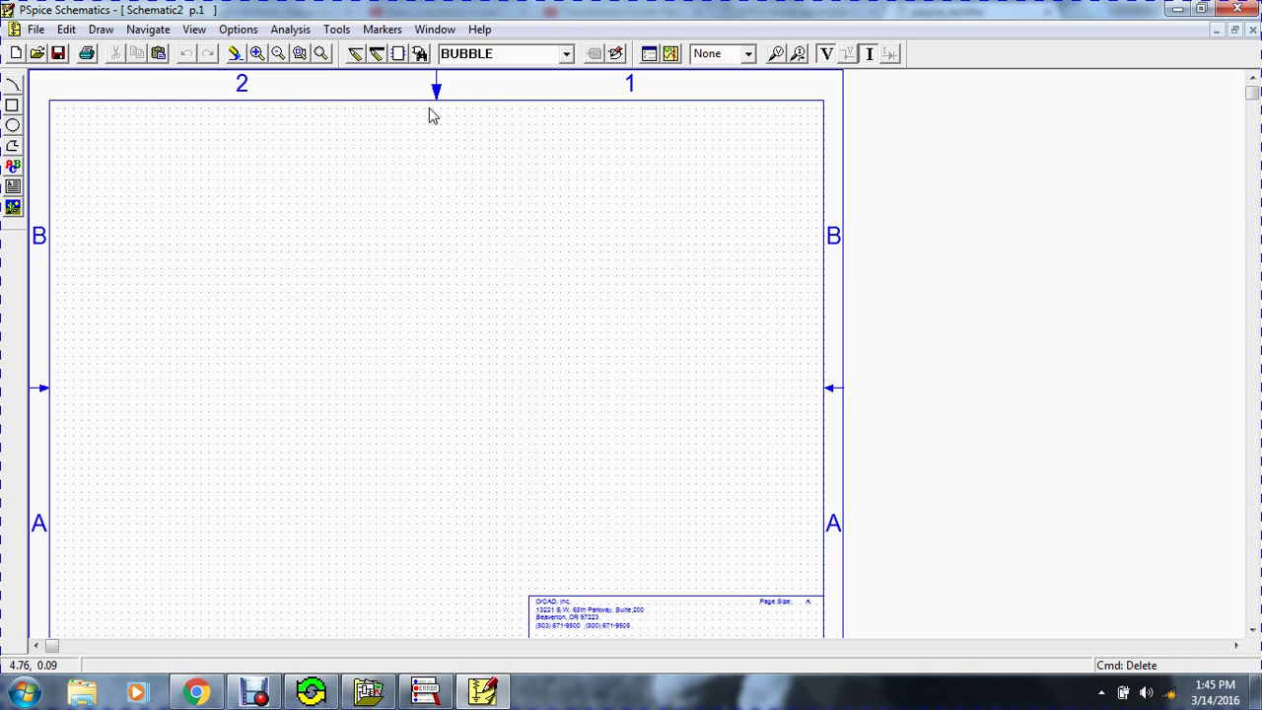
# Open the part browser in its basic view and select the 7400 NAND gate from the full part list.
pyautogui.click(420, 55)
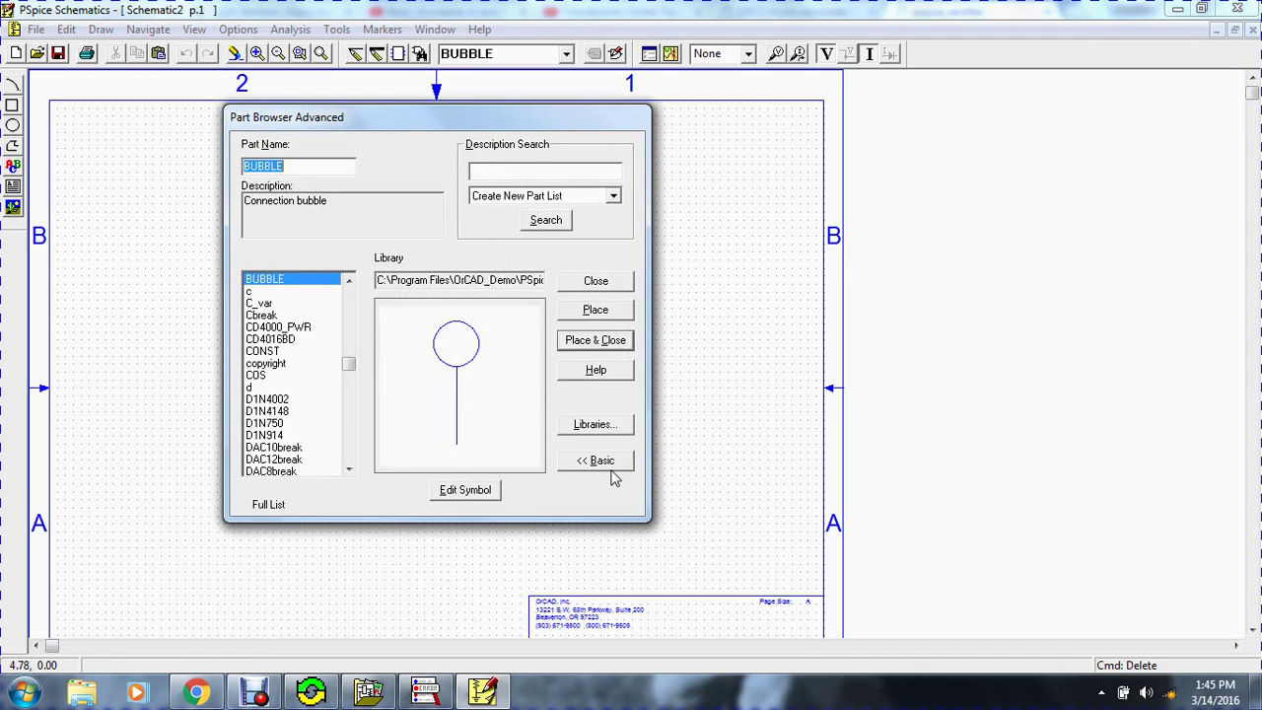
pyautogui.click(602, 463)
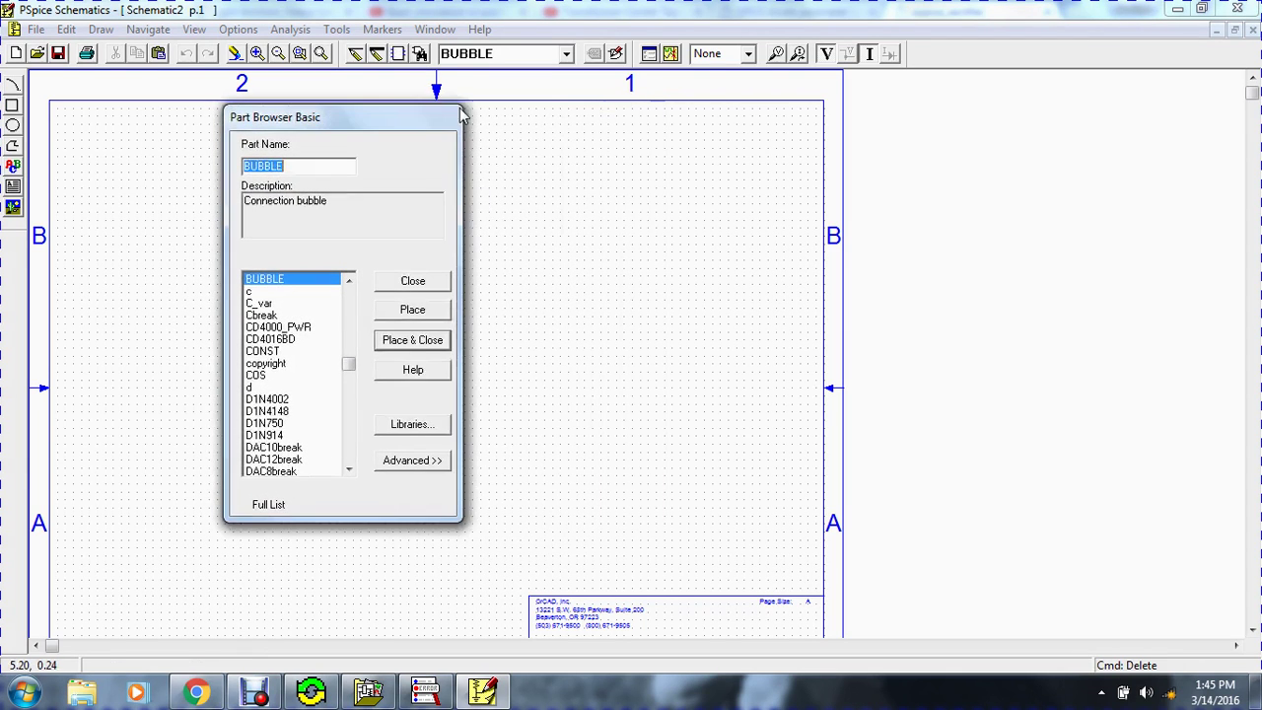
pyautogui.moveTo(422, 124); pyautogui.dragTo(696, 152)
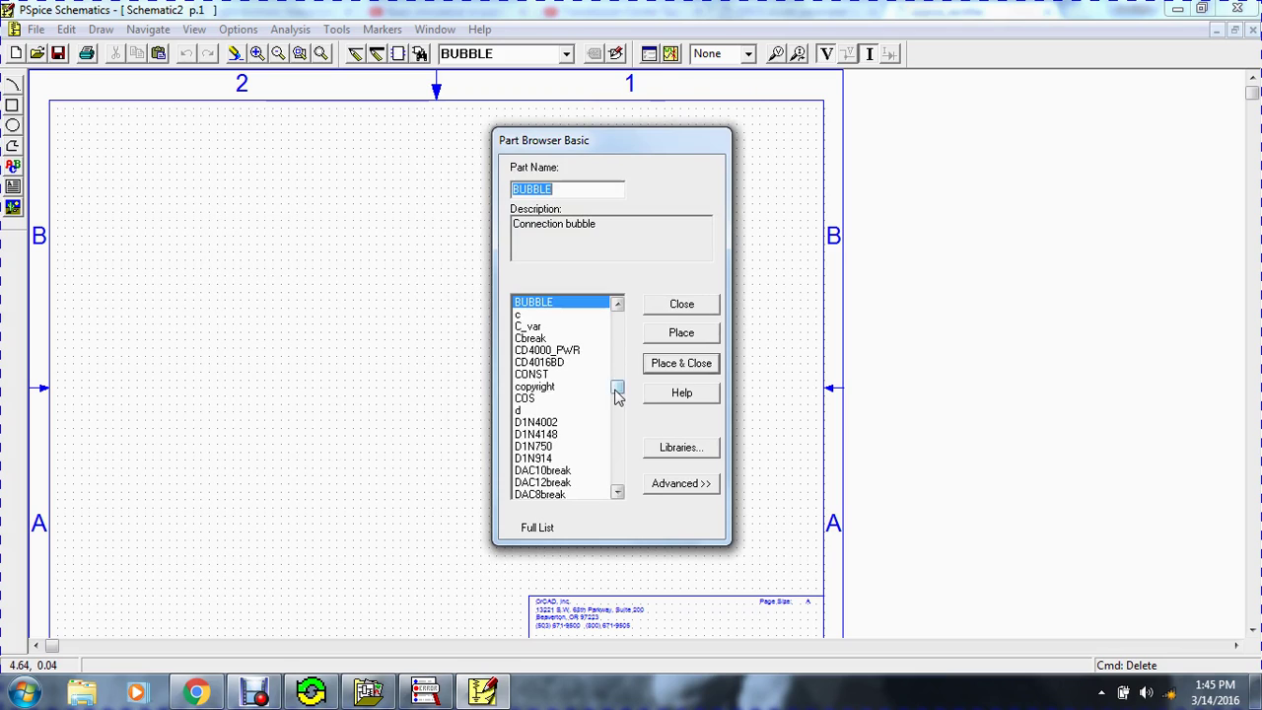
pyautogui.moveTo(617, 388); pyautogui.dragTo(623, 331)
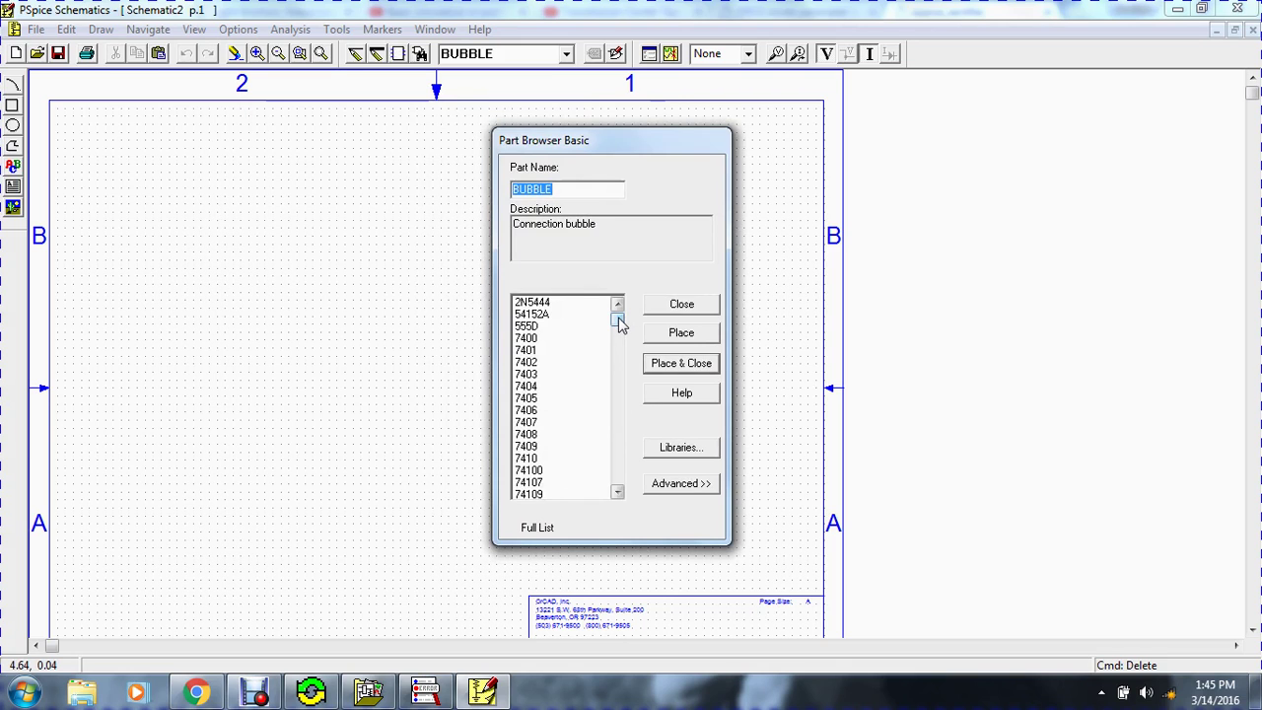
pyautogui.moveTo(619, 326)
pyautogui.mouseDown()
pyautogui.moveTo(623, 481)
pyautogui.moveTo(617, 319)
pyautogui.mouseUp()
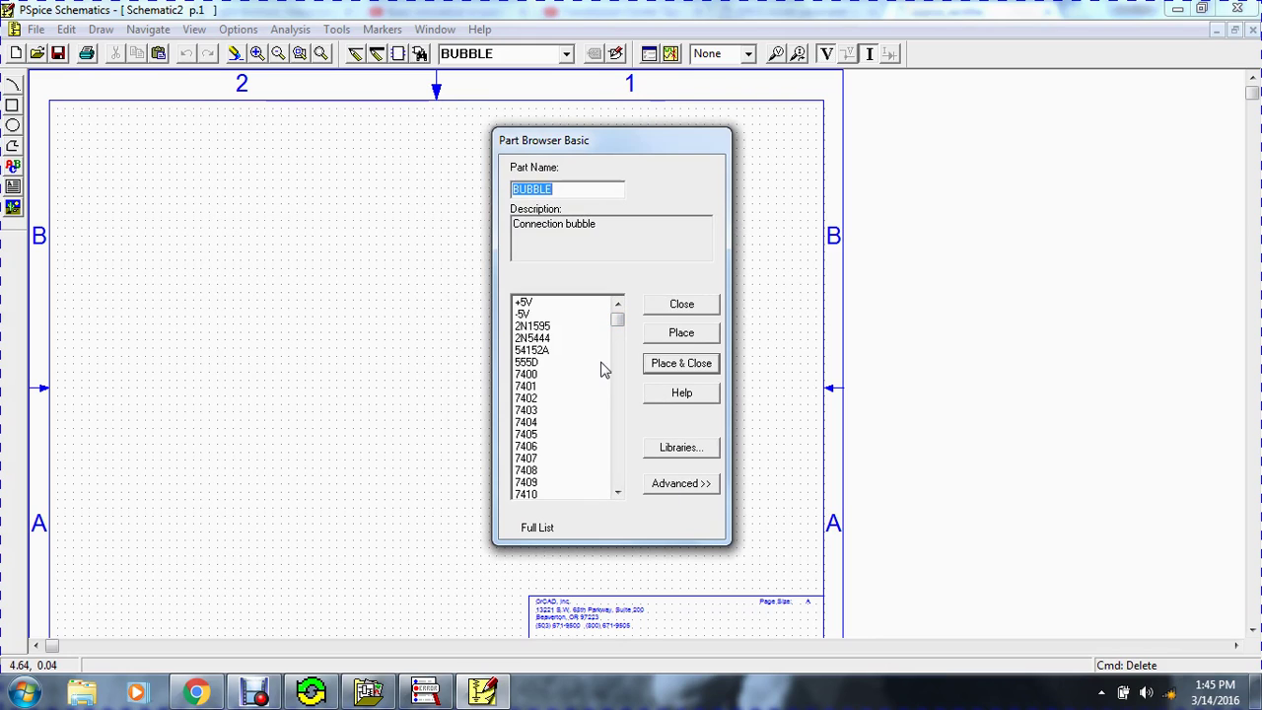
pyautogui.click(544, 375)
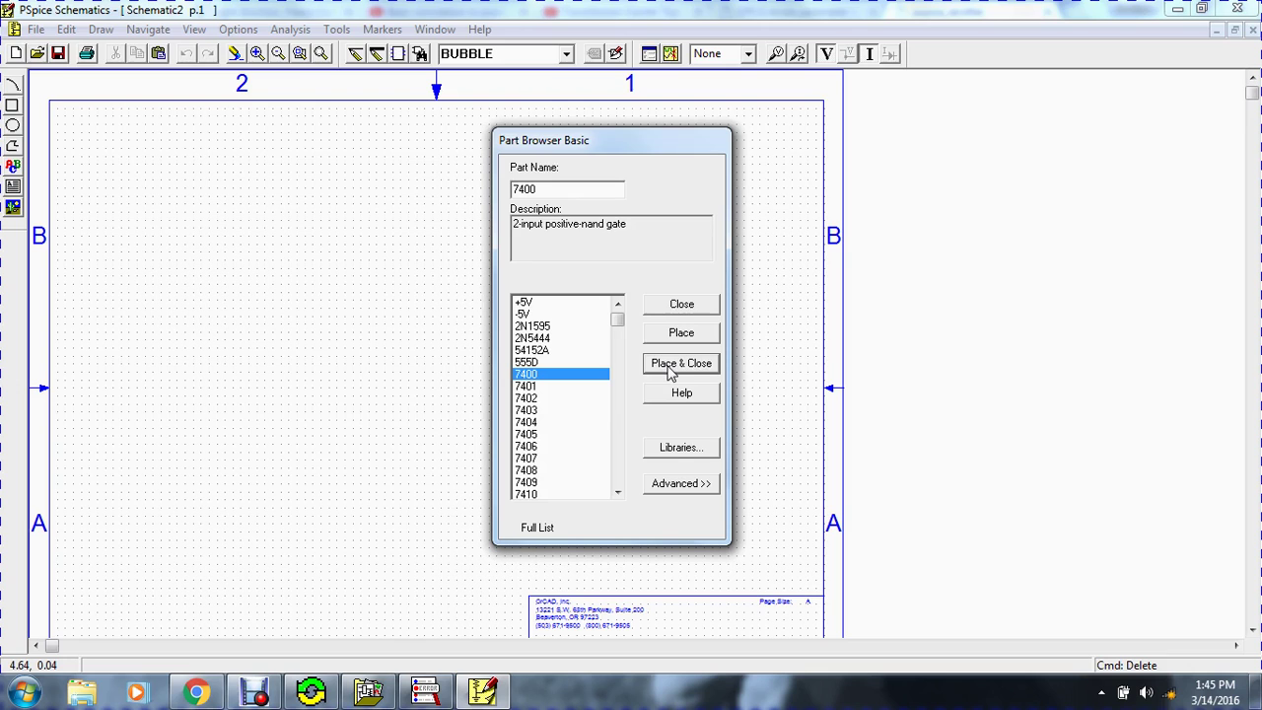
# Compare the basic and advanced browser views and preview the symbols of the 7400, 7405 and 7401 parts.
pyautogui.click(680, 483)
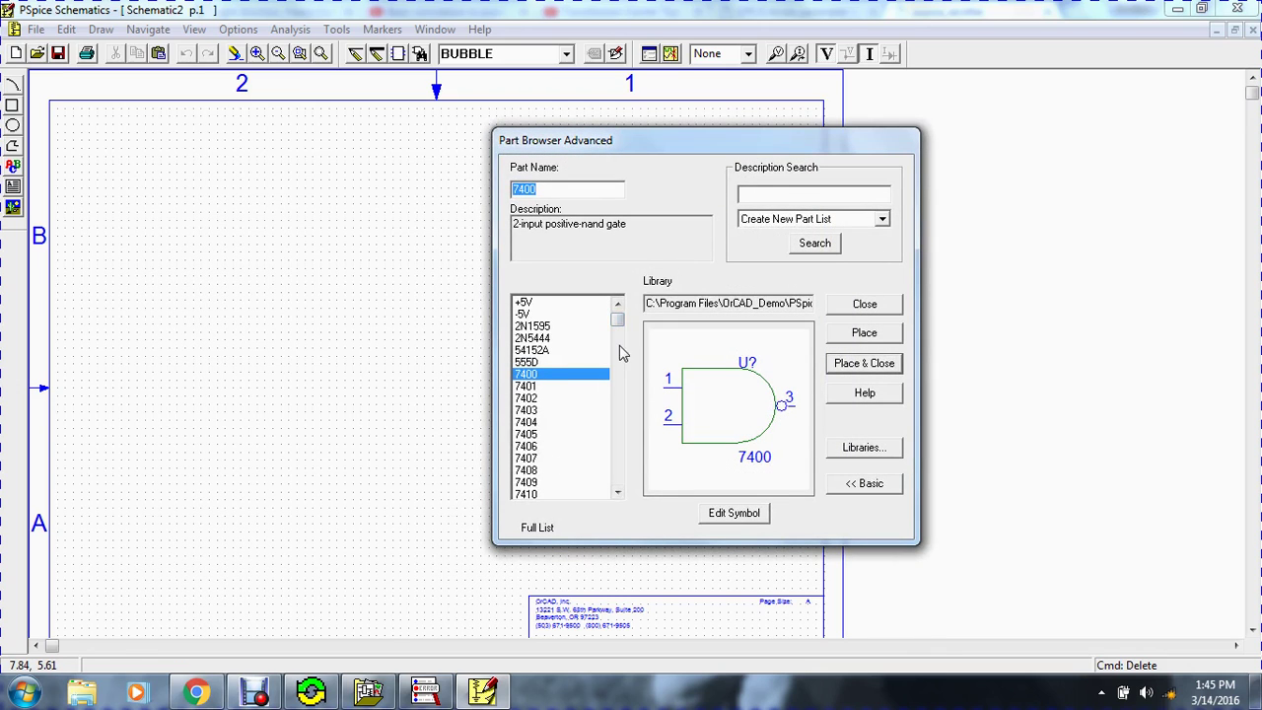
pyautogui.moveTo(619, 319)
pyautogui.mouseDown()
pyautogui.moveTo(618, 376)
pyautogui.moveTo(604, 329)
pyautogui.mouseUp()
pyautogui.click(858, 481)
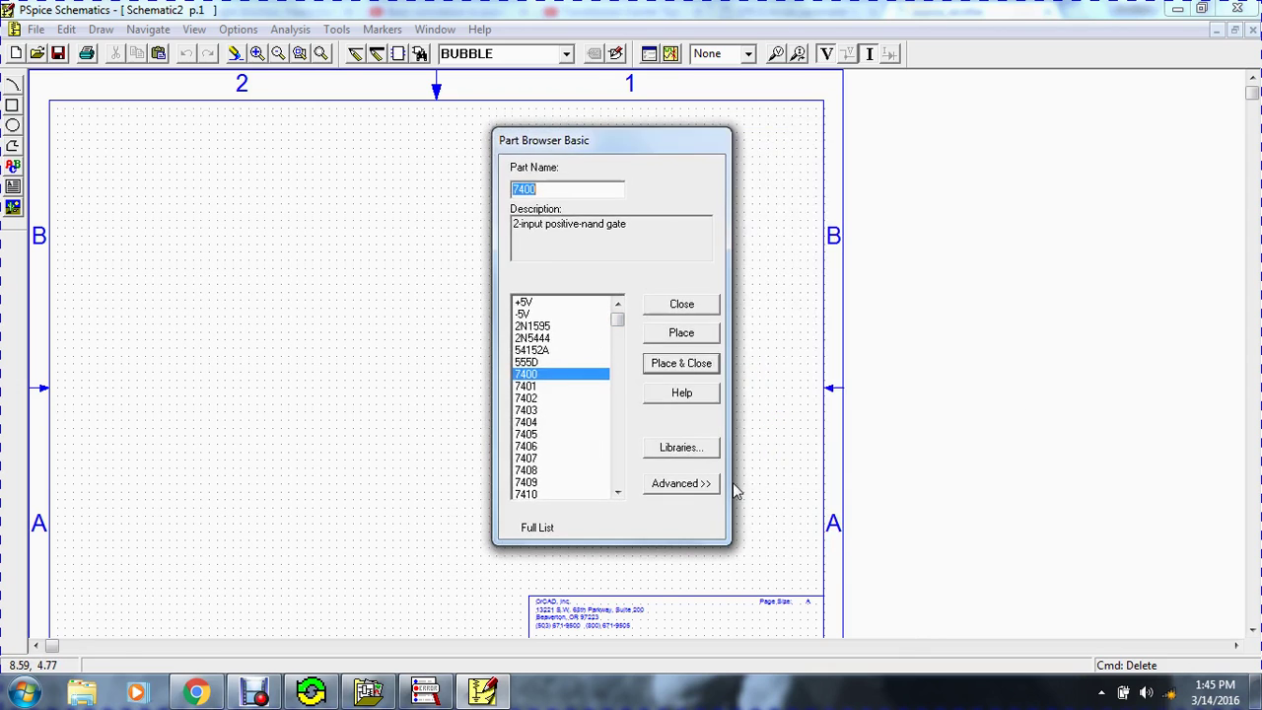
pyautogui.click(680, 489)
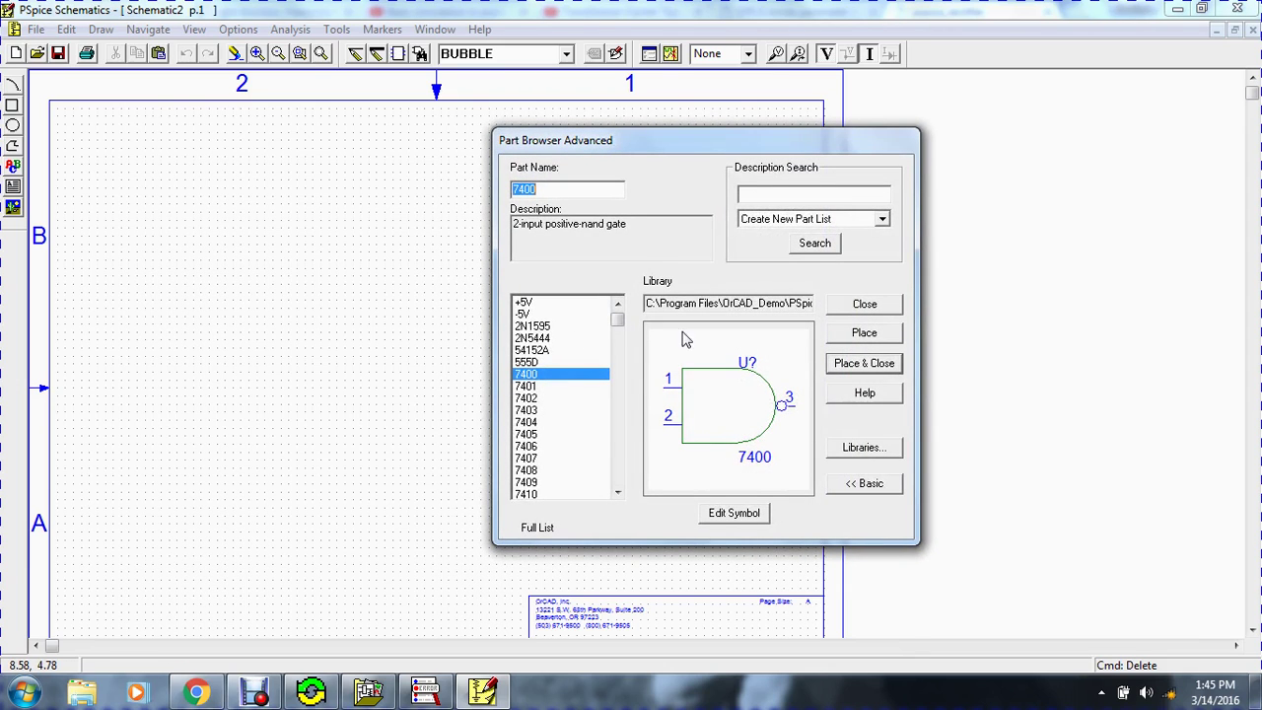
pyautogui.click(572, 435)
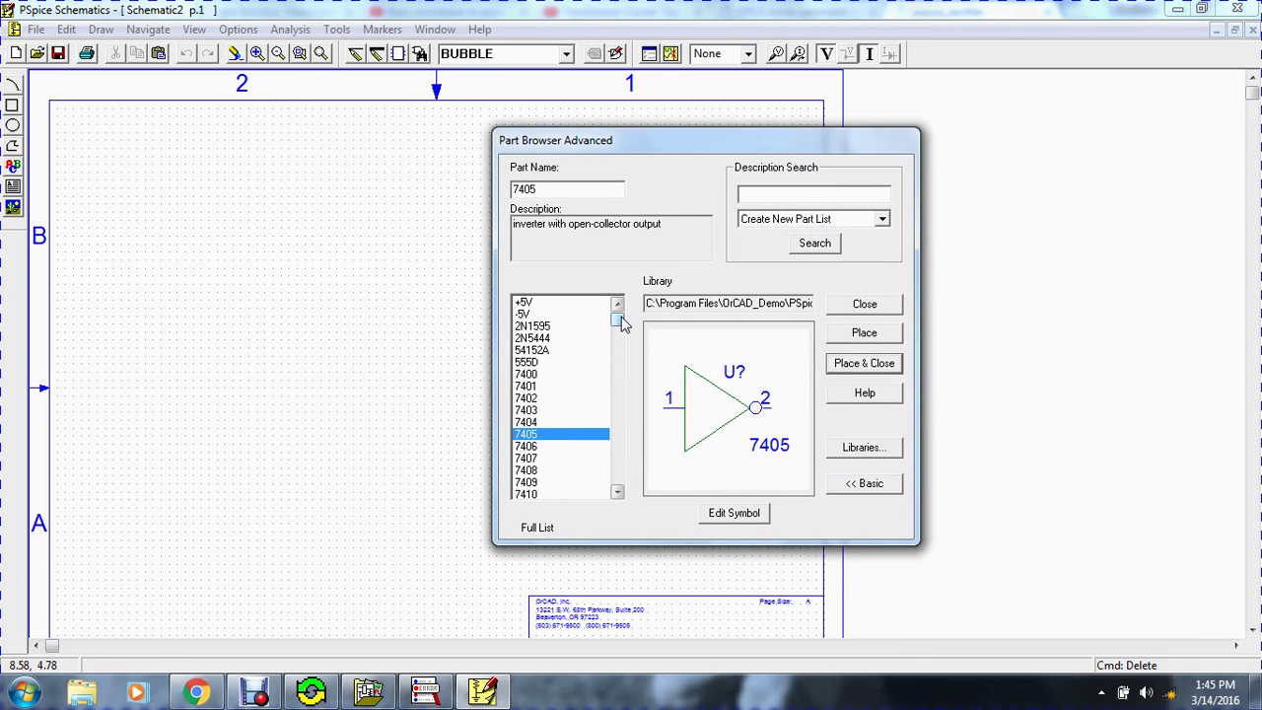
pyautogui.click(539, 473)
pyautogui.click(566, 387)
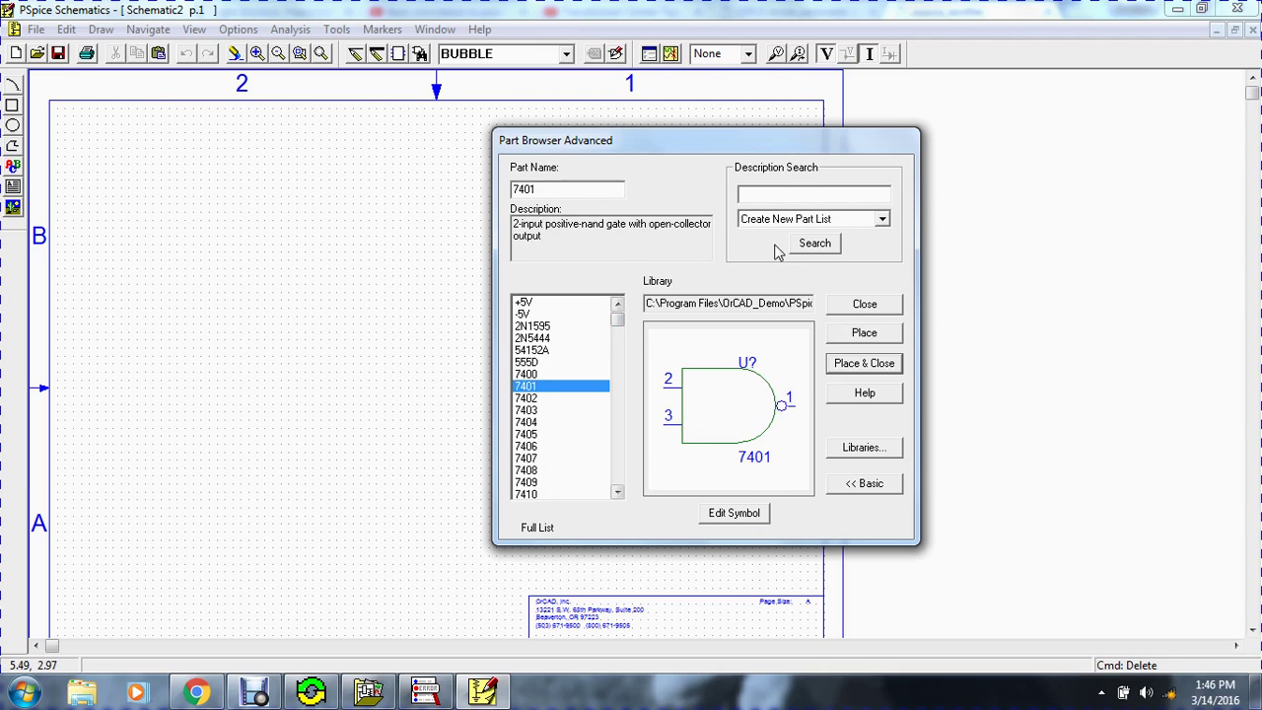
# Reposition the advanced part browser so that the left half of the schematic sheet is clear.
pyautogui.click(788, 191)
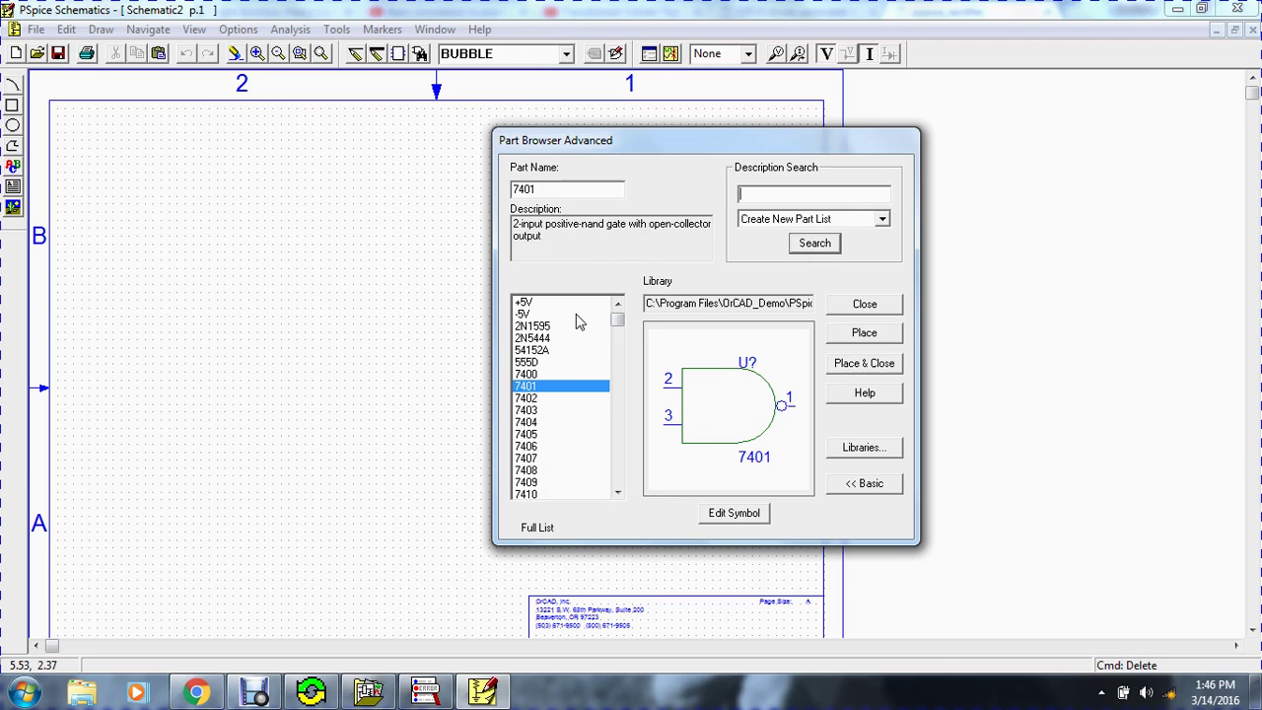
pyautogui.moveTo(648, 150); pyautogui.dragTo(570, 174)
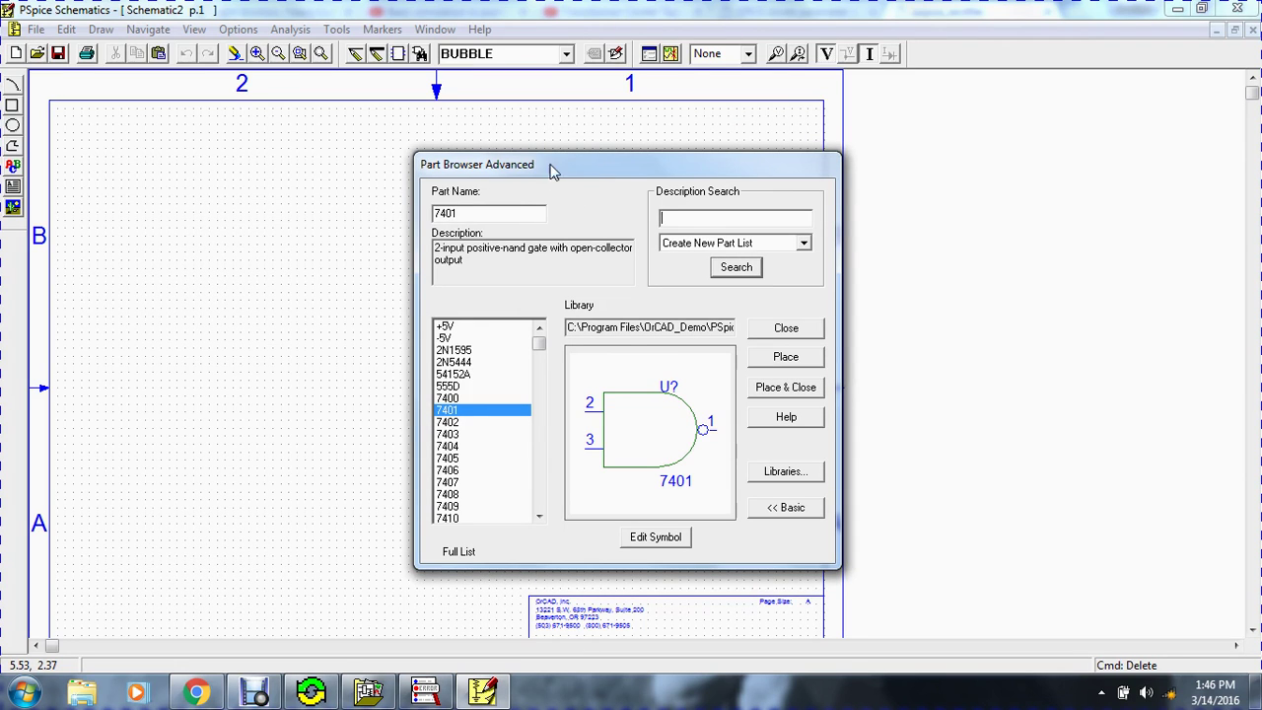
pyautogui.moveTo(603, 173); pyautogui.dragTo(623, 197)
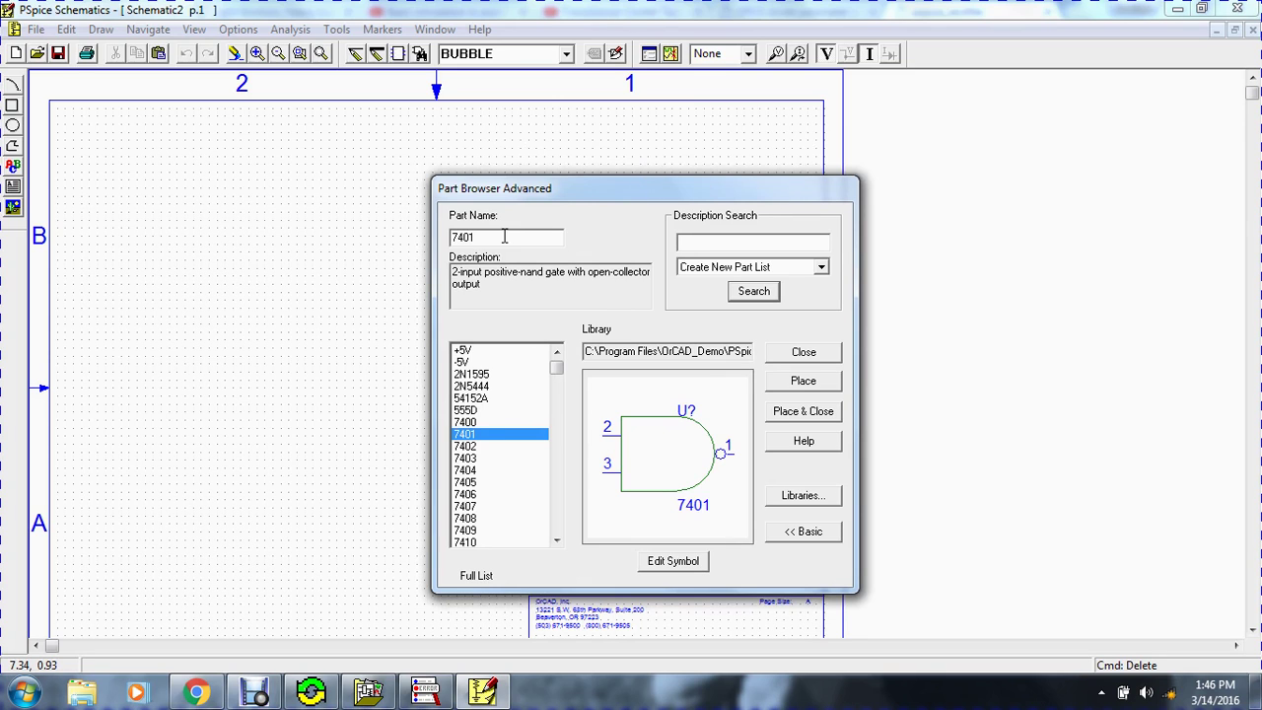
pyautogui.moveTo(583, 189); pyautogui.dragTo(778, 189)
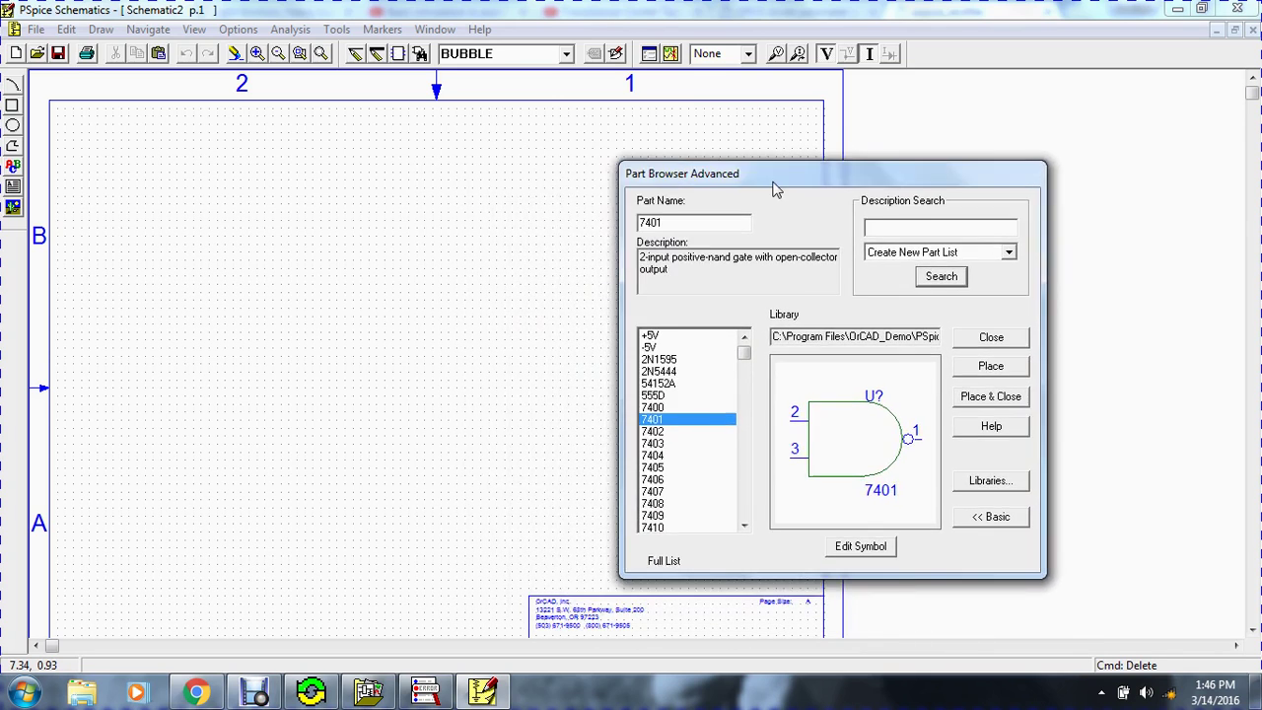
# Search the part names for "v" and preview the VPWL and VPULSE voltage sources.
pyautogui.click(674, 223)
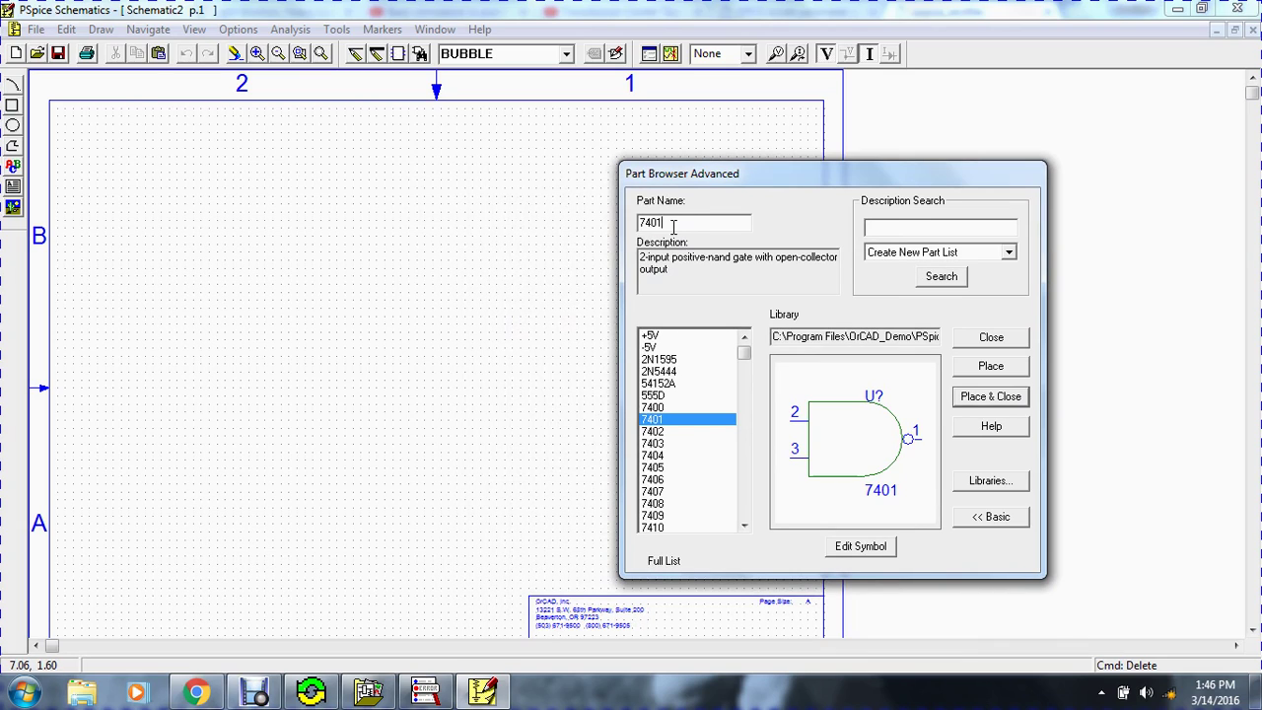
pyautogui.doubleClick(674, 226)
pyautogui.write('v')
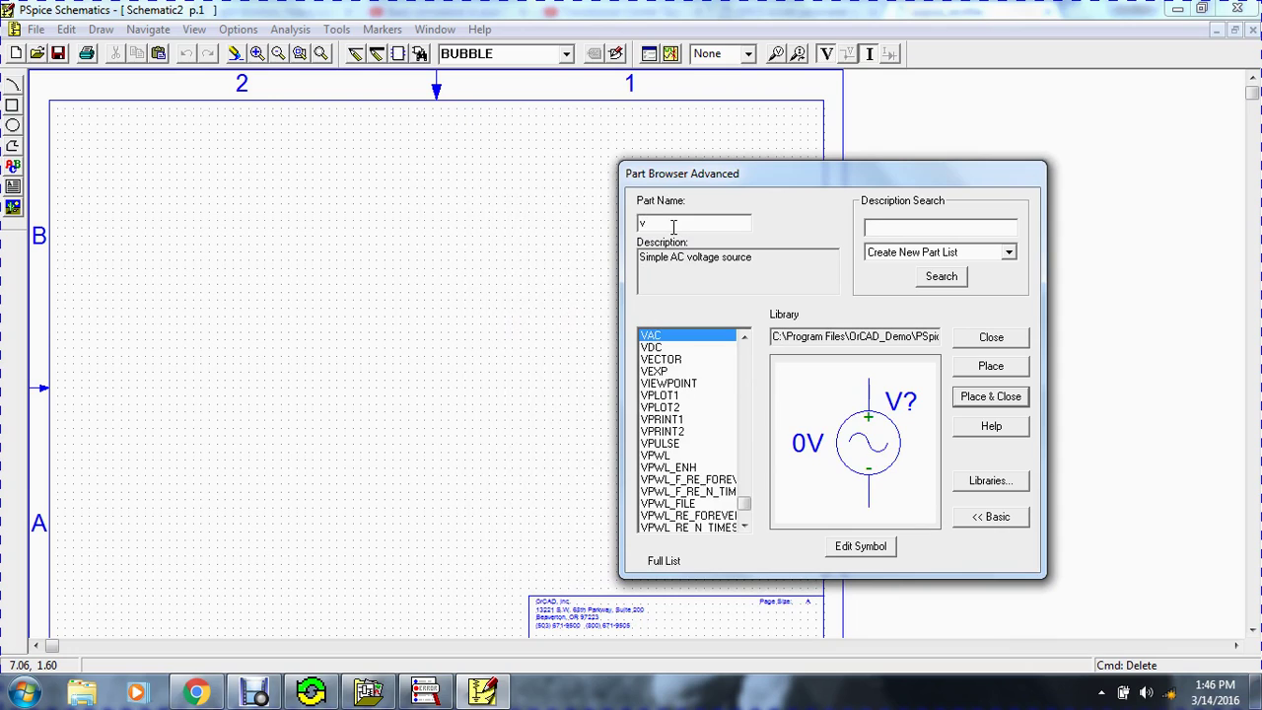
pyautogui.click(677, 457)
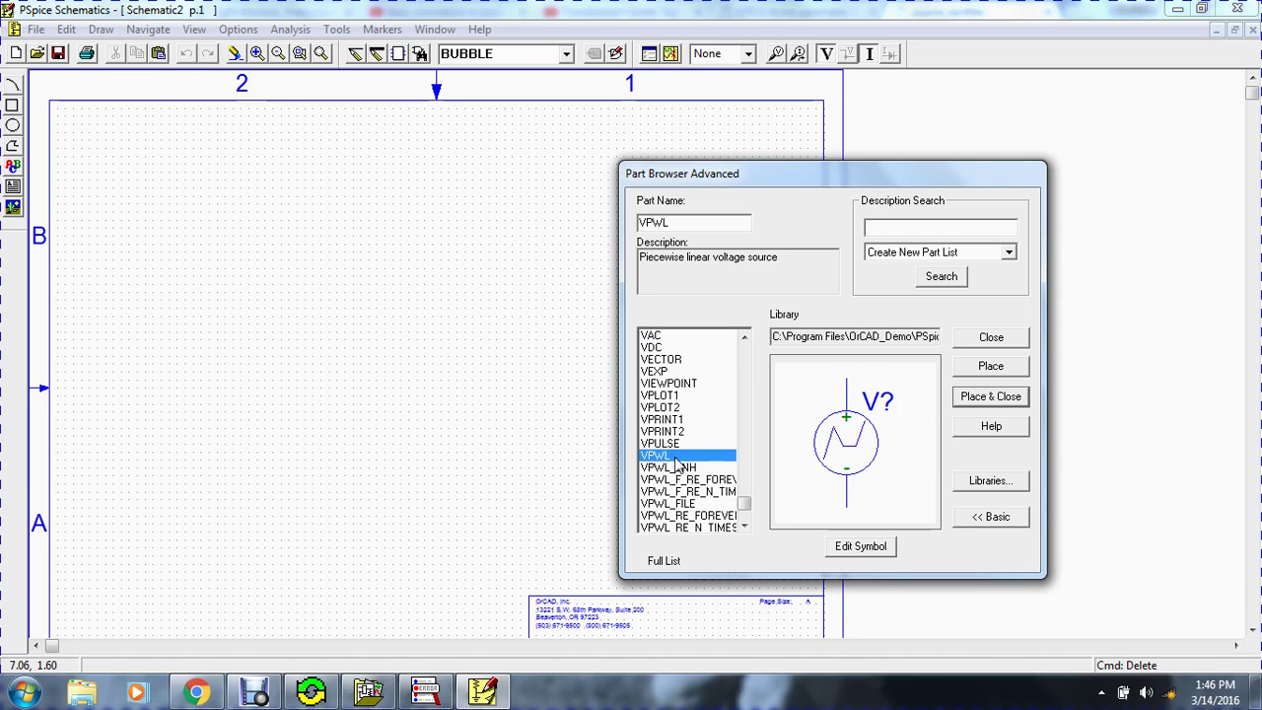
pyautogui.click(683, 444)
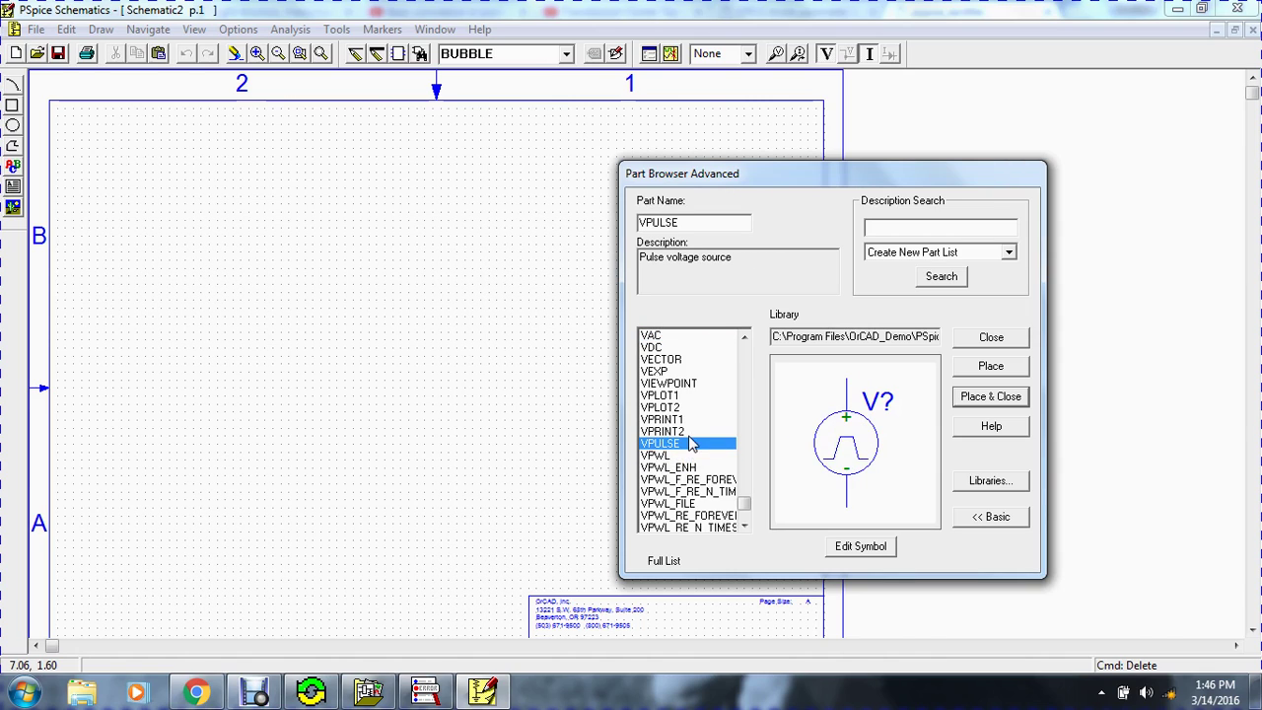
# Go through the listed V parts one by one, previewing their symbols, and select VSIN.
pyautogui.press('Up')
pyautogui.press('Up')
pyautogui.press('Up')
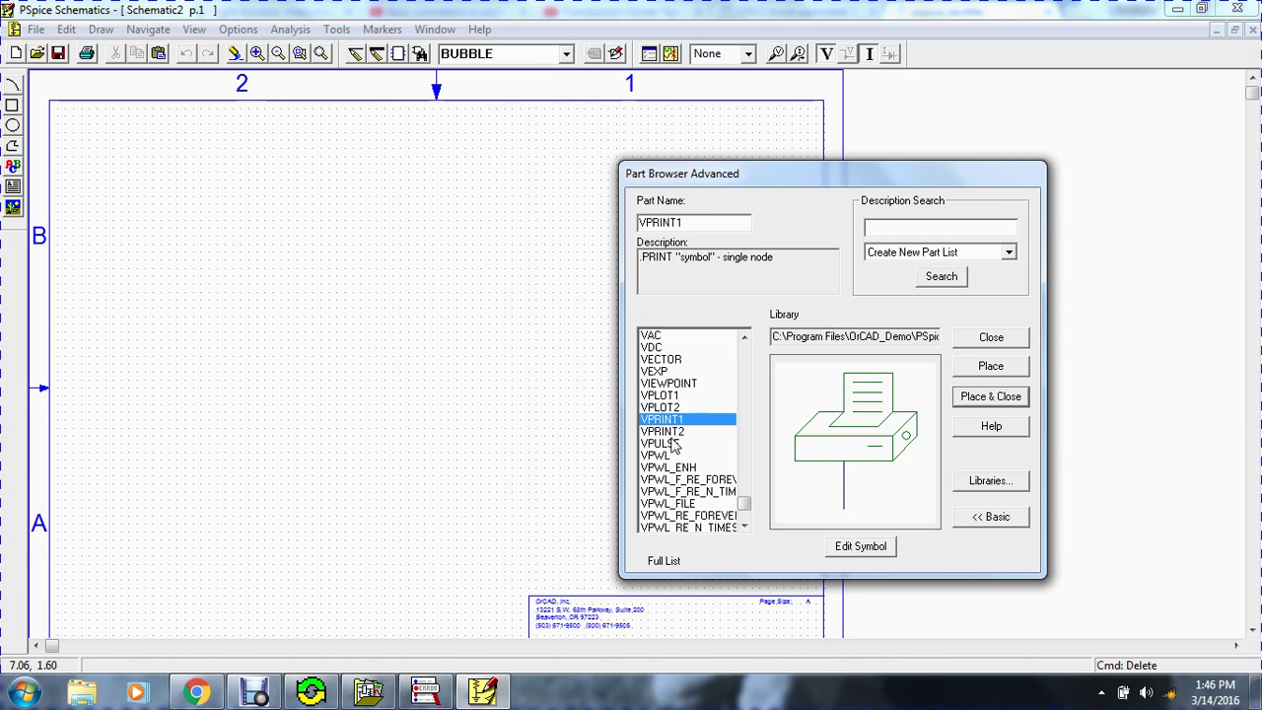
pyautogui.press('Down')
pyautogui.press('Down')
pyautogui.press('Down')
pyautogui.press('Down')
pyautogui.press('Down')
pyautogui.press('Down')
pyautogui.press('Down')
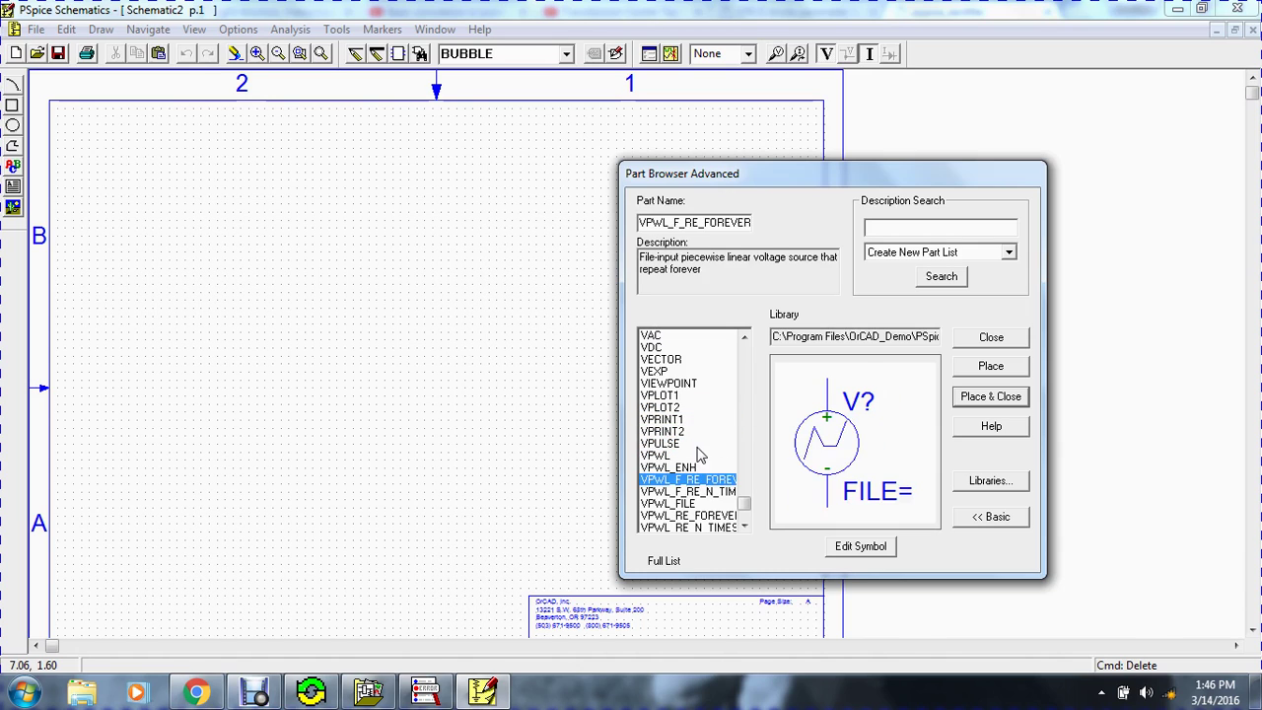
pyautogui.press('Down')
pyautogui.press('Down')
pyautogui.press('Down')
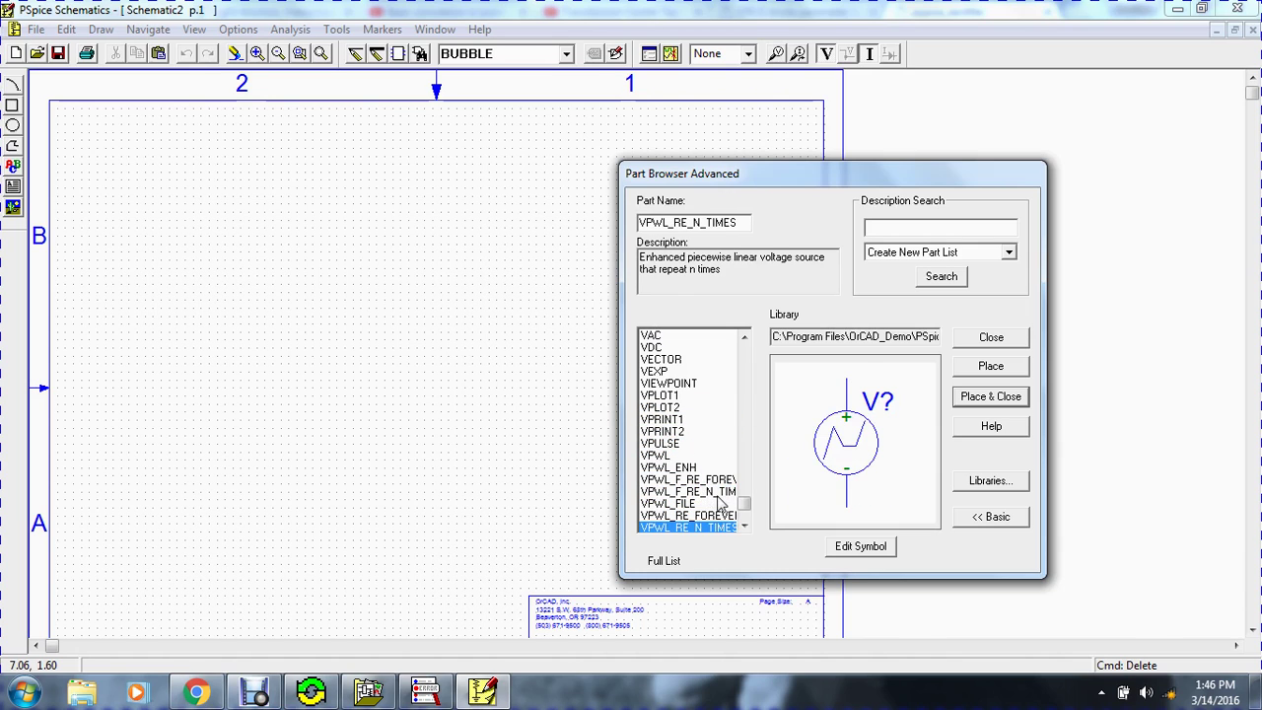
pyautogui.press('Down')
pyautogui.press('Down')
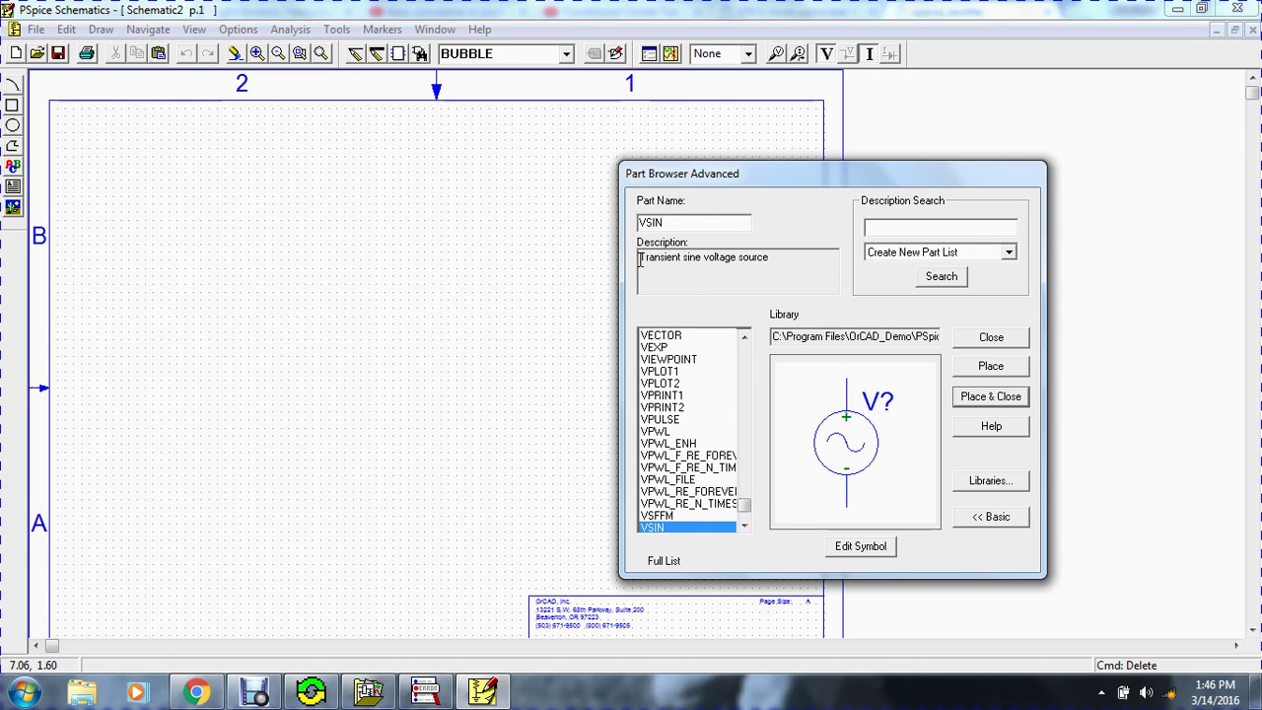
# Check the VSIN description and place one VSIN source in the left half of the schematic sheet.
pyautogui.moveTo(640, 260); pyautogui.dragTo(777, 273)
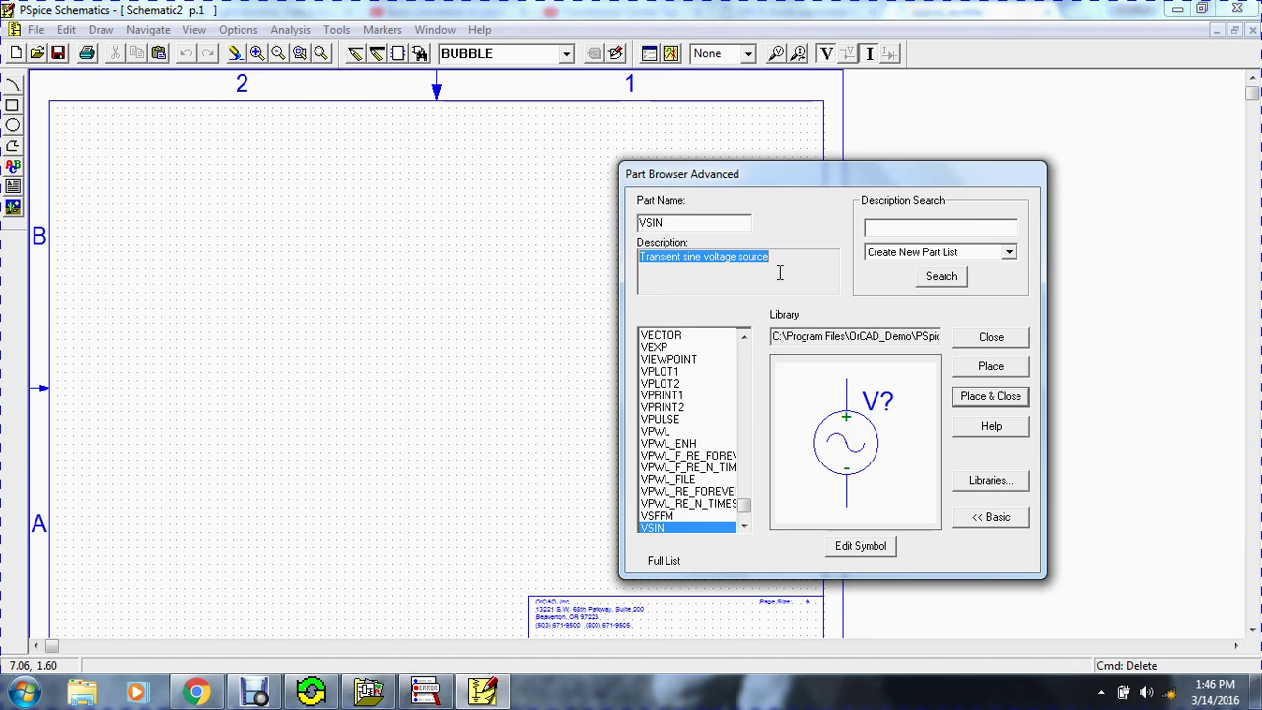
pyautogui.click(665, 527)
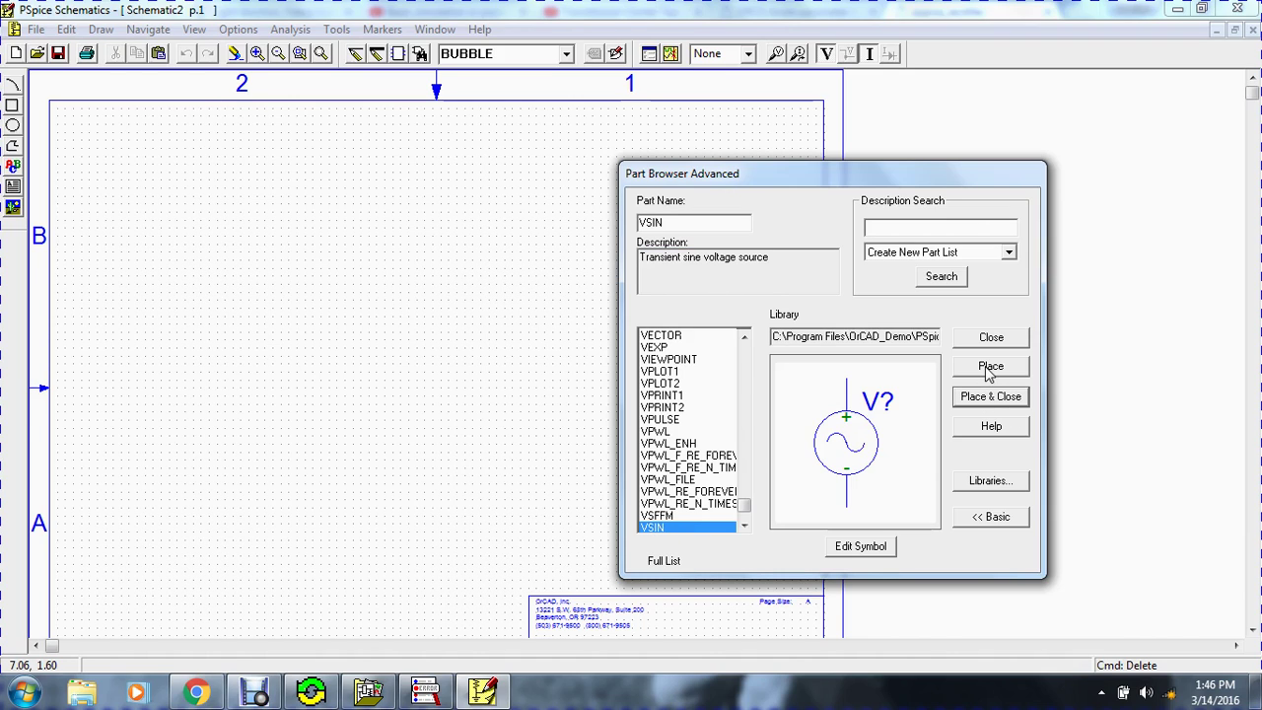
pyautogui.click(989, 367)
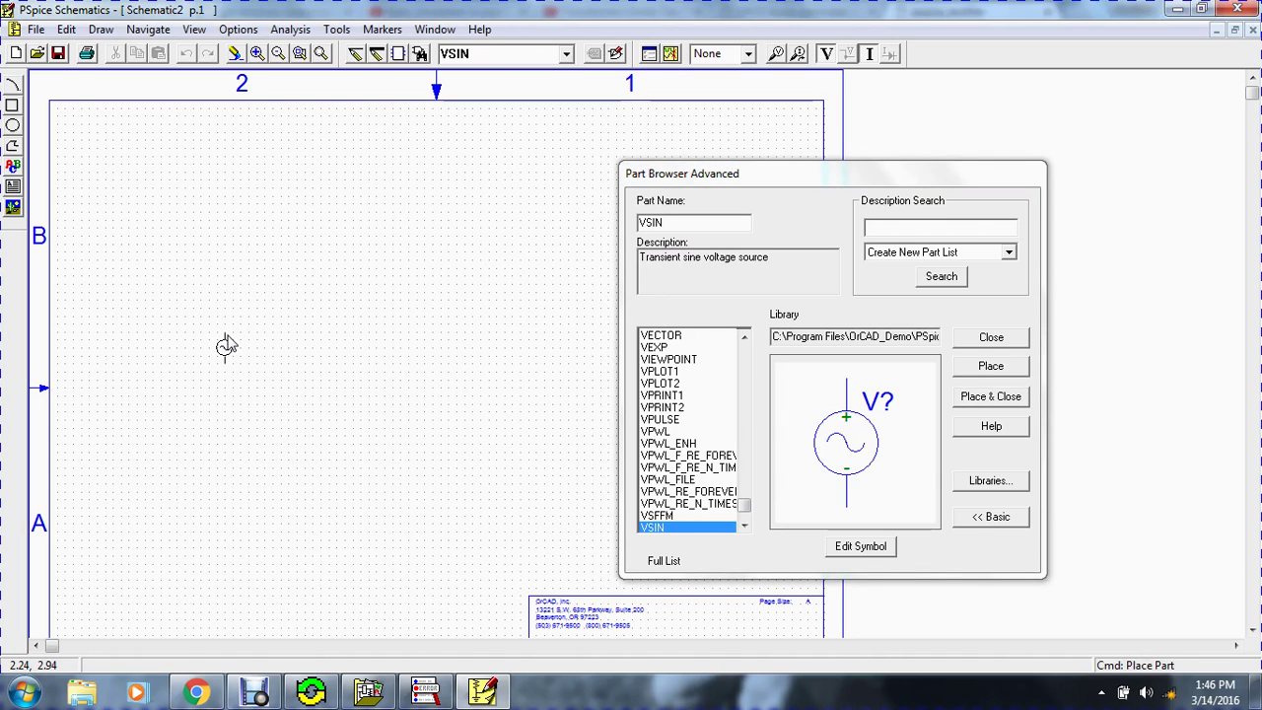
pyautogui.click(225, 346)
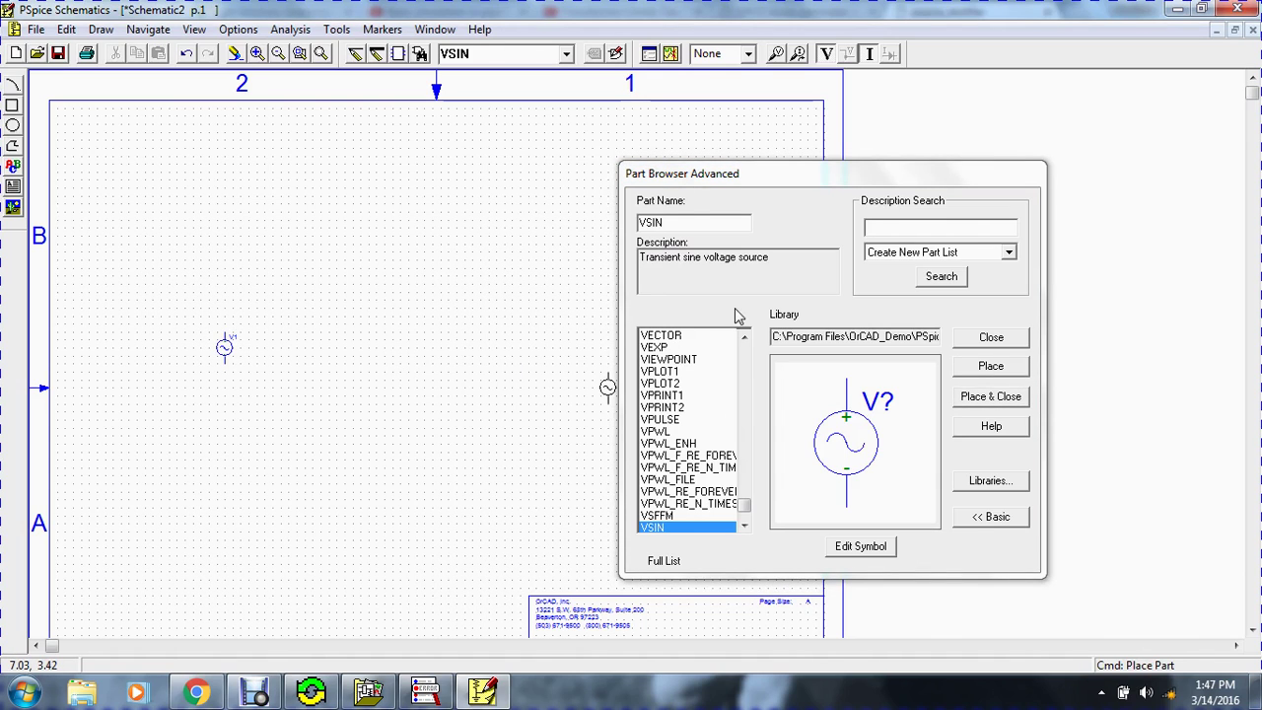
# Find the inductor part L and place one beside the VSIN source, rotated vertical with its coils facing away from the source.
pyautogui.doubleClick(688, 223)
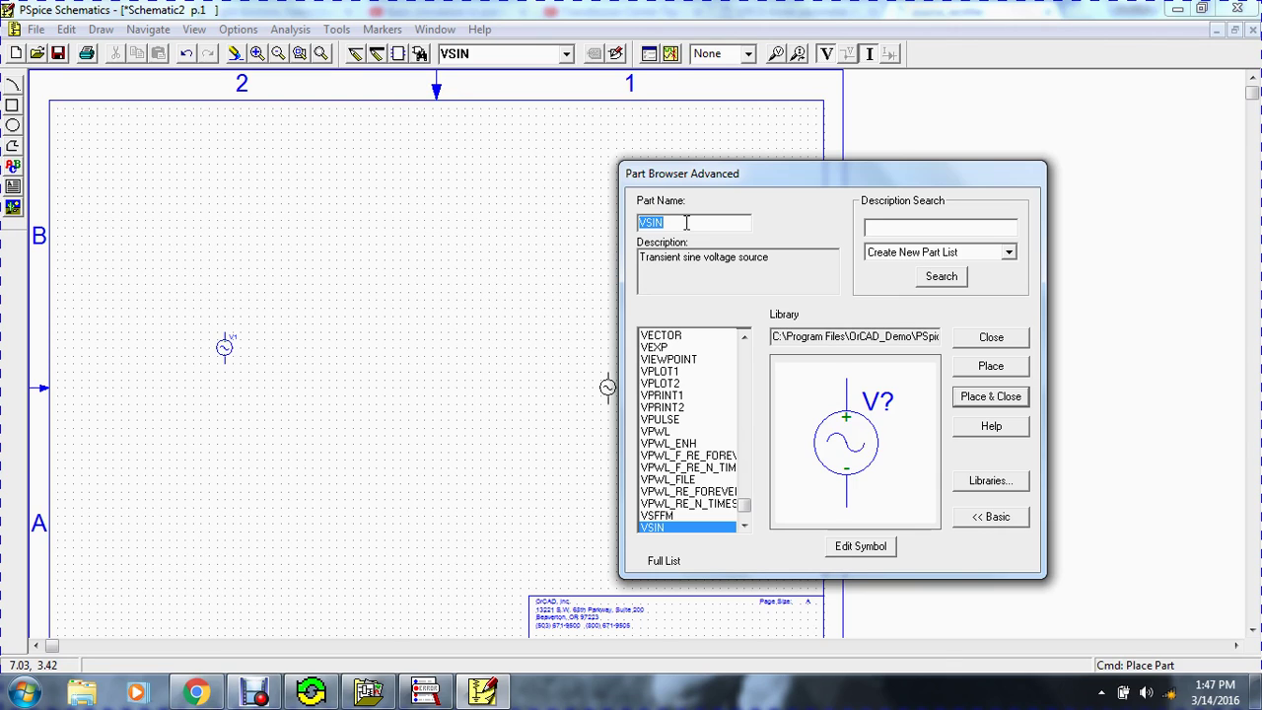
pyautogui.write('l')
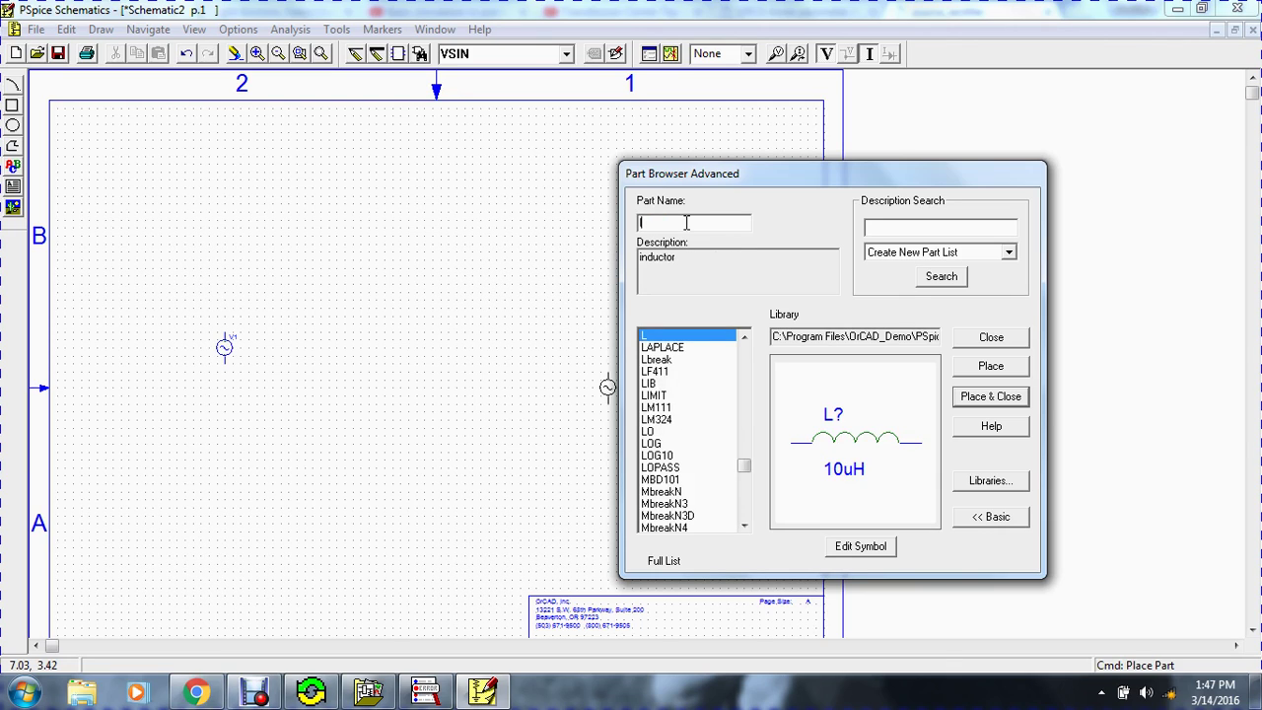
pyautogui.click(990, 365)
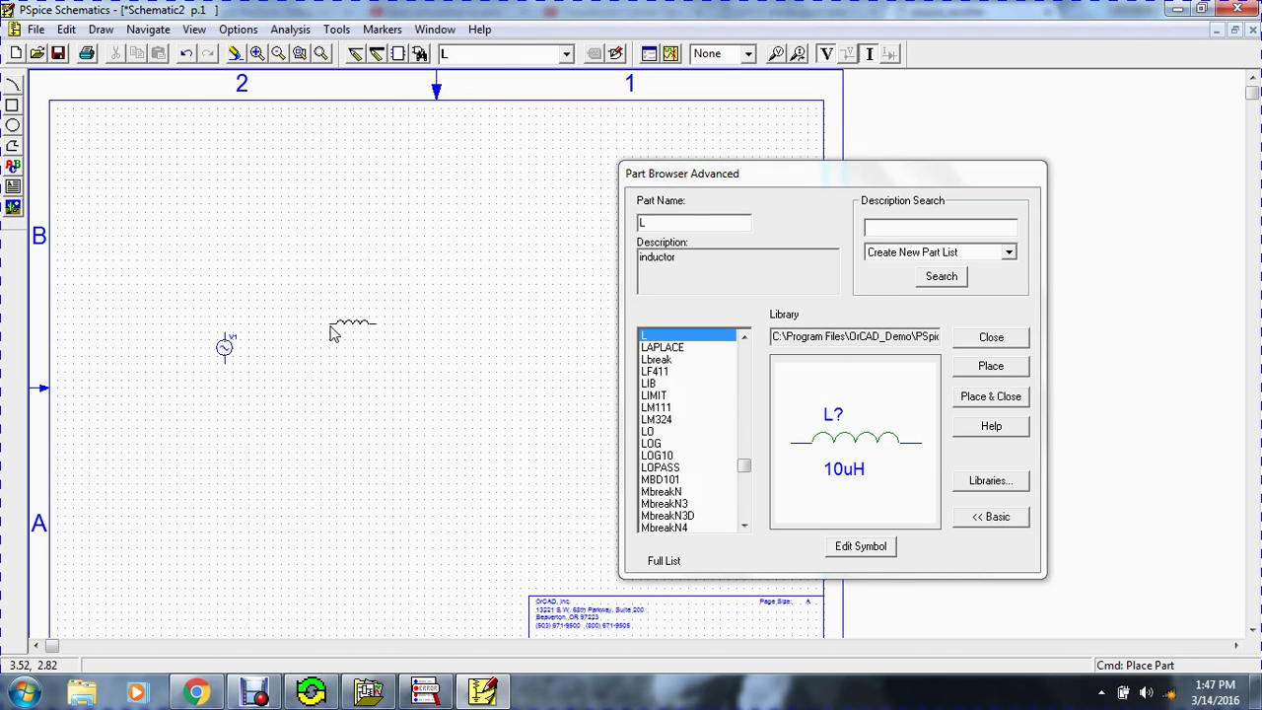
pyautogui.hotkey('ctrl', 'r')
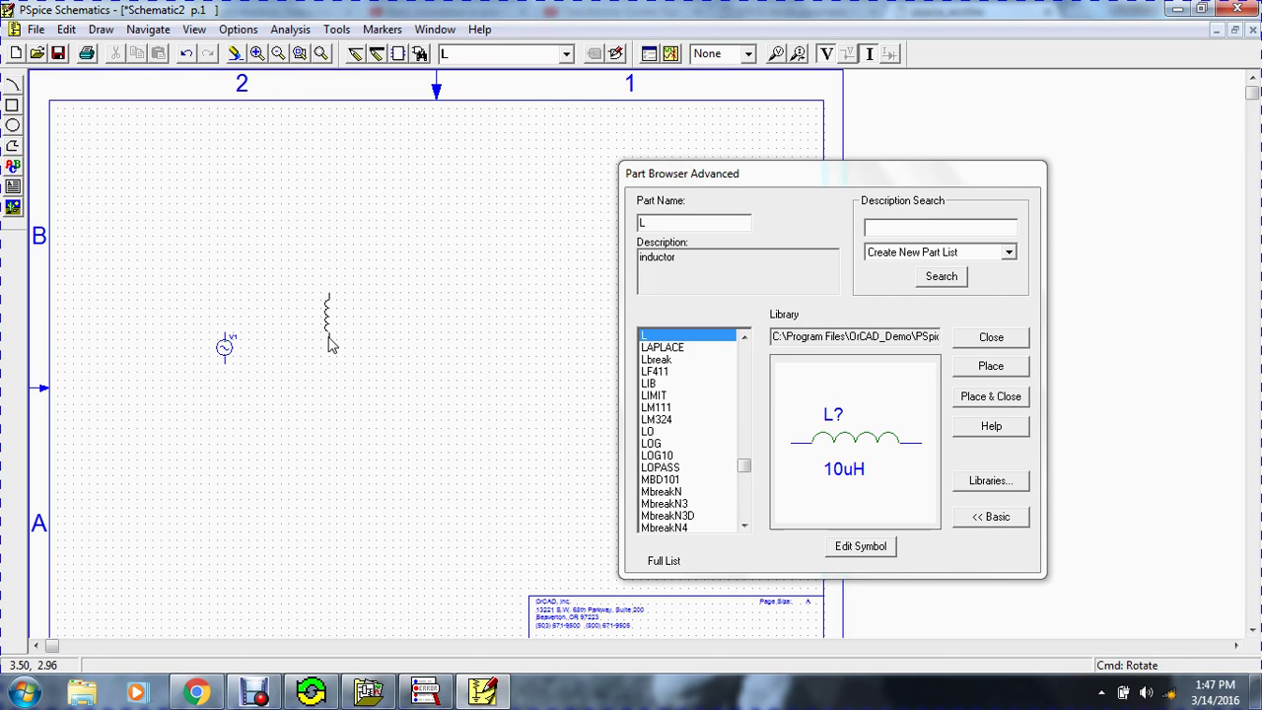
pyautogui.hotkey('ctrl', 'r')
pyautogui.hotkey('ctrl', 'r')
pyautogui.click(306, 322)
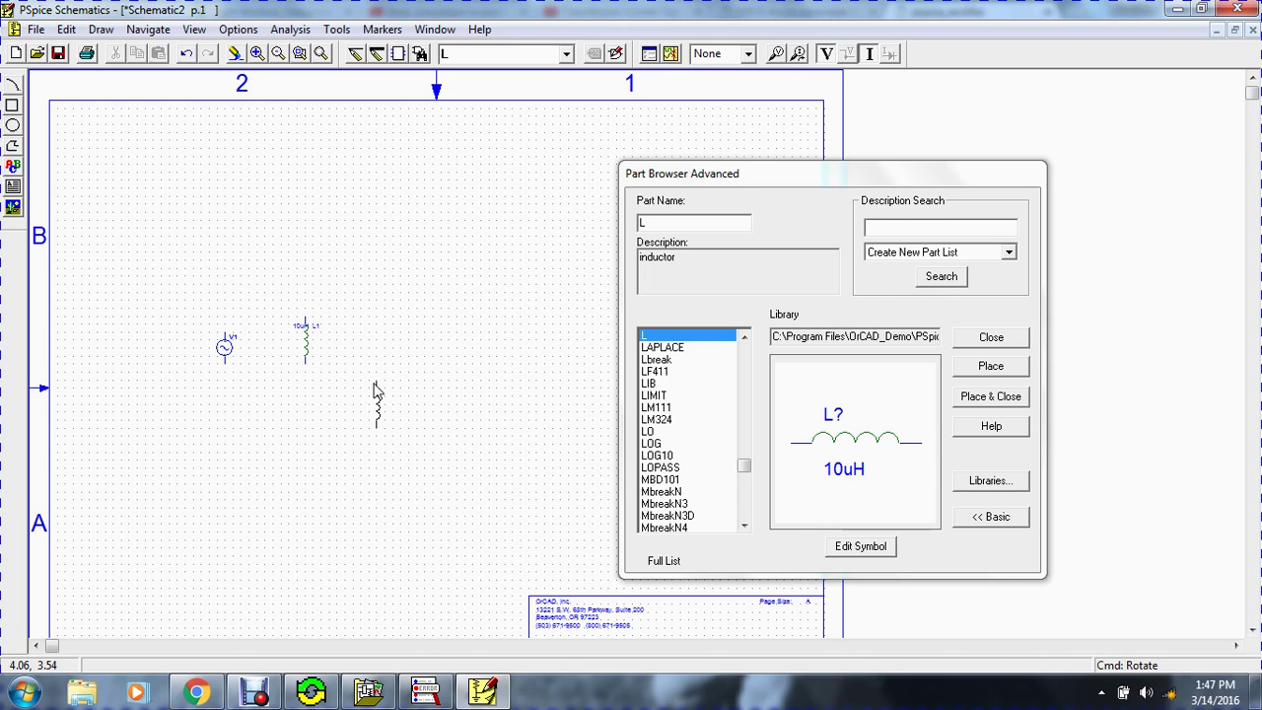
# Place two more vertical L inductors one above the other beside L1, with their coils facing L1.
pyautogui.click(320, 54)
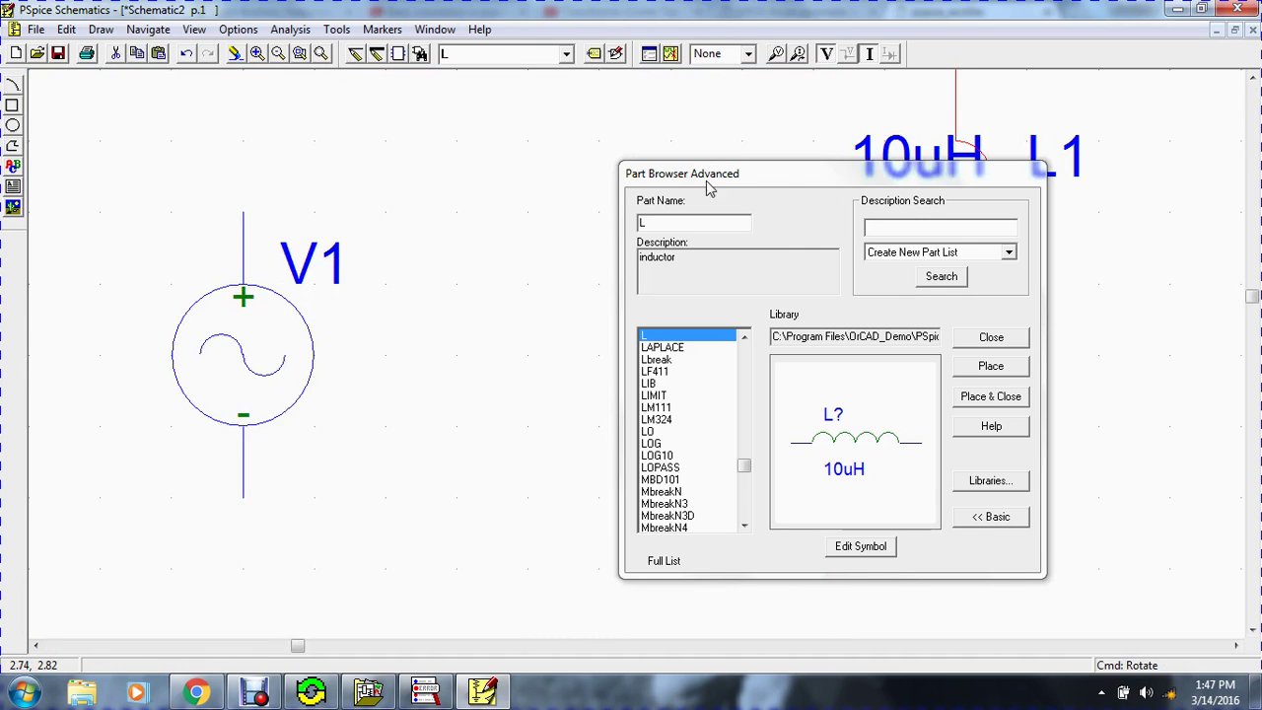
pyautogui.moveTo(777, 182); pyautogui.dragTo(225, 144)
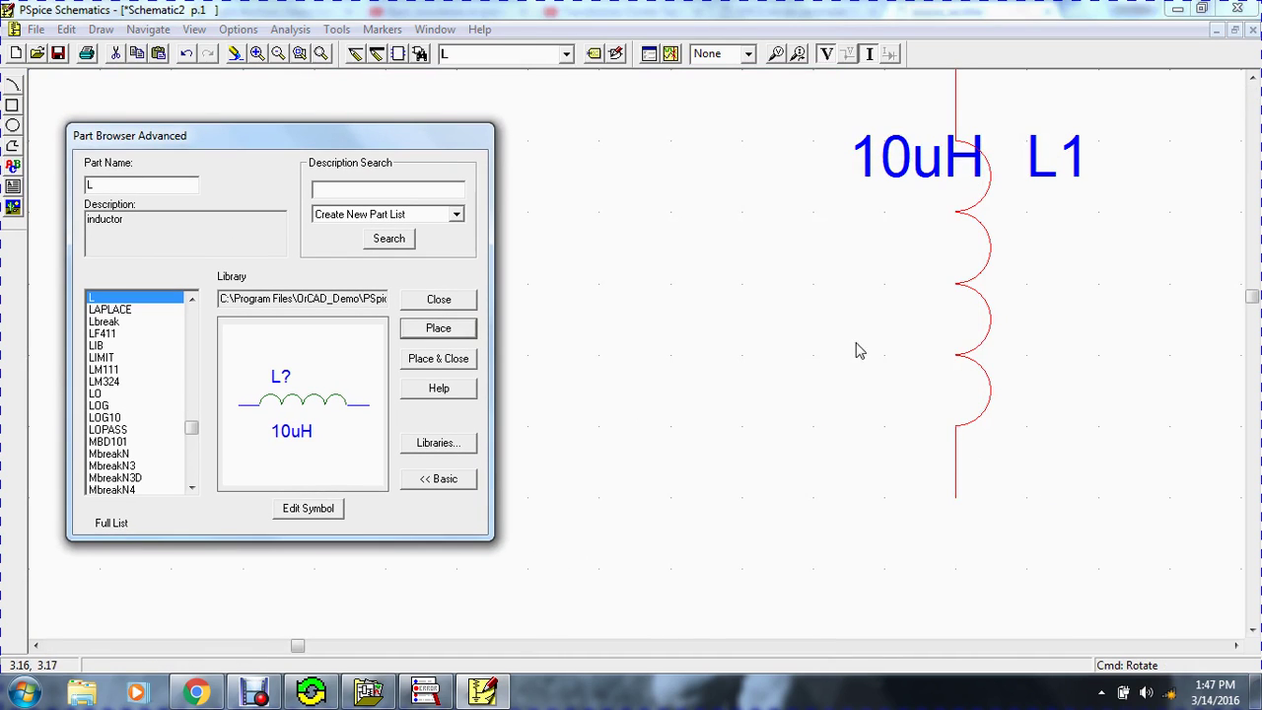
pyautogui.click(280, 55)
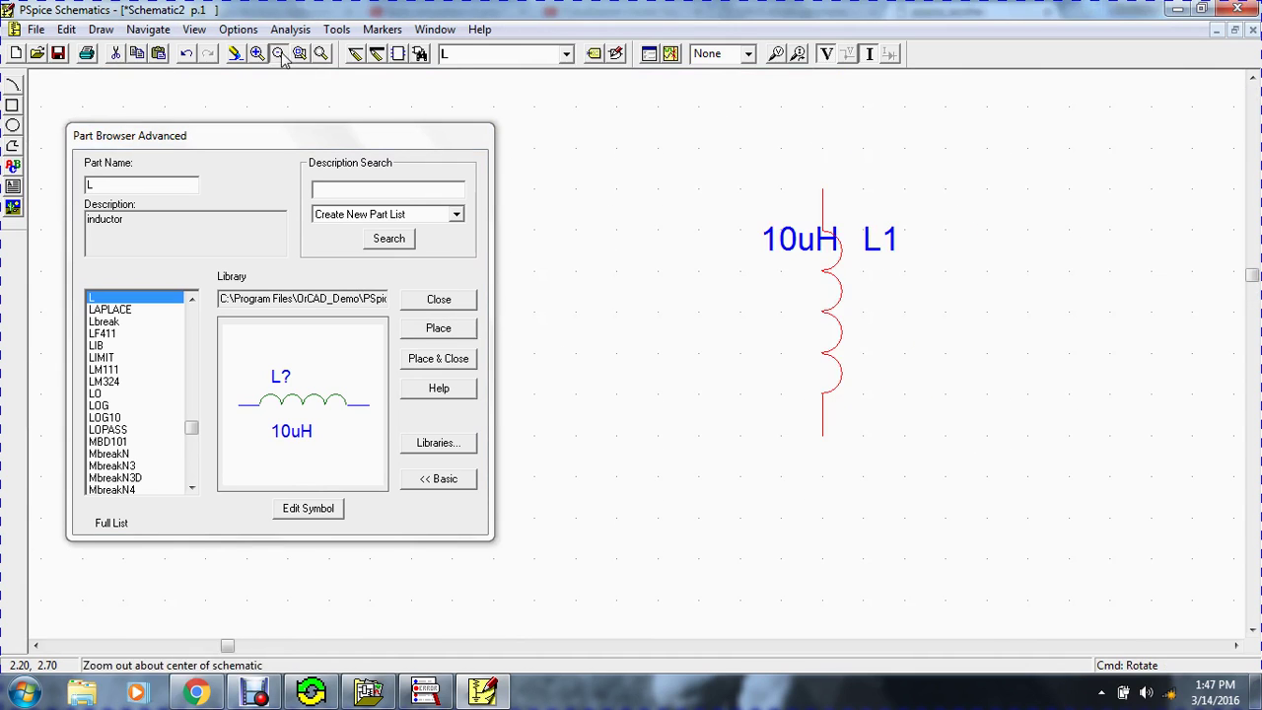
pyautogui.click(281, 56)
pyautogui.click(281, 56)
pyautogui.click(281, 56)
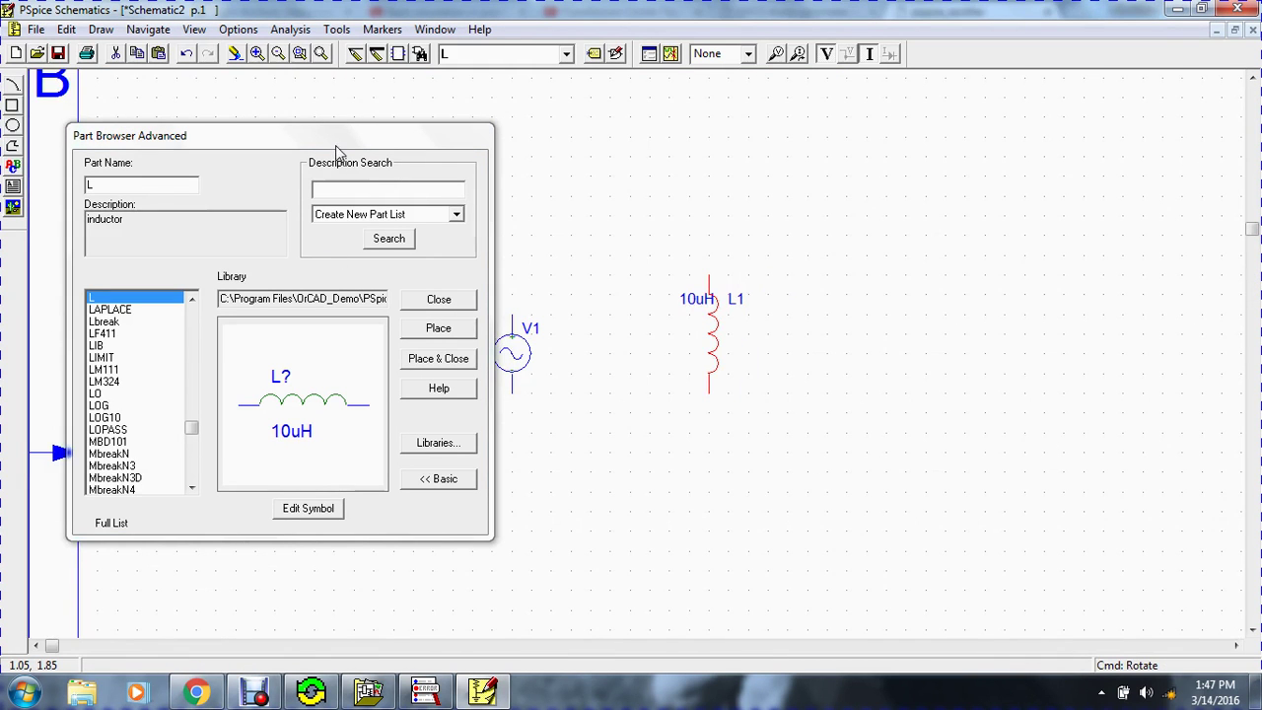
pyautogui.moveTo(338, 148); pyautogui.dragTo(272, 118)
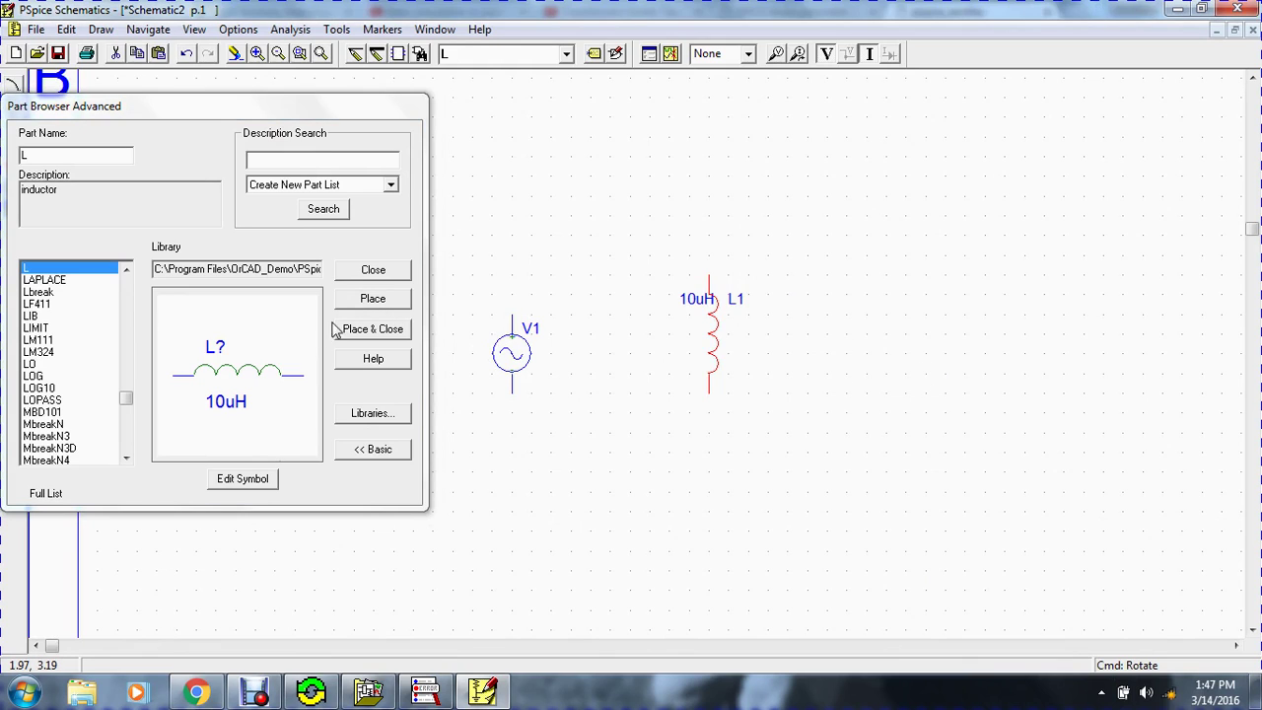
pyautogui.click(370, 306)
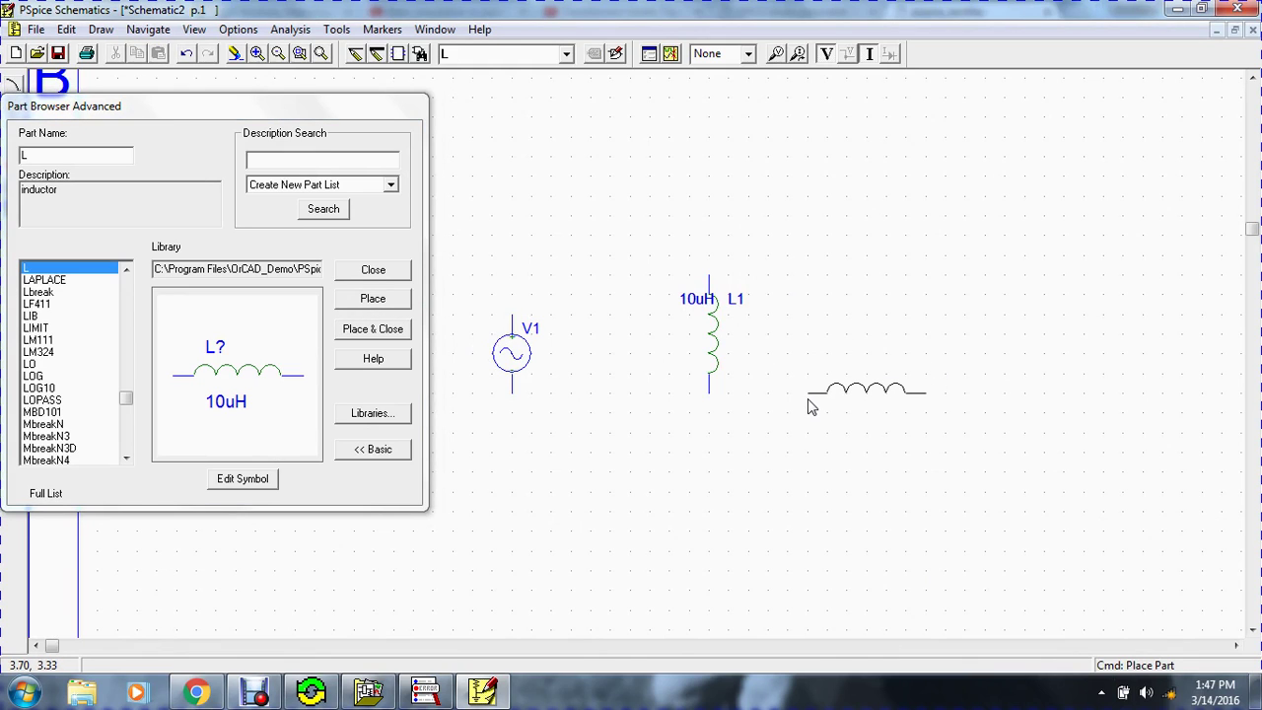
pyautogui.hotkey('ctrl', 'r')
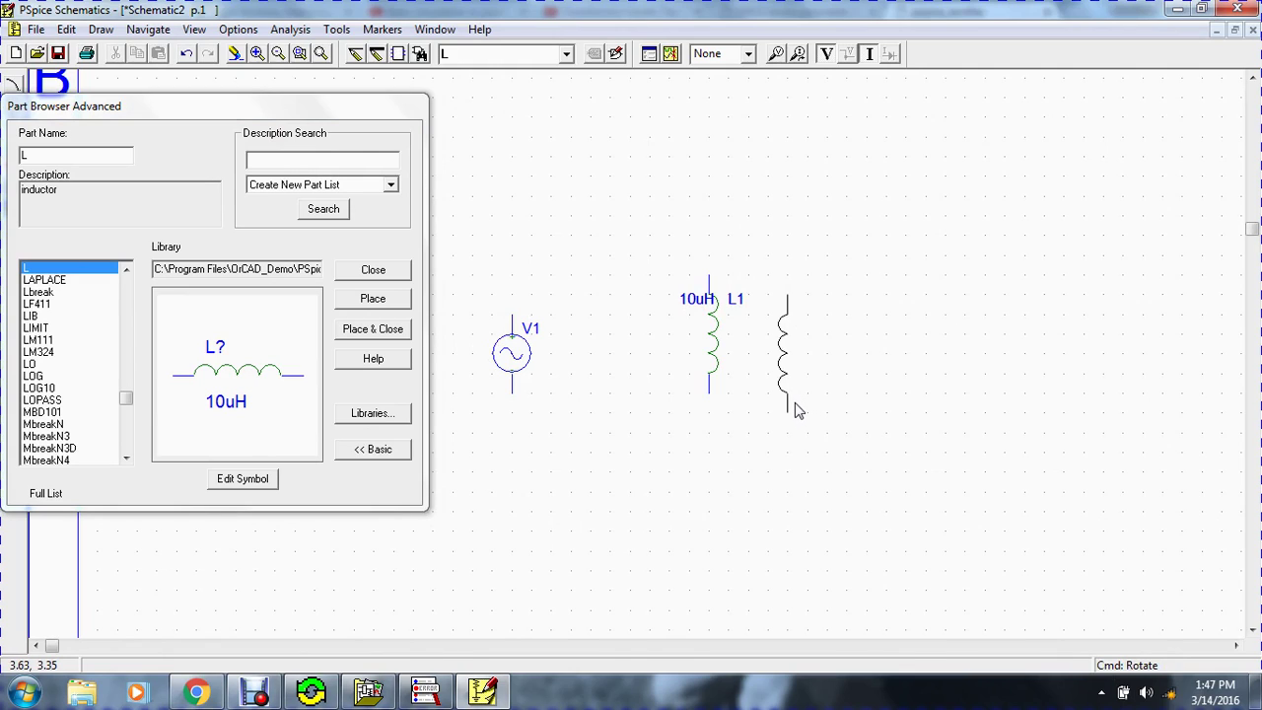
pyautogui.click(803, 410)
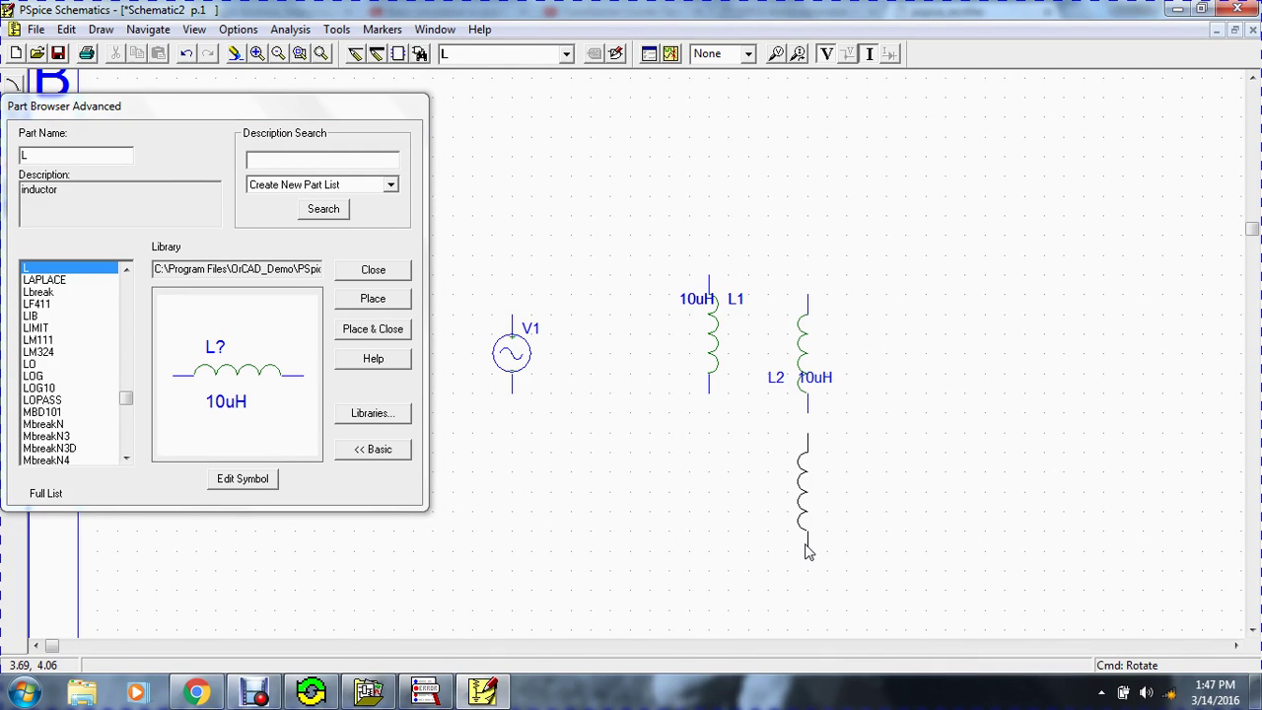
pyautogui.click(805, 548)
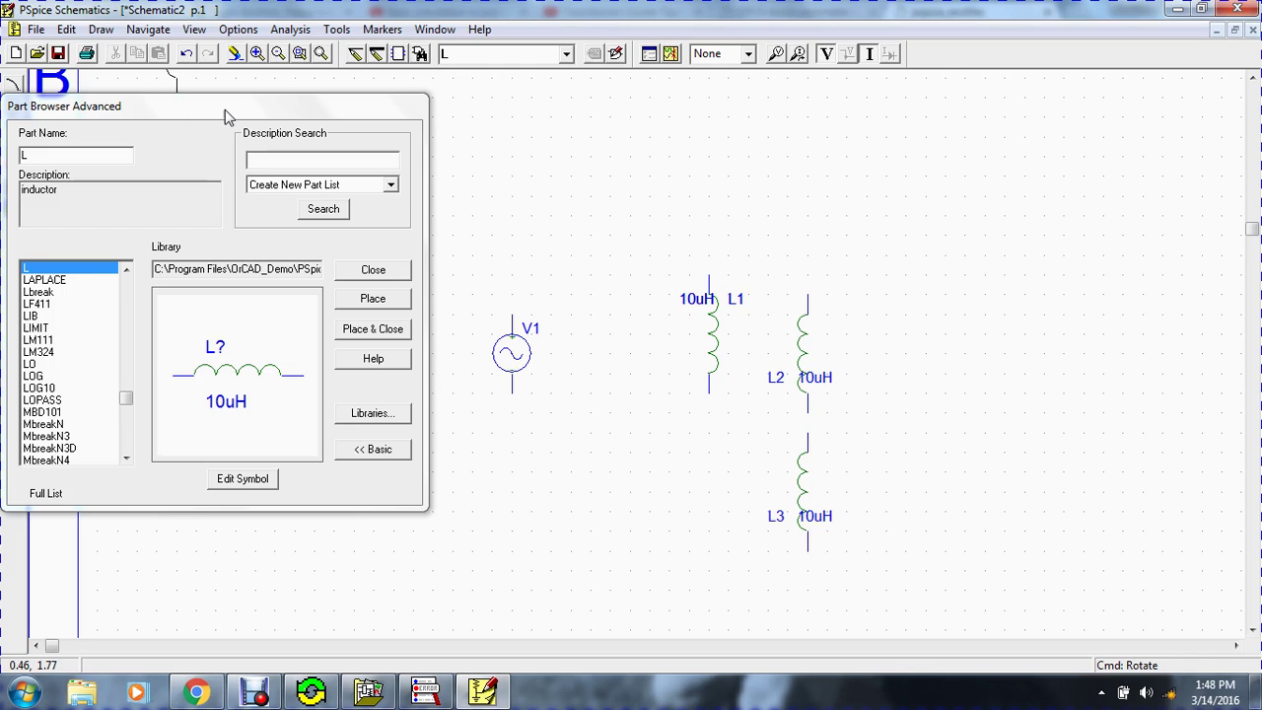
# Search the part names for "d", compare the Dbreak and D1N4002 diodes, and select Dbreak.
pyautogui.moveTo(253, 118); pyautogui.dragTo(344, 108)
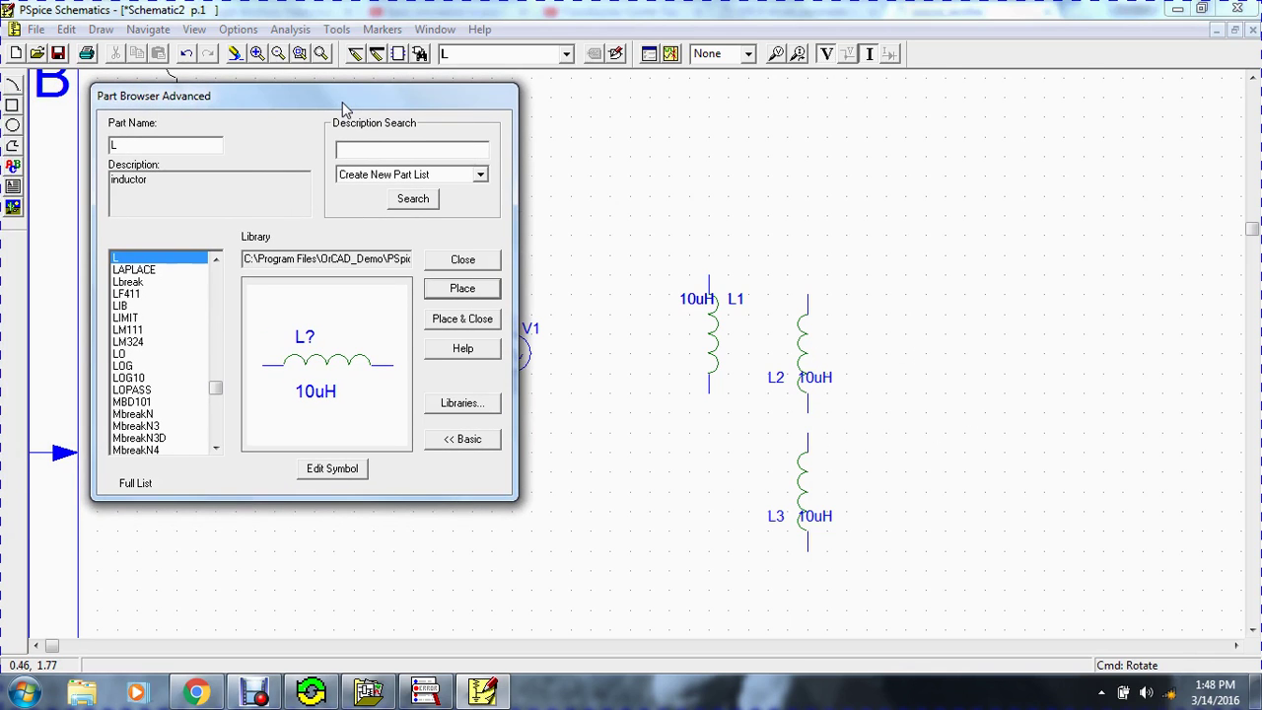
pyautogui.click(163, 148)
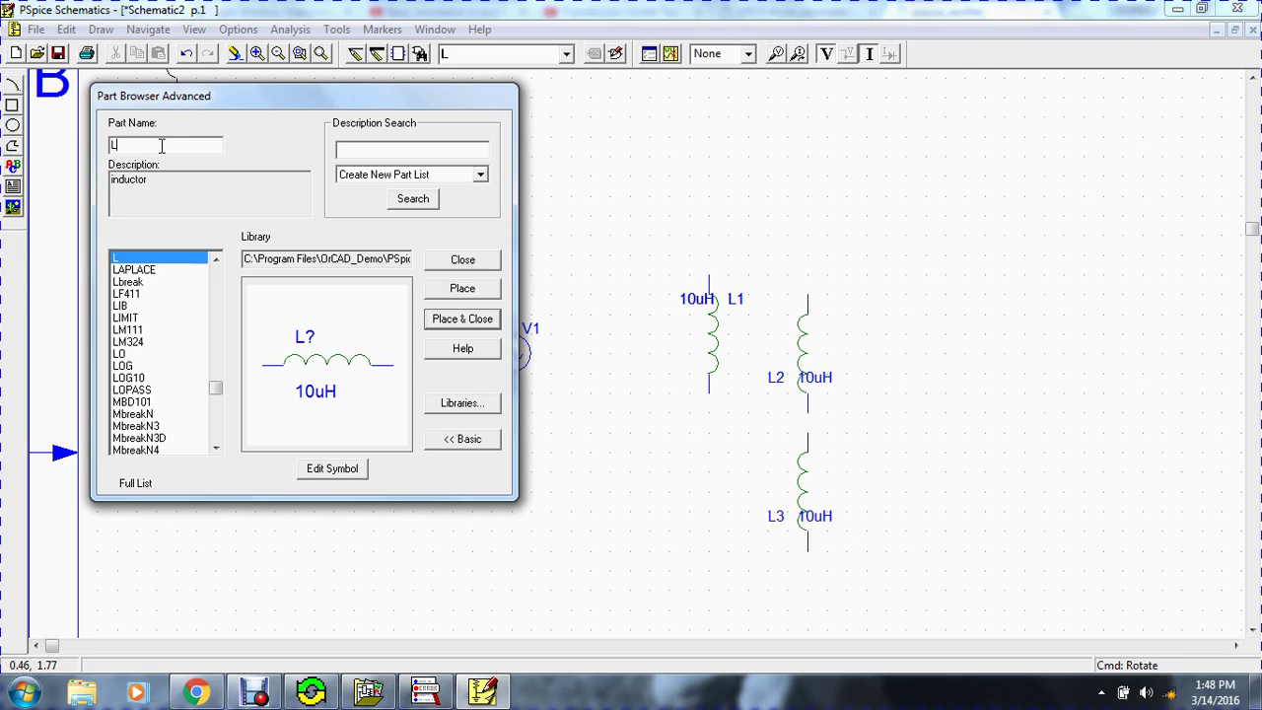
pyautogui.write('d')
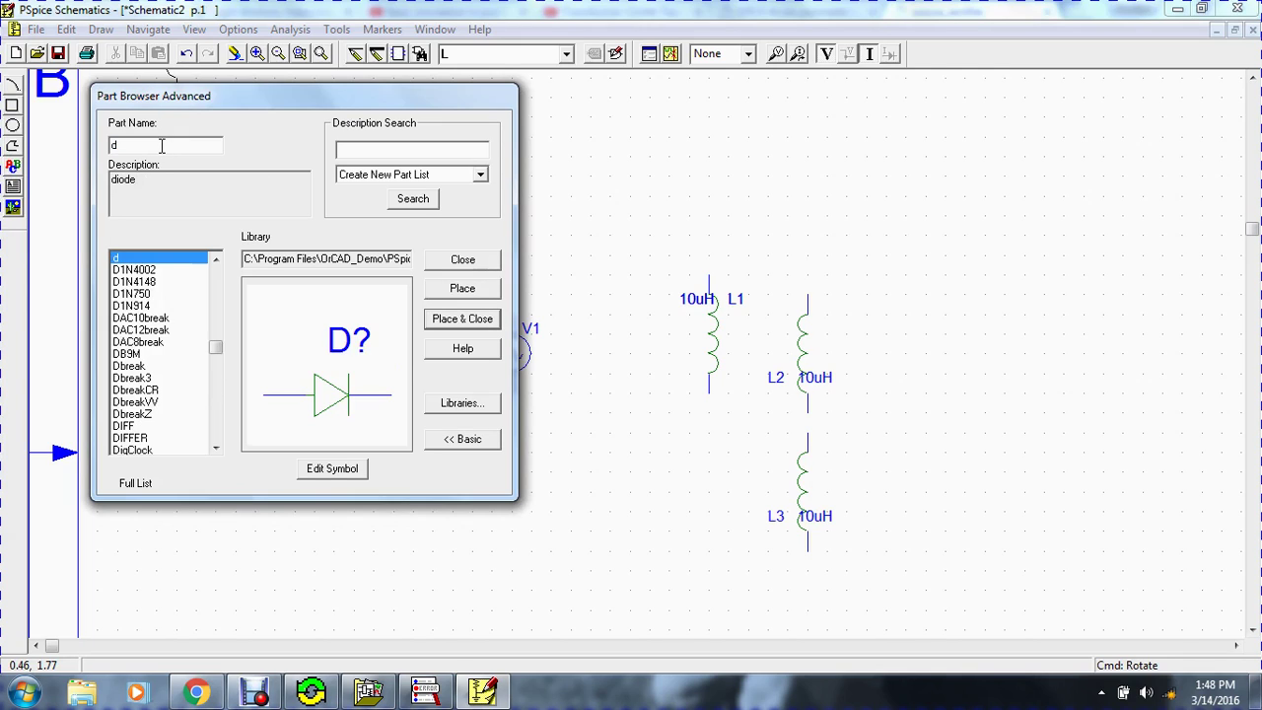
pyautogui.click(143, 370)
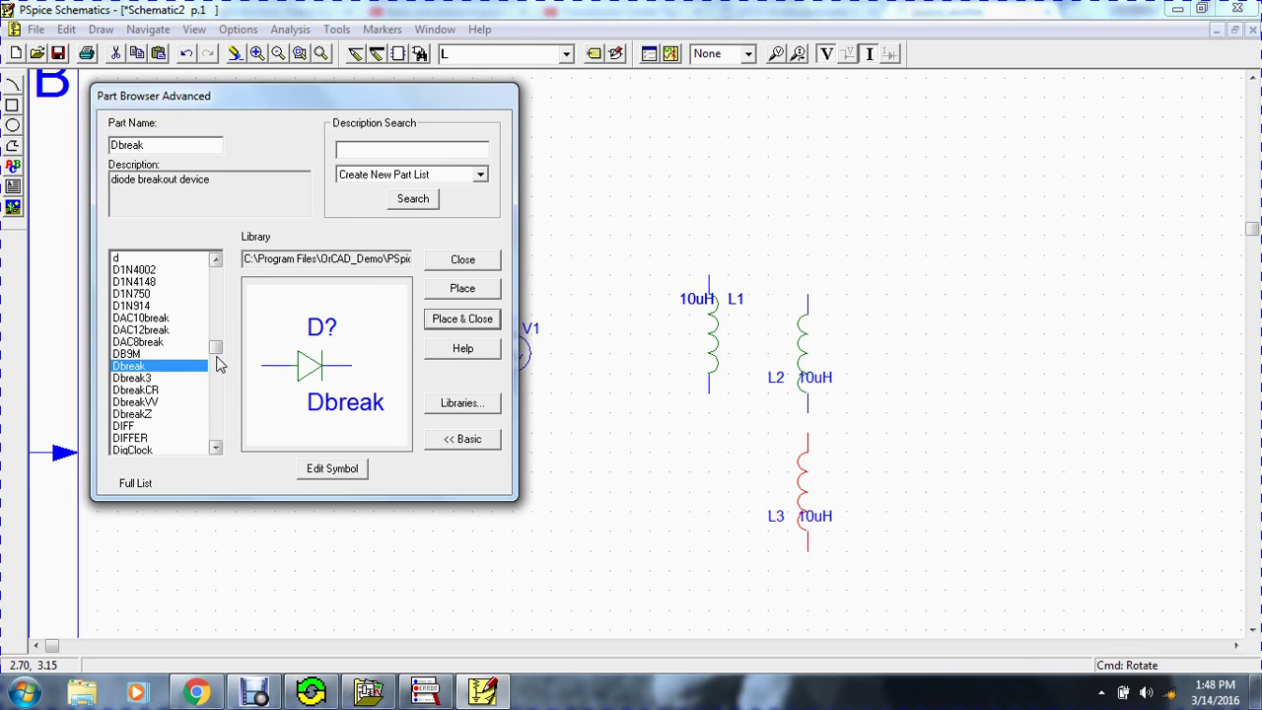
pyautogui.click(148, 270)
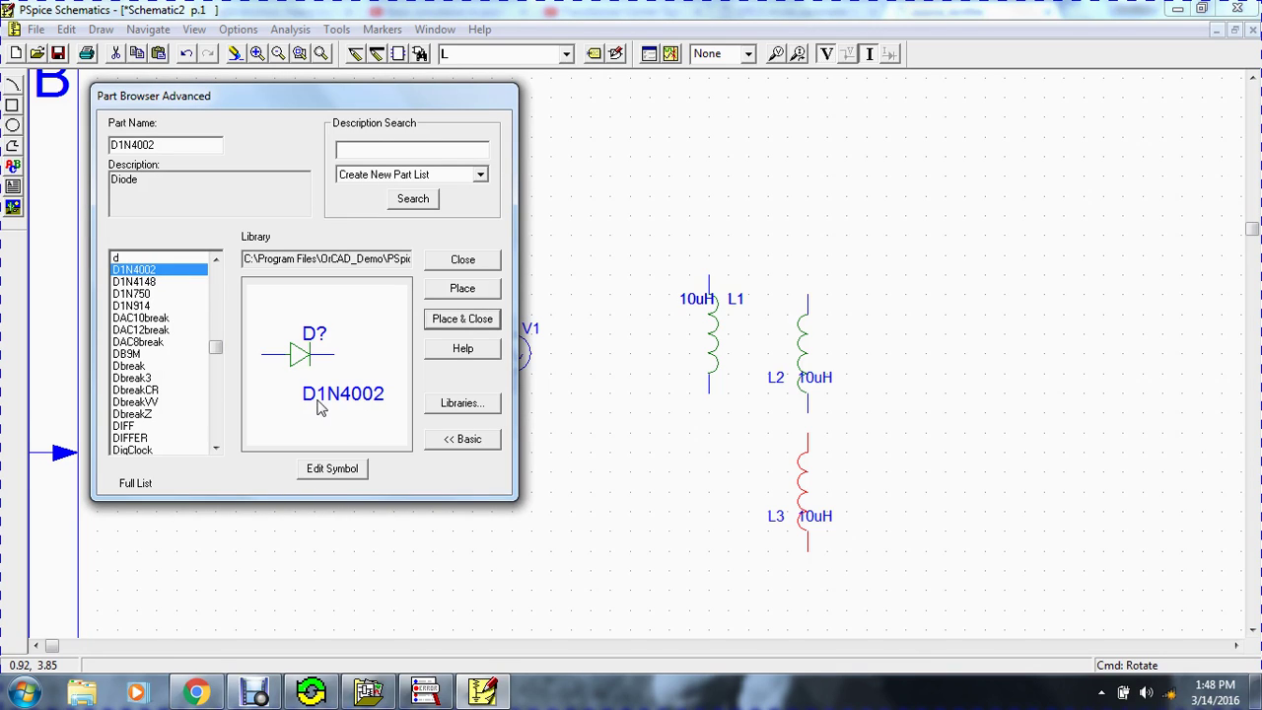
pyautogui.click(131, 367)
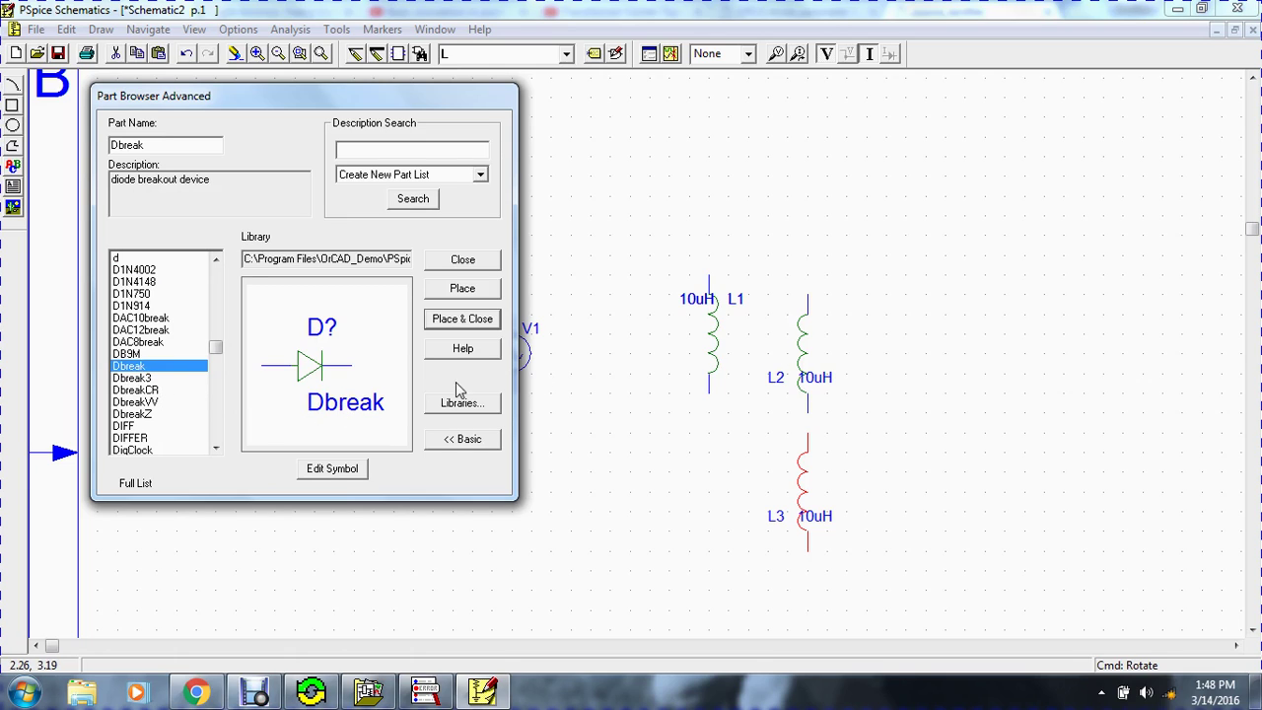
# Place two horizontal Dbreak diodes, one level with the upper end of L2 and one level with the lower end of L3.
pyautogui.click(479, 290)
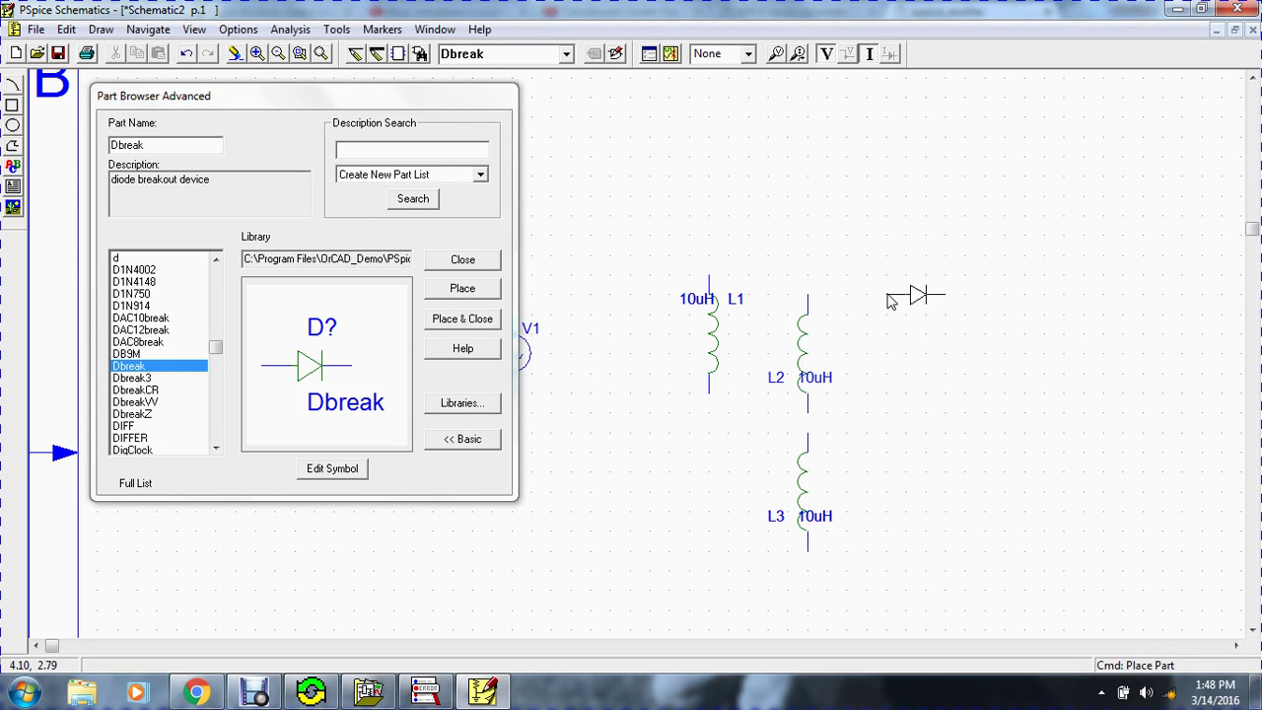
pyautogui.click(893, 302)
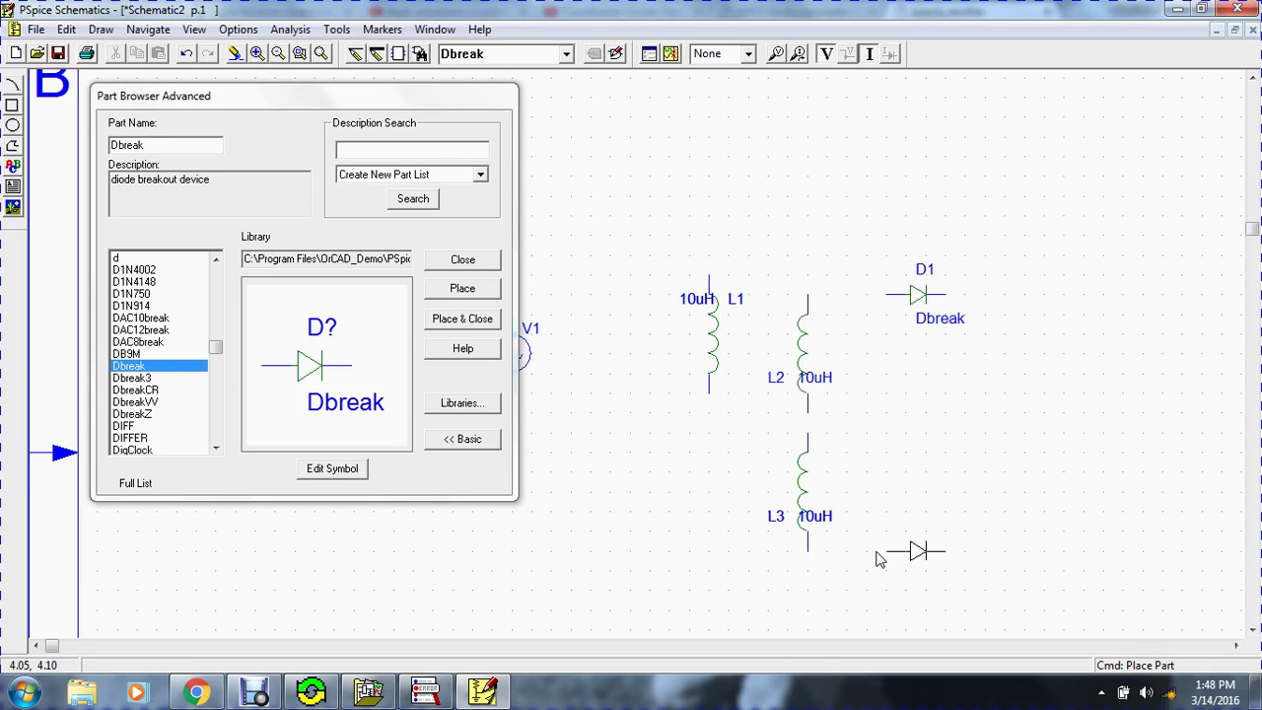
pyautogui.click(883, 559)
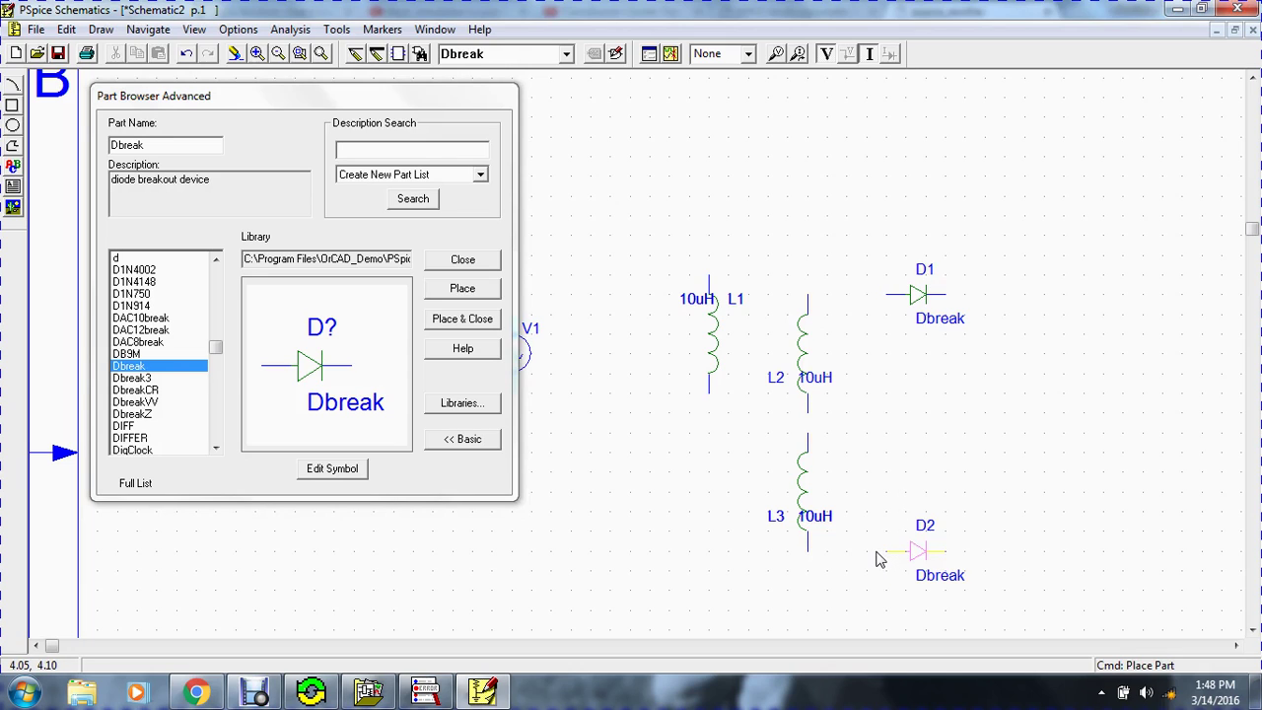
# Find the capacitor part C and place one, rotated vertical, just below and to the right of diode D1.
pyautogui.click(174, 147)
pyautogui.write('c')
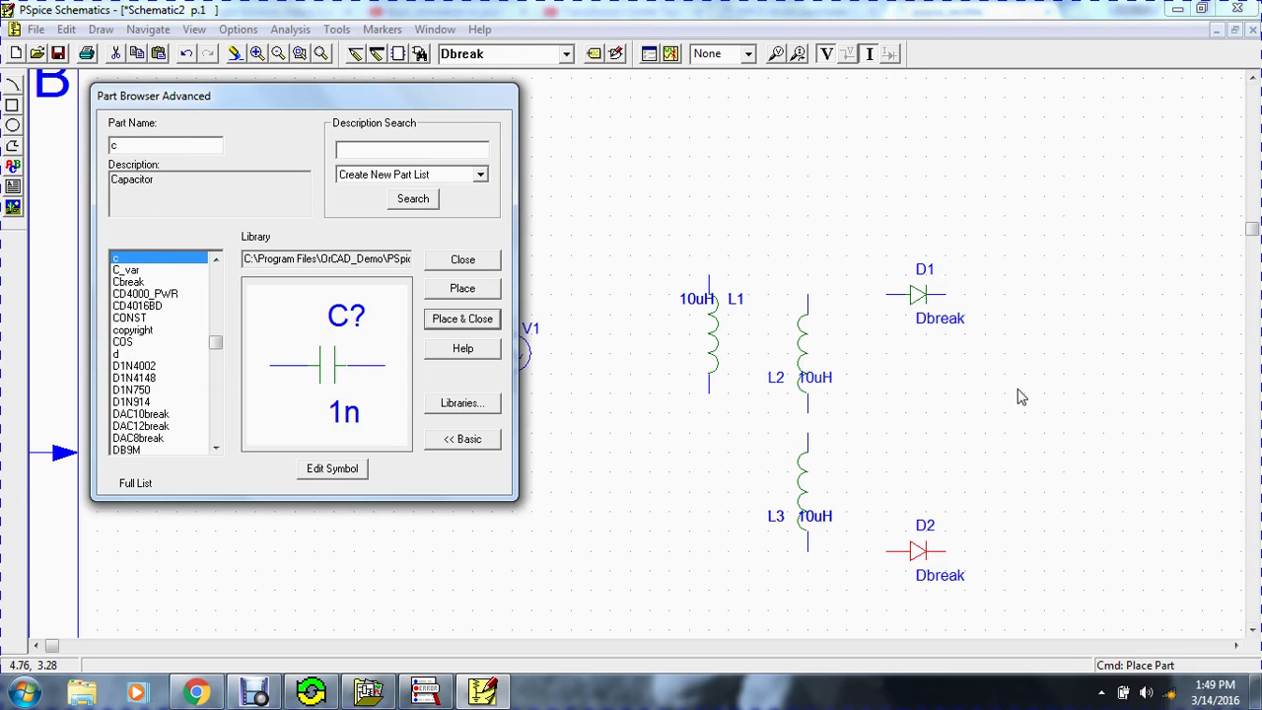
pyautogui.click(463, 294)
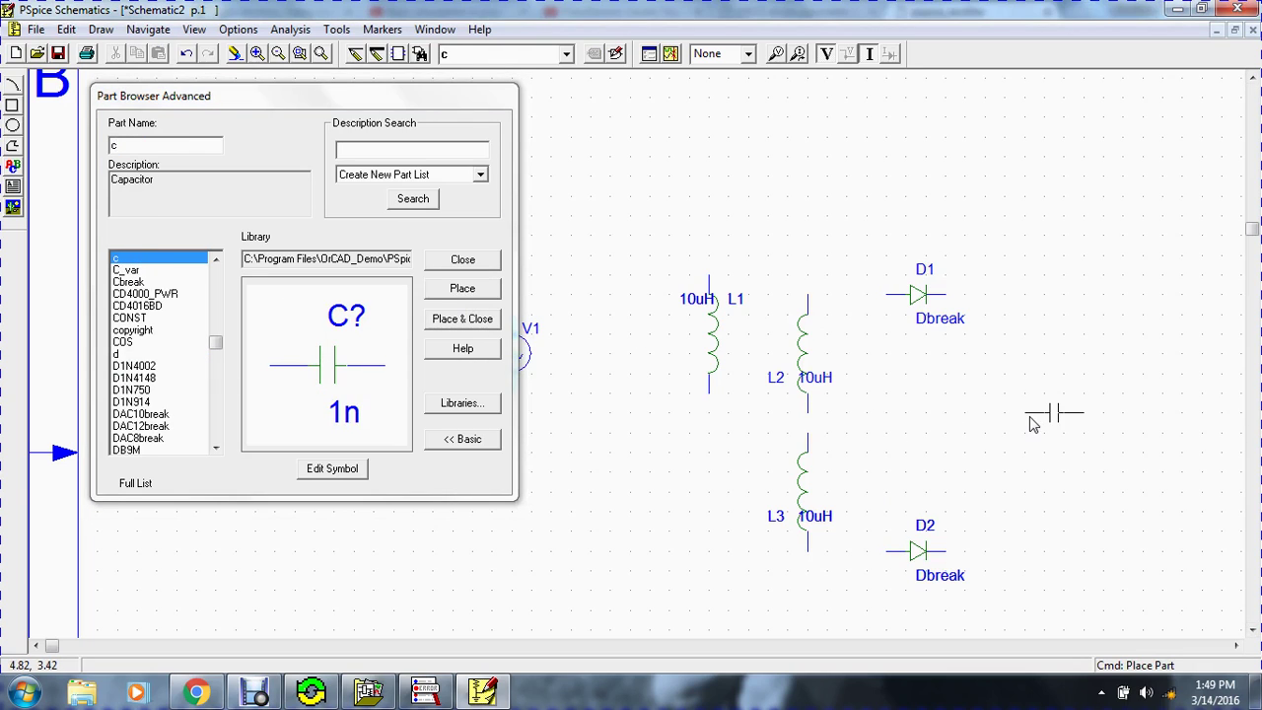
pyautogui.hotkey('ctrl', 'r')
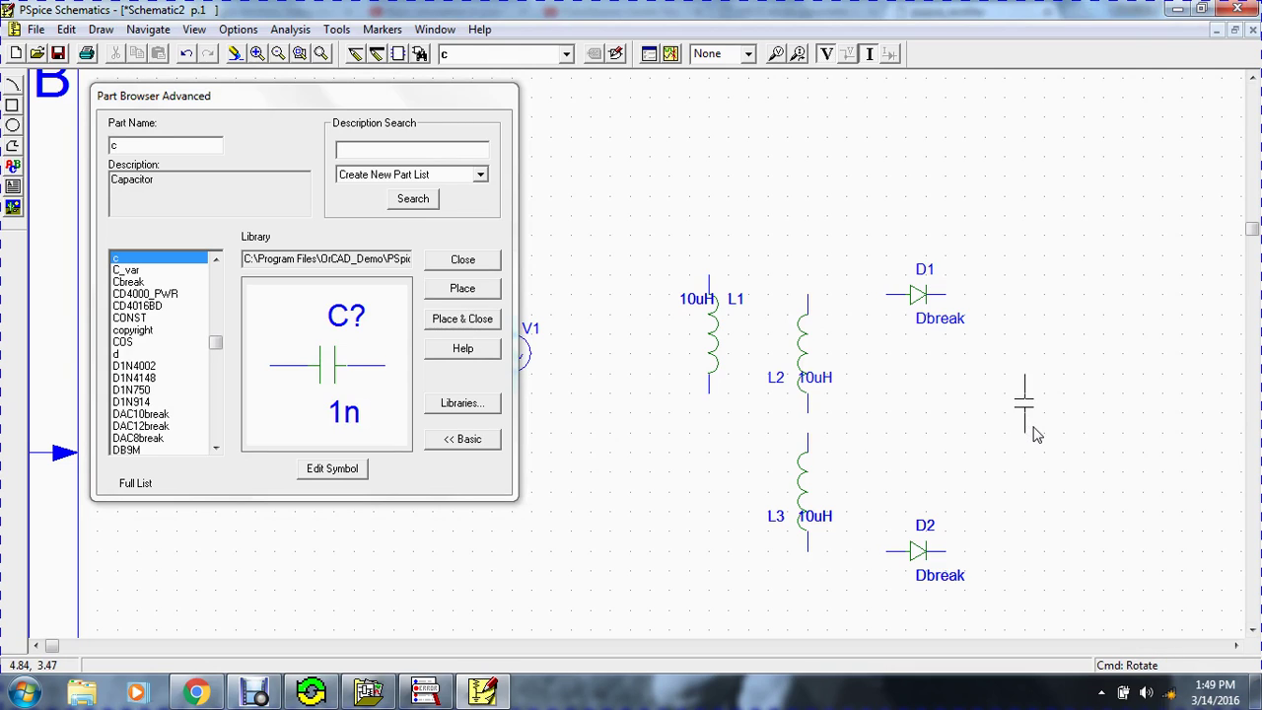
pyautogui.click(1009, 380)
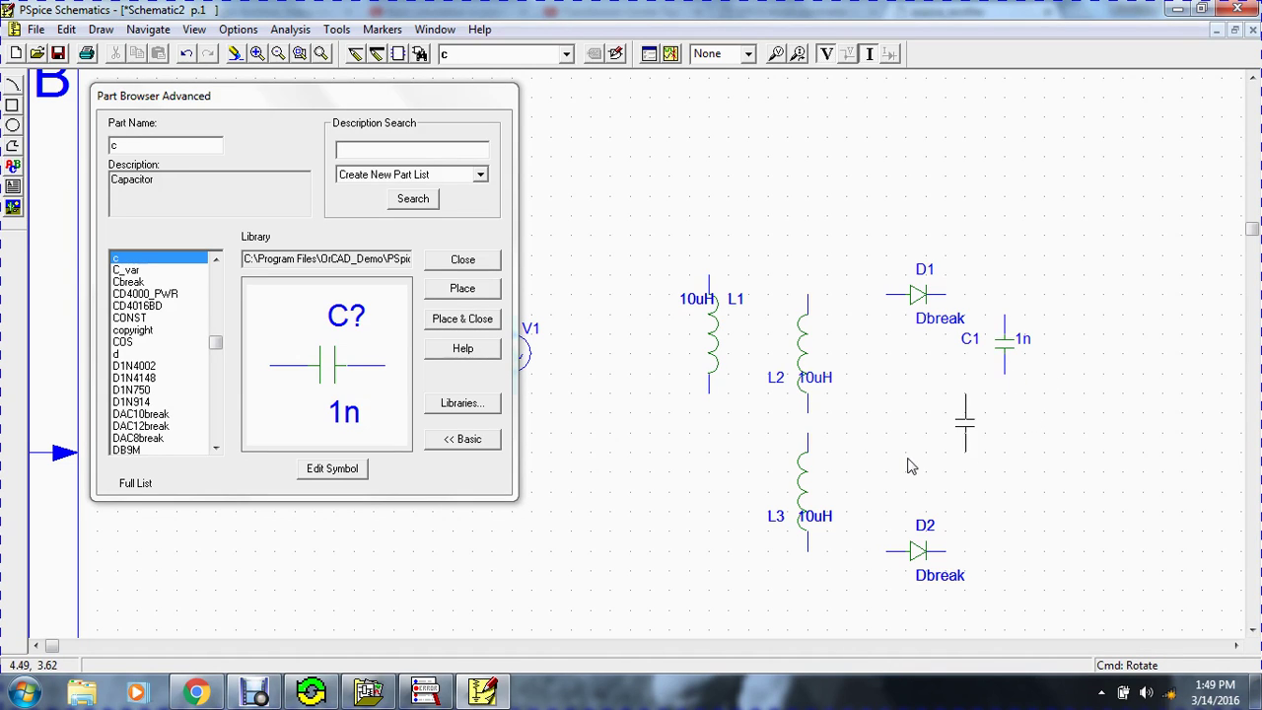
# Find the resistor part R and place two horizontally, one to the right of D1 and one between V1 and L1.
pyautogui.click(183, 148)
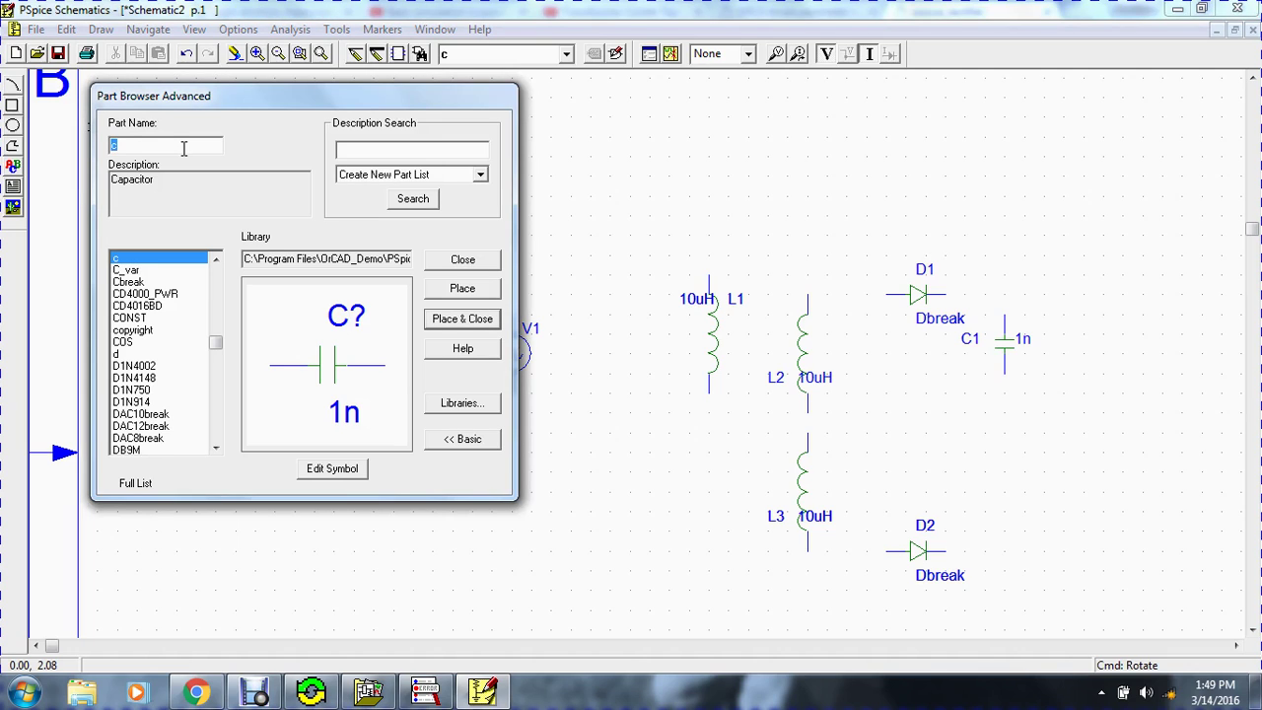
pyautogui.write('r')
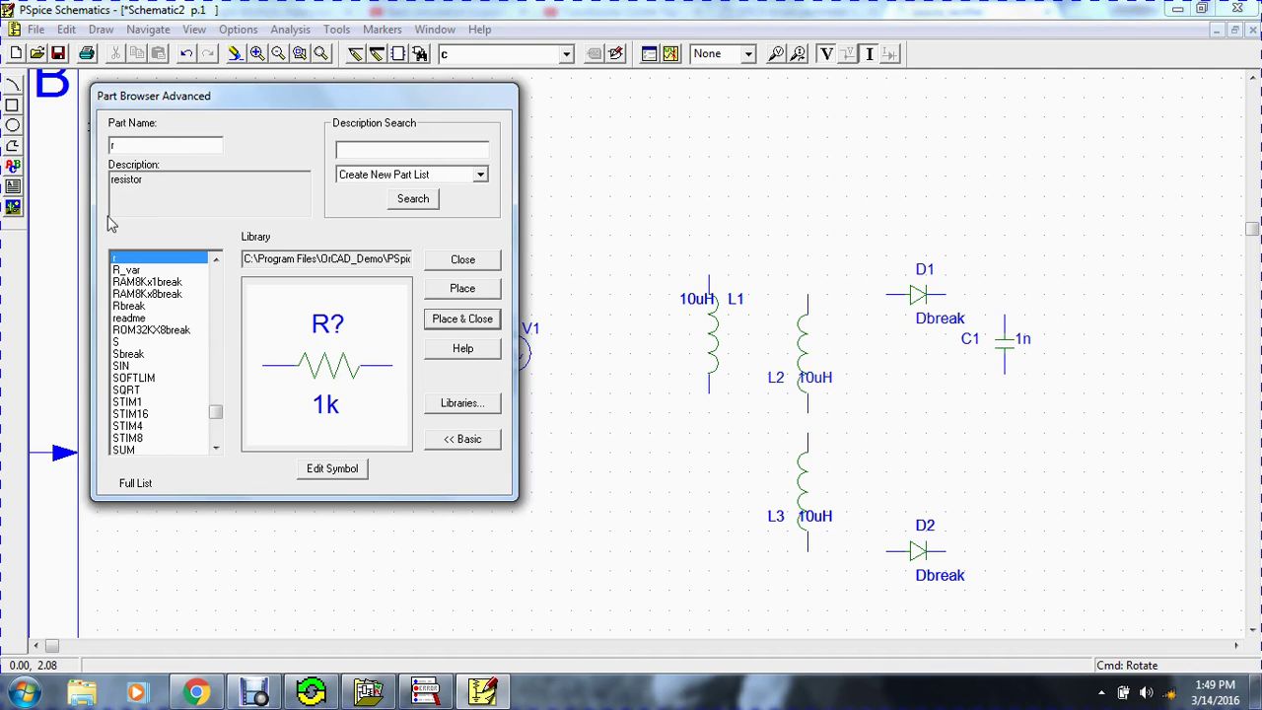
pyautogui.click(143, 263)
pyautogui.click(1112, 408)
pyautogui.click(484, 295)
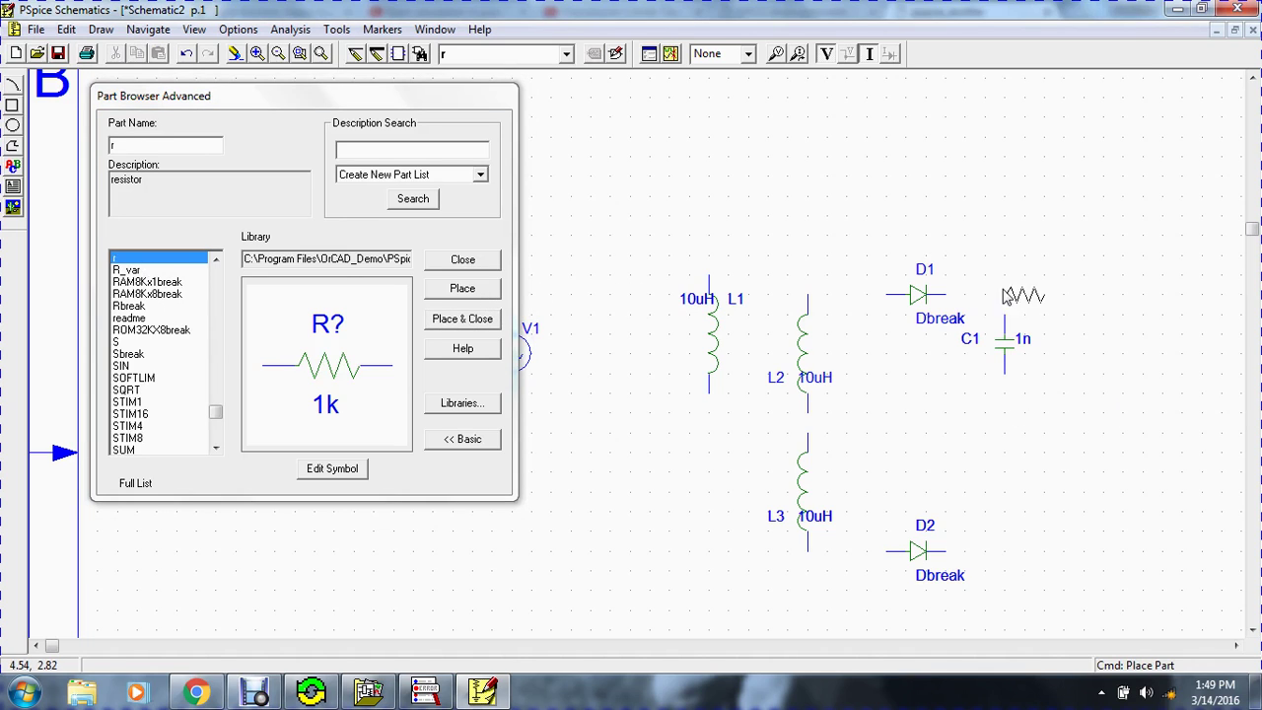
pyautogui.click(1043, 305)
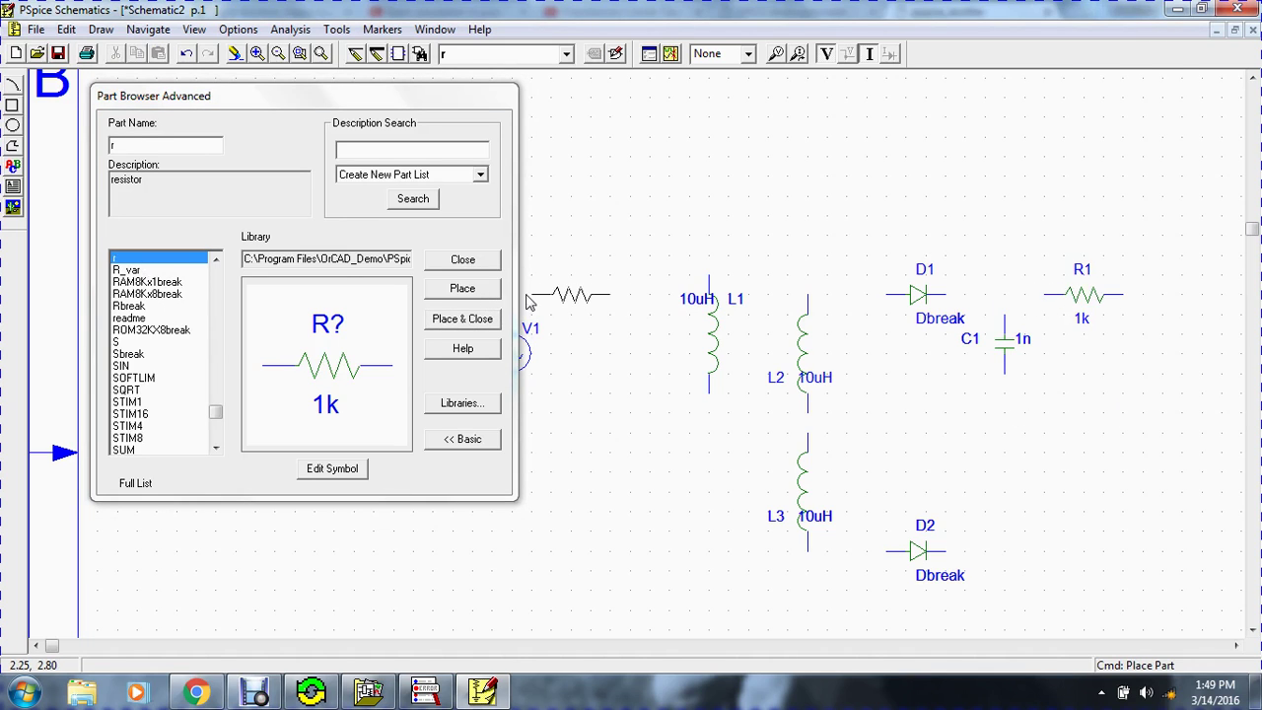
pyautogui.click(580, 279)
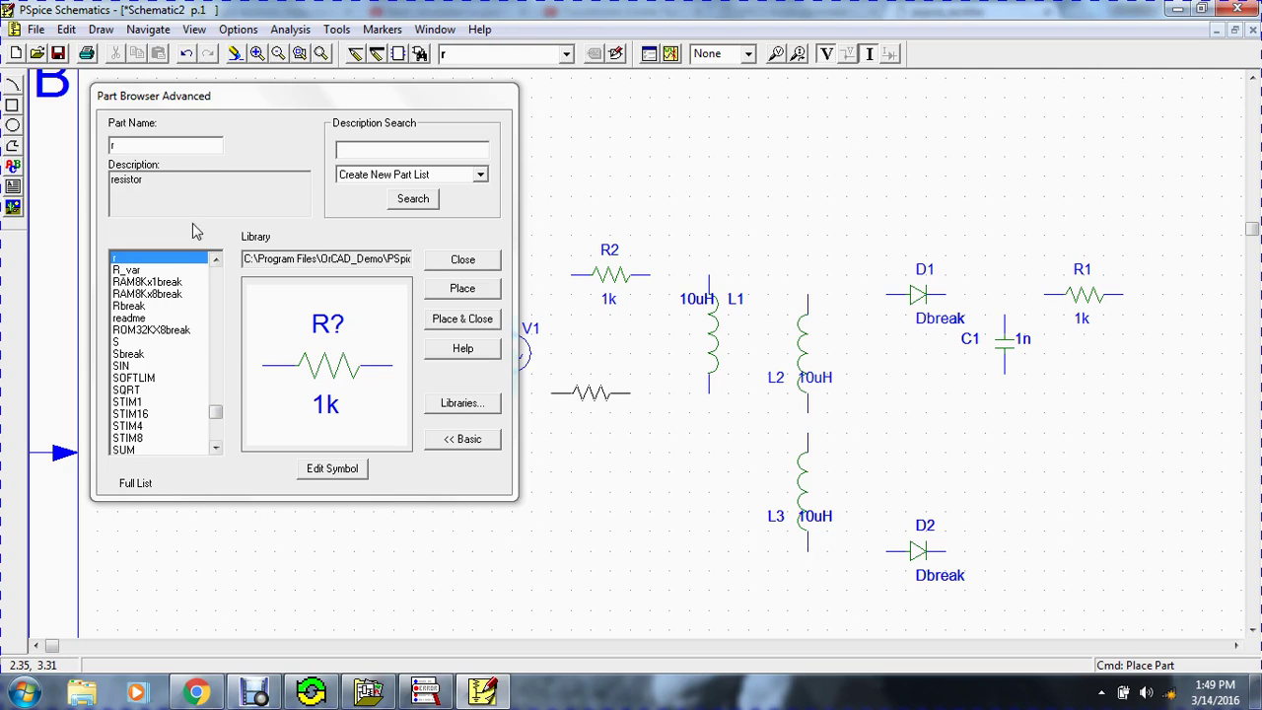
# Find the zener diode part DbreakZ and place one, rotated vertical, just below and to the right of resistor R1.
pyautogui.click(195, 141)
pyautogui.write('d')
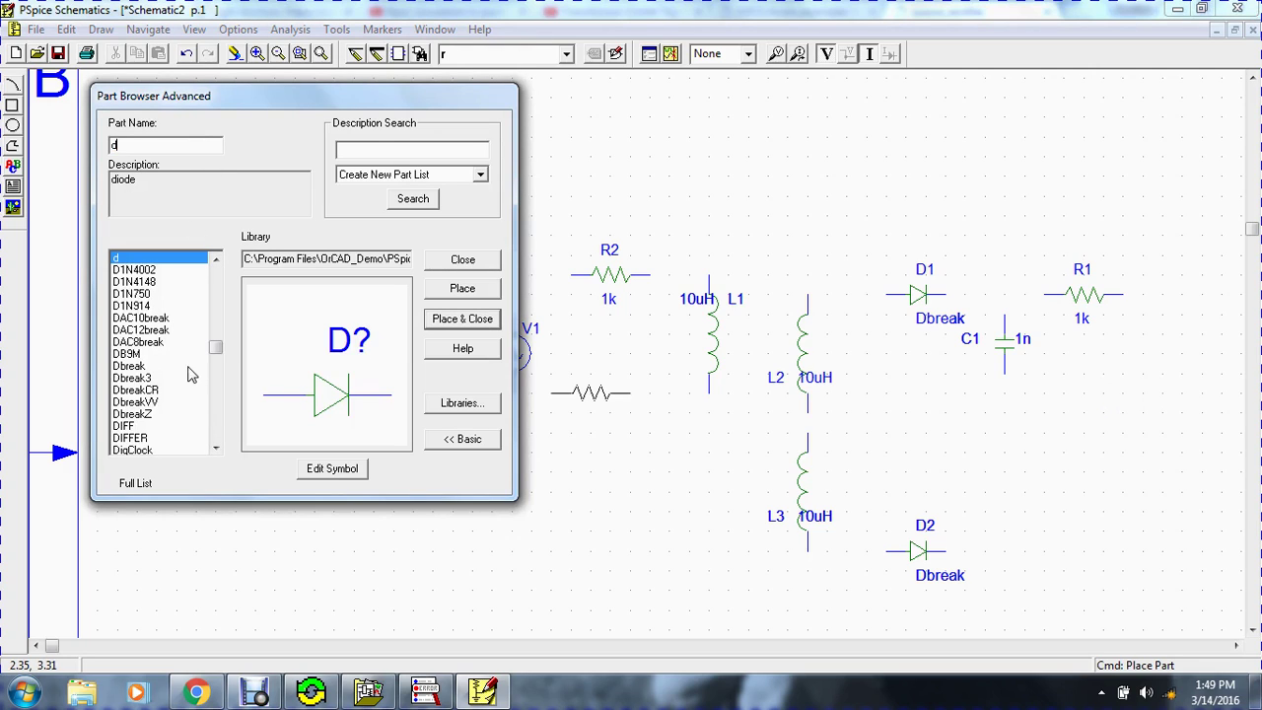
pyautogui.click(152, 414)
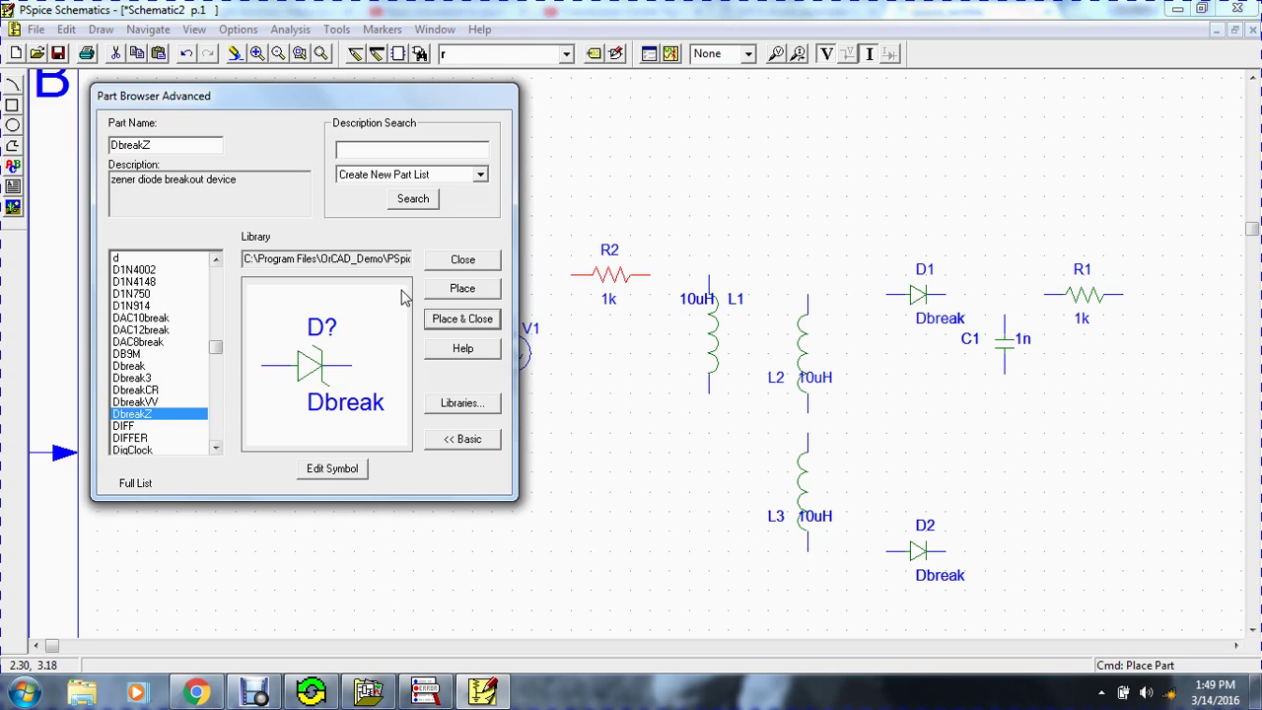
pyautogui.click(438, 292)
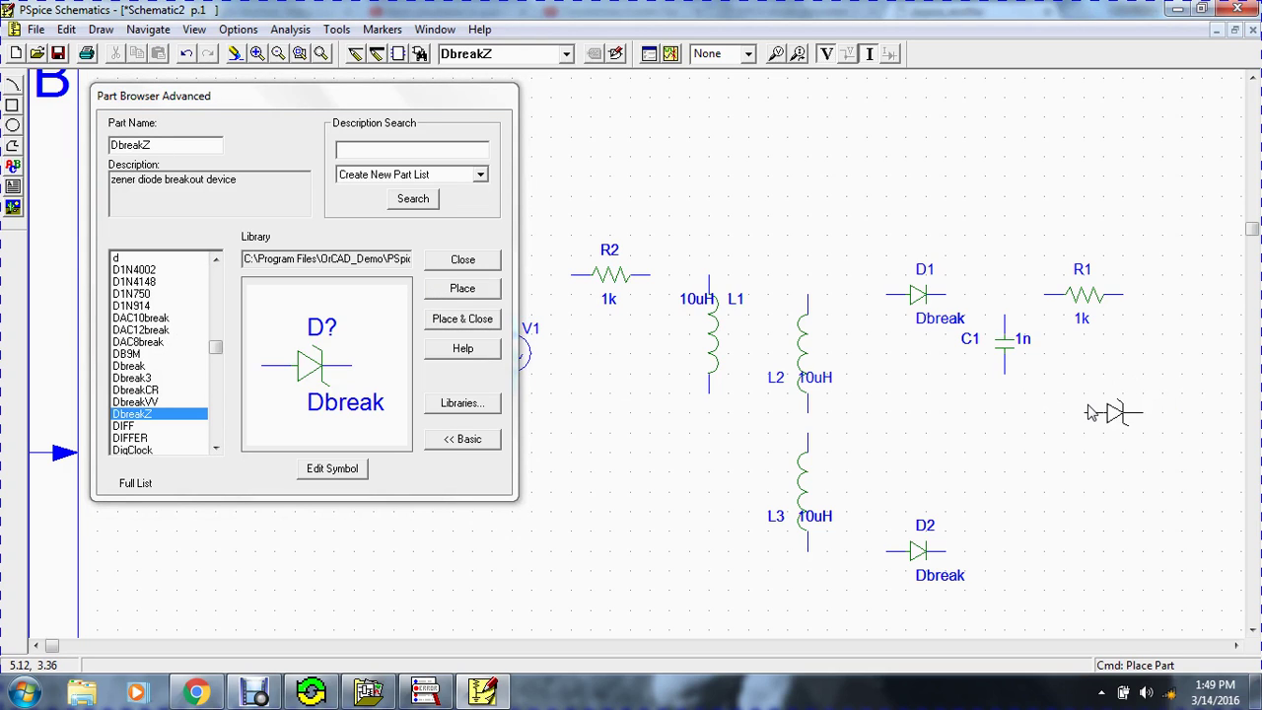
pyautogui.hotkey('ctrl', 'r')
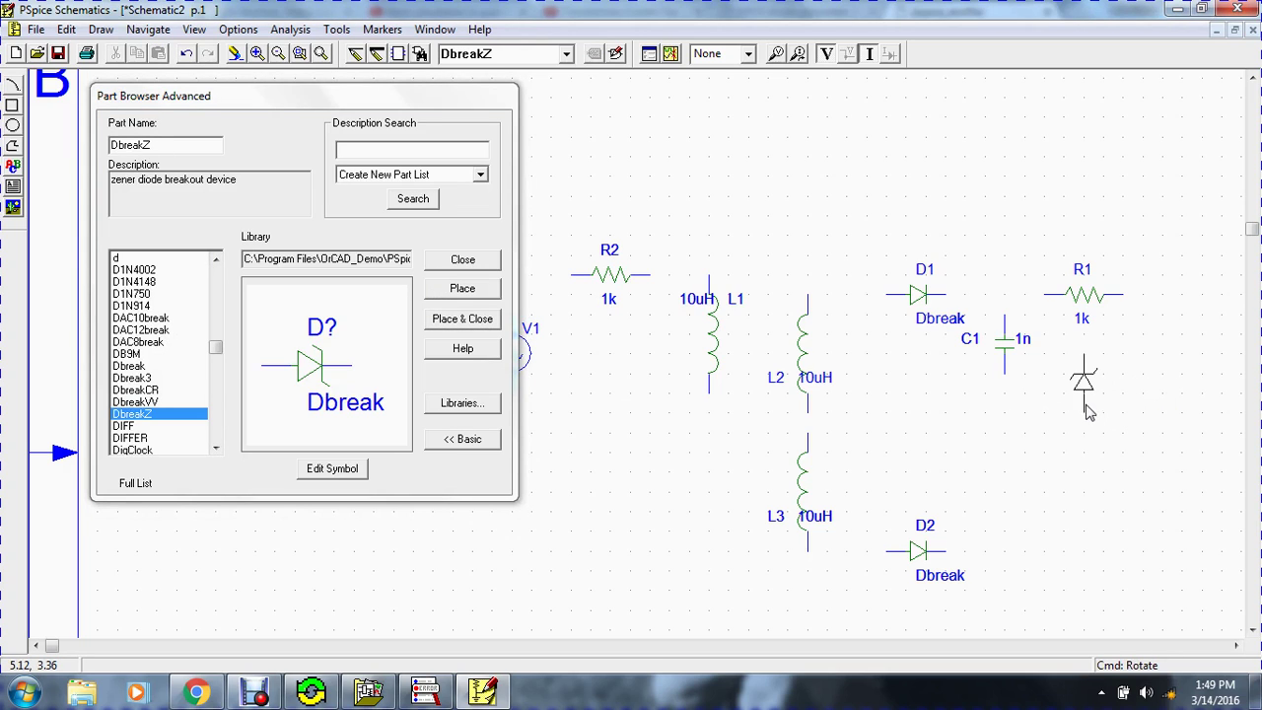
pyautogui.click(1157, 372)
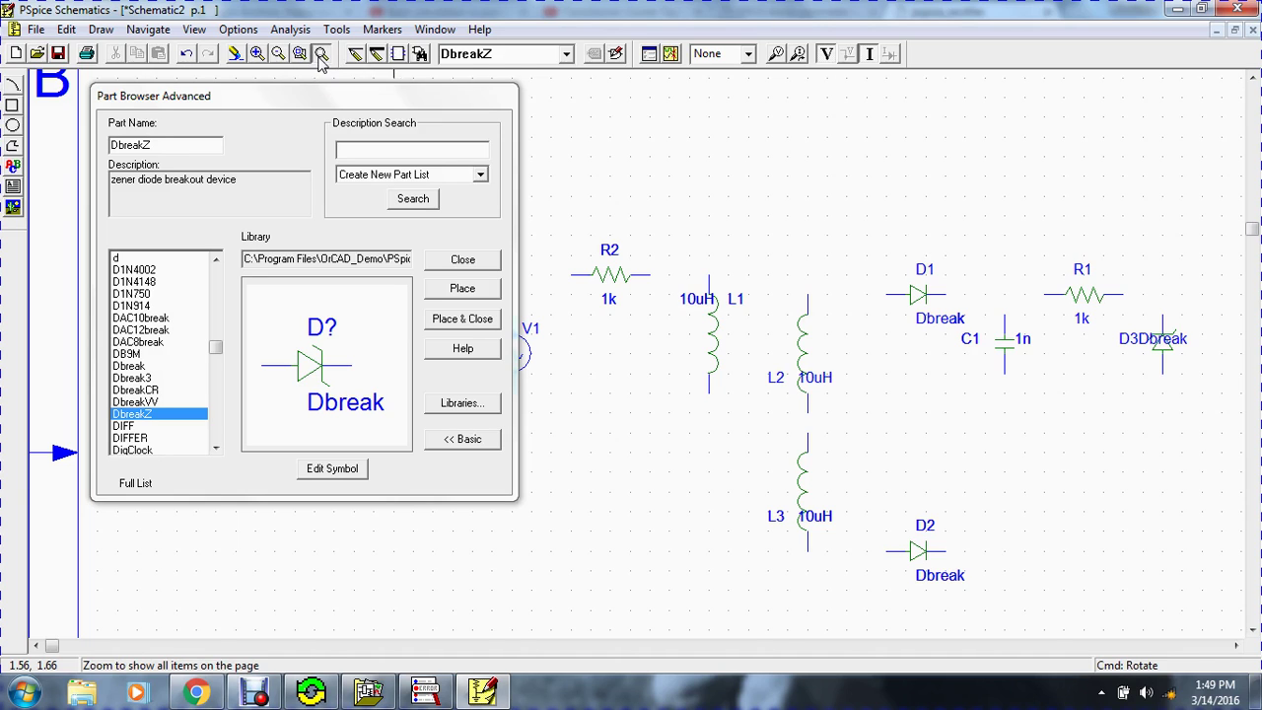
# Find the NPN transistor Q2N2222 and place one above zener diode D3, rotated so its base points down.
pyautogui.click(320, 57)
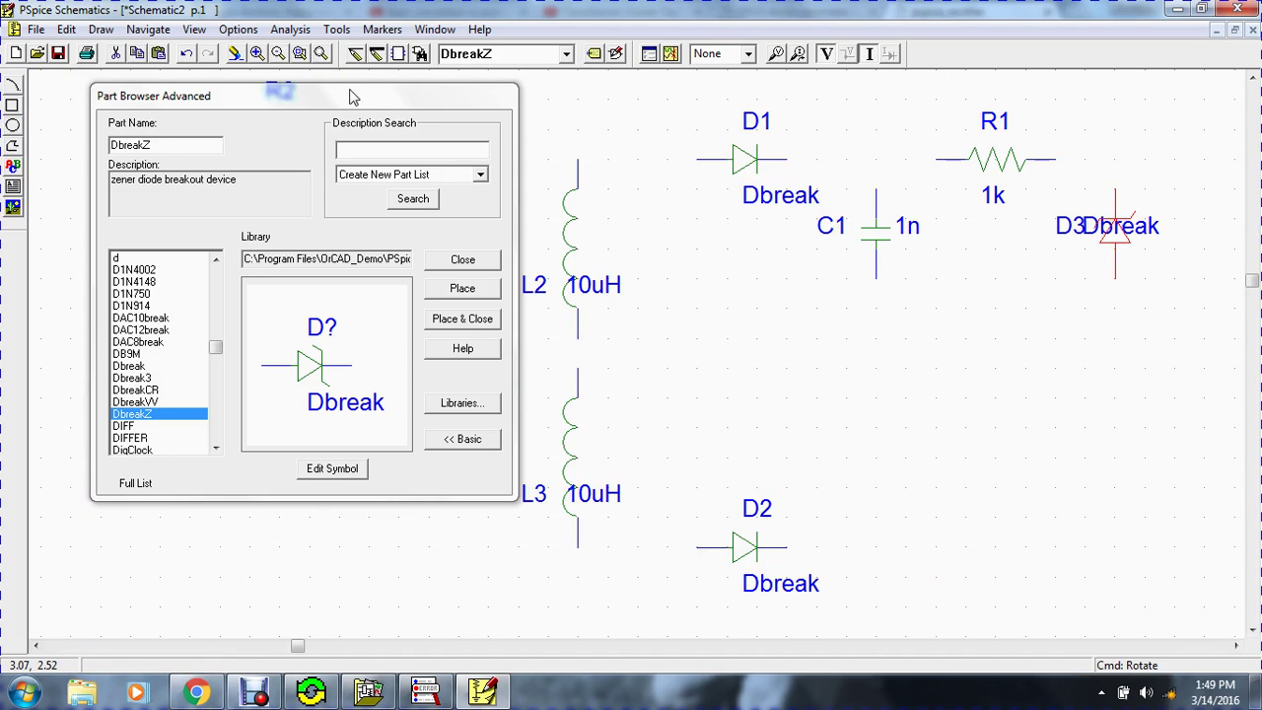
pyautogui.click(278, 56)
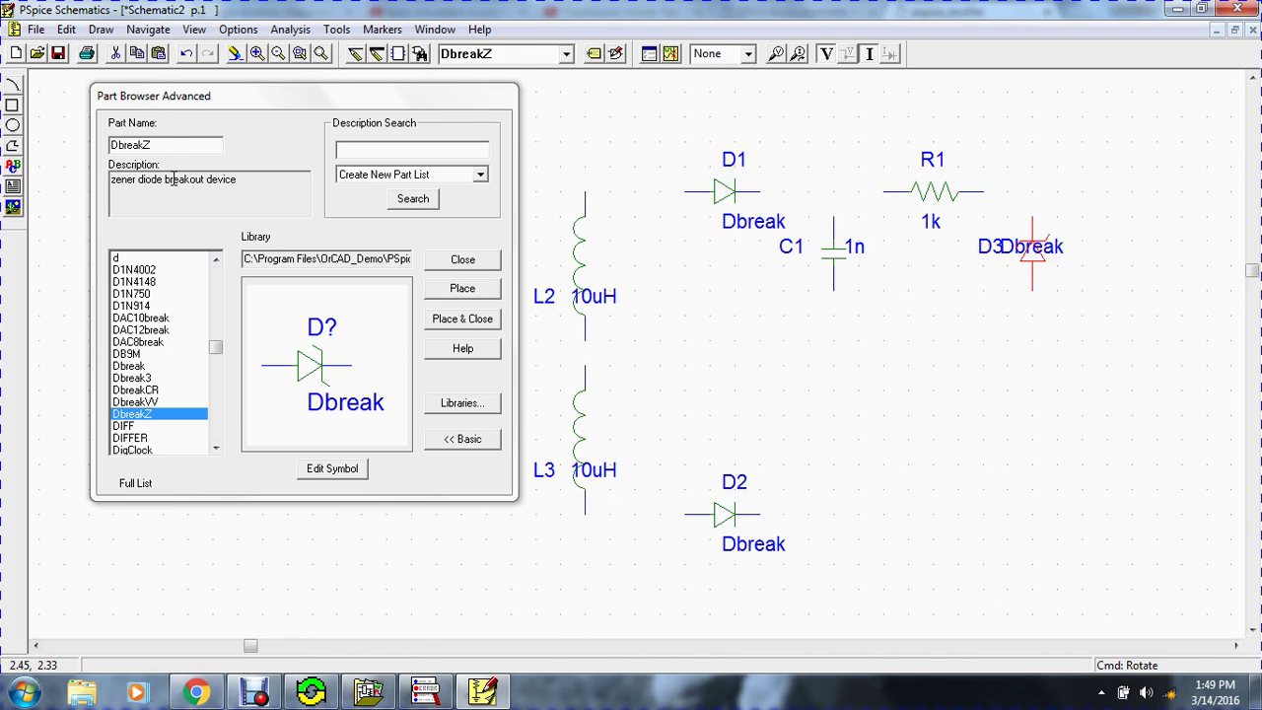
pyautogui.click(168, 144)
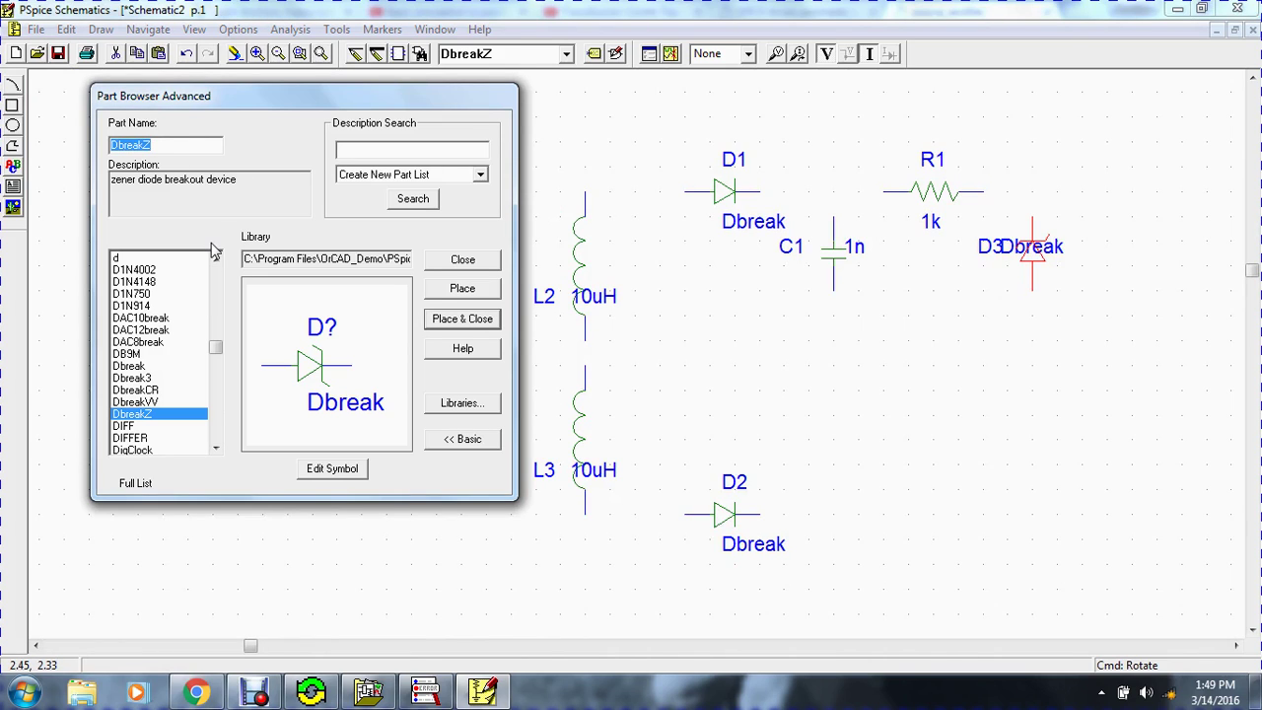
pyautogui.write('q')
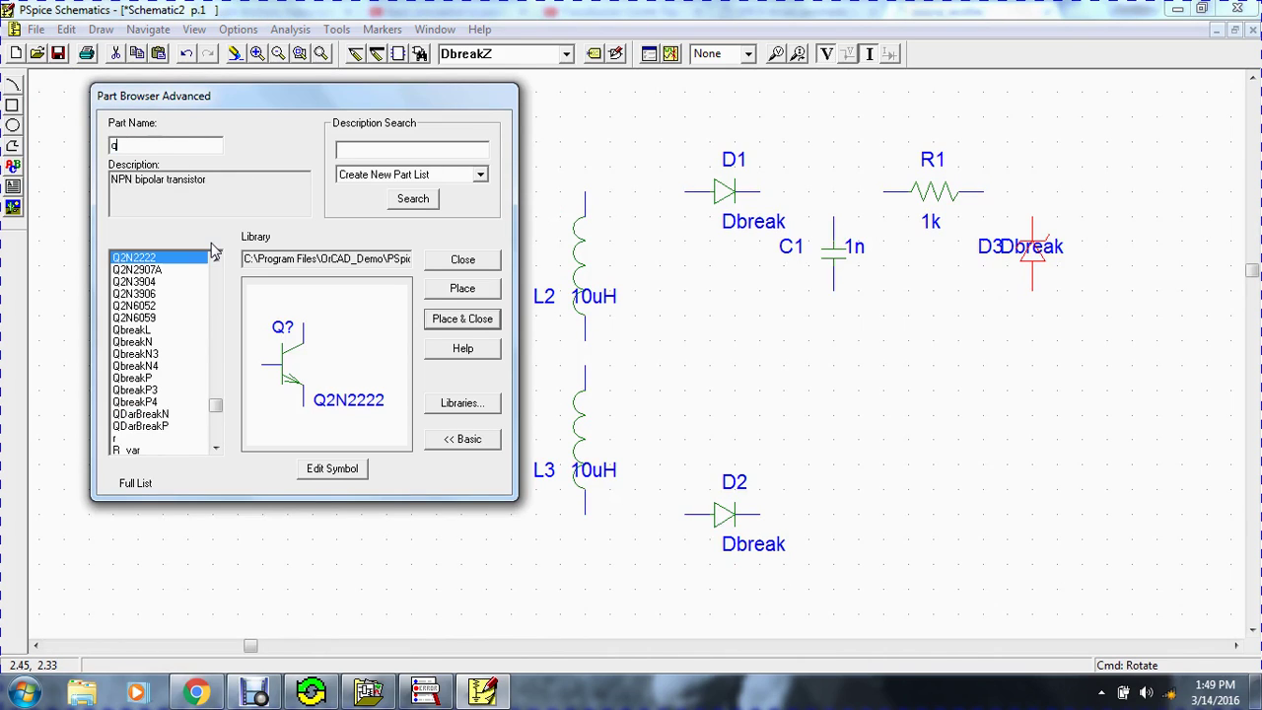
pyautogui.click(152, 263)
pyautogui.click(463, 292)
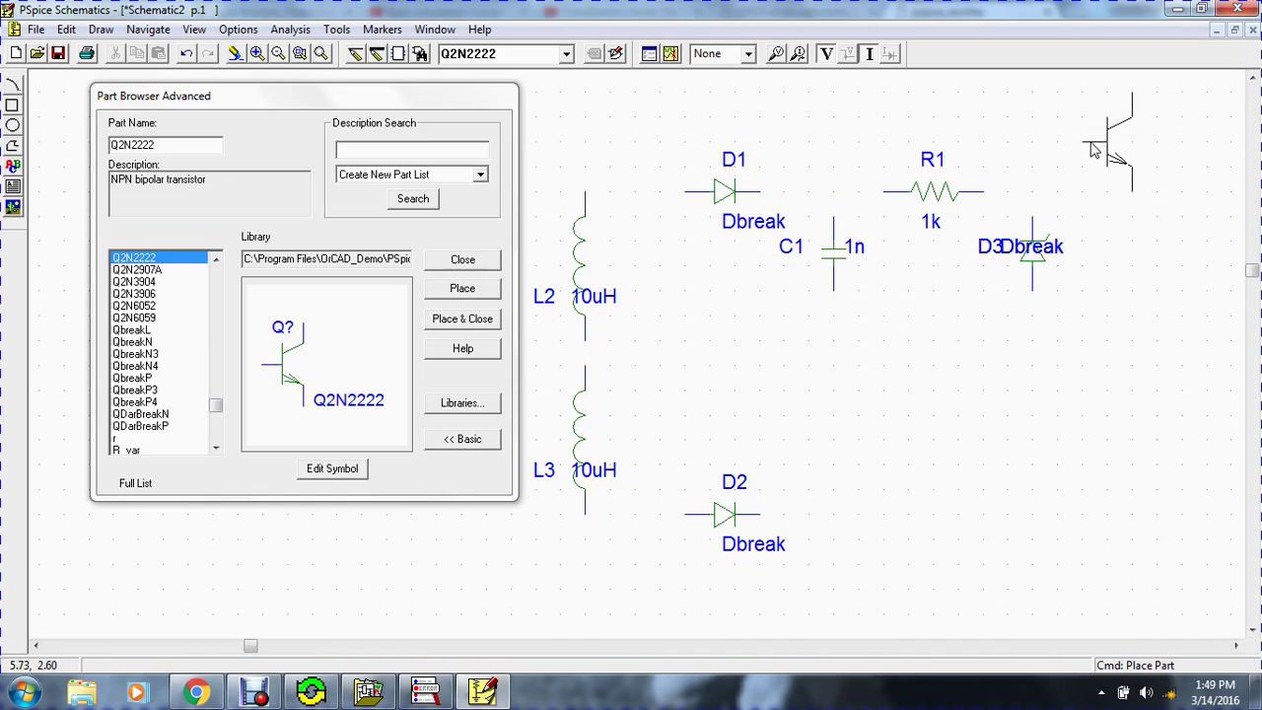
pyautogui.hotkey('ctrl', 'r')
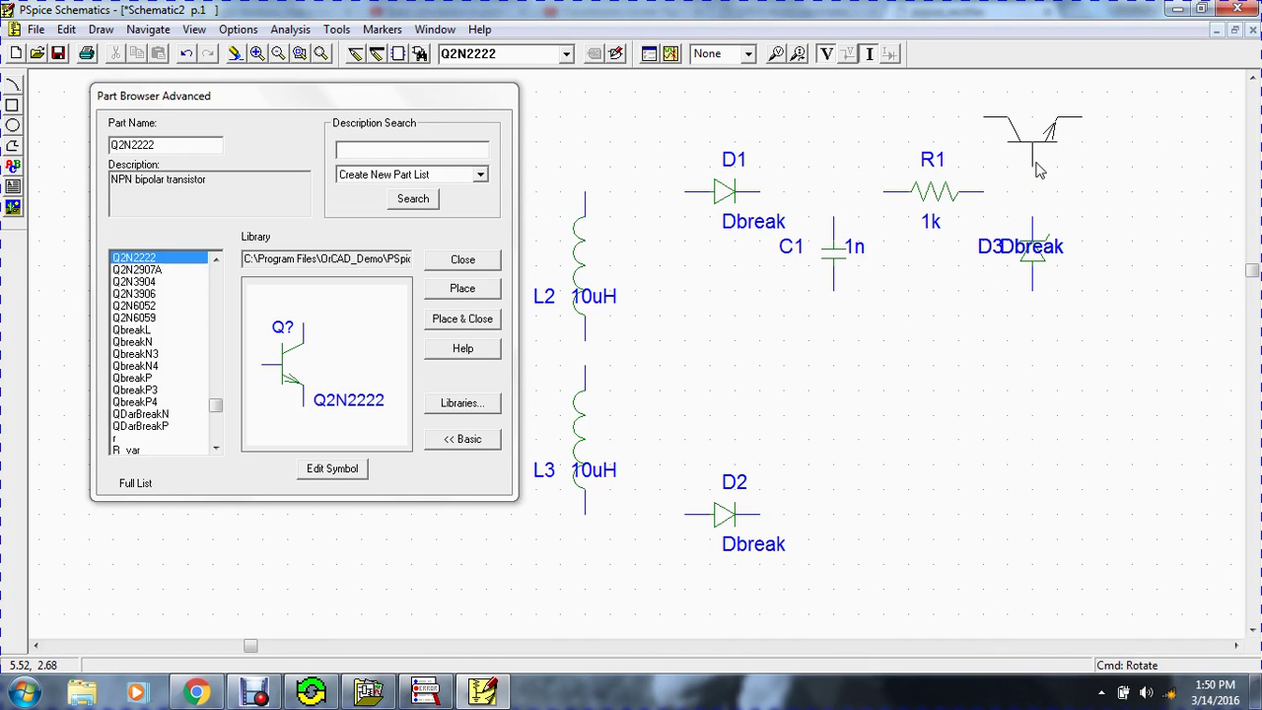
pyautogui.click(1037, 170)
# Find the resistor part R and place one, rotated vertical, to the right of zener diode D3.
pyautogui.click(194, 148)
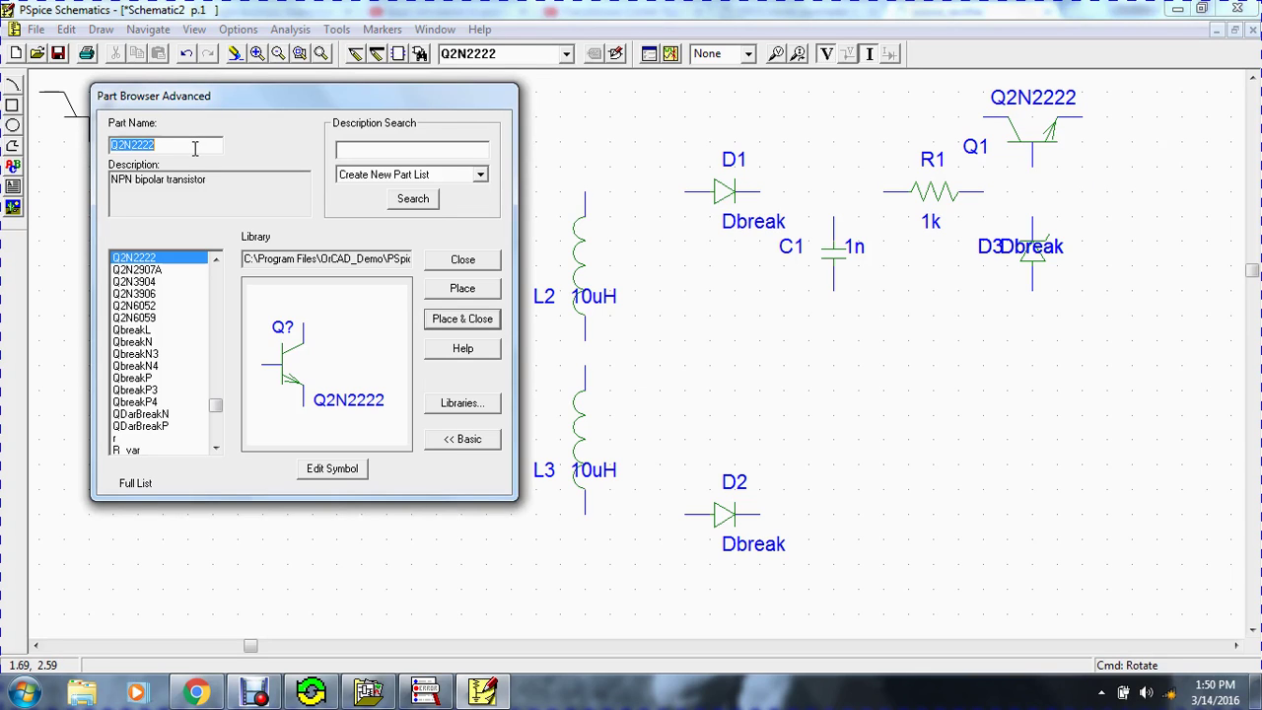
pyautogui.write('r')
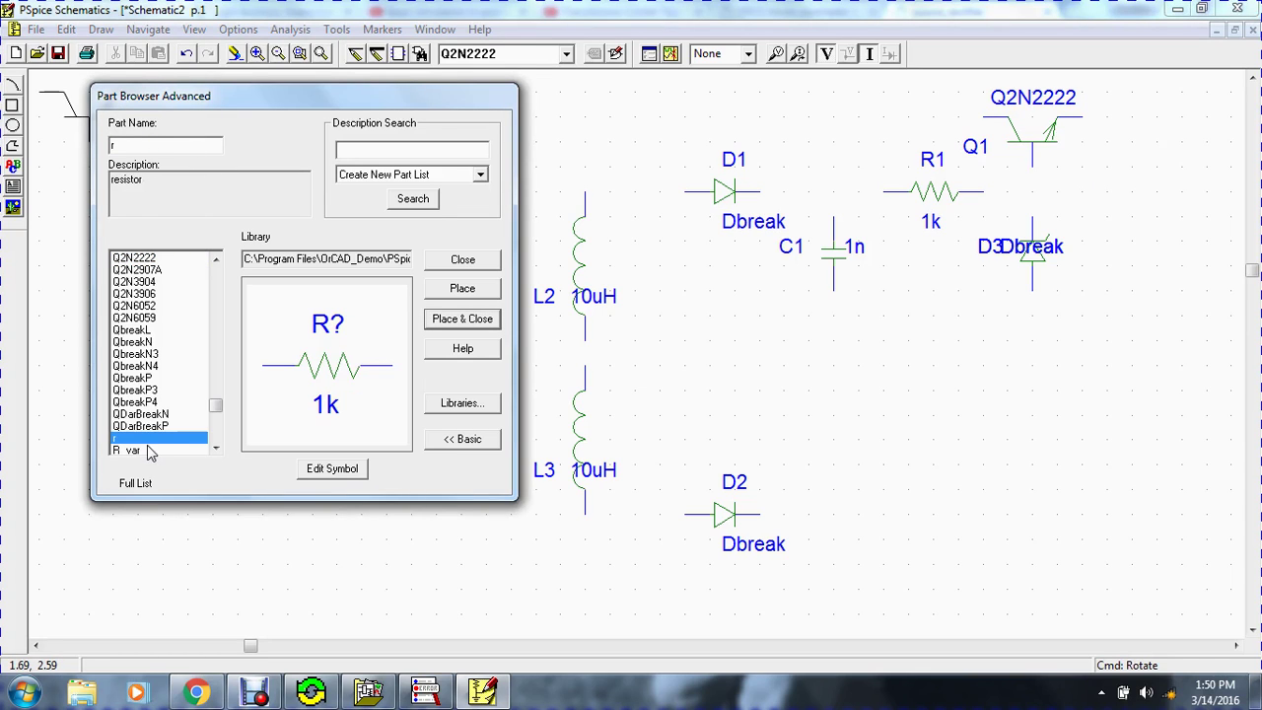
pyautogui.click(468, 291)
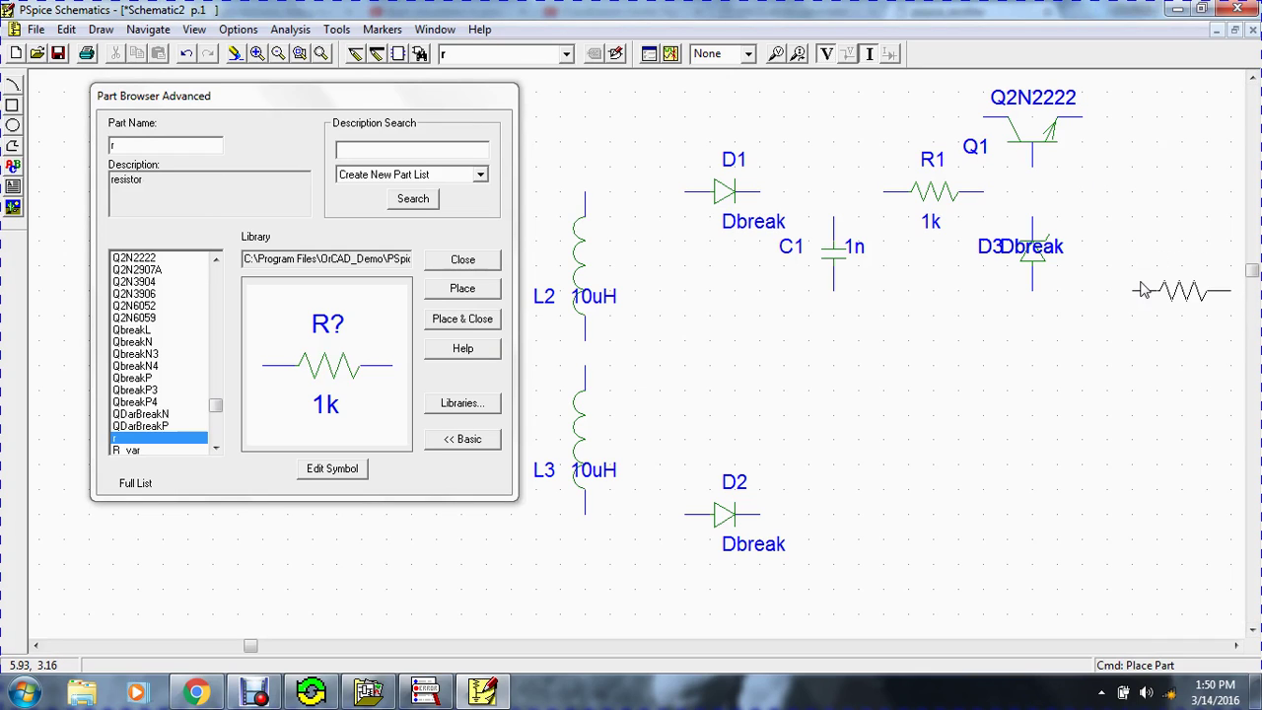
pyautogui.hotkey('ctrl', 'r')
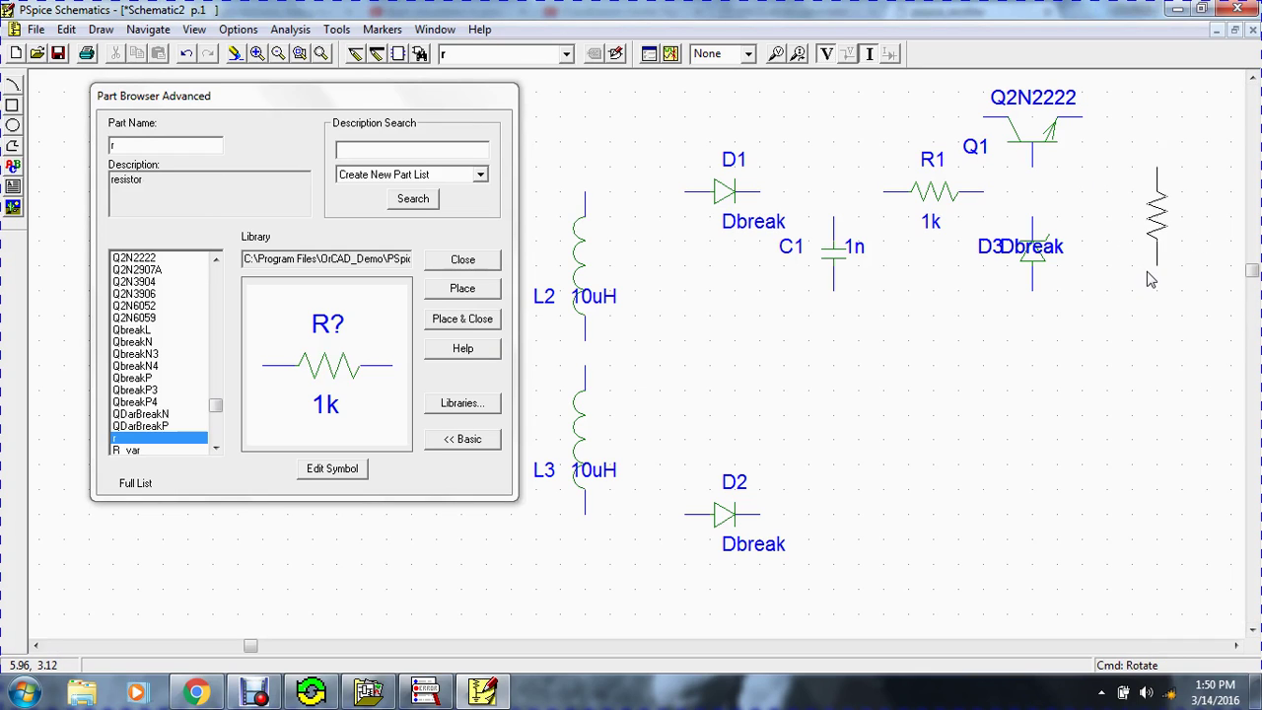
pyautogui.click(1145, 270)
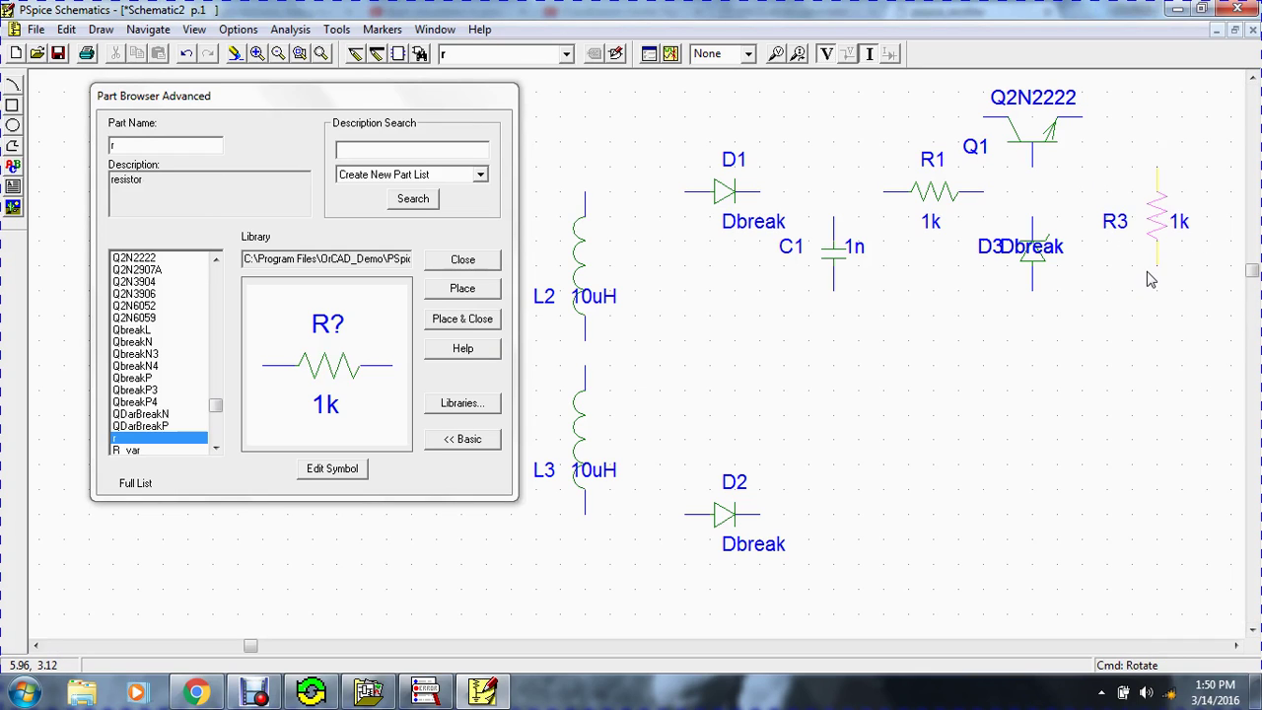
# Place two GND_EARTH symbols, one midway between D1 and D2 and one below V1, and close the part browser.
pyautogui.click(183, 148)
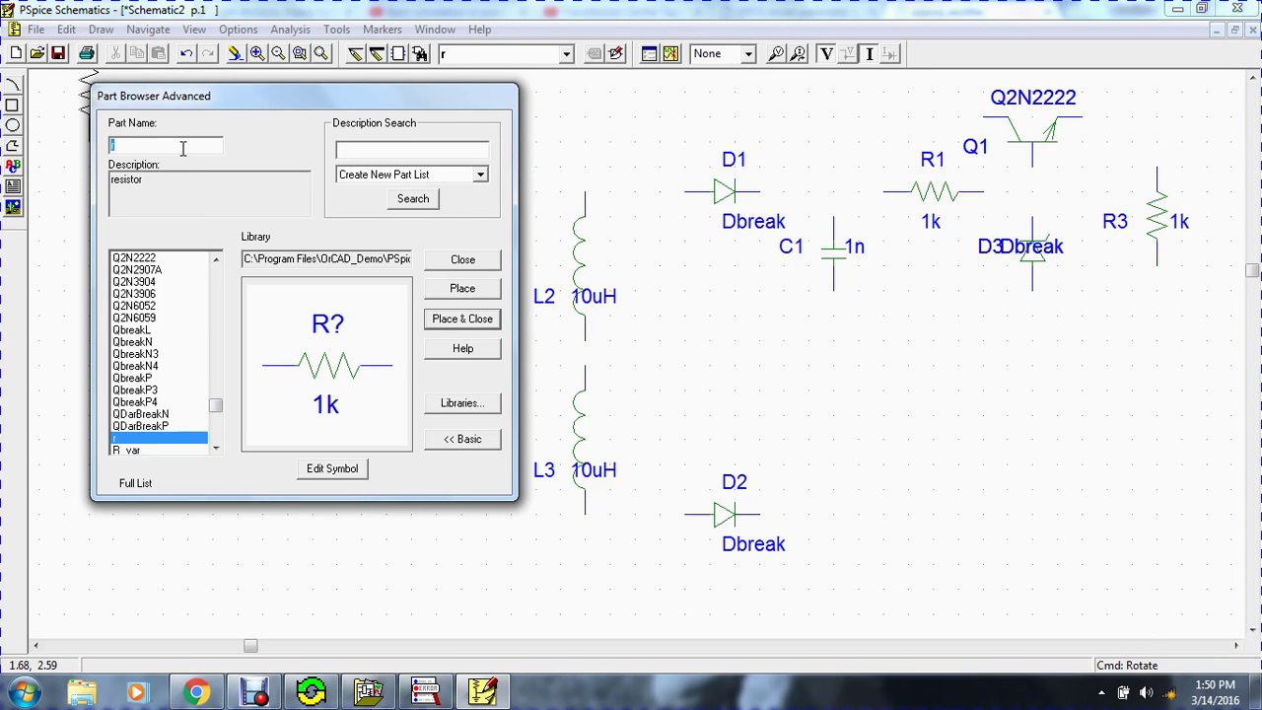
pyautogui.write('gnd')
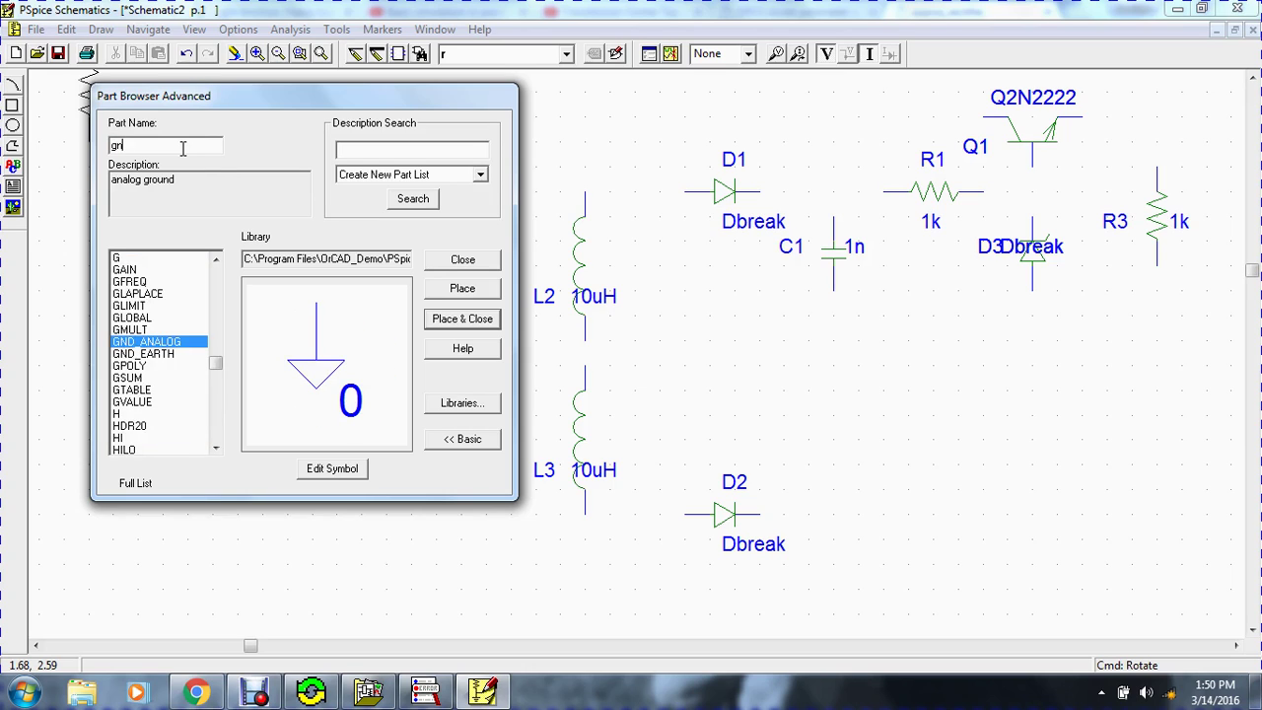
pyautogui.click(173, 355)
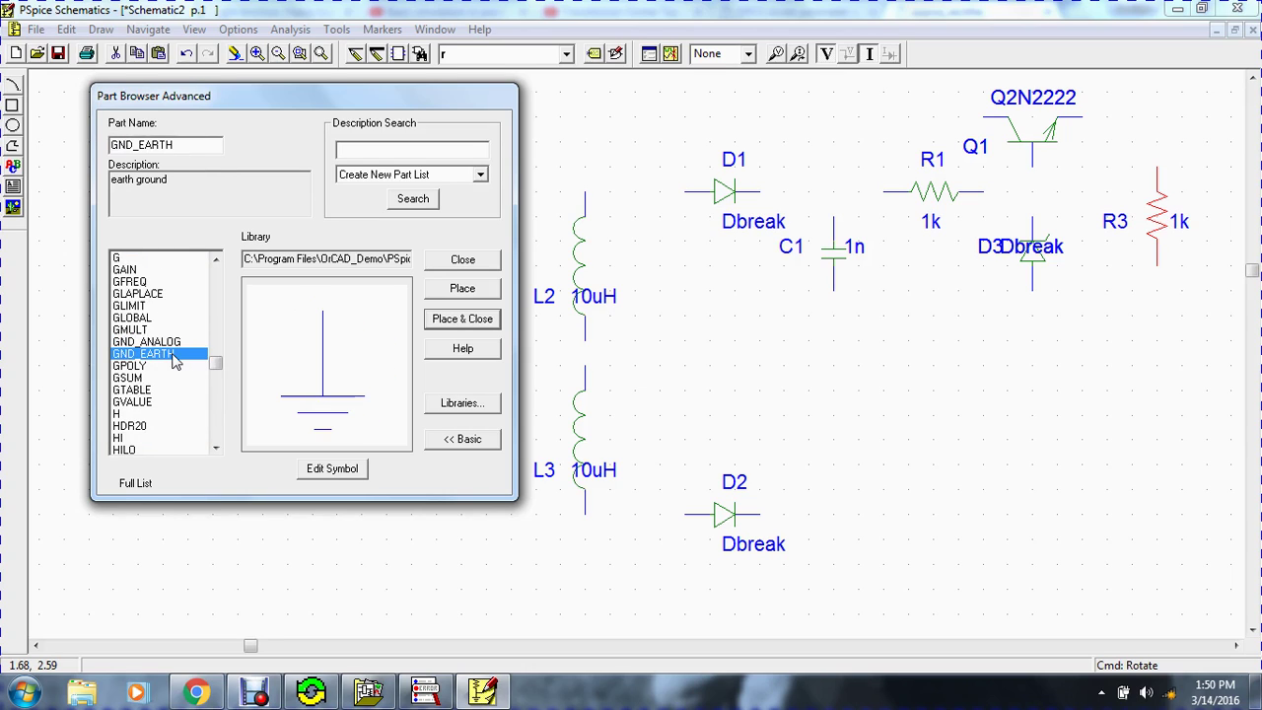
pyautogui.click(460, 290)
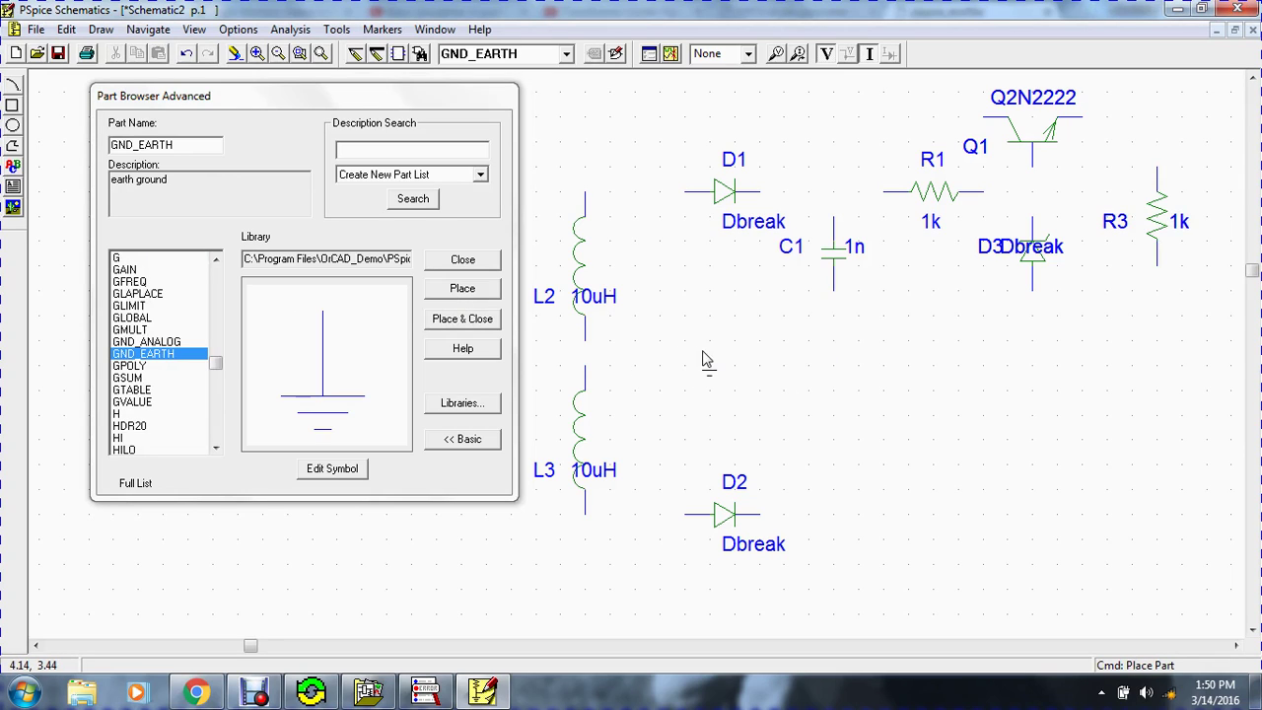
pyautogui.click(720, 358)
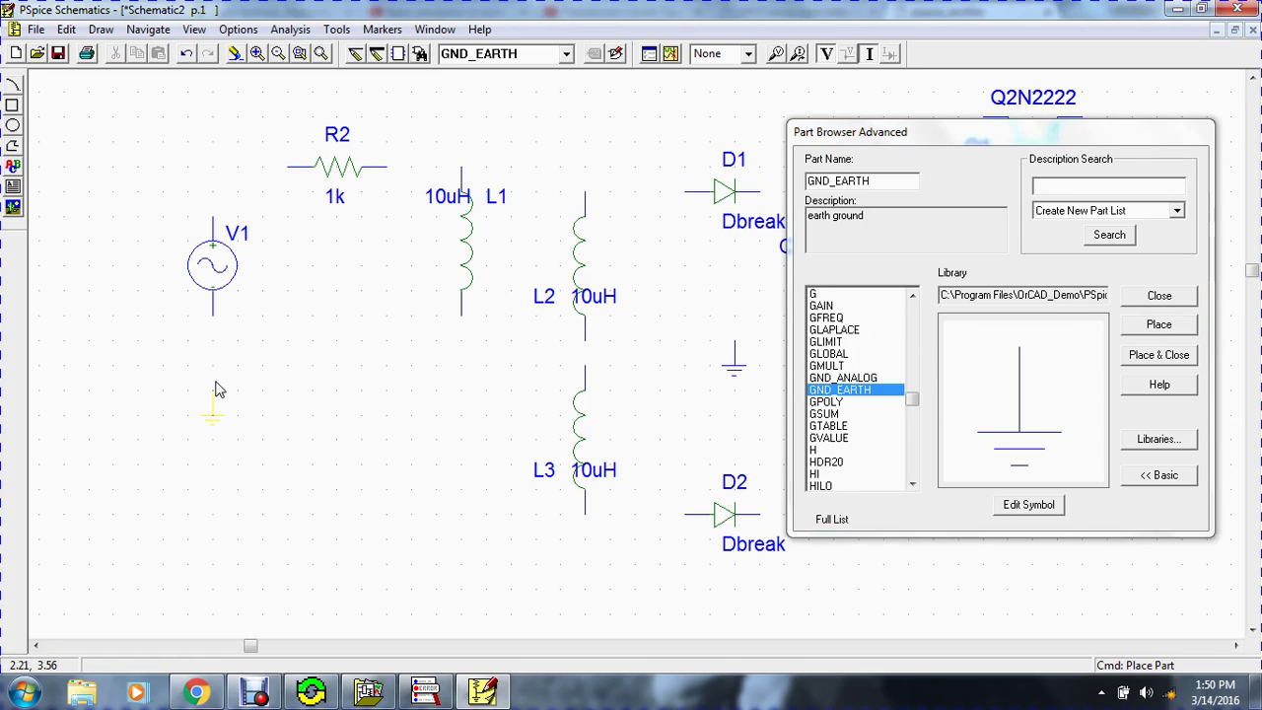
pyautogui.click(215, 390)
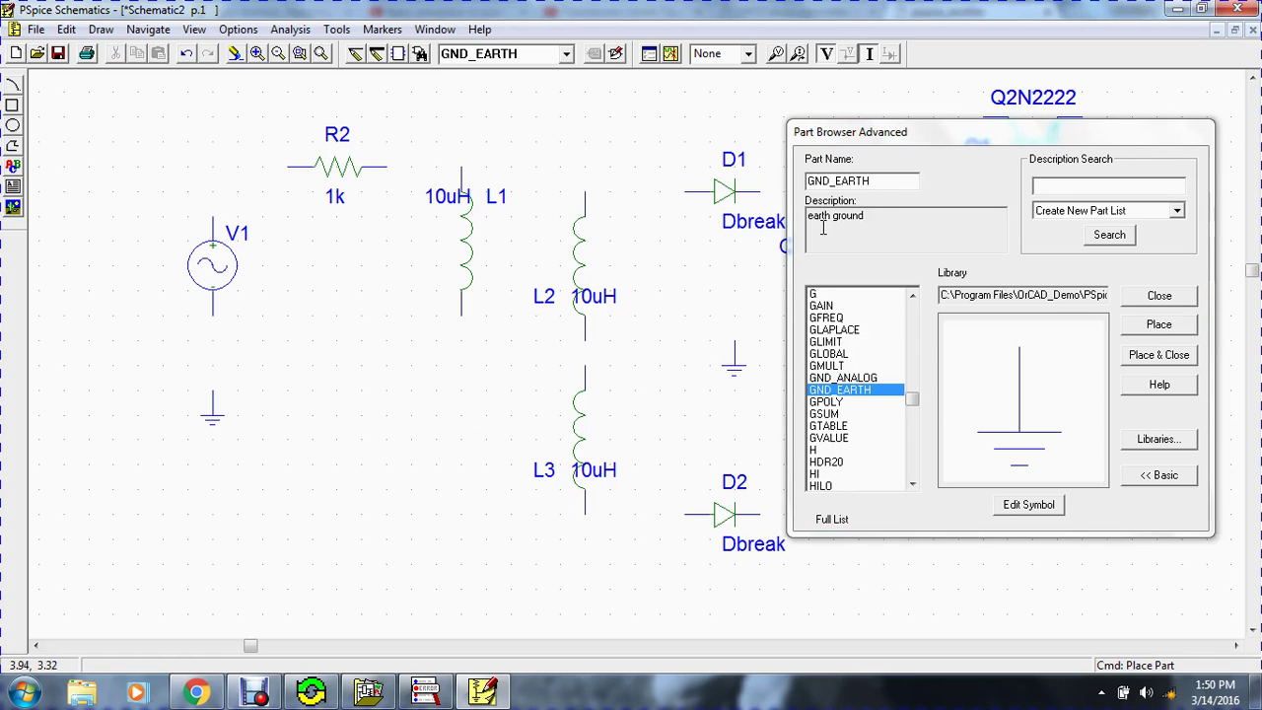
pyautogui.click(321, 54)
pyautogui.moveTo(989, 139); pyautogui.dragTo(365, 117)
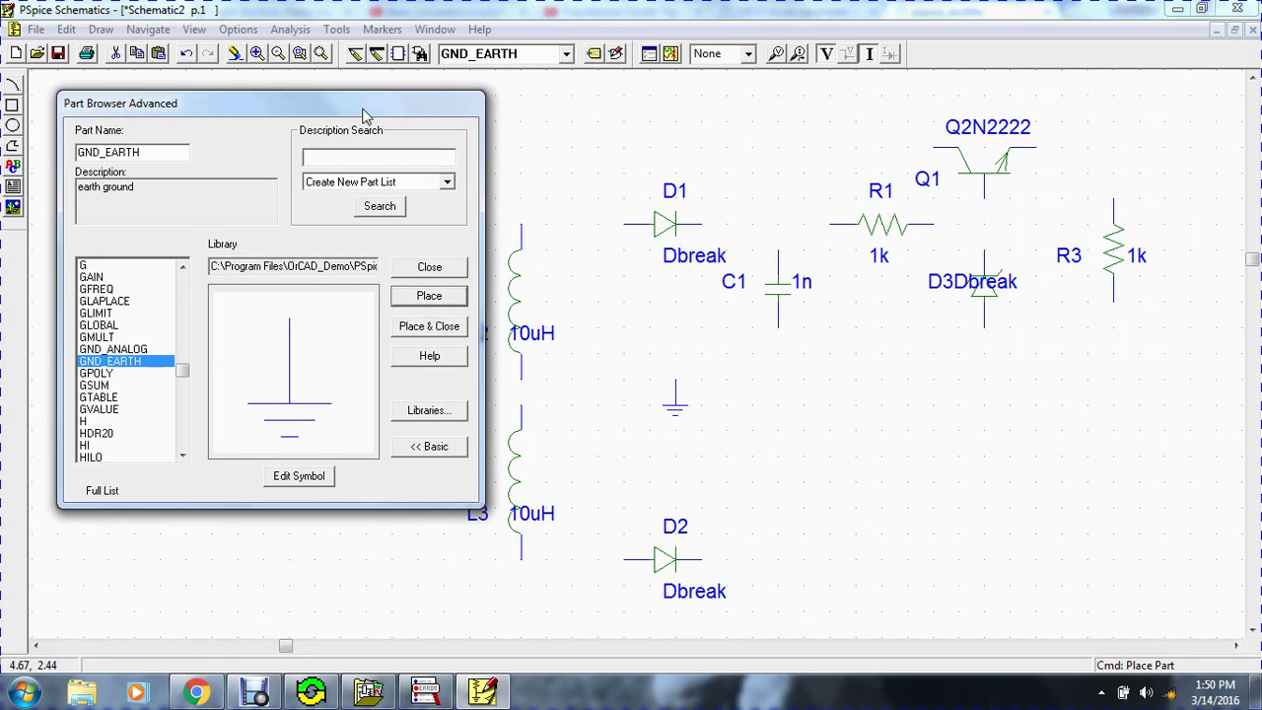
pyautogui.click(429, 272)
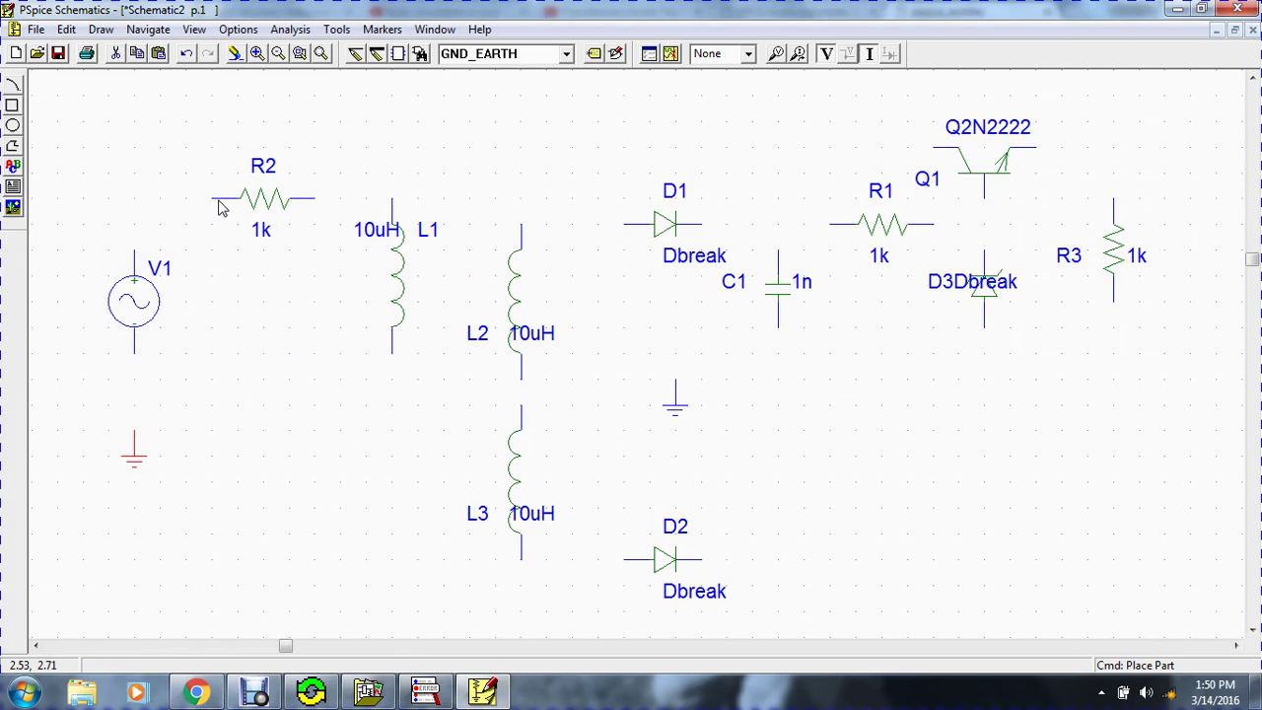
# Wire the upper end of V1 to the left end of R2, and R2's right end to the top of L1.
pyautogui.click(353, 56)
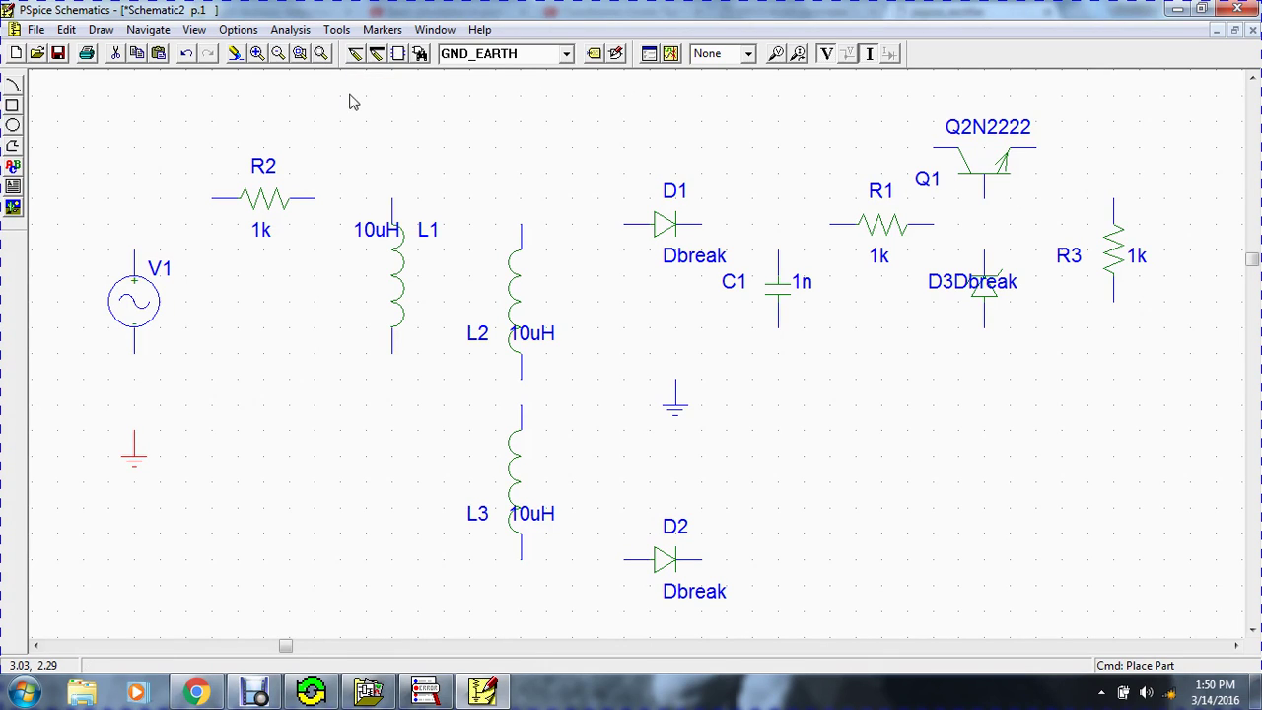
pyautogui.click(134, 253)
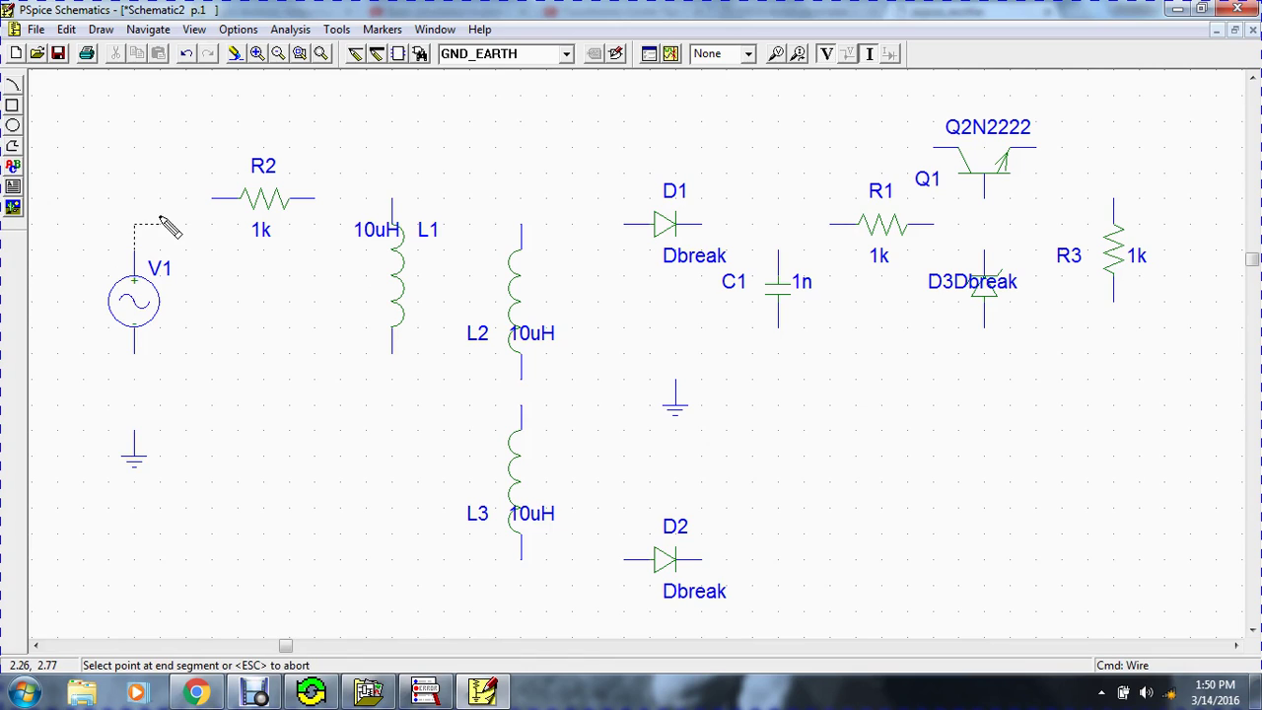
pyautogui.click(240, 198)
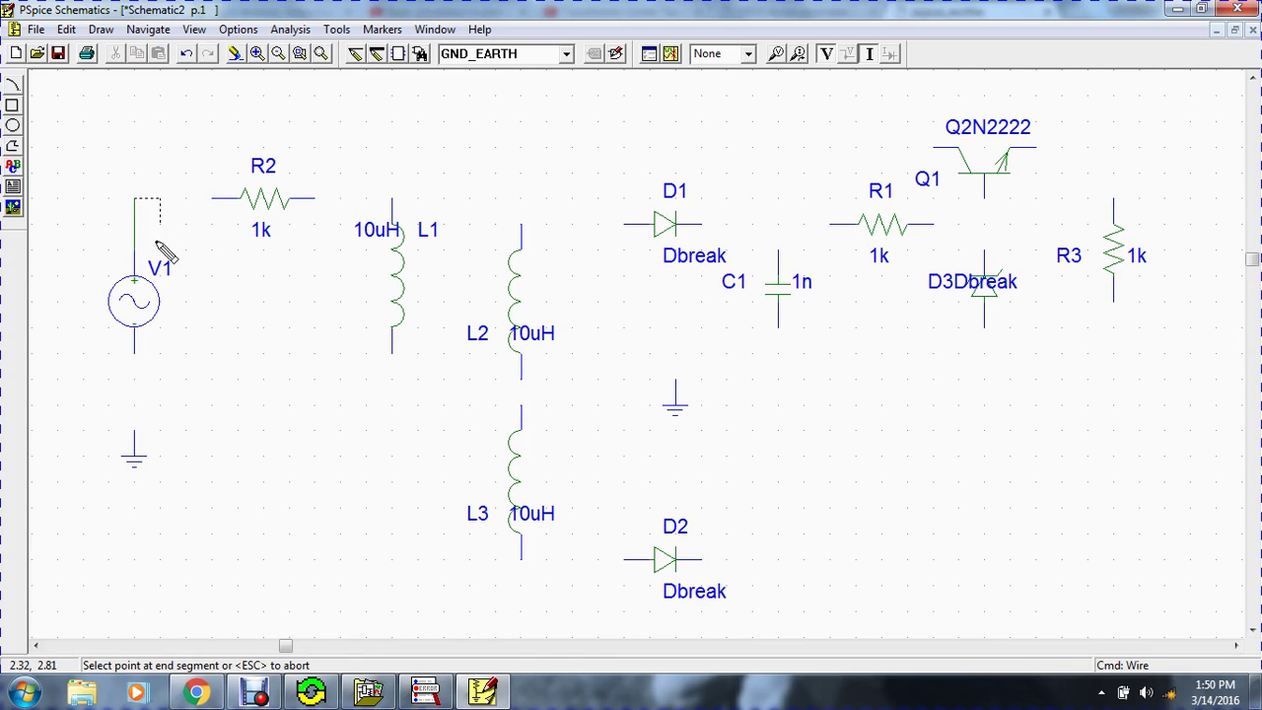
pyautogui.click(314, 199)
pyautogui.click(392, 199)
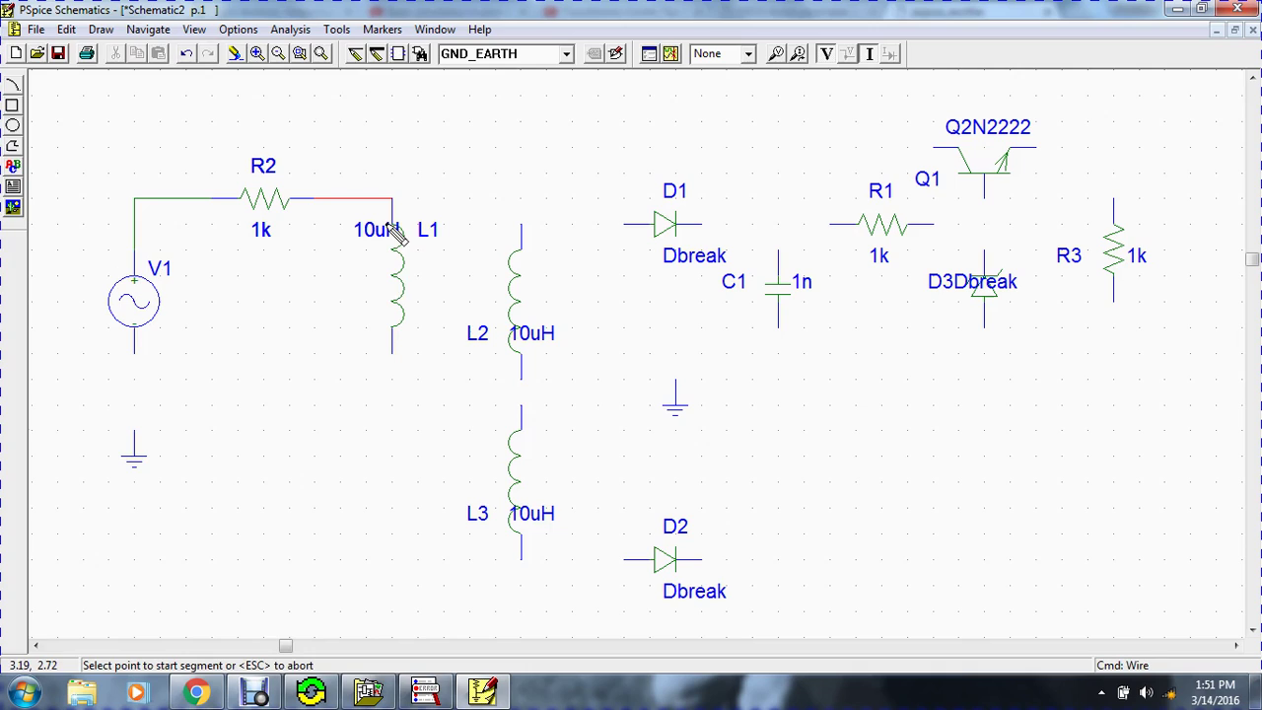
# Wire the lower ends of L1 and V1 to the earth ground below V1.
pyautogui.click(392, 353)
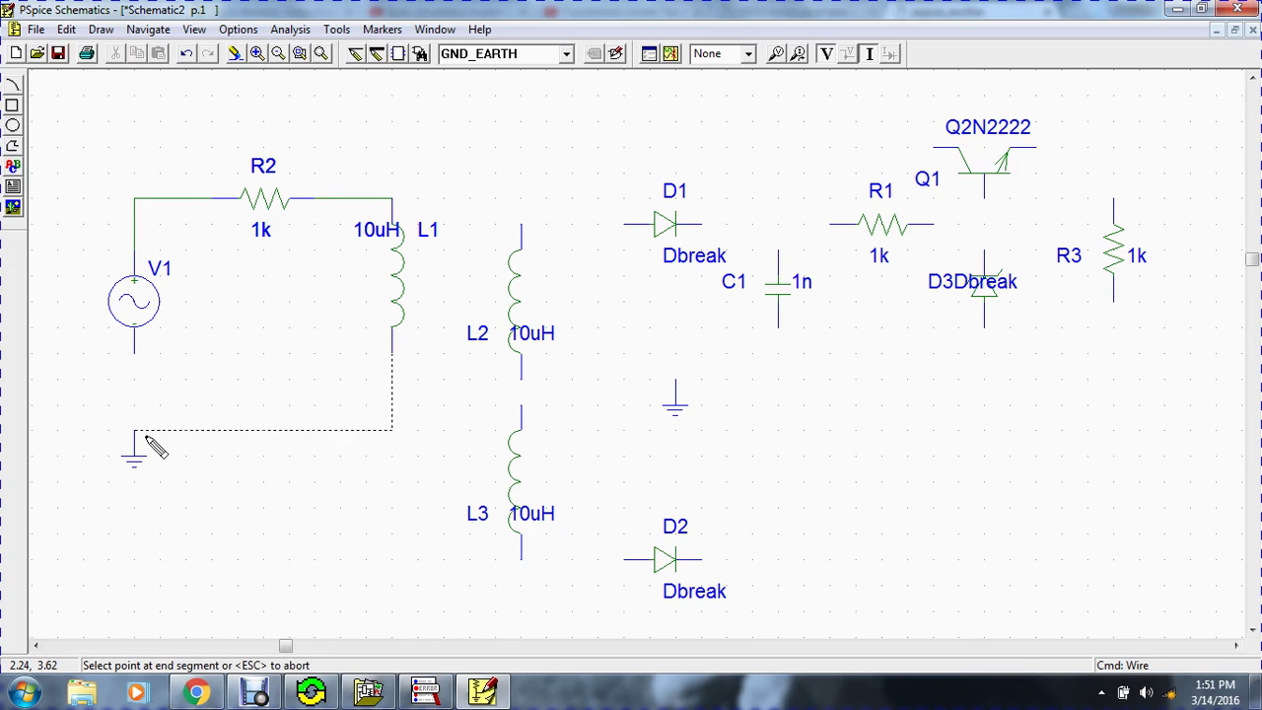
pyautogui.click(134, 430)
pyautogui.click(135, 355)
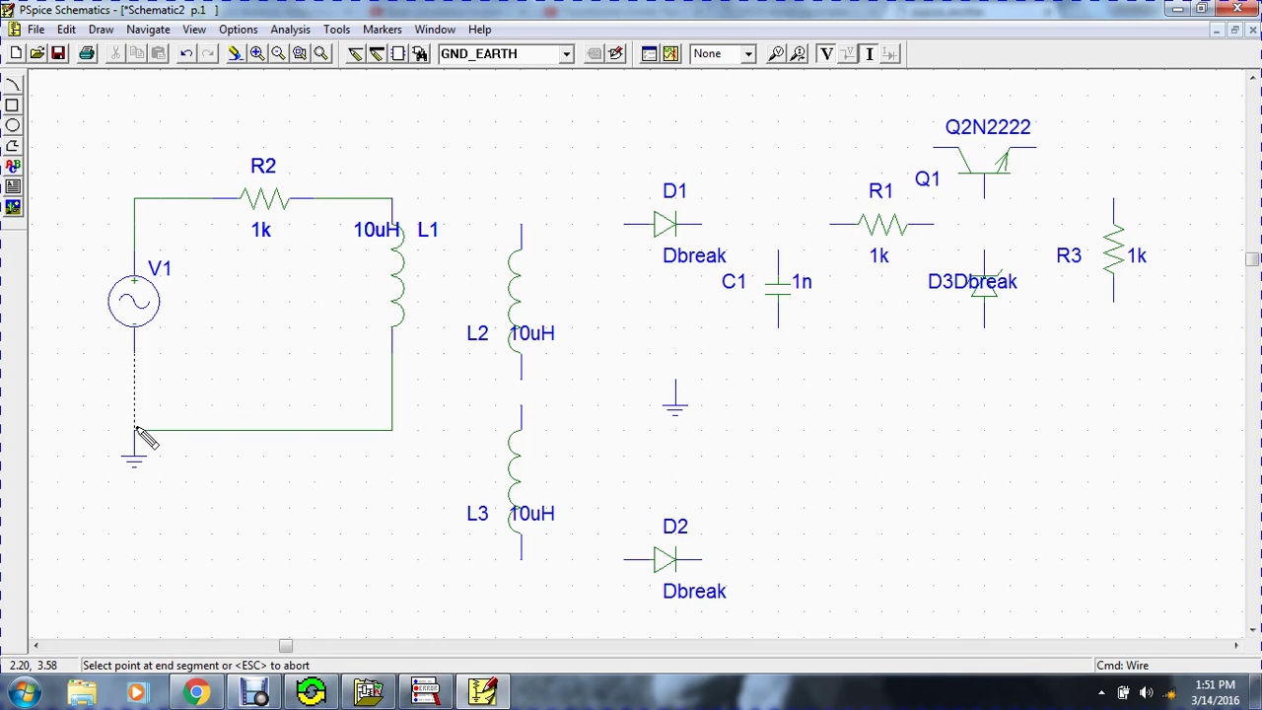
pyautogui.click(134, 430)
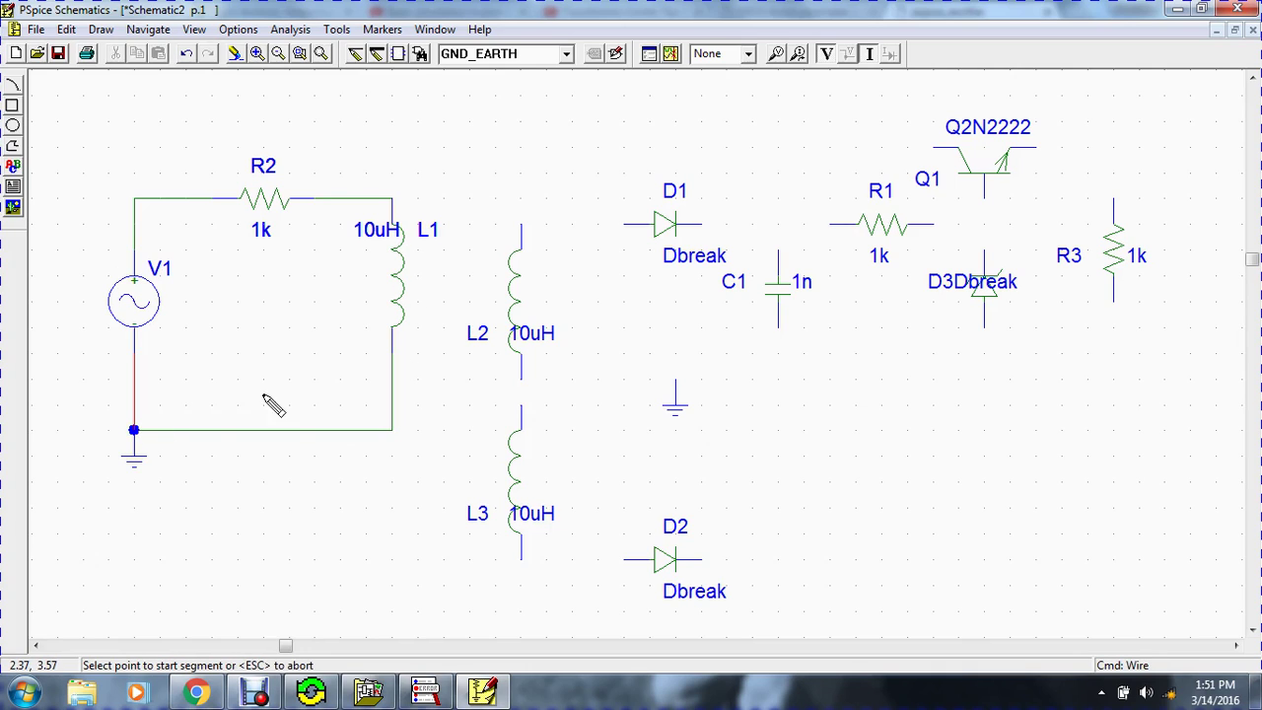
# Wire the upper end of L2 to the anode of D1, and D1's cathode to the left end of R1.
pyautogui.click(522, 225)
pyautogui.click(624, 224)
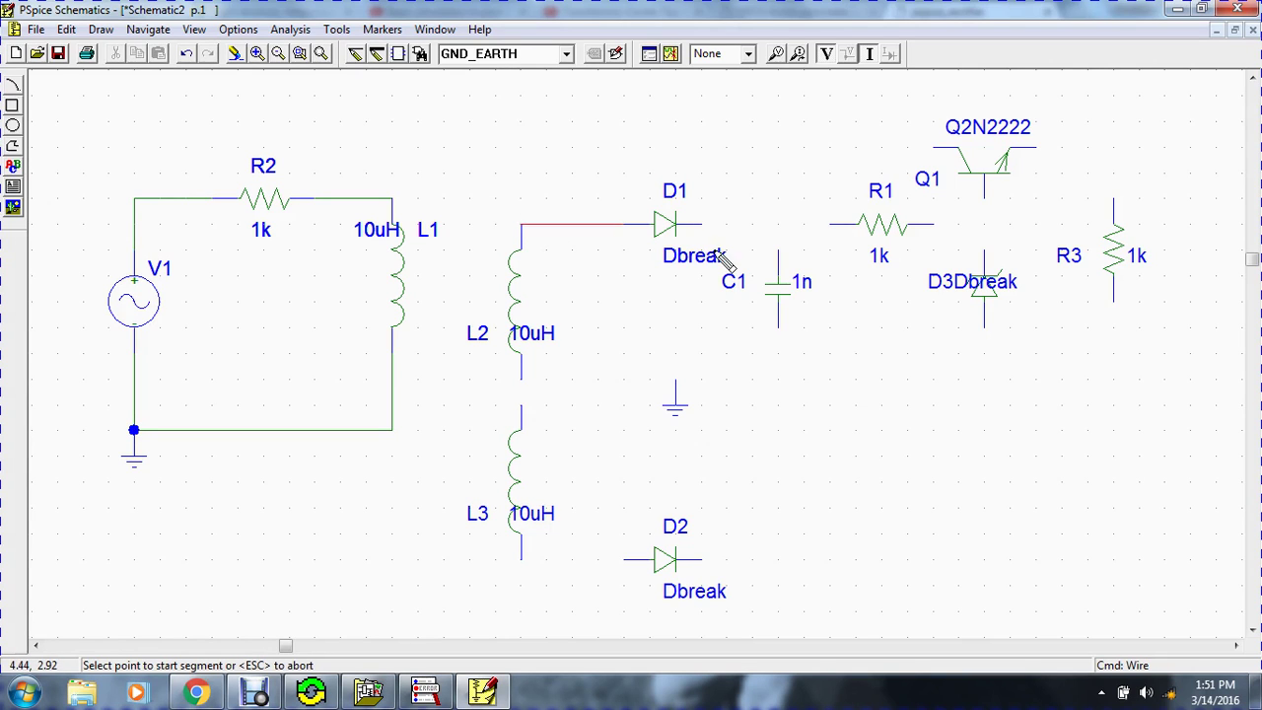
pyautogui.click(703, 225)
pyautogui.click(858, 225)
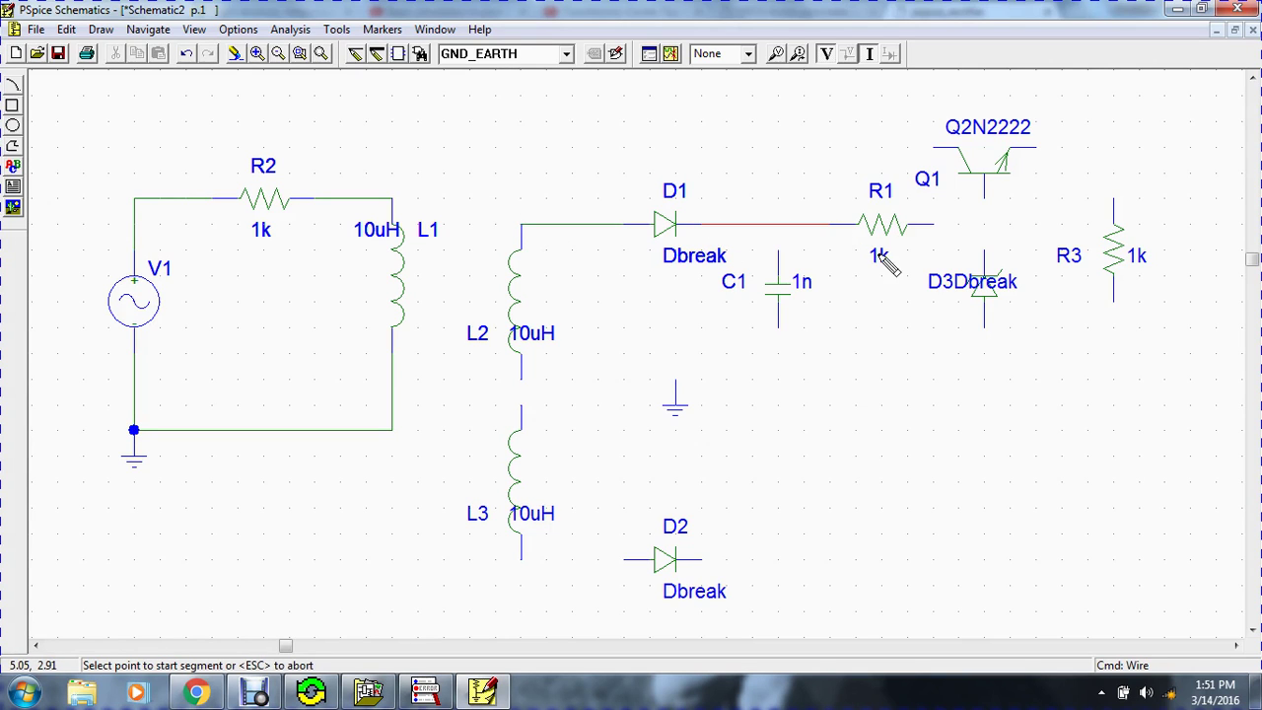
# Wire the right end of R1 to the top of zener diode D3 and join Q1's base to that wire.
pyautogui.click(933, 226)
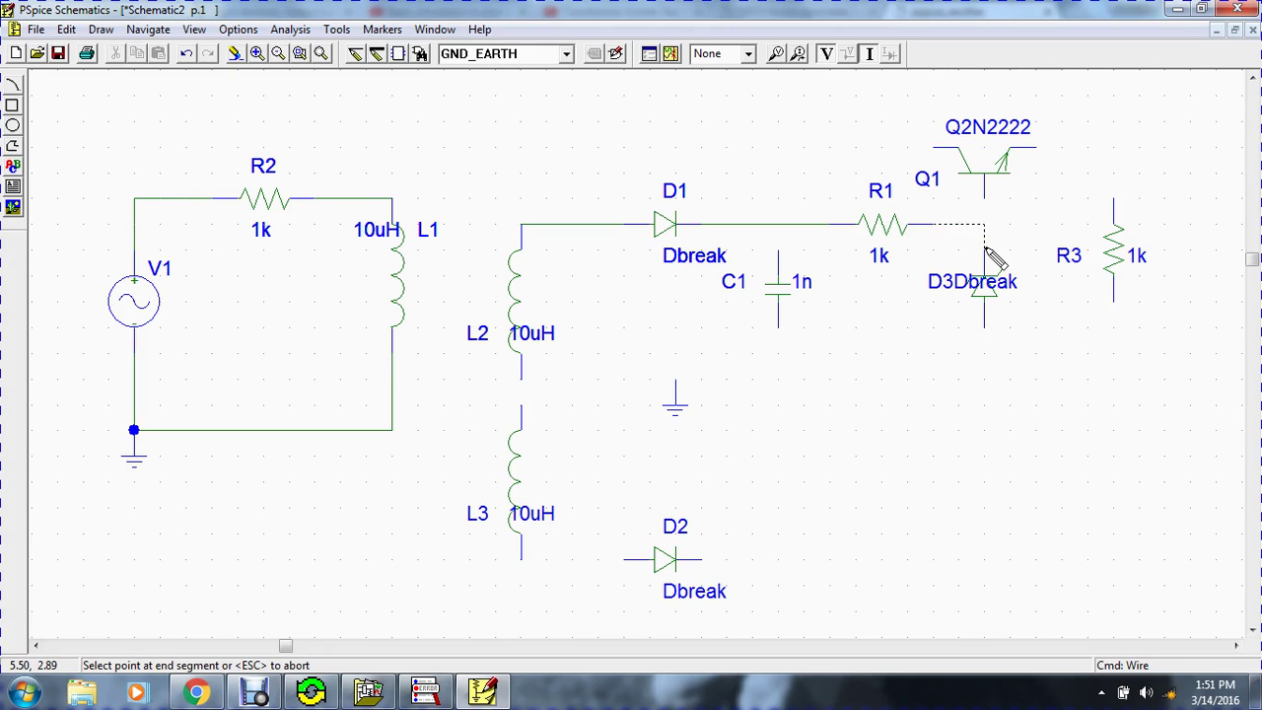
pyautogui.click(984, 252)
pyautogui.click(983, 224)
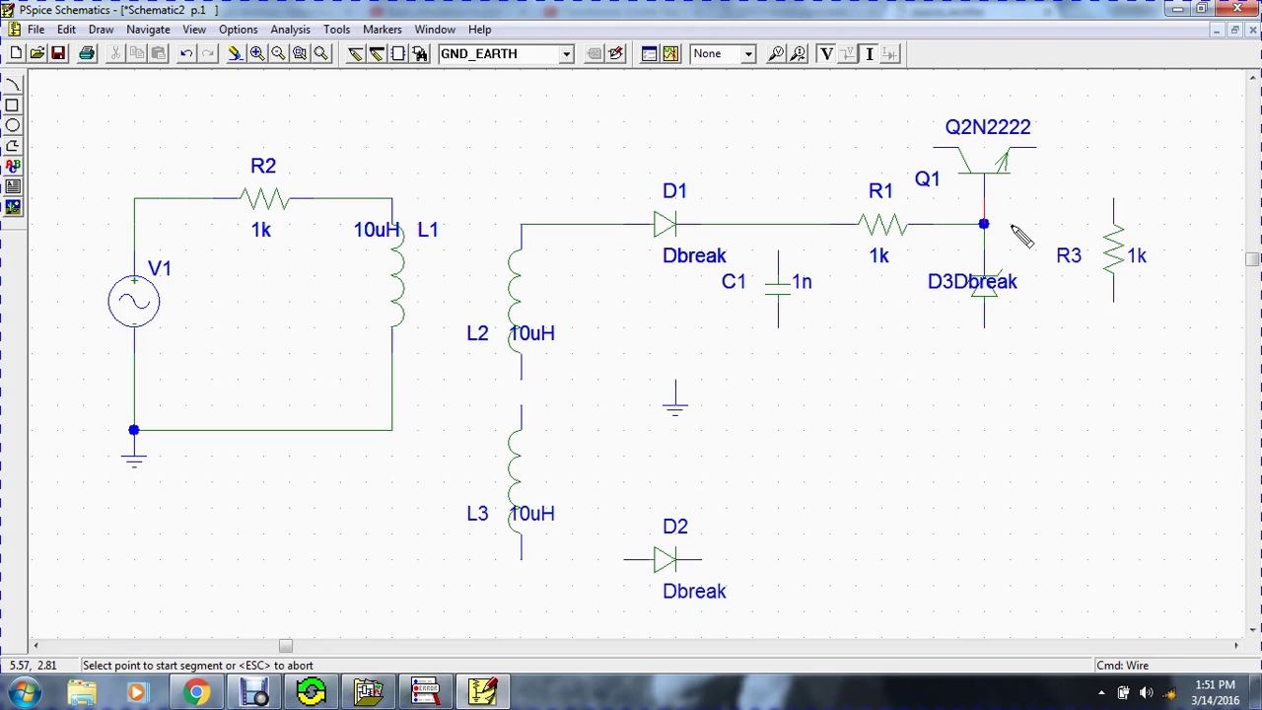
# Wire Q1's emitter to the top of R3, and R3's lower end along a bottom rail to the earth ground below D1.
pyautogui.click(1116, 200)
pyautogui.click(1114, 224)
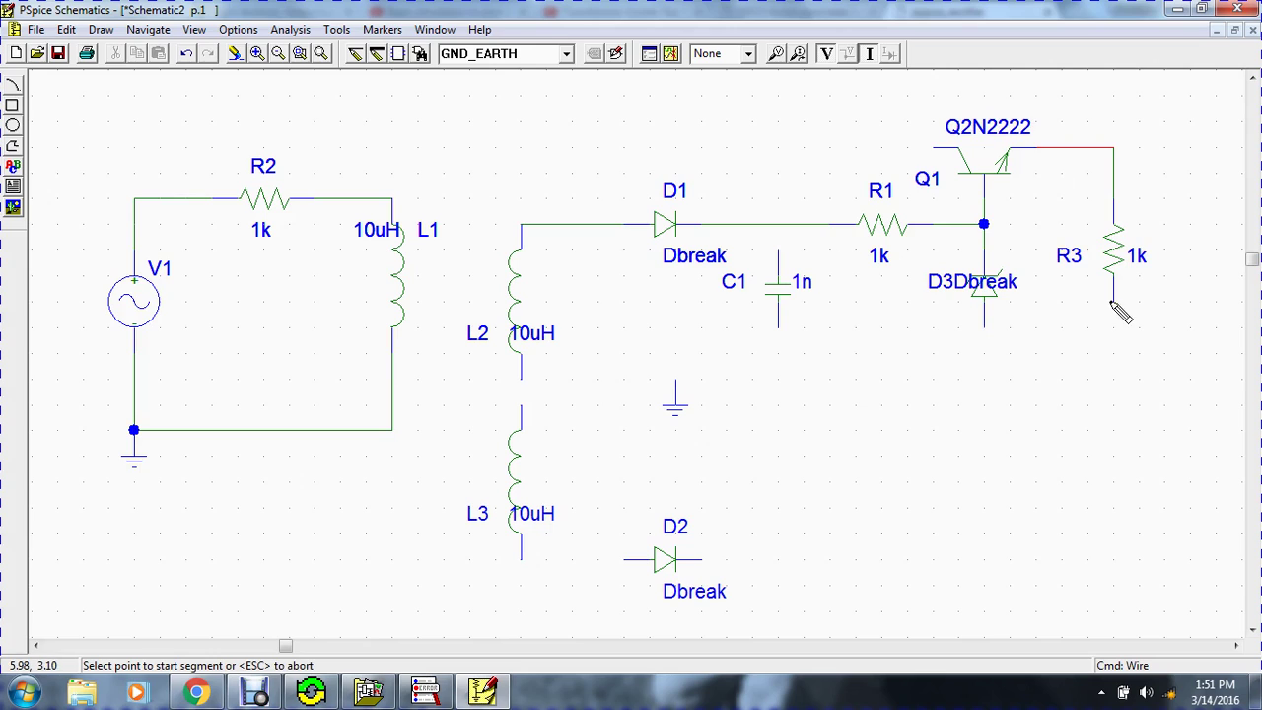
pyautogui.click(1114, 301)
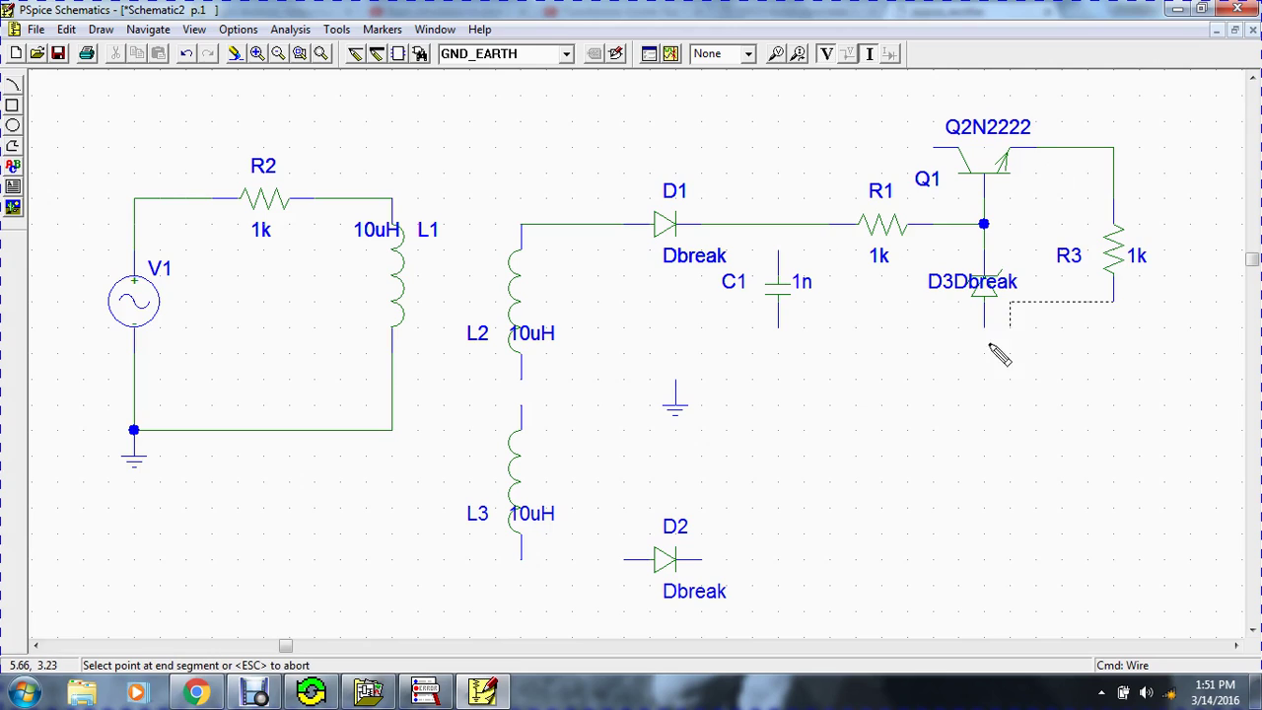
pyautogui.click(1114, 352)
pyautogui.click(779, 353)
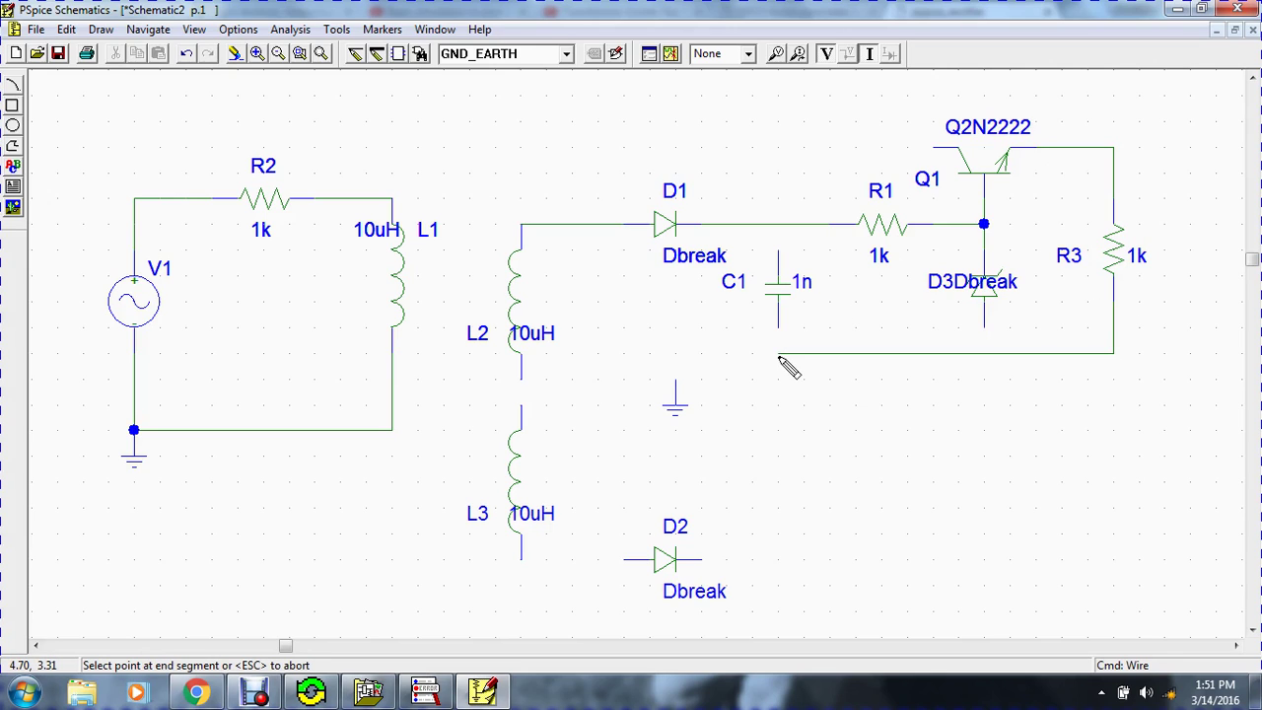
pyautogui.click(675, 352)
pyautogui.click(675, 391)
# Wire the lower ends of C1 and D3 to the ground rail, and C1's upper end to the wire between D1 and R1.
pyautogui.click(779, 328)
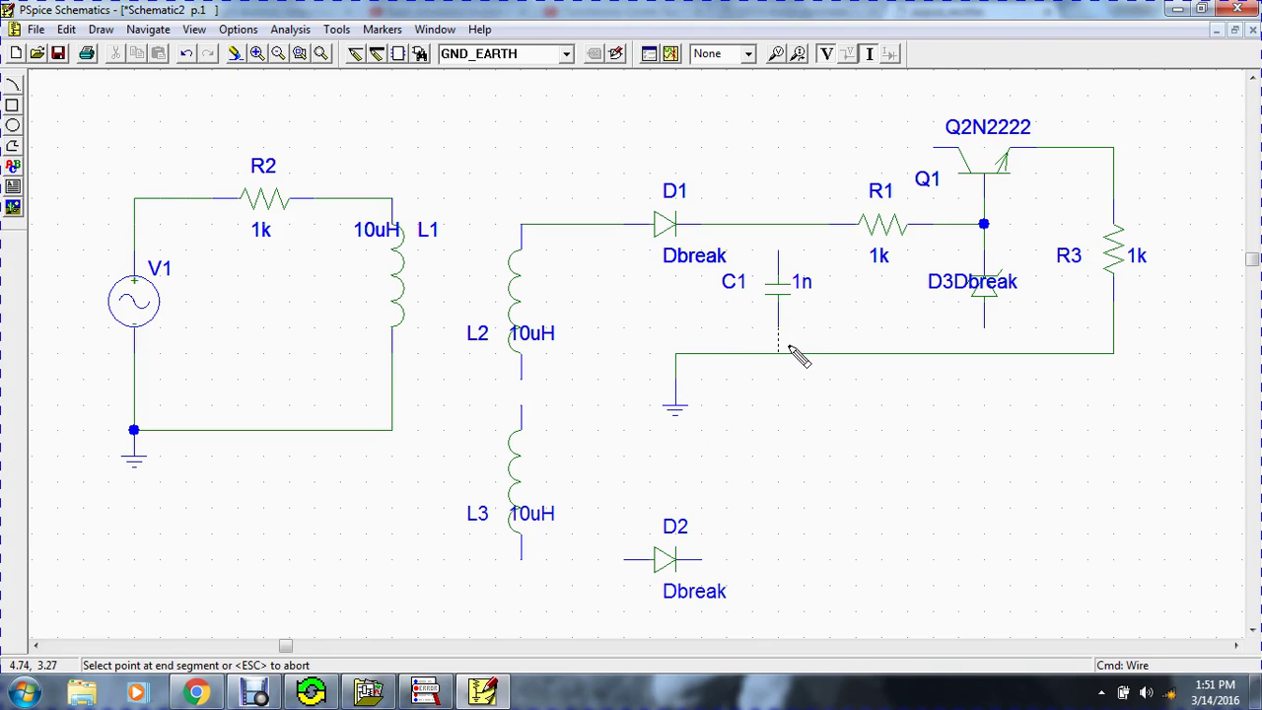
pyautogui.click(779, 353)
pyautogui.click(984, 325)
pyautogui.click(984, 353)
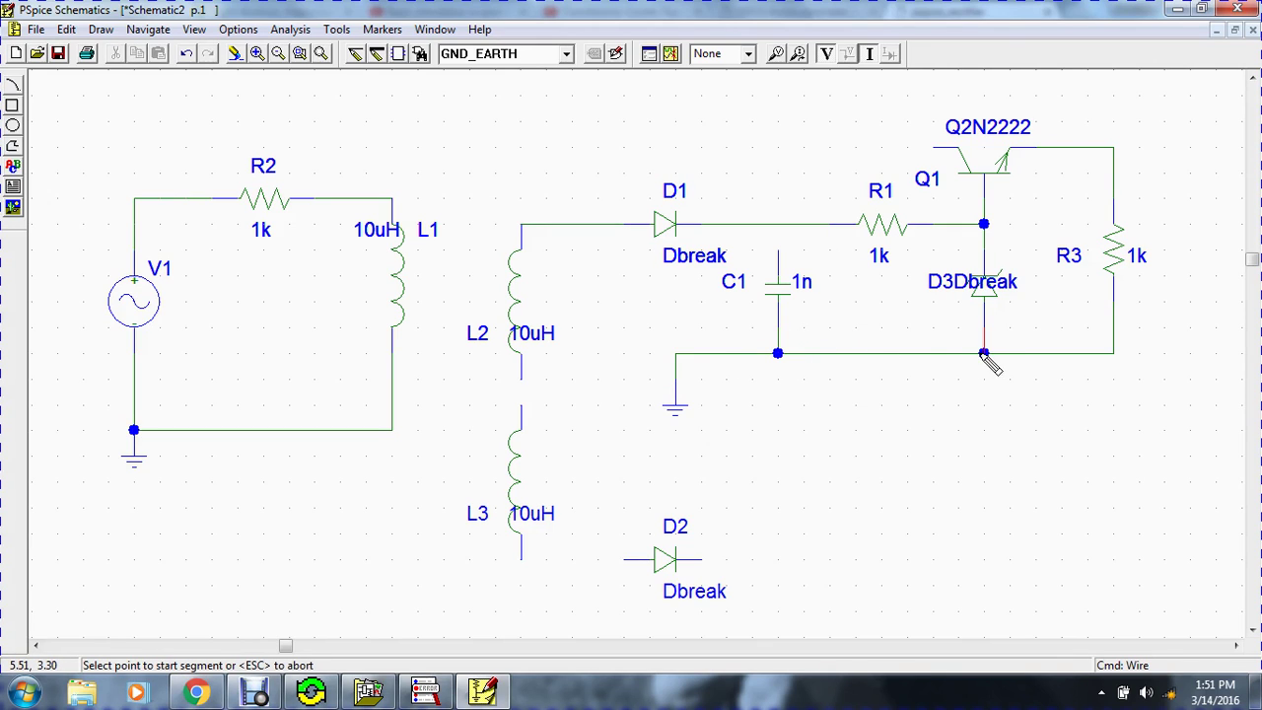
pyautogui.click(778, 254)
pyautogui.click(778, 225)
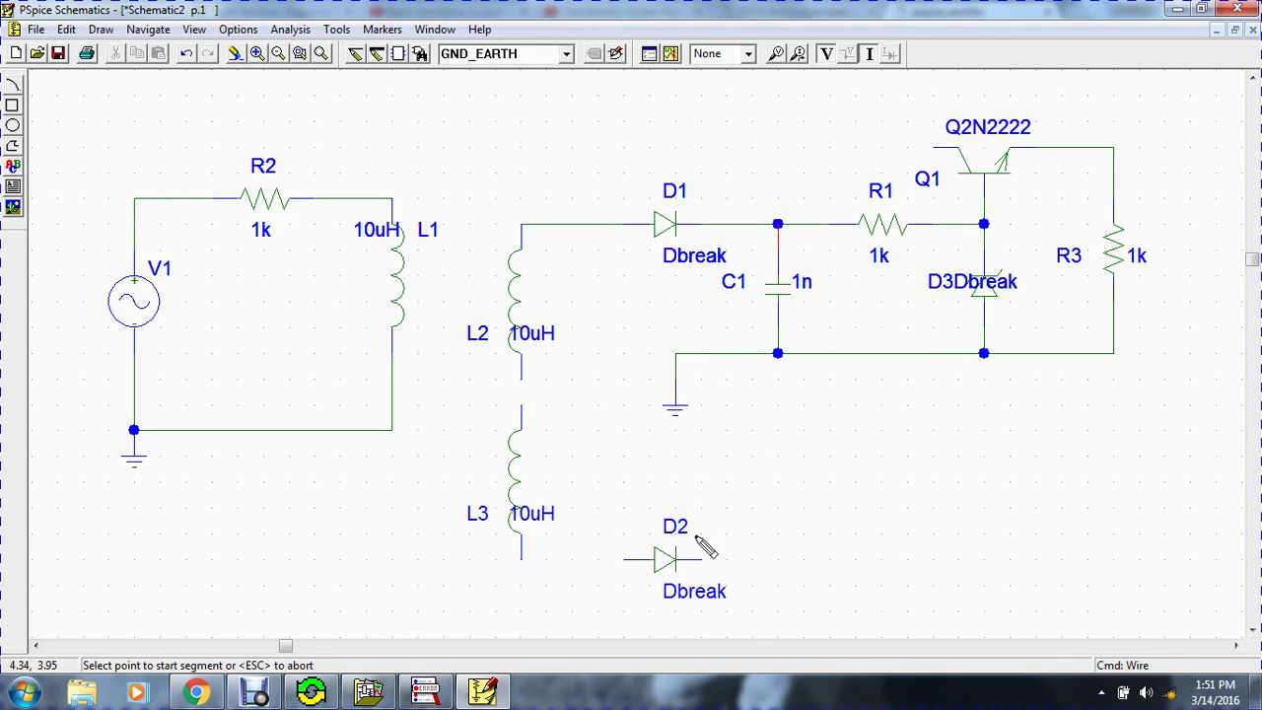
# Wire the lower end of L3 to D2's anode, and D2's cathode to D1's cathode.
pyautogui.click(521, 559)
pyautogui.click(624, 559)
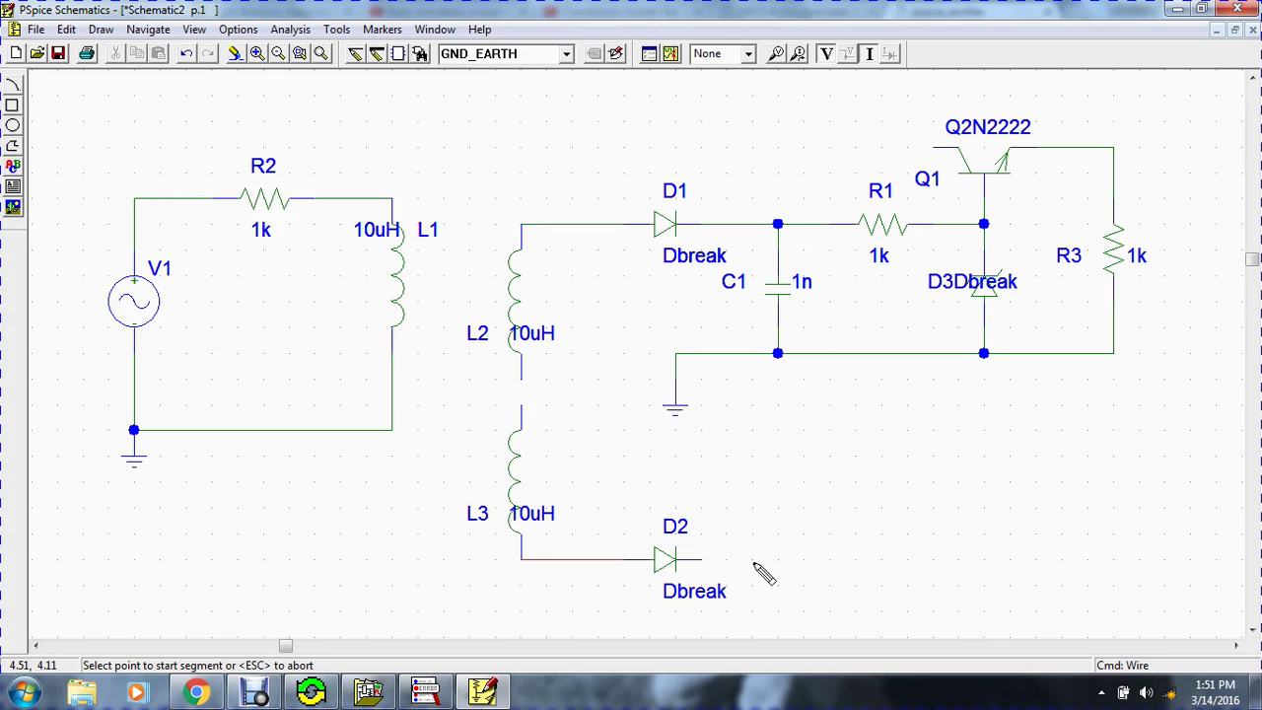
pyautogui.click(702, 559)
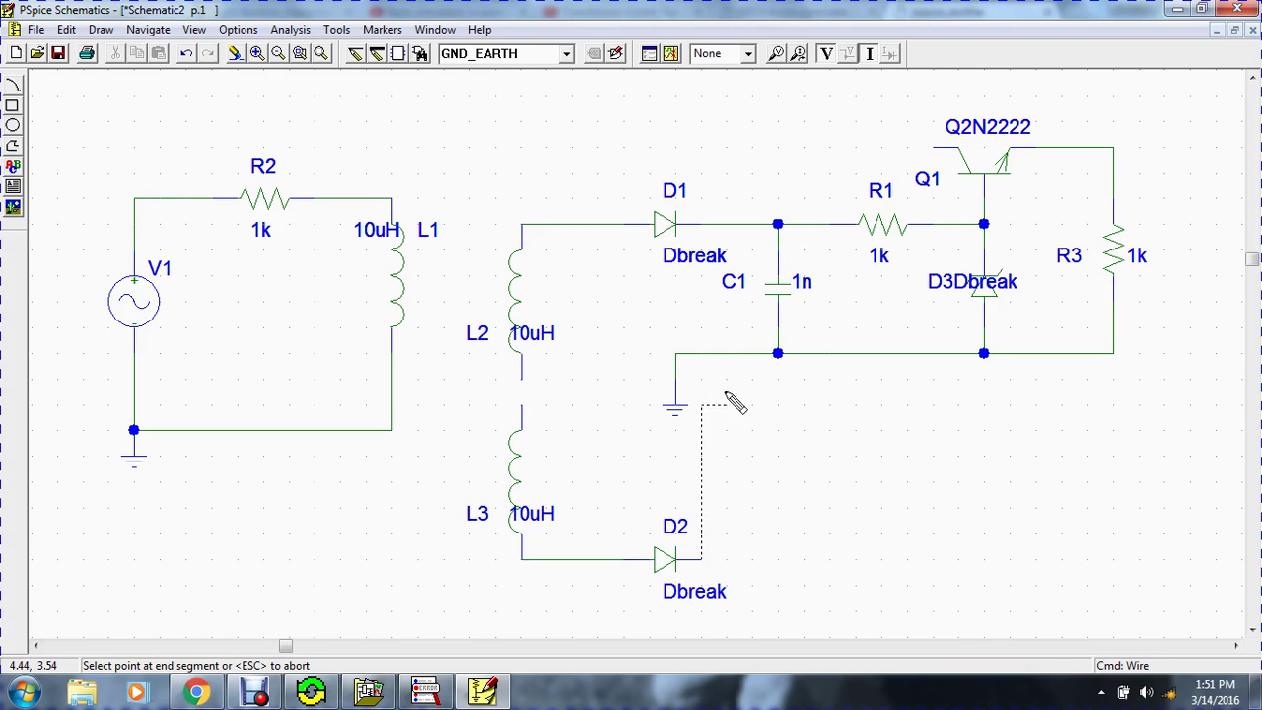
pyautogui.click(707, 225)
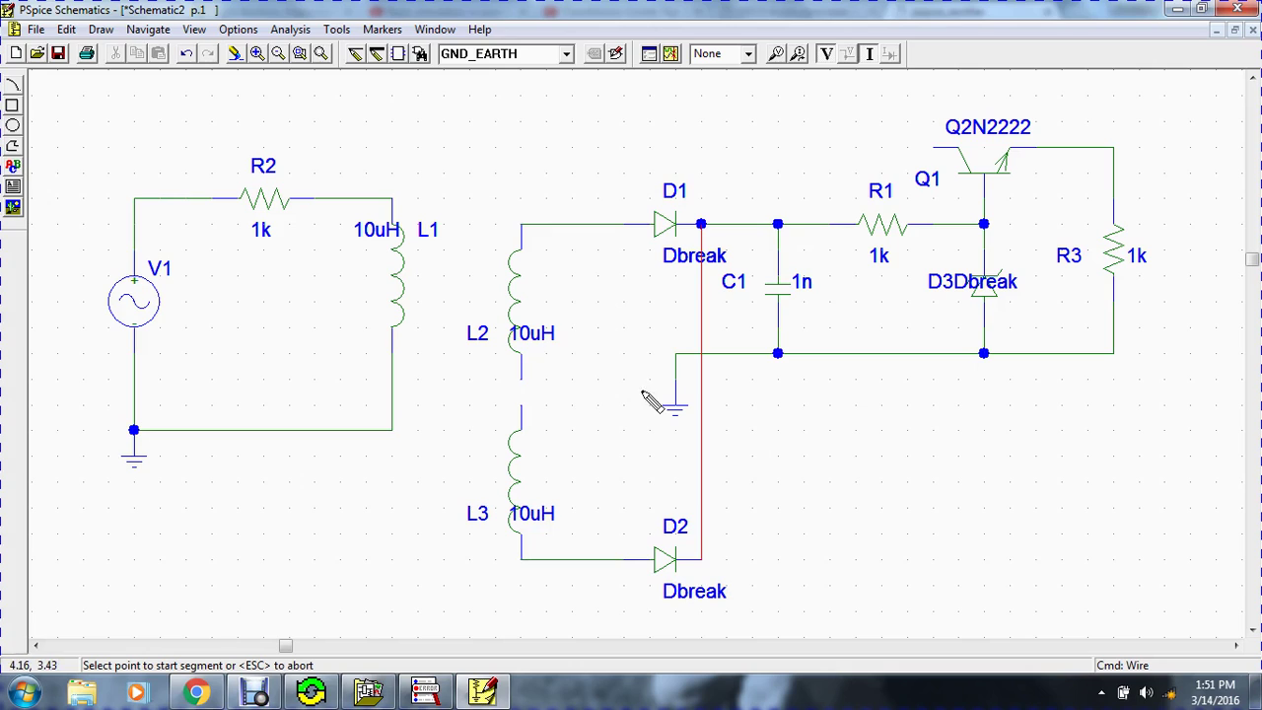
# Wire the lower end of L2 to the top of L3 and connect their junction to the ground rail.
pyautogui.click(522, 380)
pyautogui.click(522, 404)
pyautogui.click(676, 354)
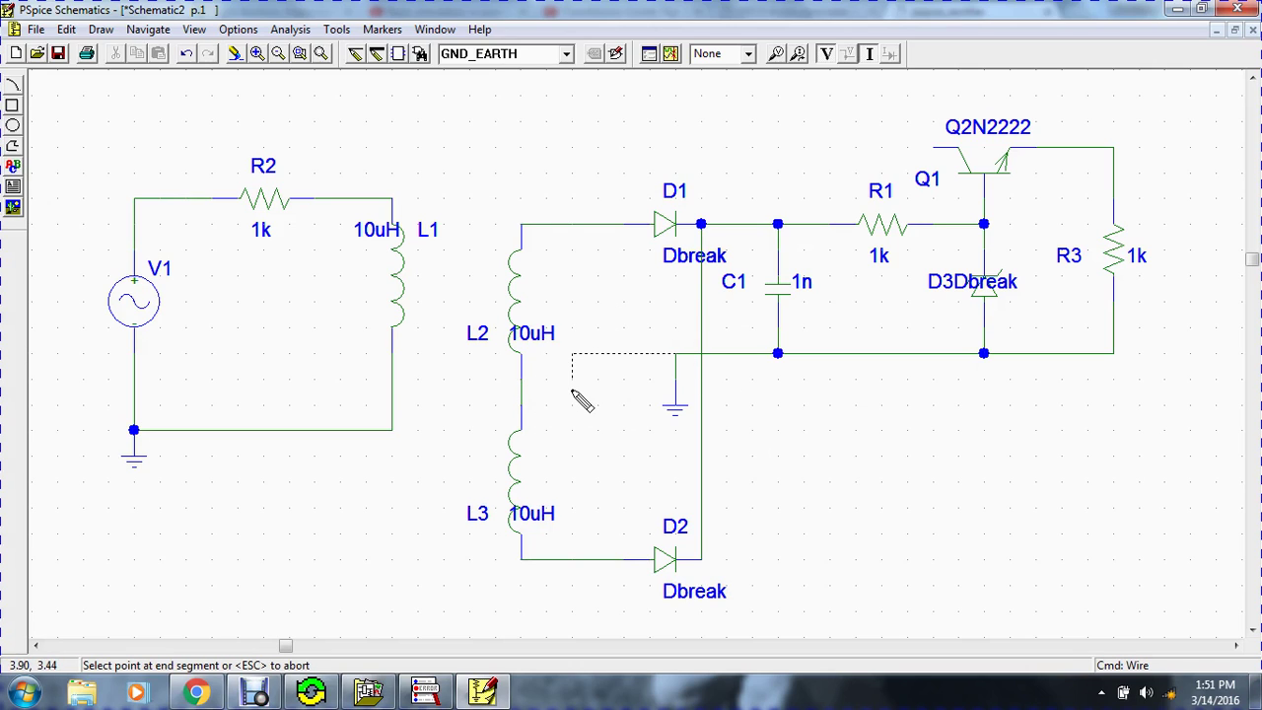
pyautogui.click(521, 404)
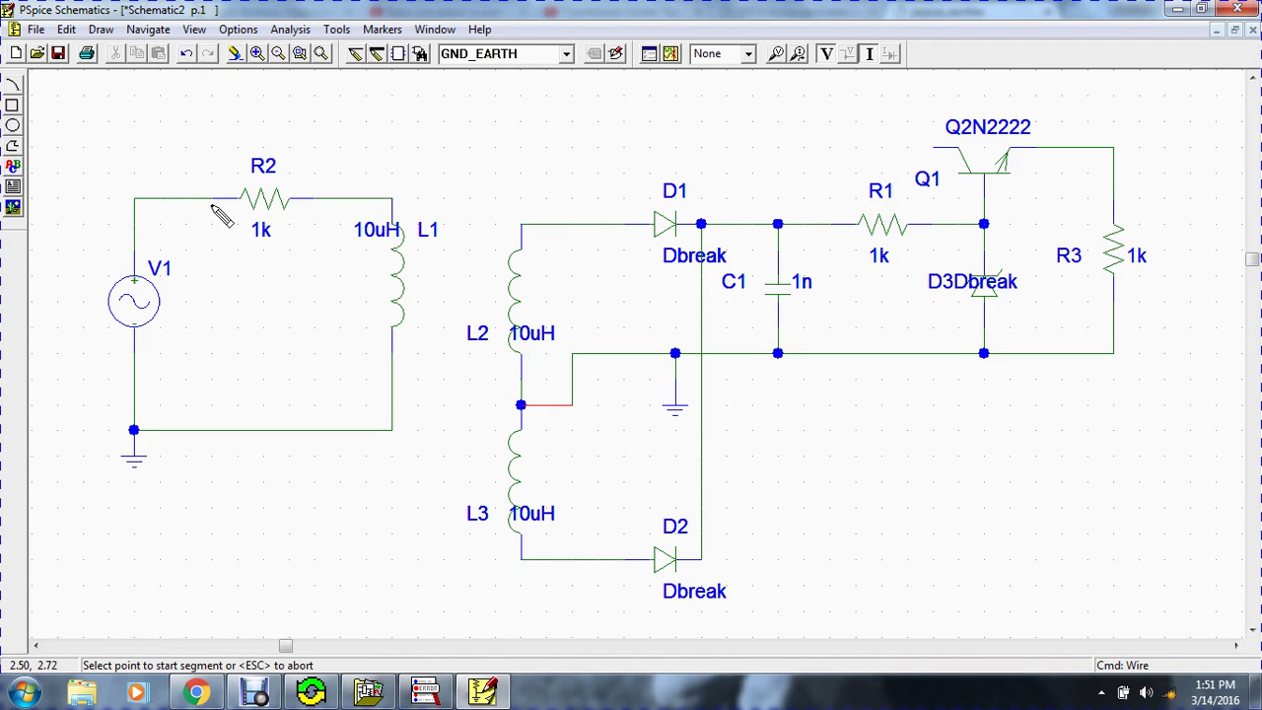
pyautogui.press('Escape')
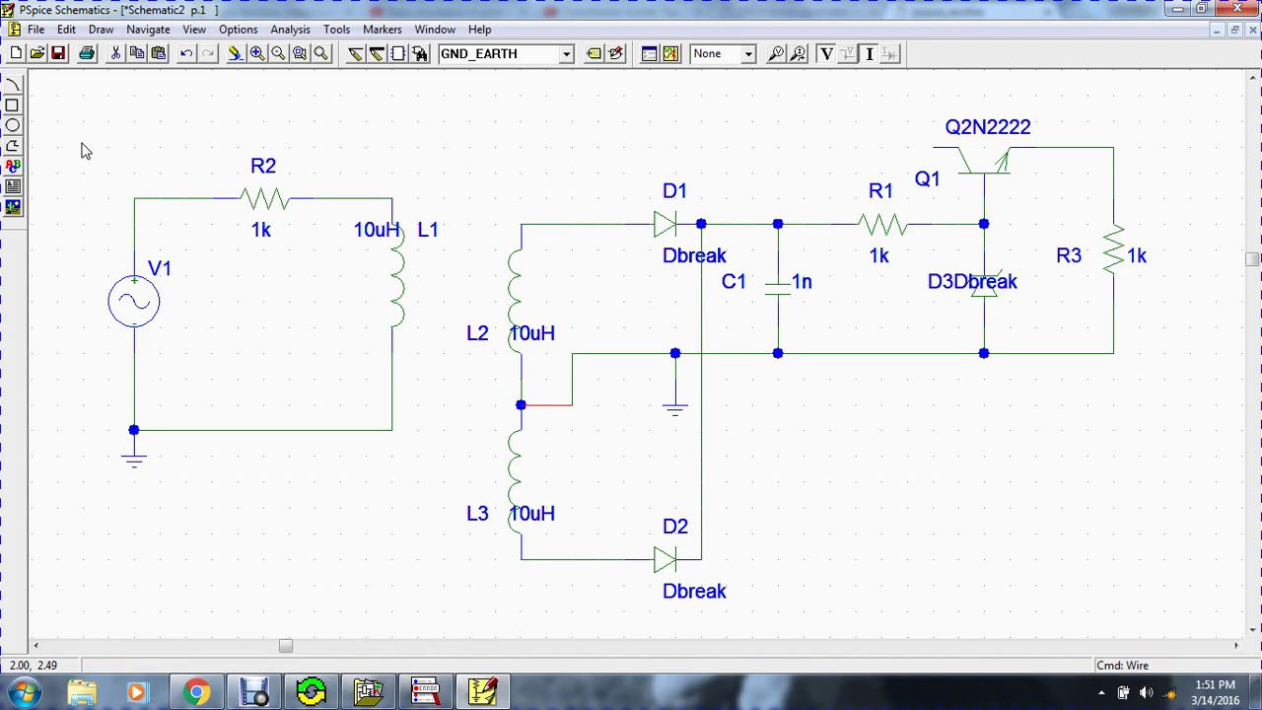
# Move the primary circuit with V1, R2 and L1 downward to line up beside L2 and L3.
pyautogui.moveTo(85, 145); pyautogui.dragTo(425, 470)
pyautogui.moveTo(320, 331); pyautogui.dragTo(332, 426)
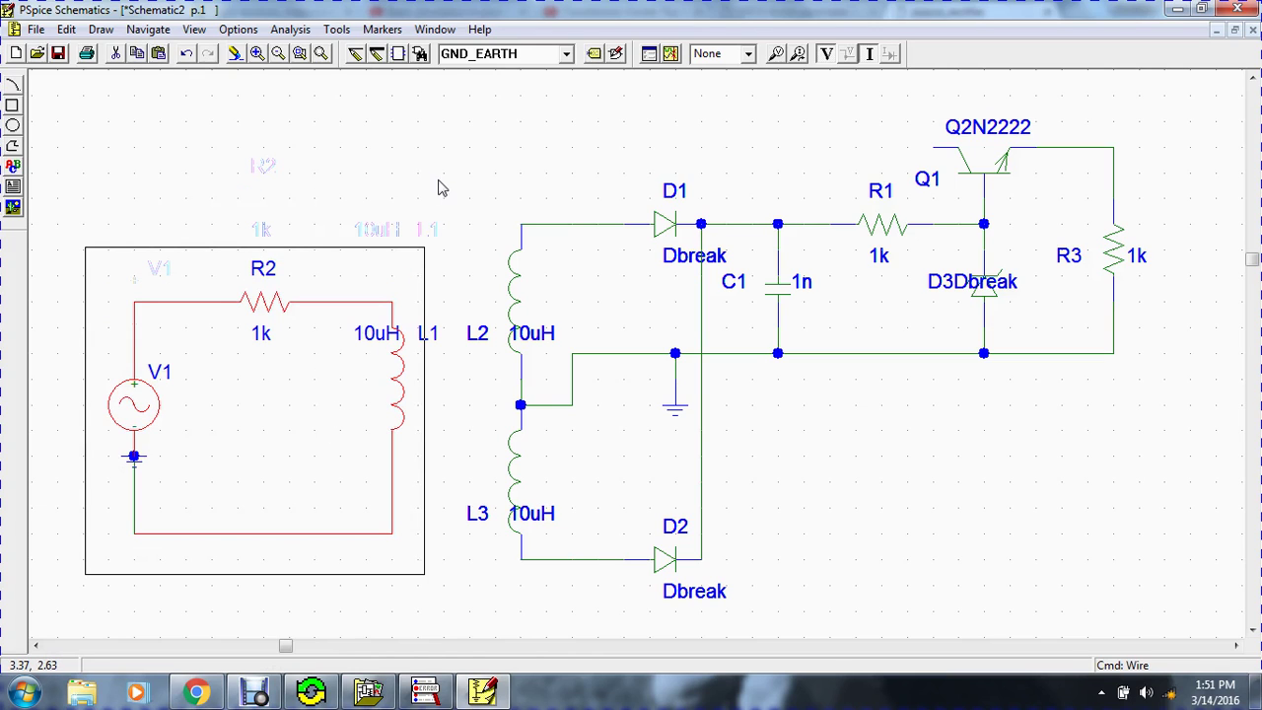
pyautogui.click(442, 165)
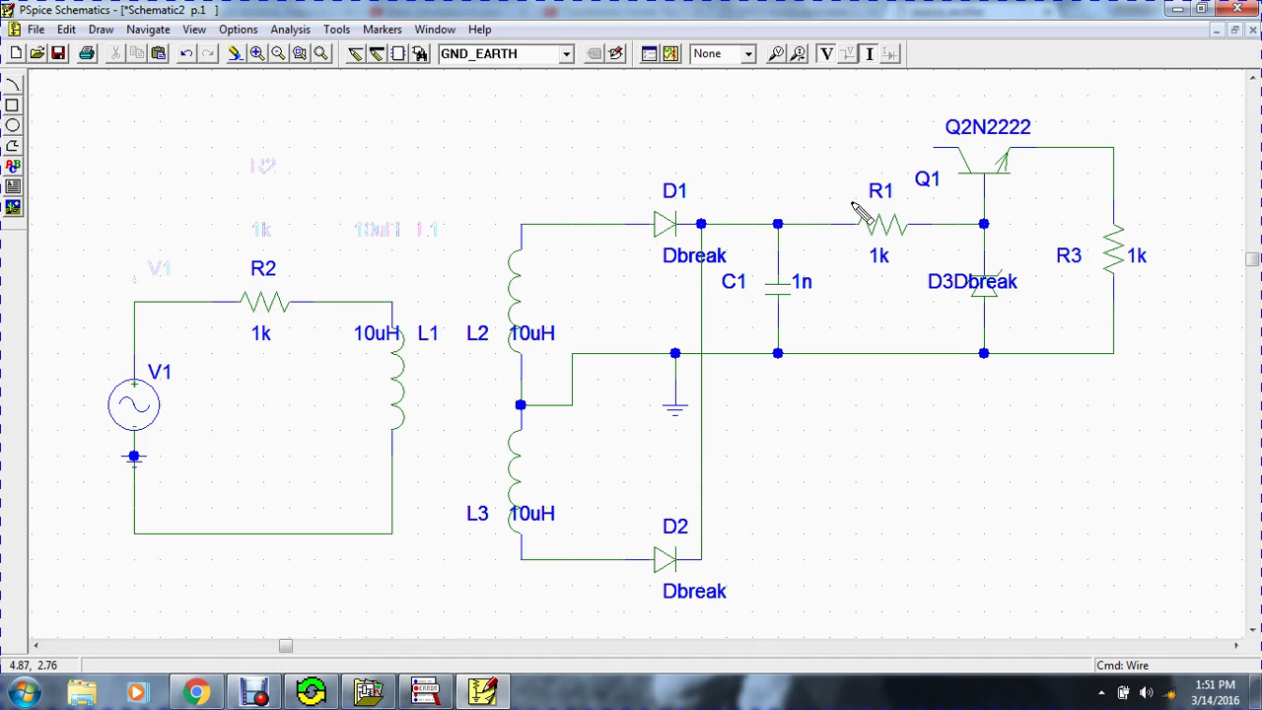
# Wire Q1's collector to the junction at the top of C1.
pyautogui.hotkey('ctrl', 'w')
pyautogui.click(958, 148)
pyautogui.click(777, 225)
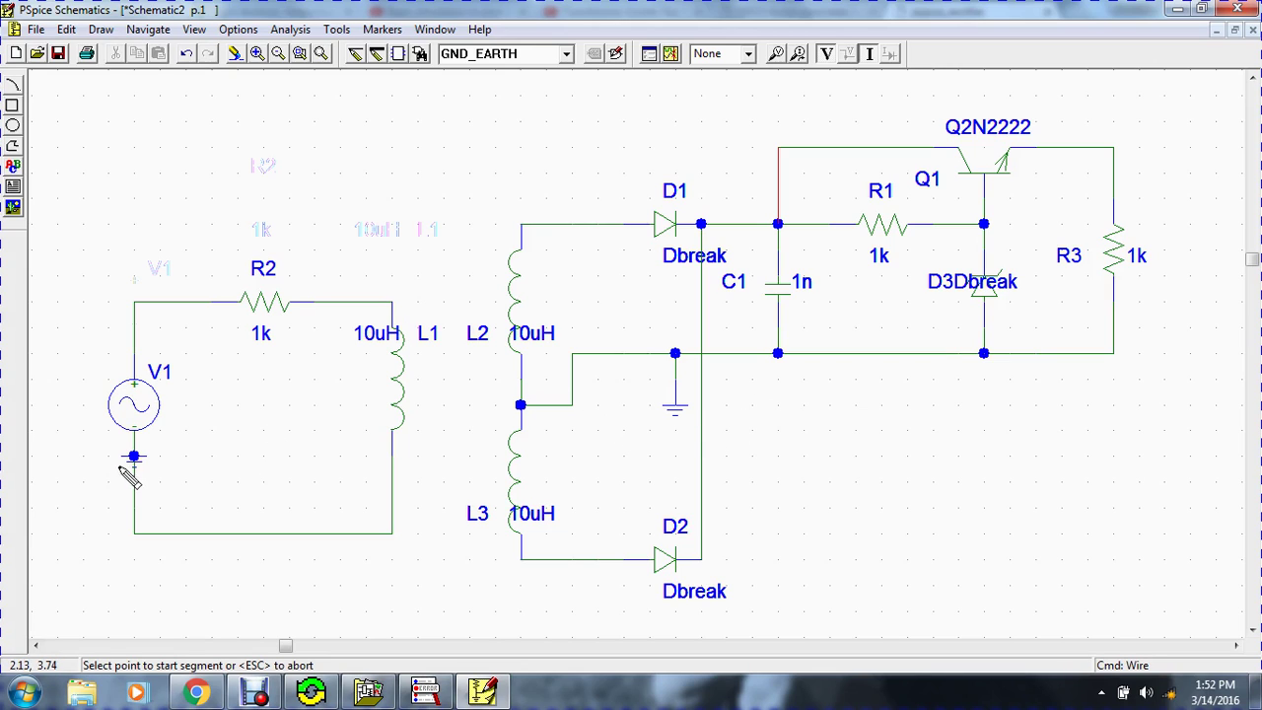
pyautogui.press('Escape')
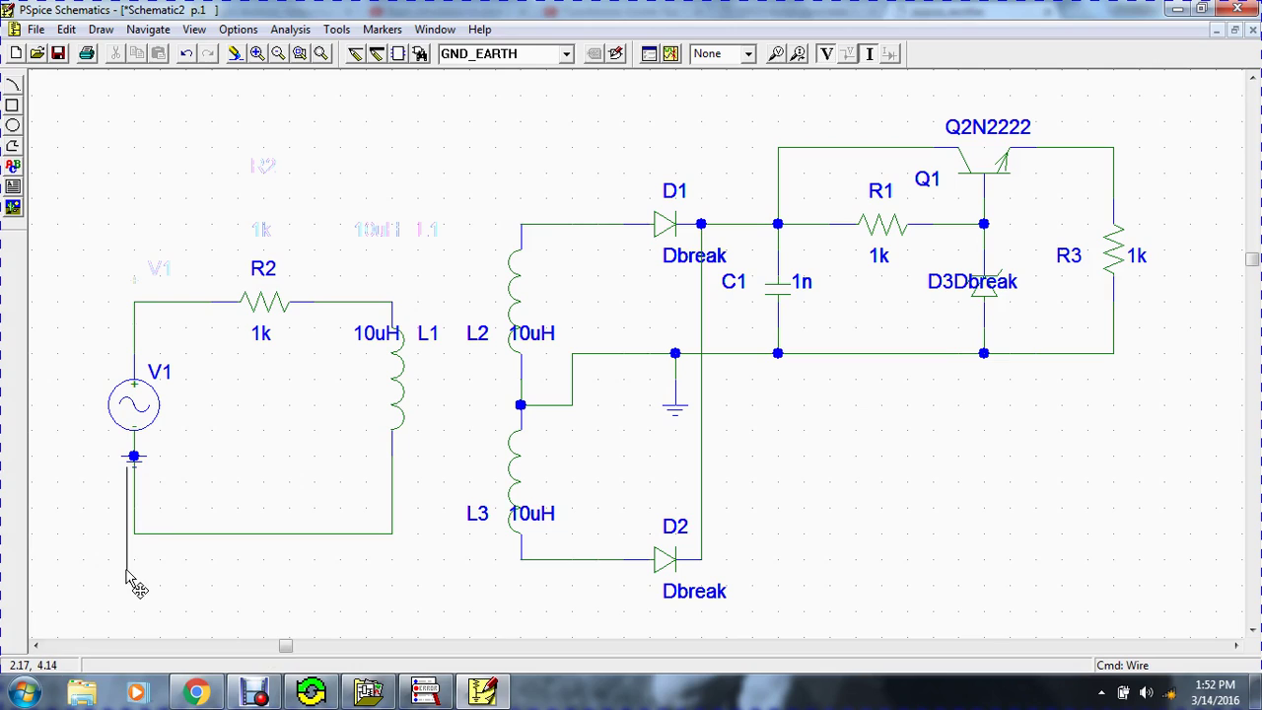
# Delete the earth ground symbol overlapping the wire just below V1.
pyautogui.click(135, 461)
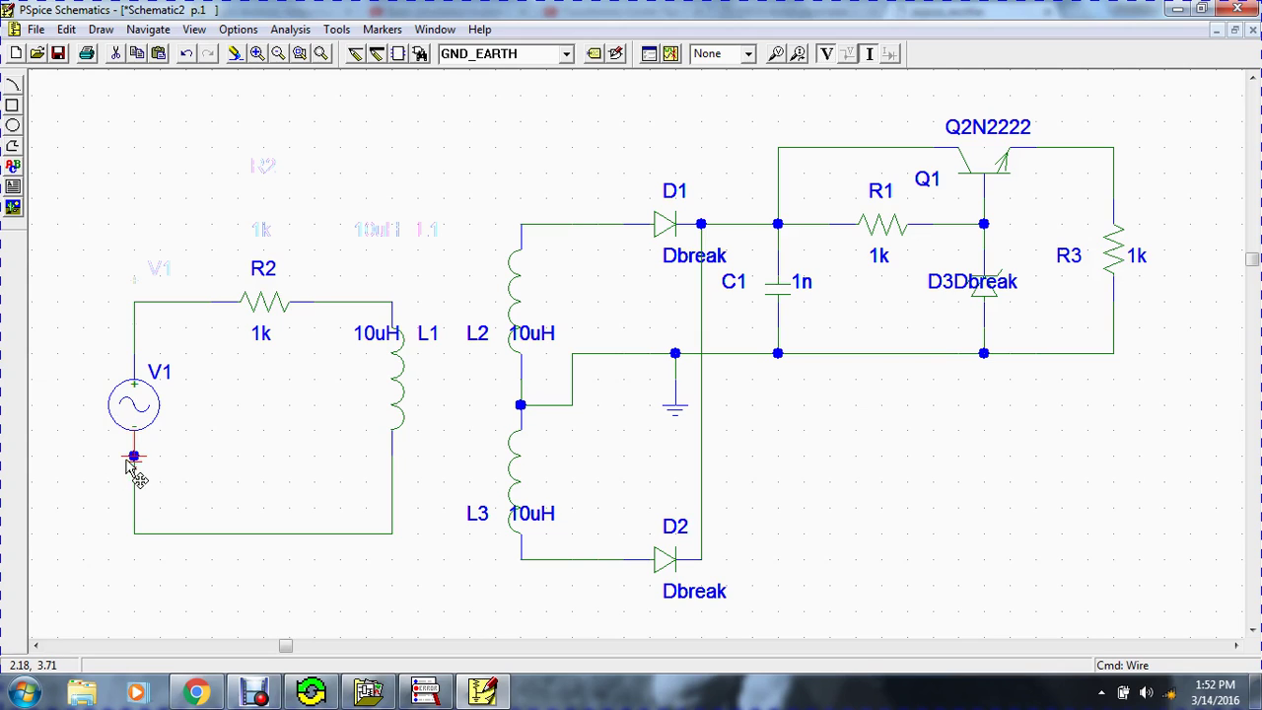
pyautogui.click(134, 458)
pyautogui.click(141, 459)
pyautogui.press('Delete')
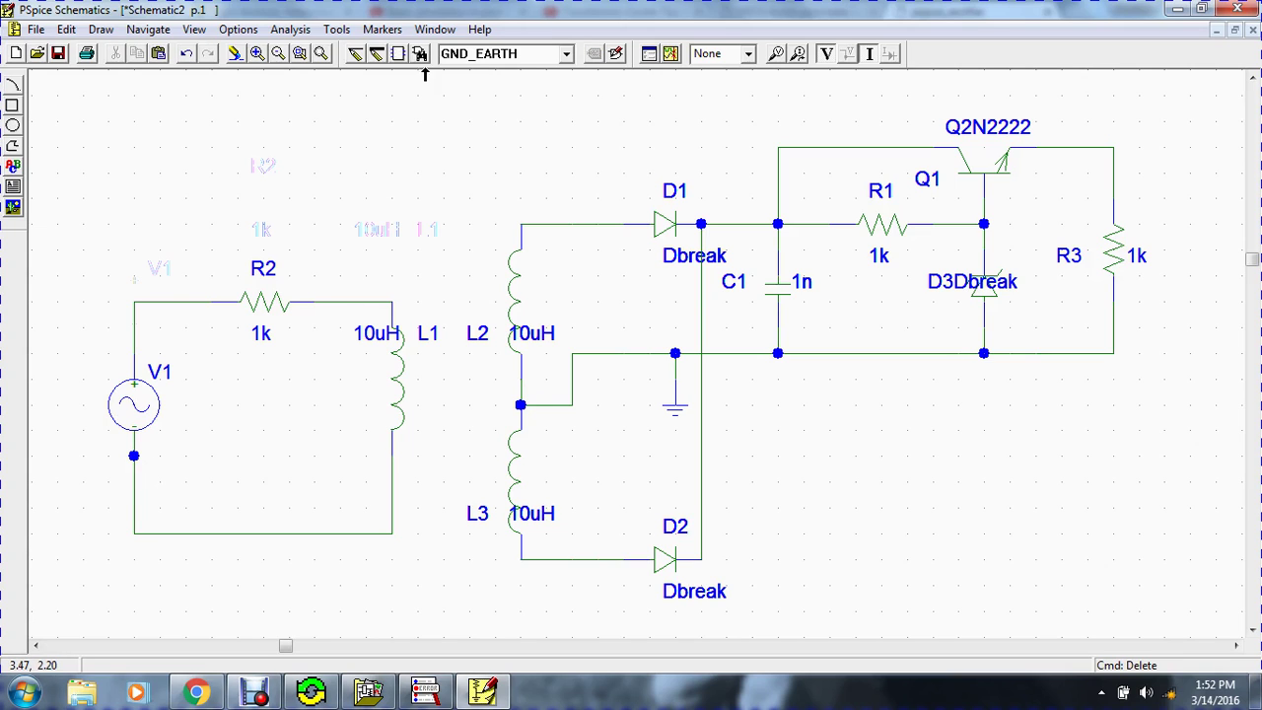
# Place a GND_EARTH part below the primary loop and wire it to the loop's lower corner under V1.
pyautogui.click(421, 53)
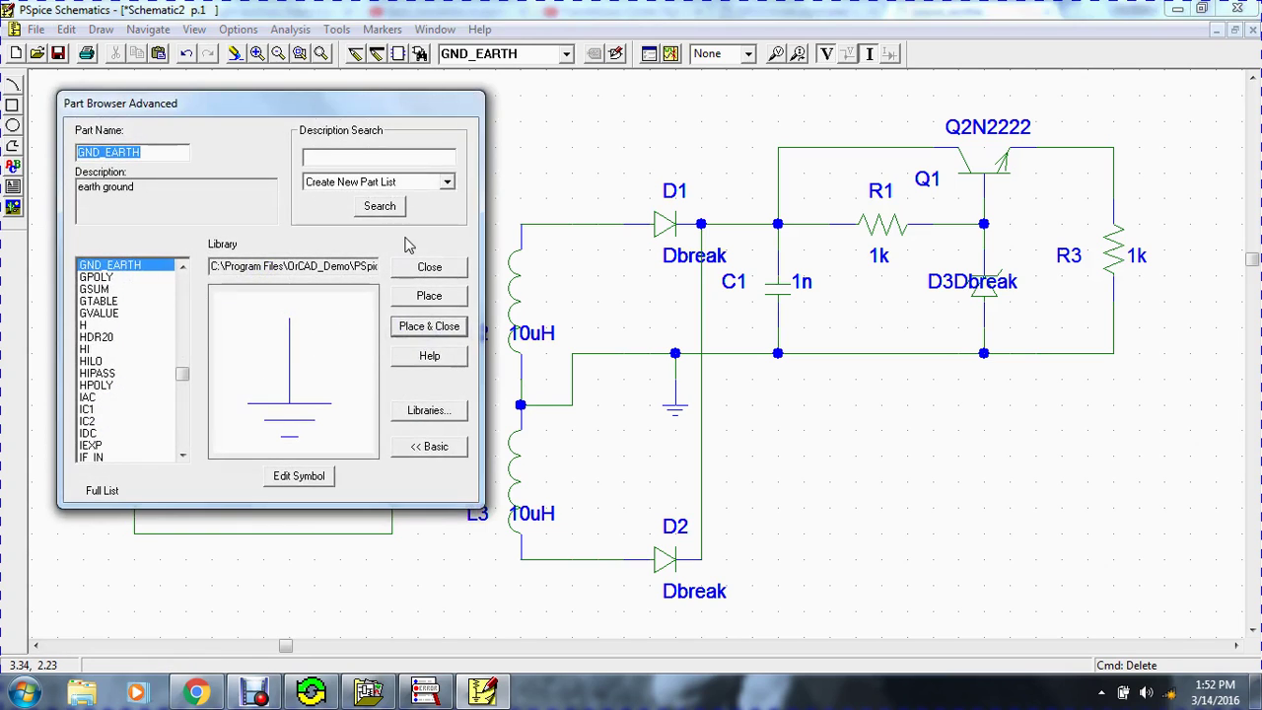
pyautogui.click(434, 327)
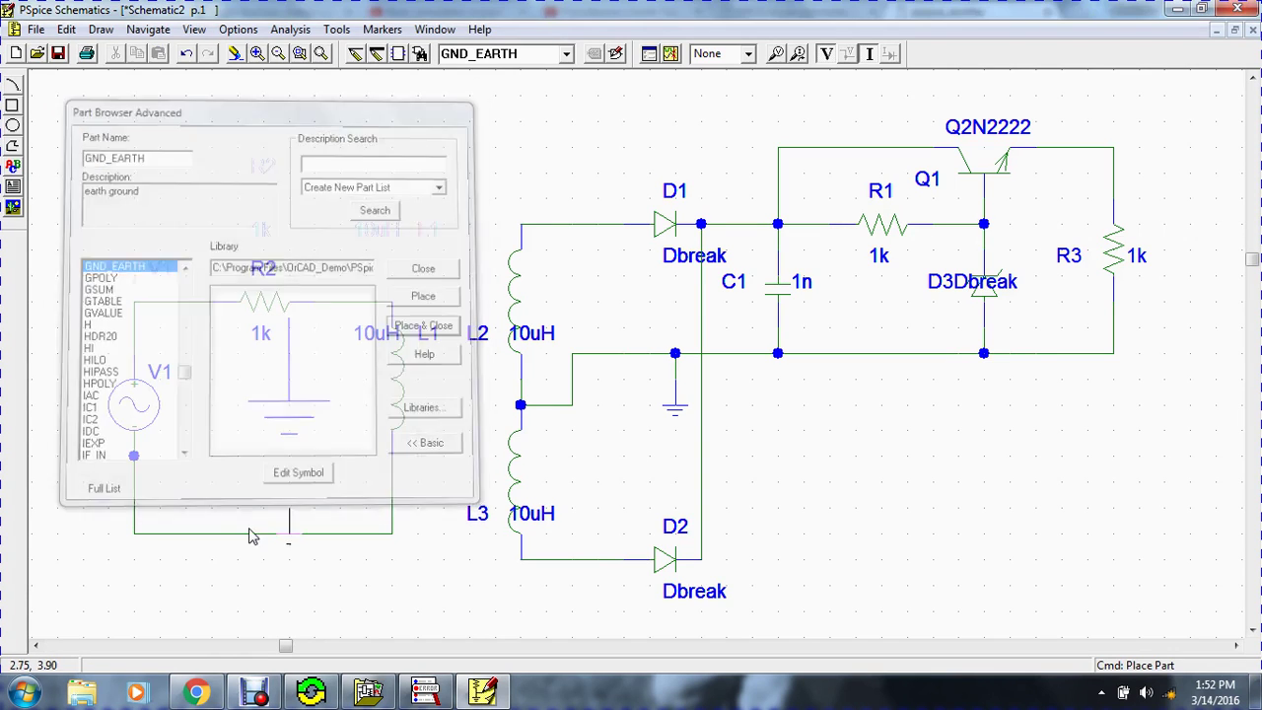
pyautogui.click(145, 569)
pyautogui.hotkey('ctrl', 'w')
pyautogui.click(136, 563)
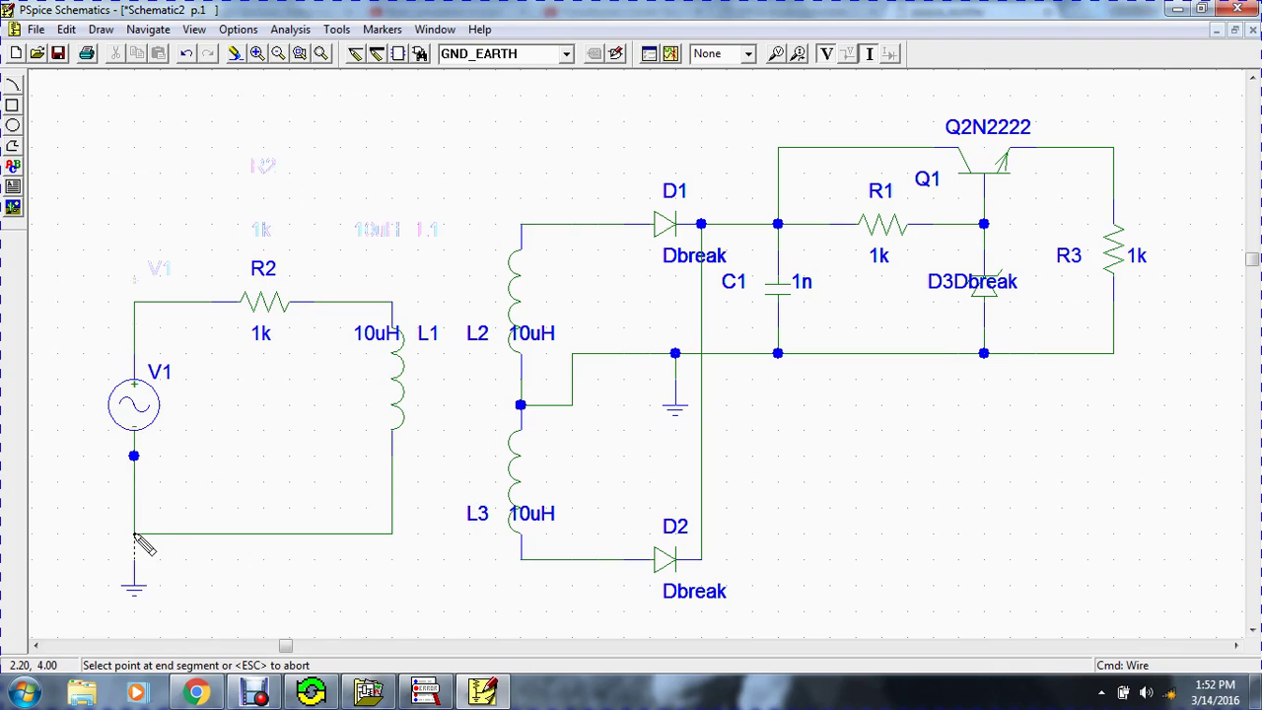
pyautogui.click(135, 534)
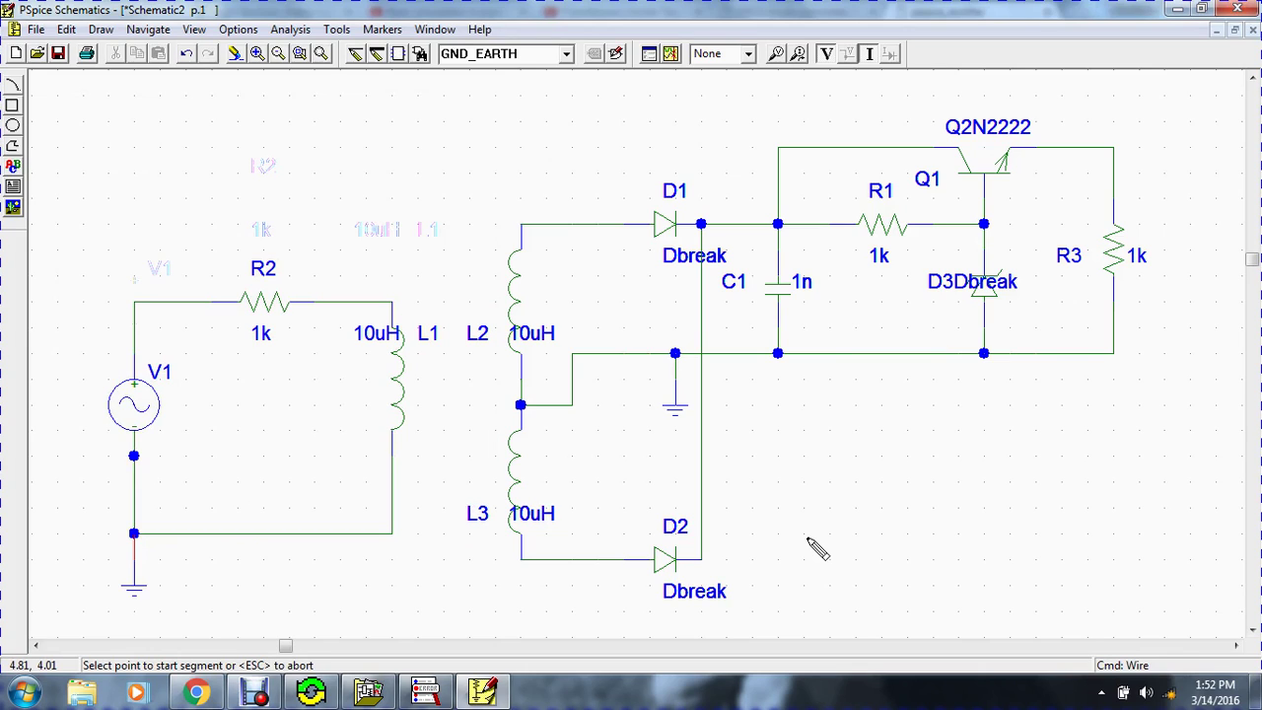
# Set V1's attributes to AC 110, VOFF 0, VAMPL 110 and FREQ 60.
pyautogui.doubleClick(143, 414)
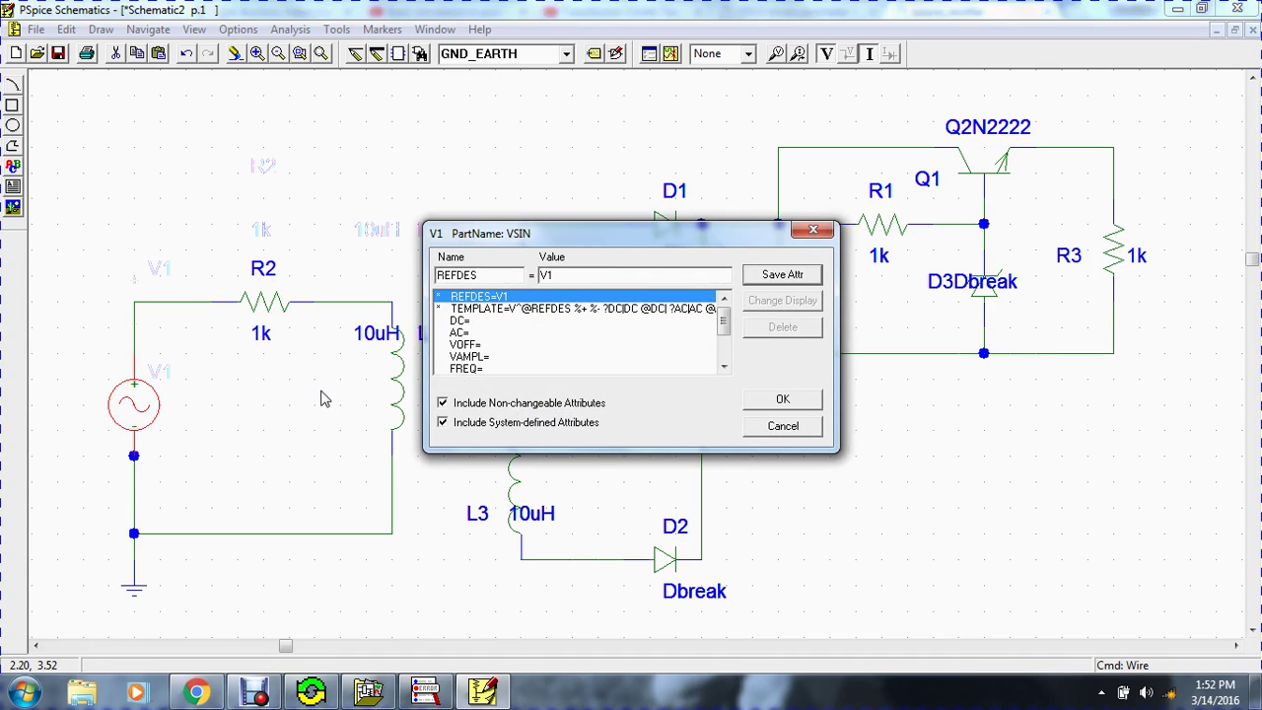
pyautogui.moveTo(623, 243)
pyautogui.mouseDown()
pyautogui.moveTo(614, 217)
pyautogui.moveTo(628, 230)
pyautogui.mouseUp()
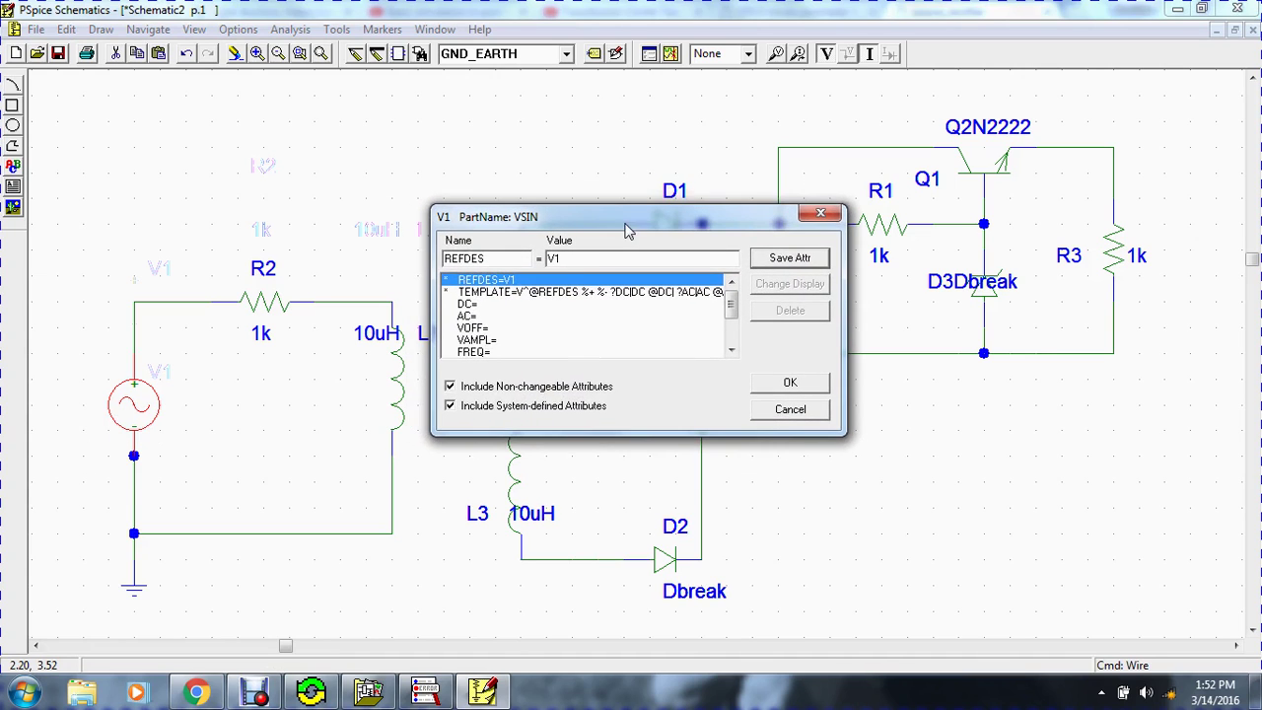
pyautogui.click(483, 316)
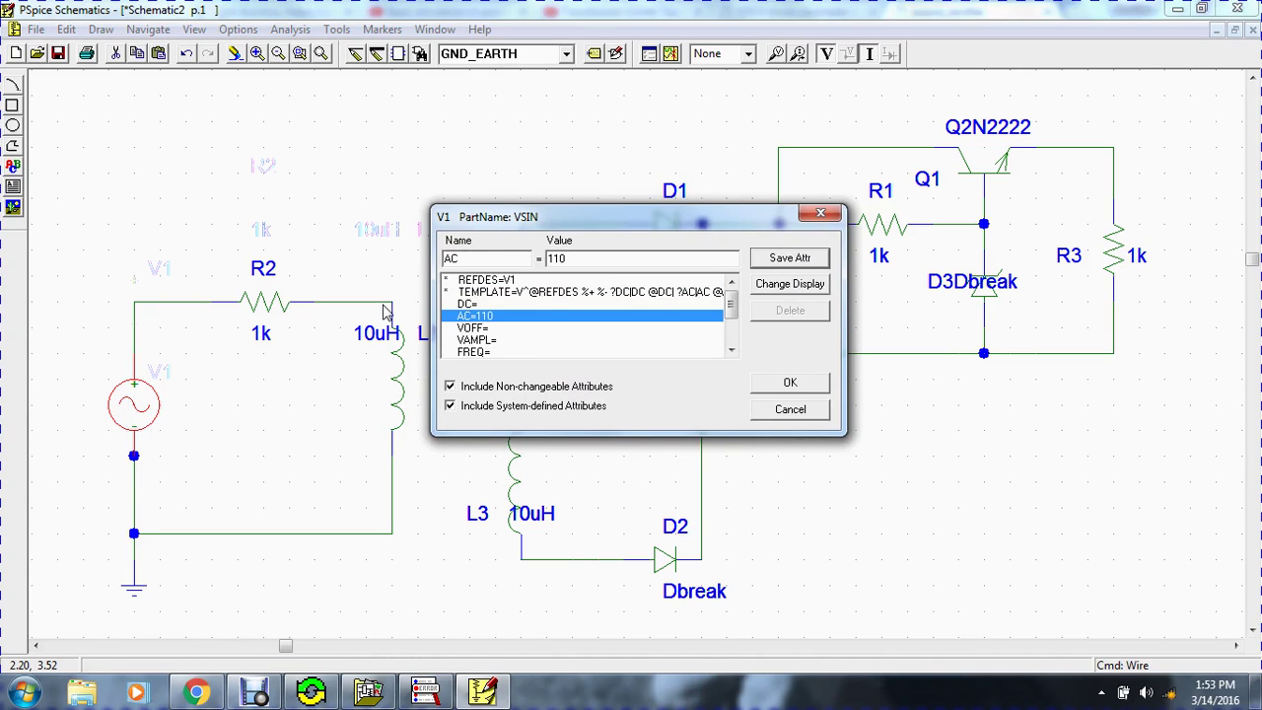
pyautogui.click(477, 327)
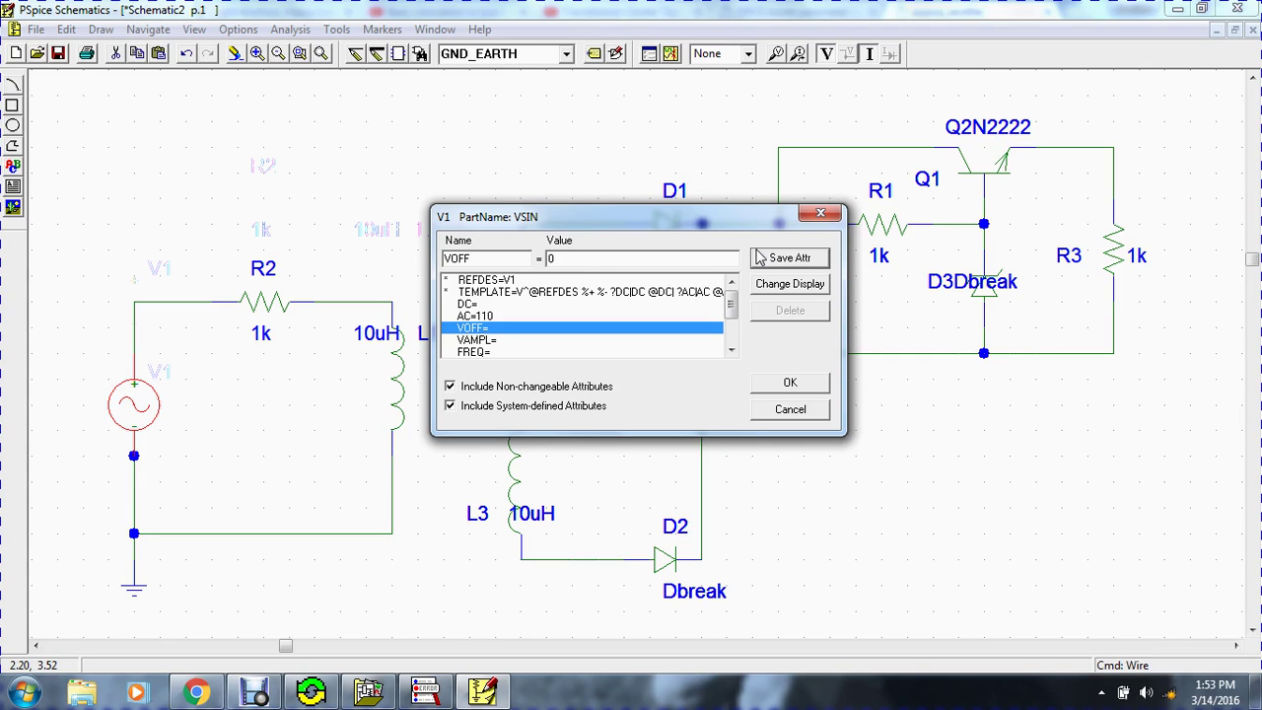
pyautogui.click(493, 340)
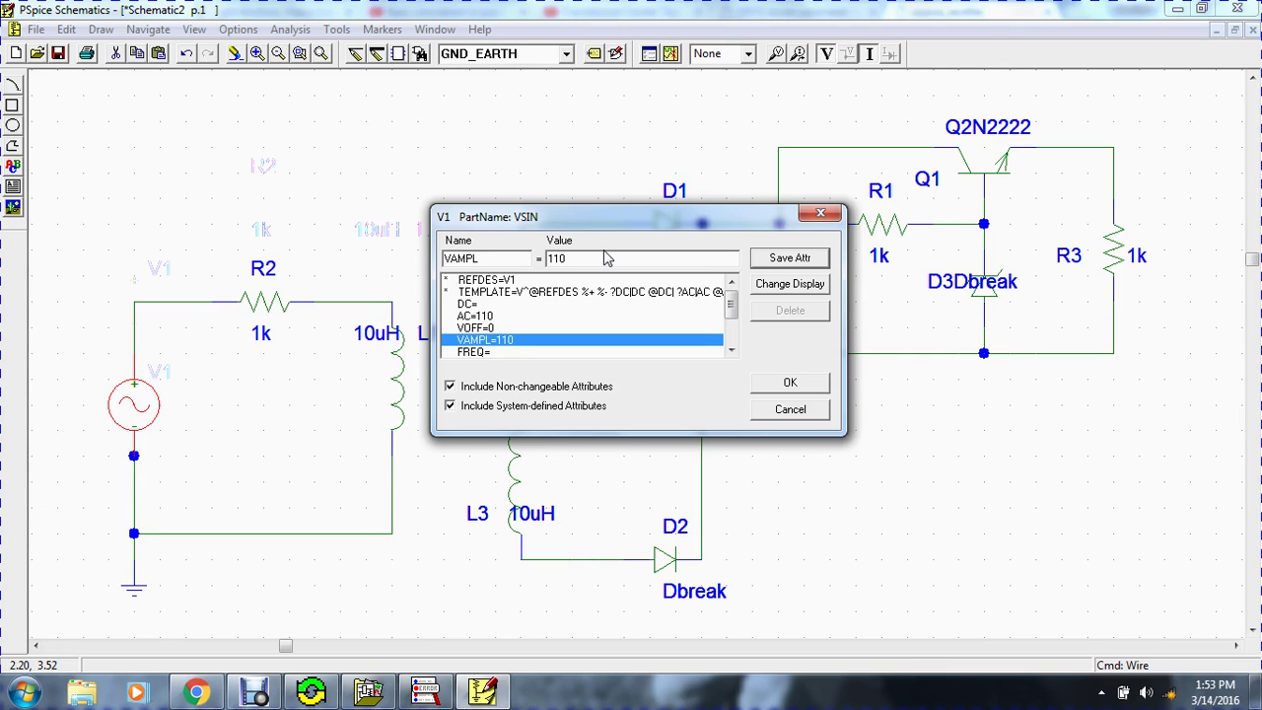
pyautogui.click(473, 352)
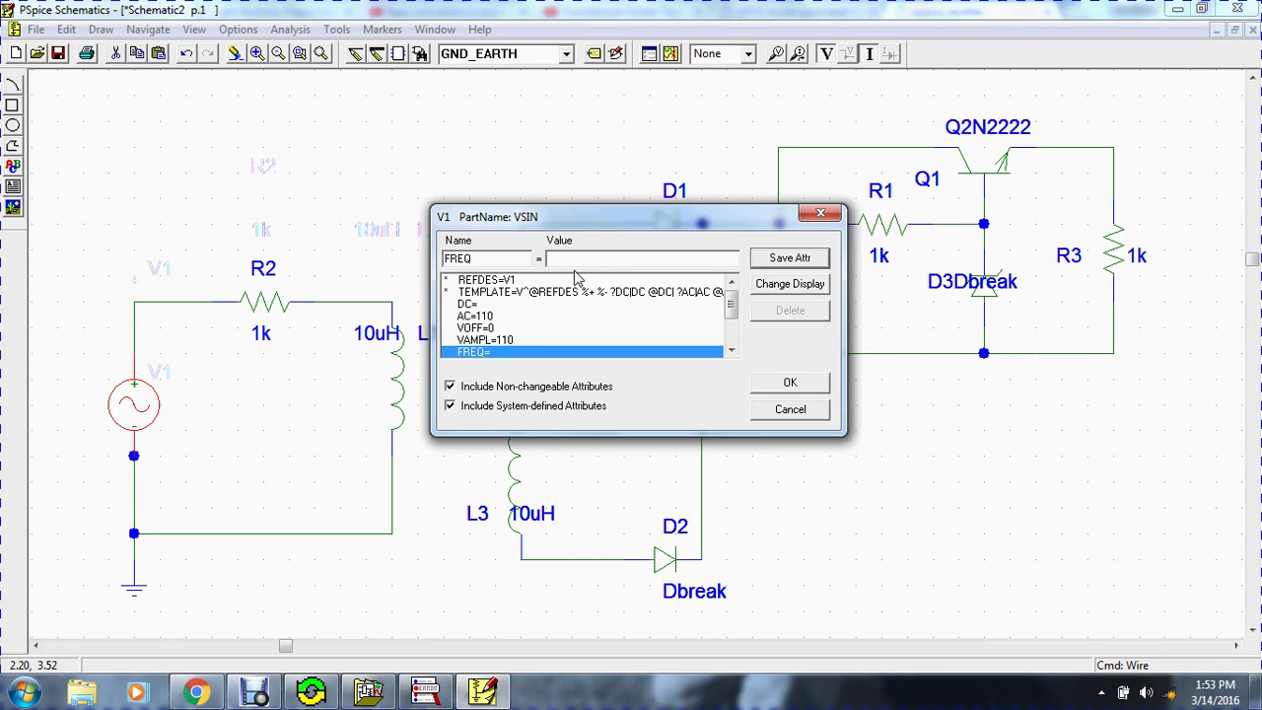
pyautogui.write('60')
pyautogui.click(804, 260)
pyautogui.click(790, 382)
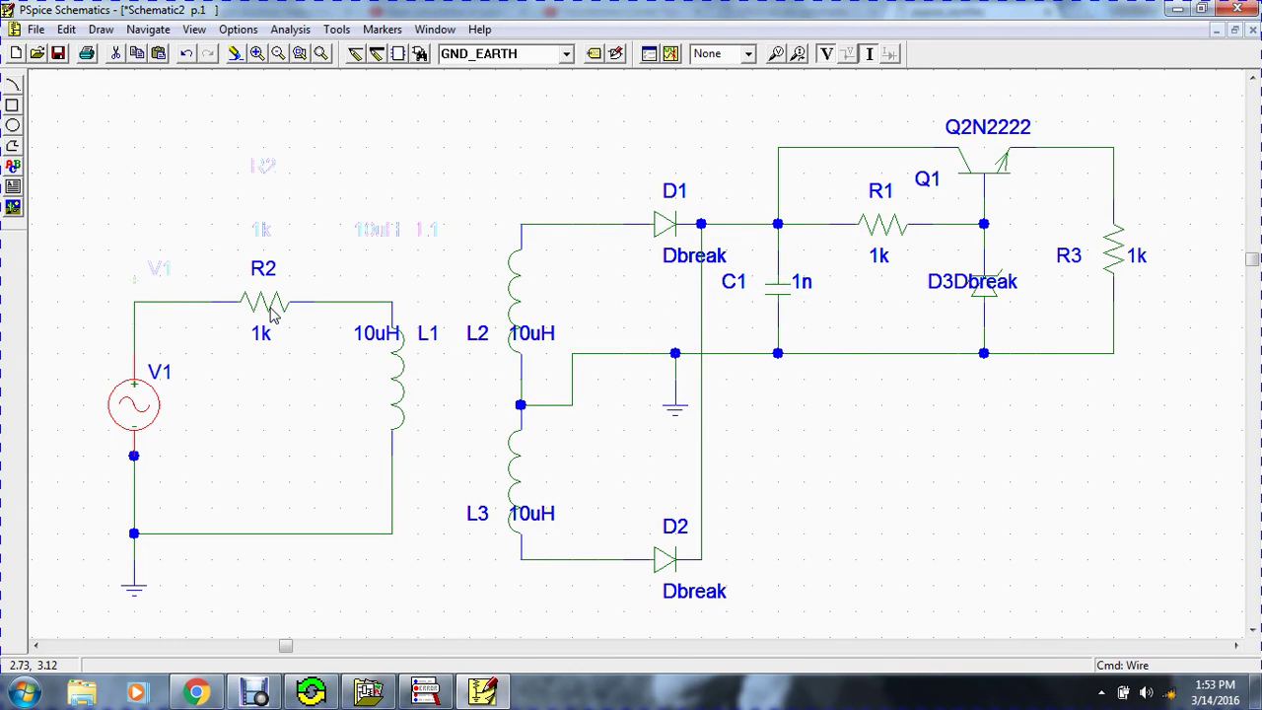
# Set R2's resistance value to 0.1.
pyautogui.doubleClick(274, 307)
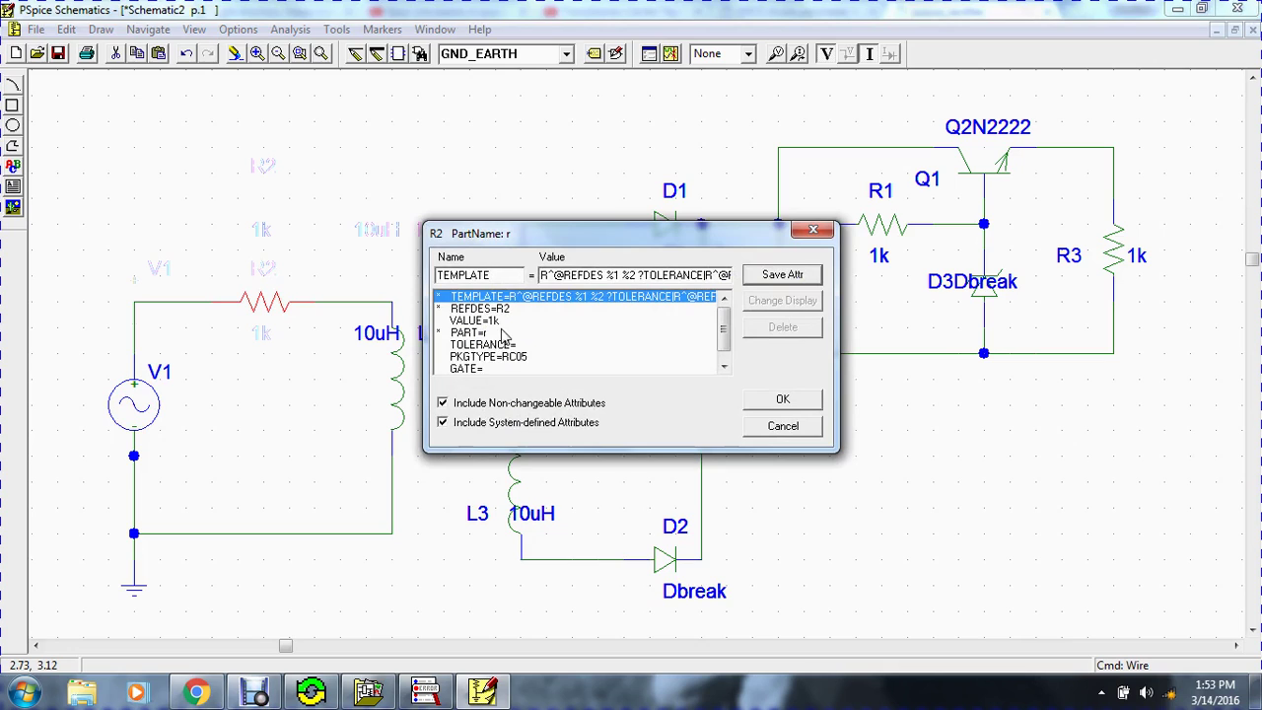
pyautogui.press('Return')
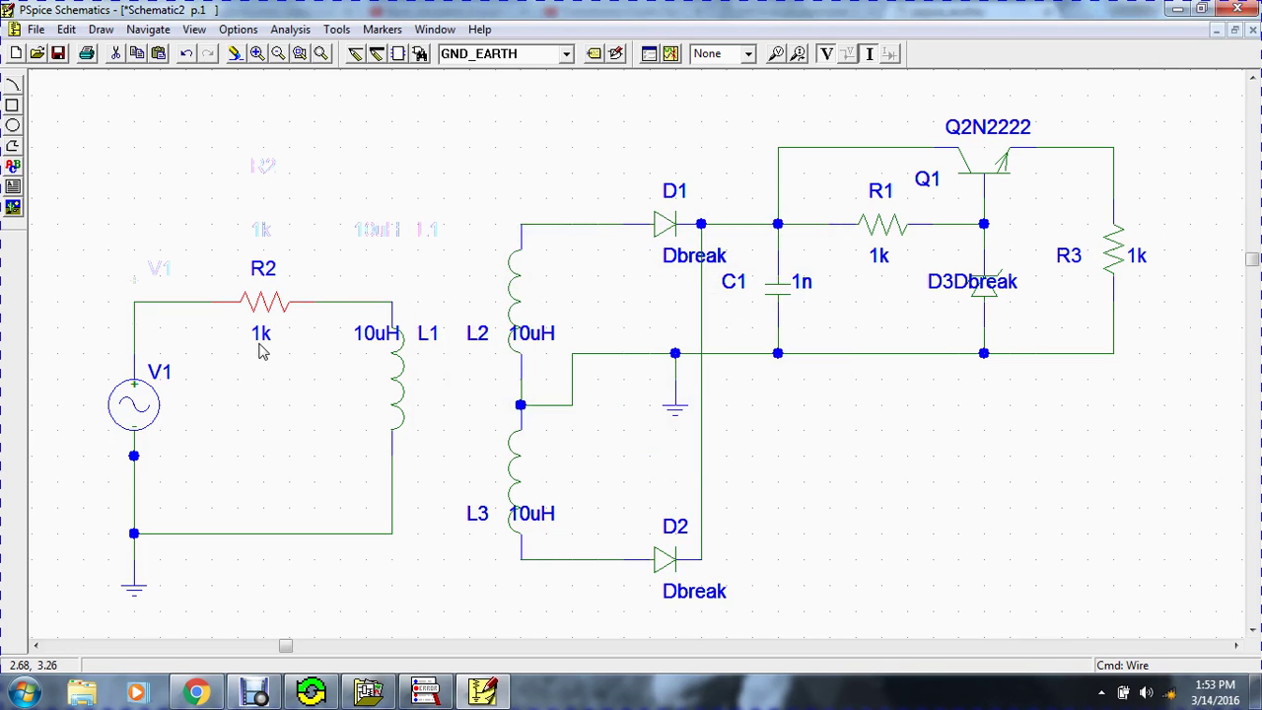
pyautogui.doubleClick(259, 335)
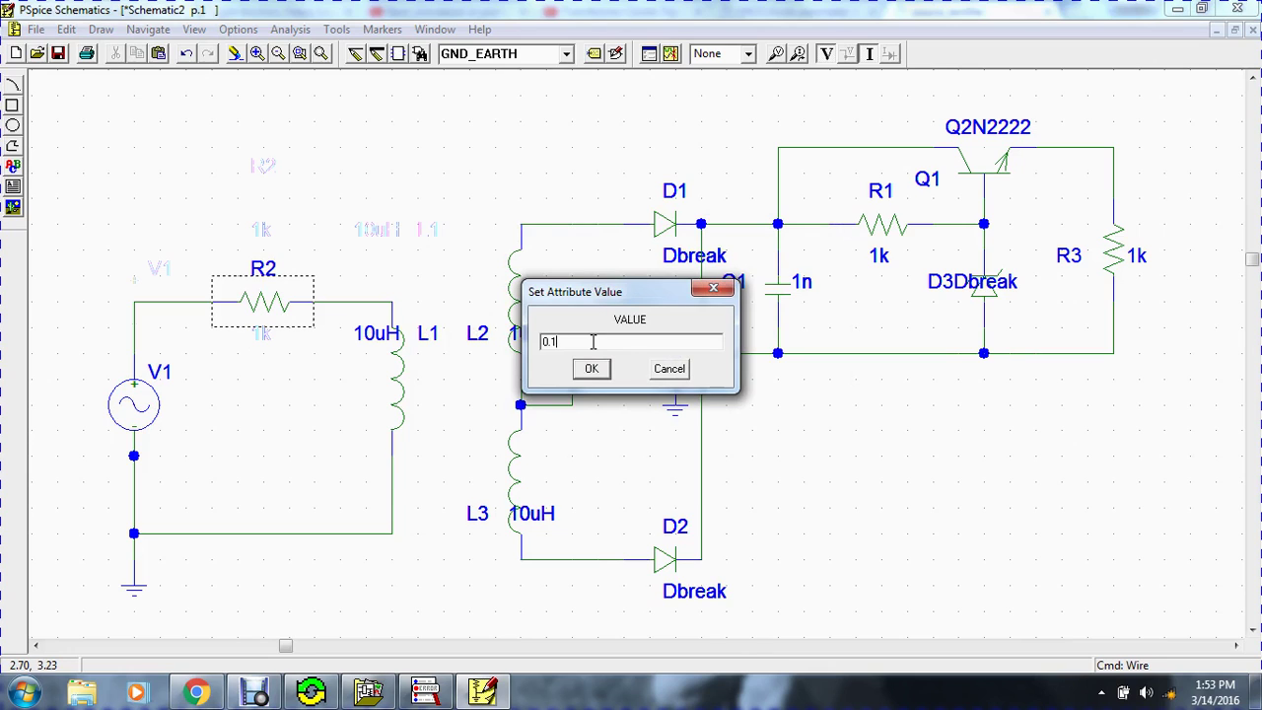
pyautogui.press('Return')
pyautogui.click(380, 237)
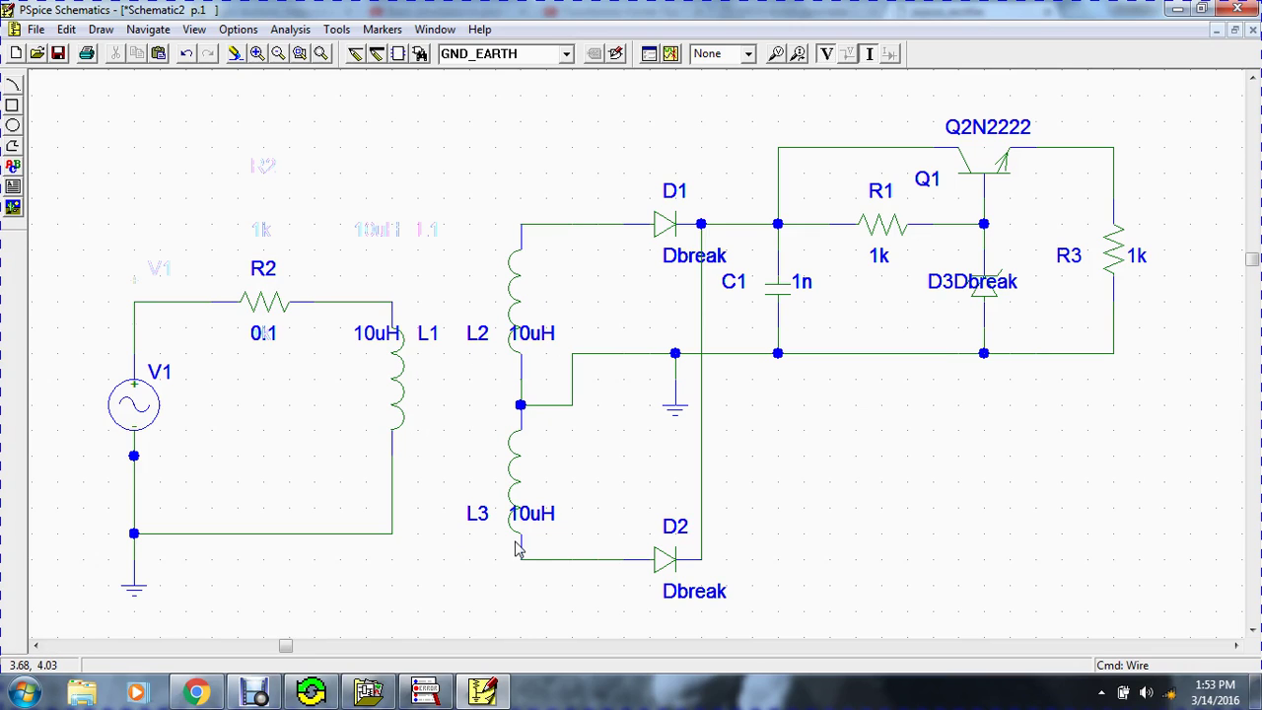
# Place a kbreak coupling part in the space above and between inductors L1 and L2.
pyautogui.click(419, 54)
pyautogui.moveTo(335, 109); pyautogui.dragTo(871, 177)
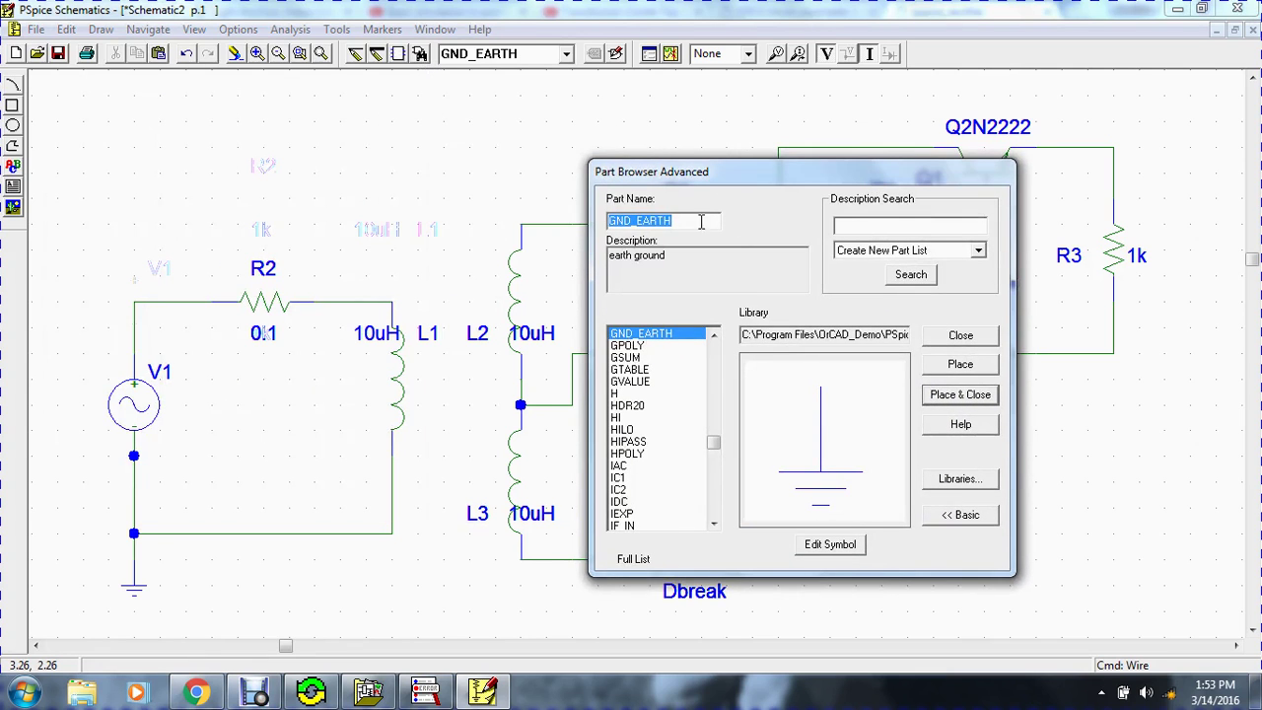
pyautogui.doubleClick(681, 222)
pyautogui.write('k')
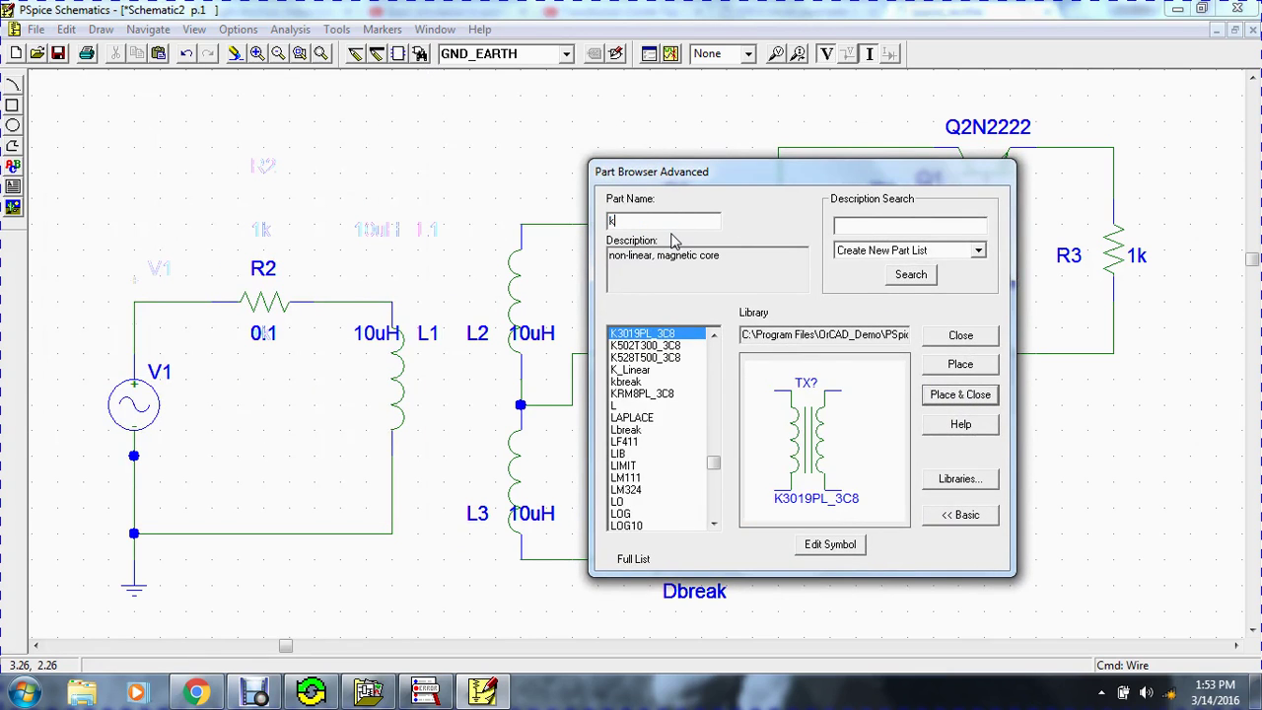
pyautogui.click(647, 385)
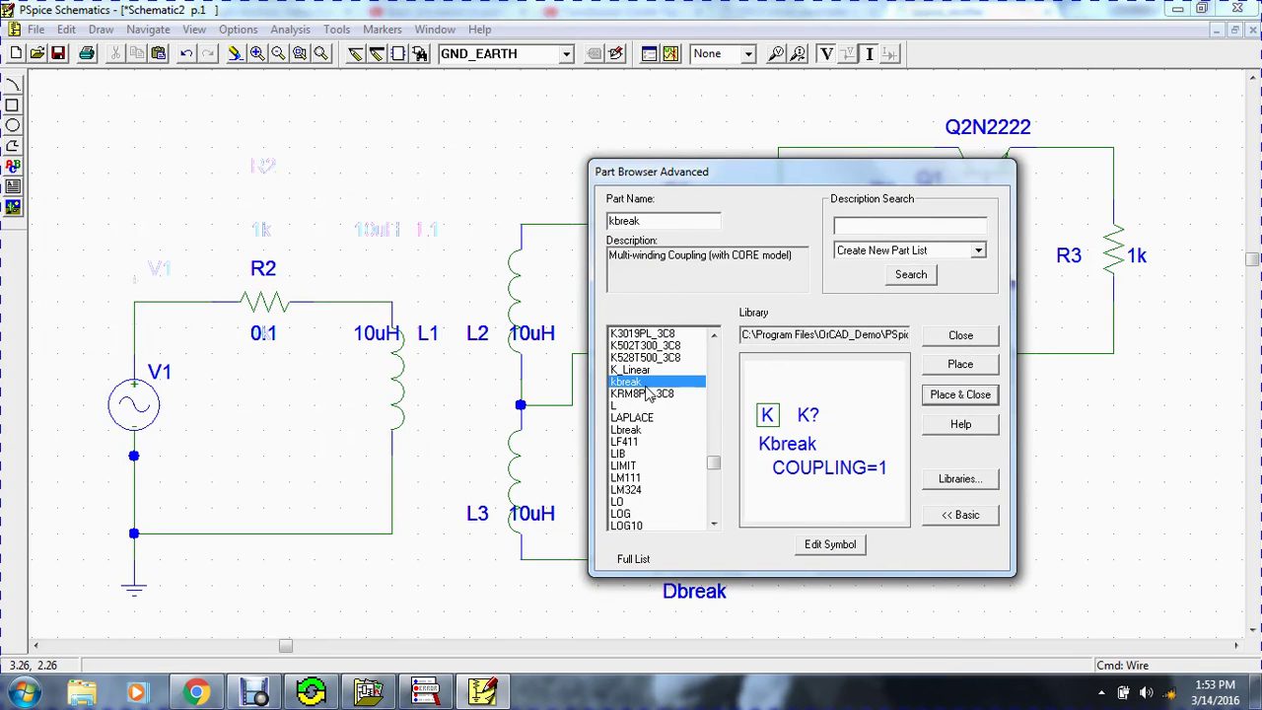
pyautogui.click(963, 371)
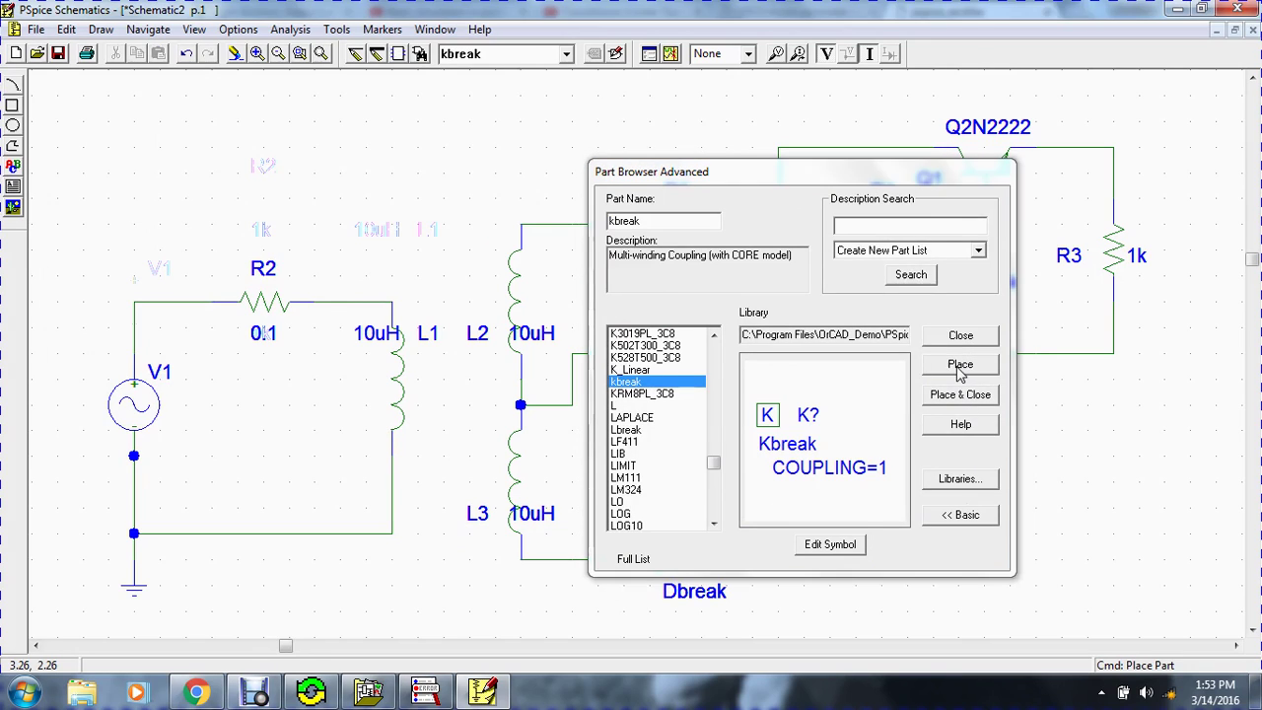
pyautogui.click(450, 211)
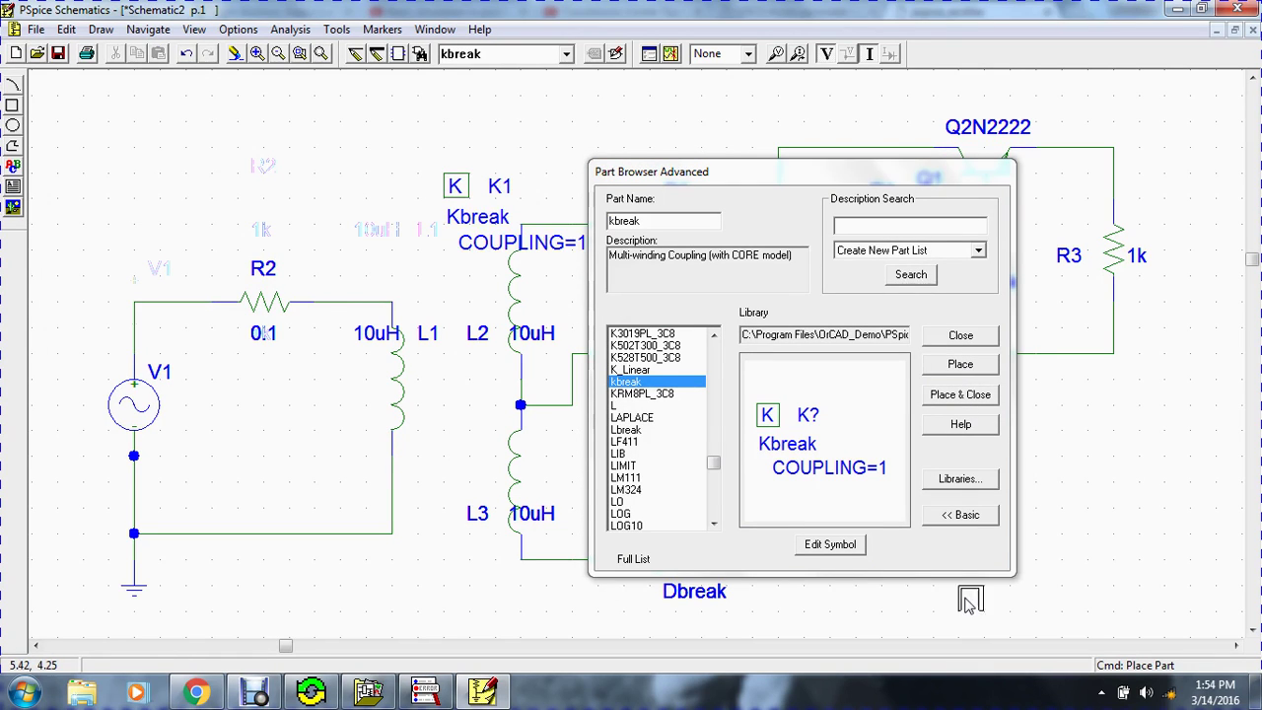
pyautogui.click(972, 340)
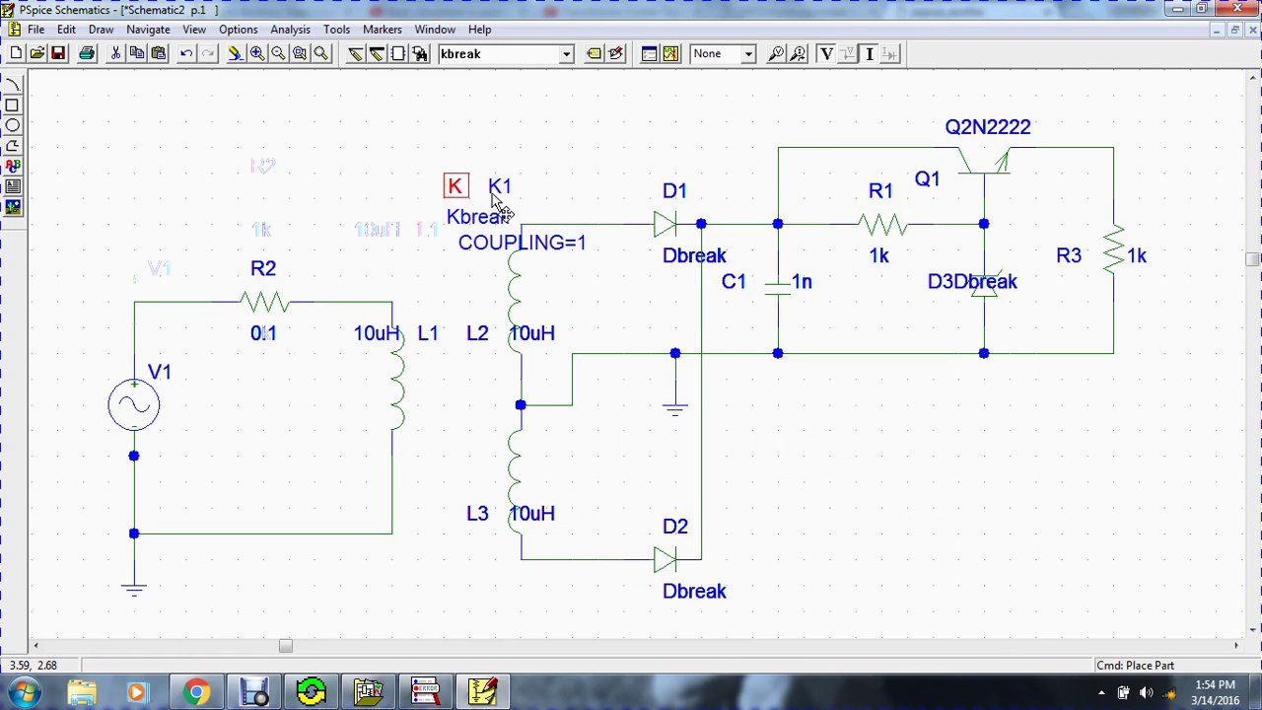
# Set K1's L1, L2 and L3 attributes to L1, L2 and L3 and move the coupling symbol up, clear of inductor L2.
pyautogui.doubleClick(459, 194)
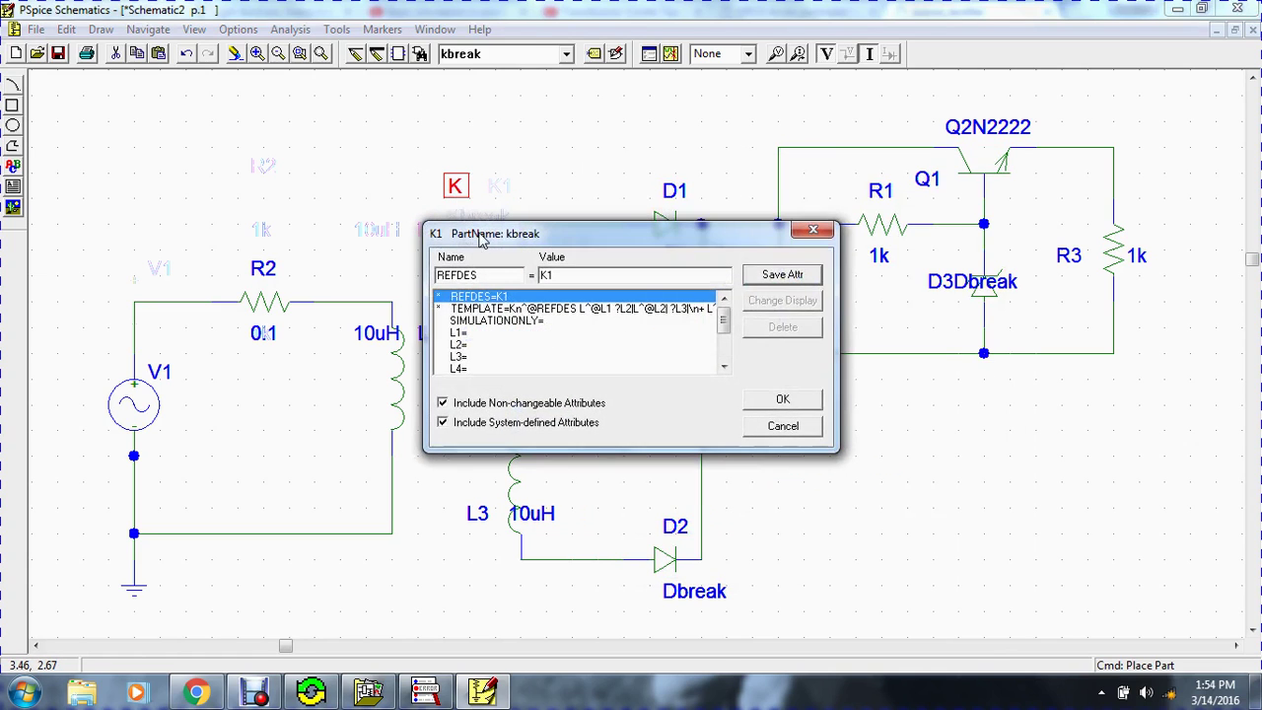
pyautogui.click(473, 334)
pyautogui.moveTo(789, 232); pyautogui.dragTo(969, 222)
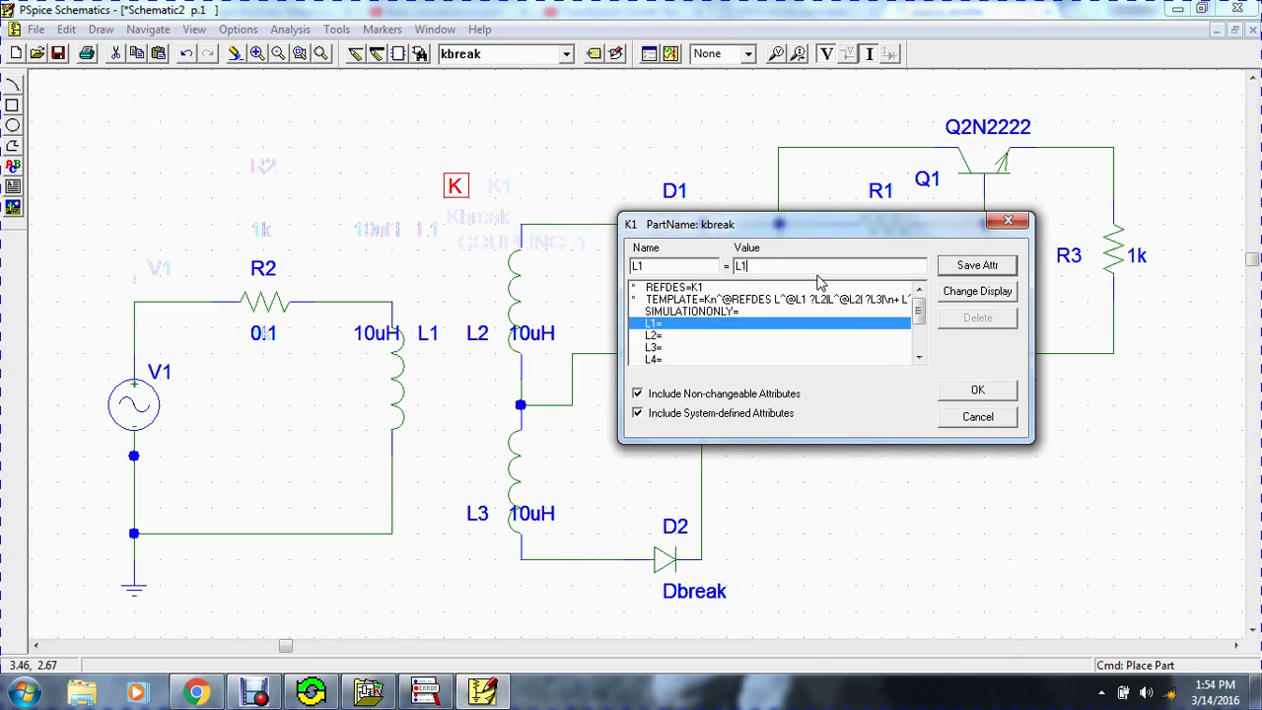
pyautogui.click(681, 336)
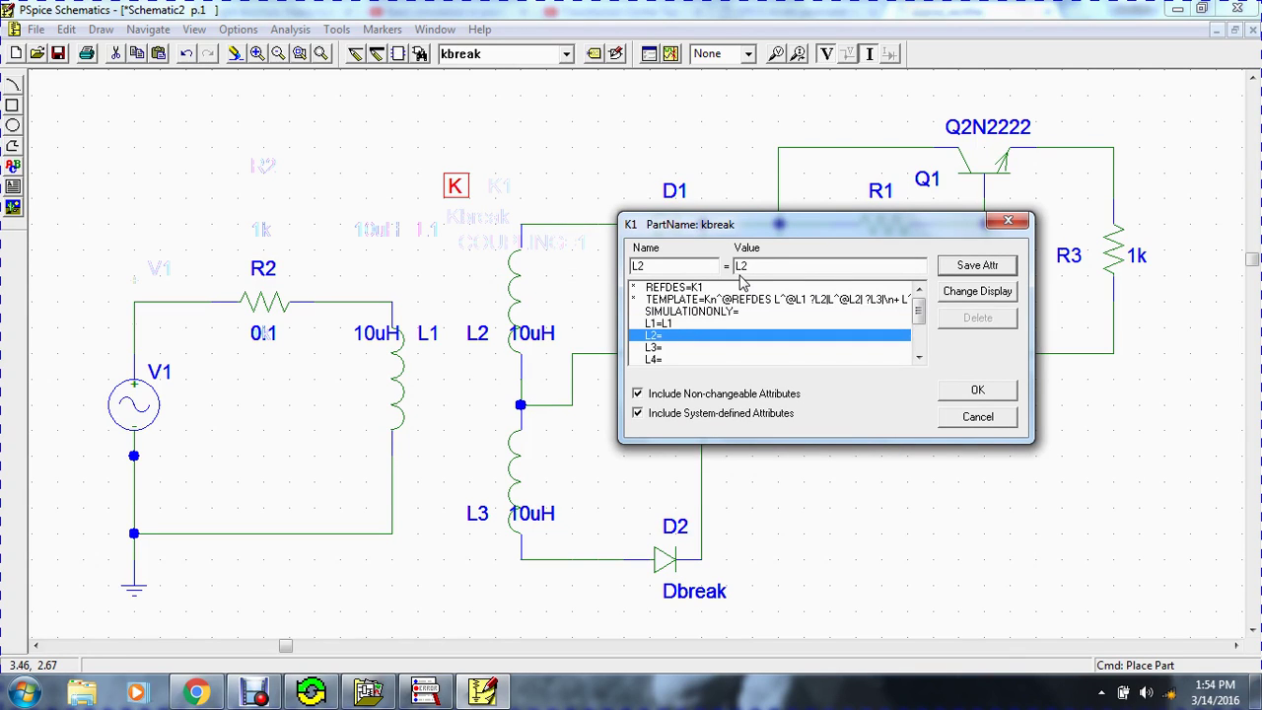
pyautogui.click(658, 347)
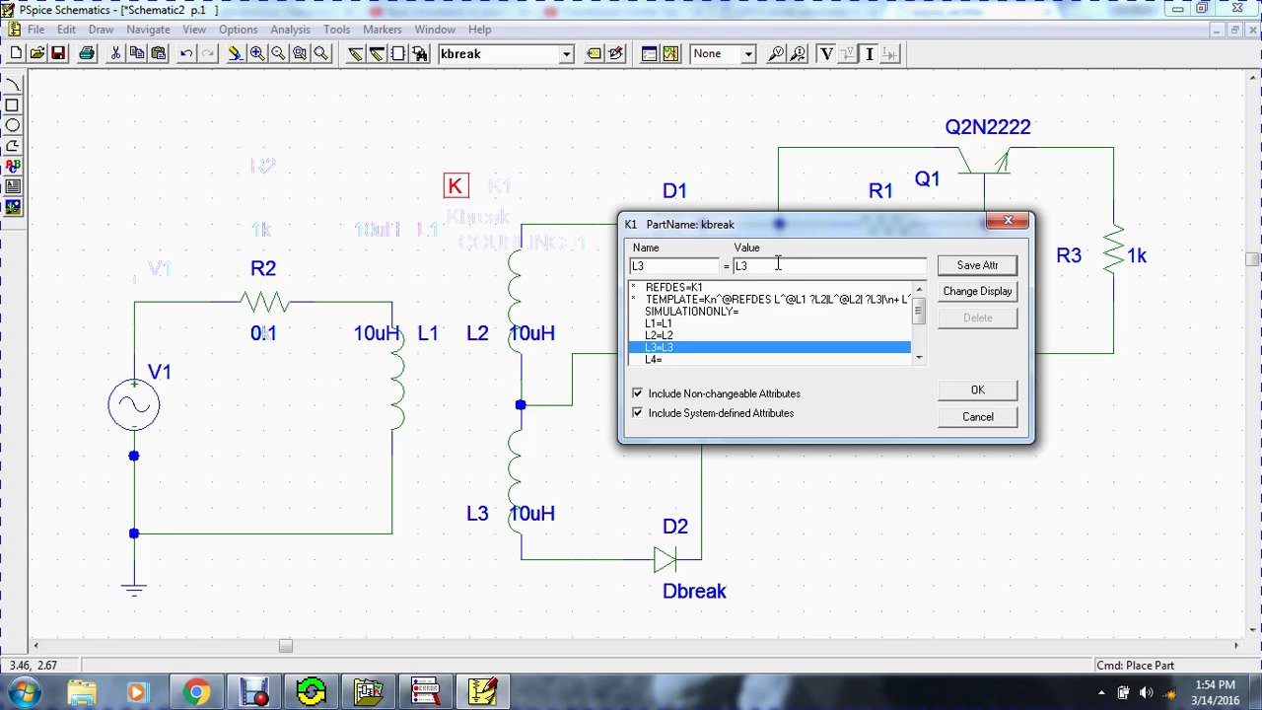
pyautogui.click(988, 276)
pyautogui.click(977, 391)
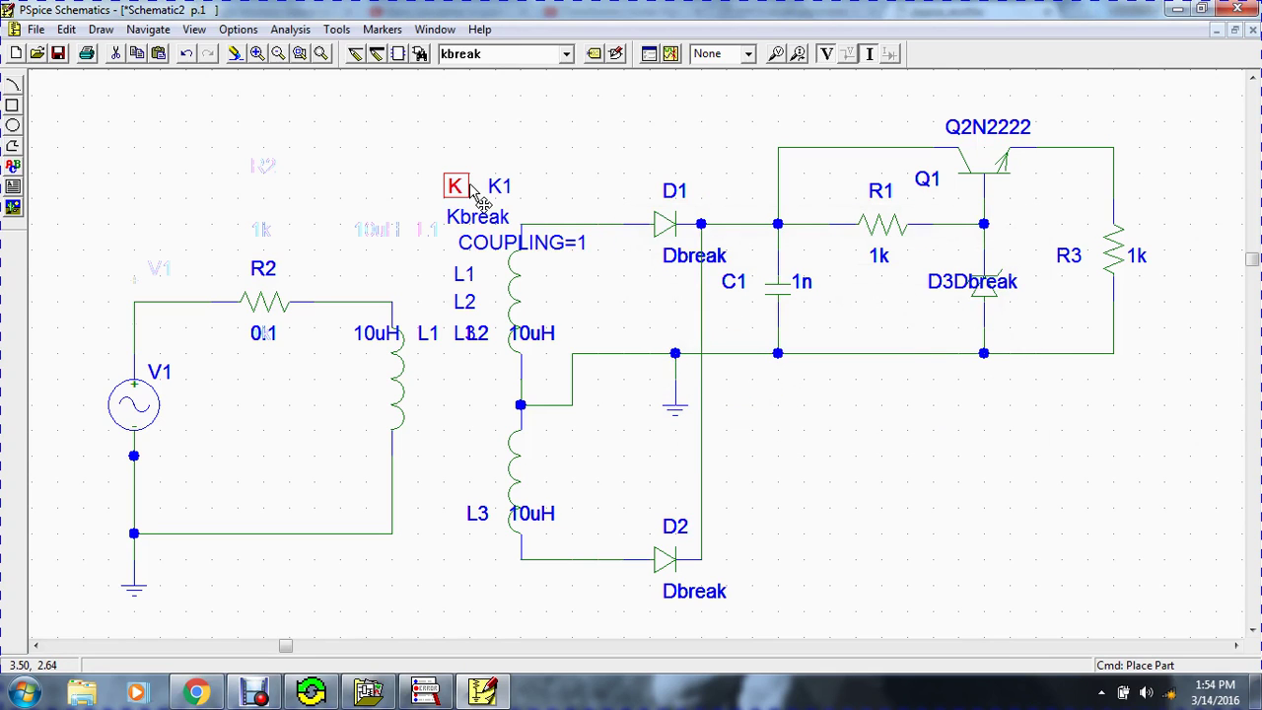
pyautogui.moveTo(479, 197); pyautogui.dragTo(455, 118)
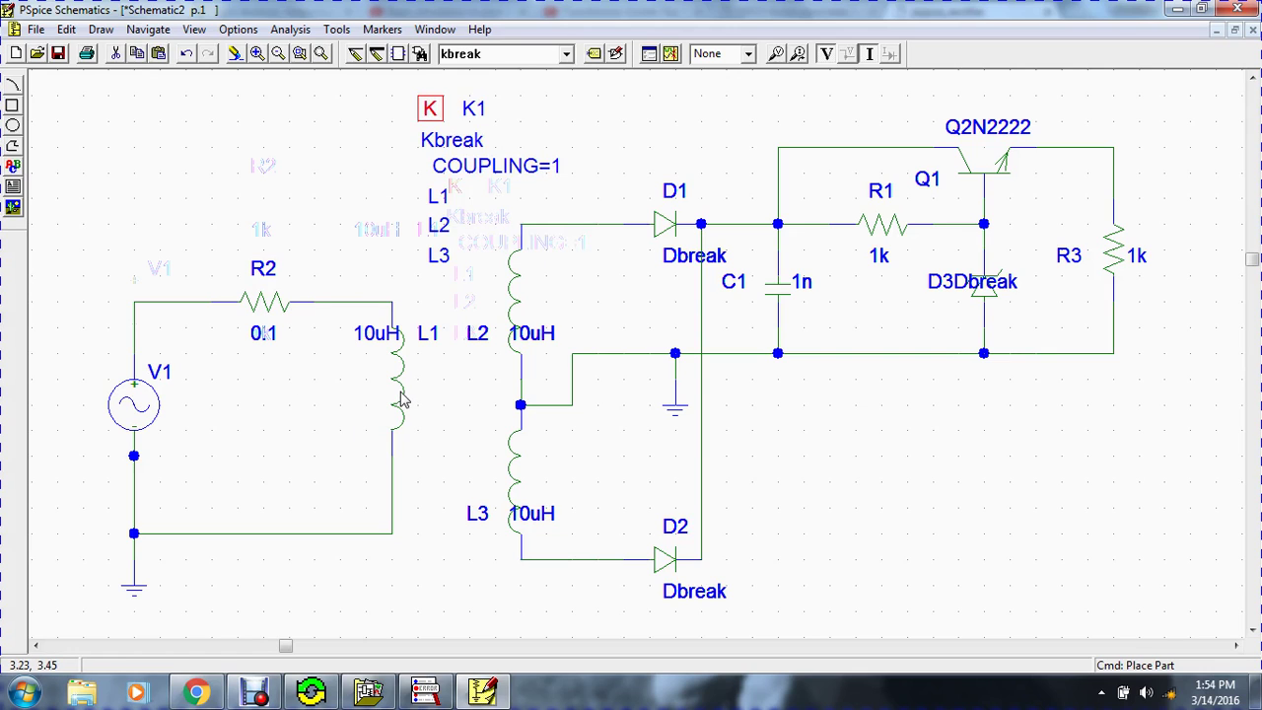
# Move inductor L1 slightly down and straighten the wire linking it to R2.
pyautogui.moveTo(401, 399); pyautogui.dragTo(400, 436)
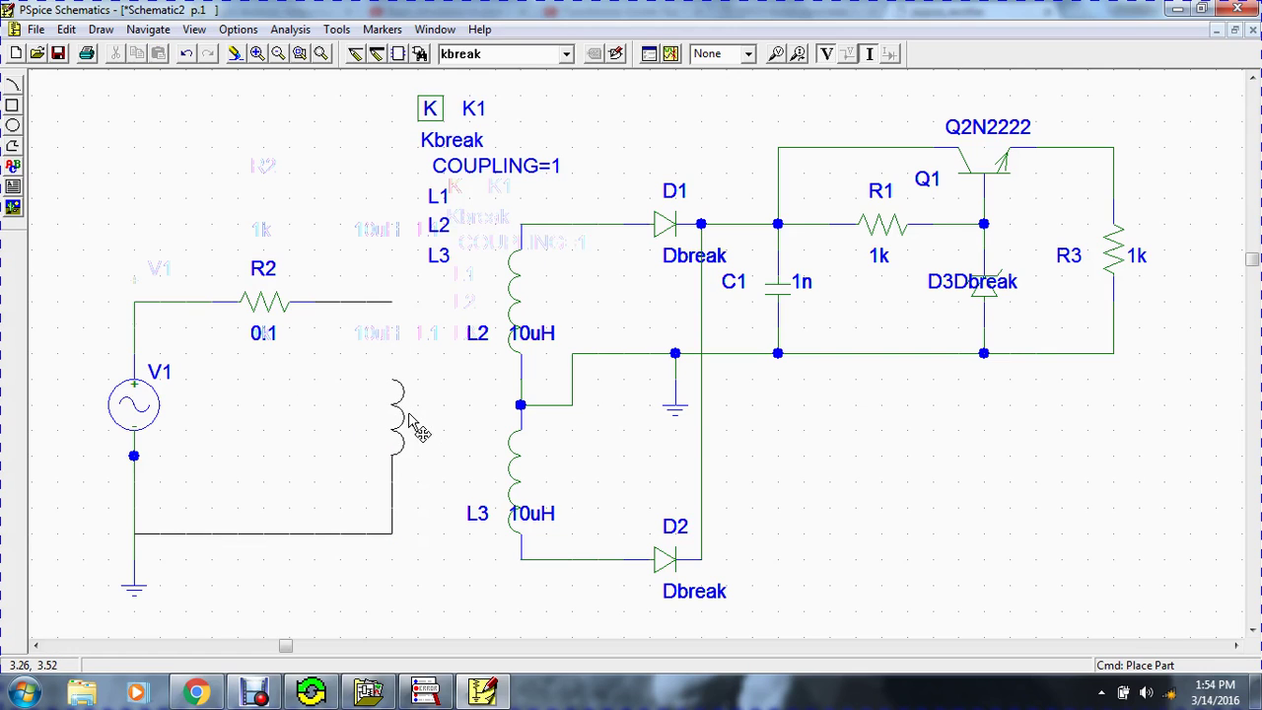
pyautogui.click(415, 430)
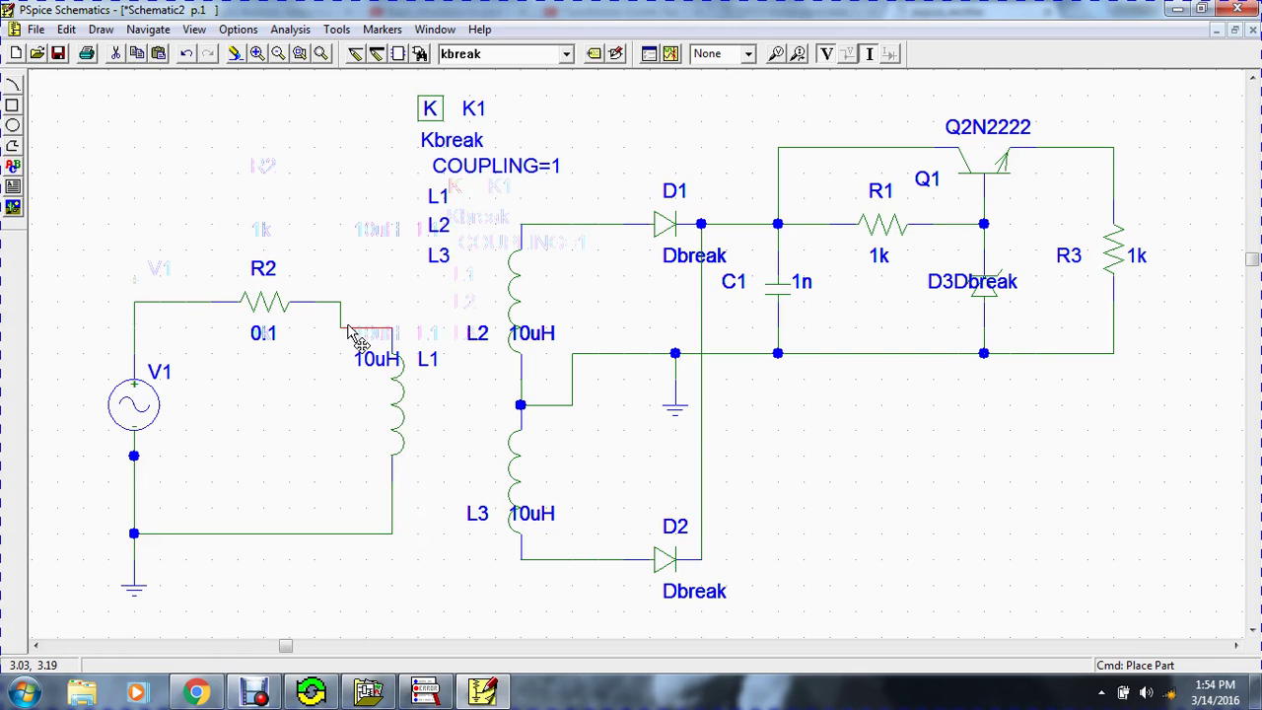
pyautogui.moveTo(353, 329); pyautogui.dragTo(360, 316)
pyautogui.click(335, 414)
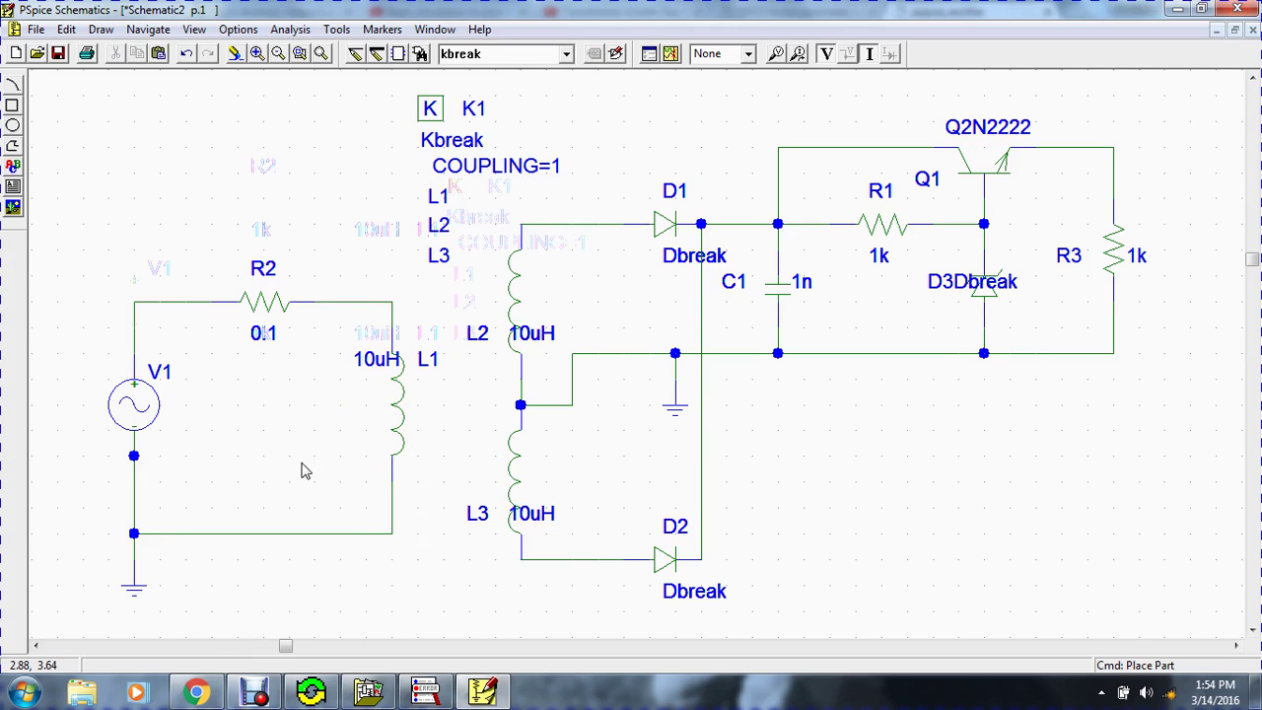
pyautogui.click(324, 53)
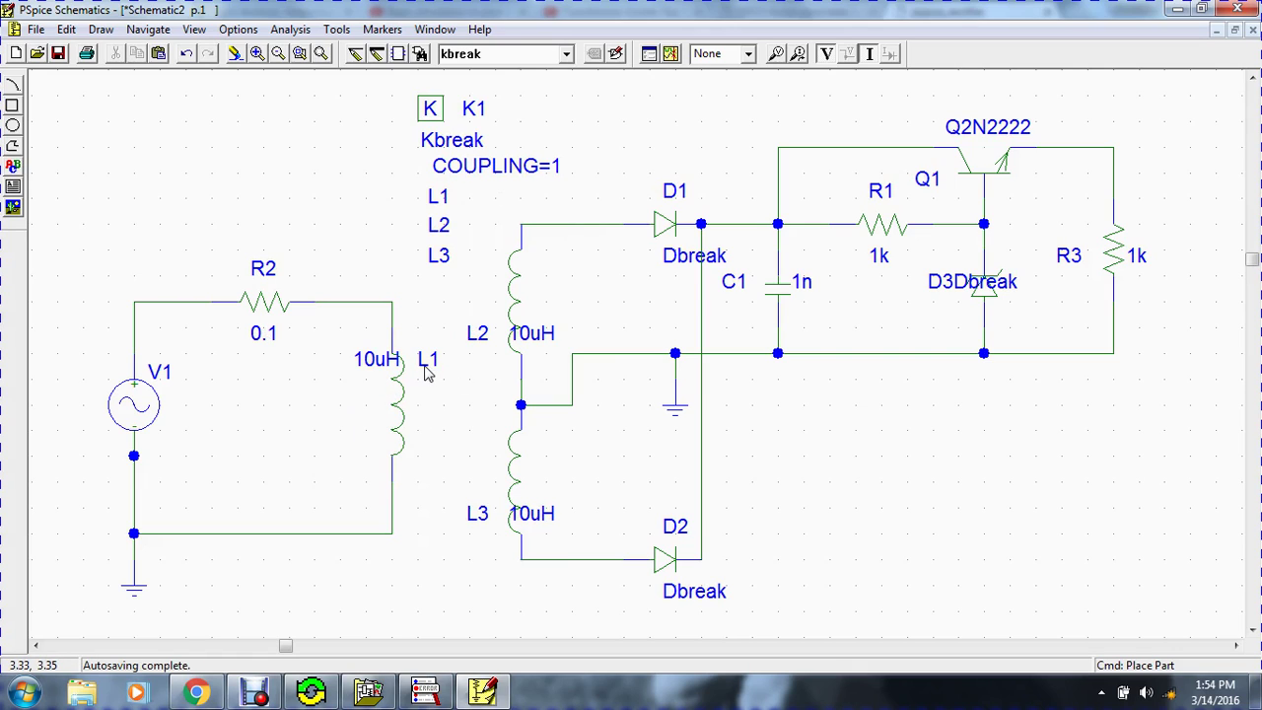
# Set L2's inductance value to 0.12mH.
pyautogui.doubleClick(538, 338)
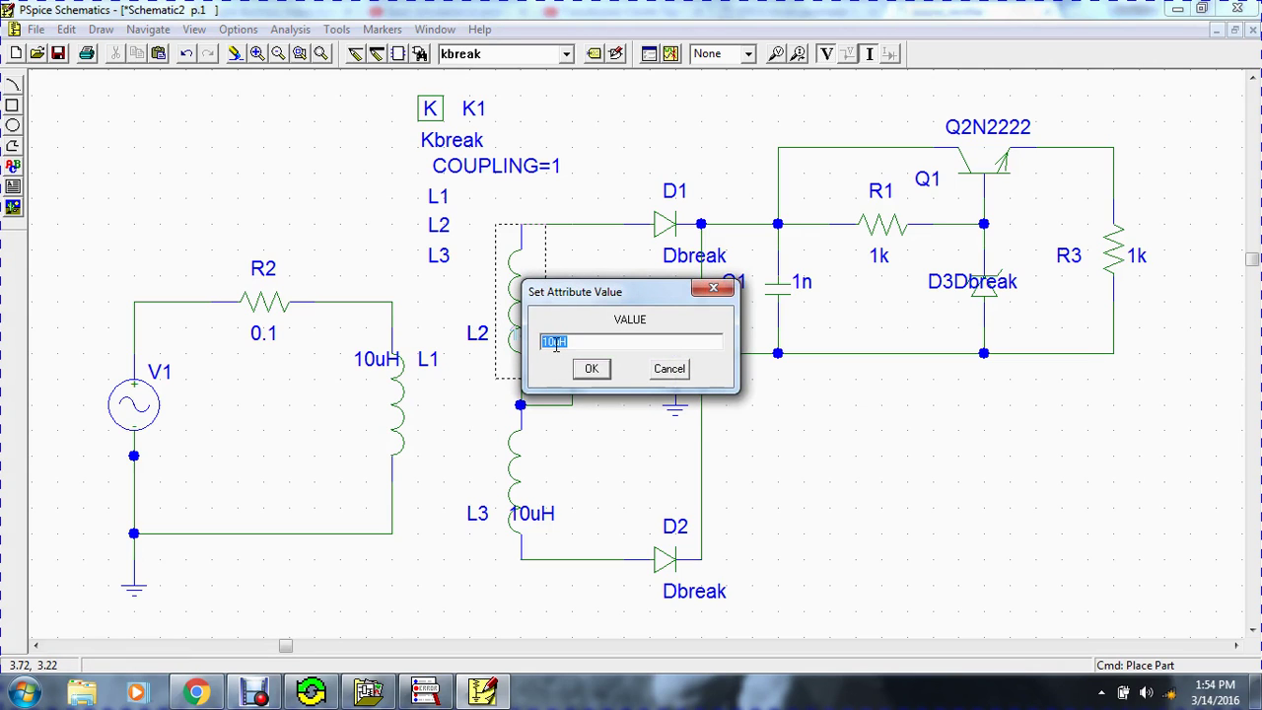
pyautogui.moveTo(560, 342); pyautogui.dragTo(541, 341)
pyautogui.press('Return')
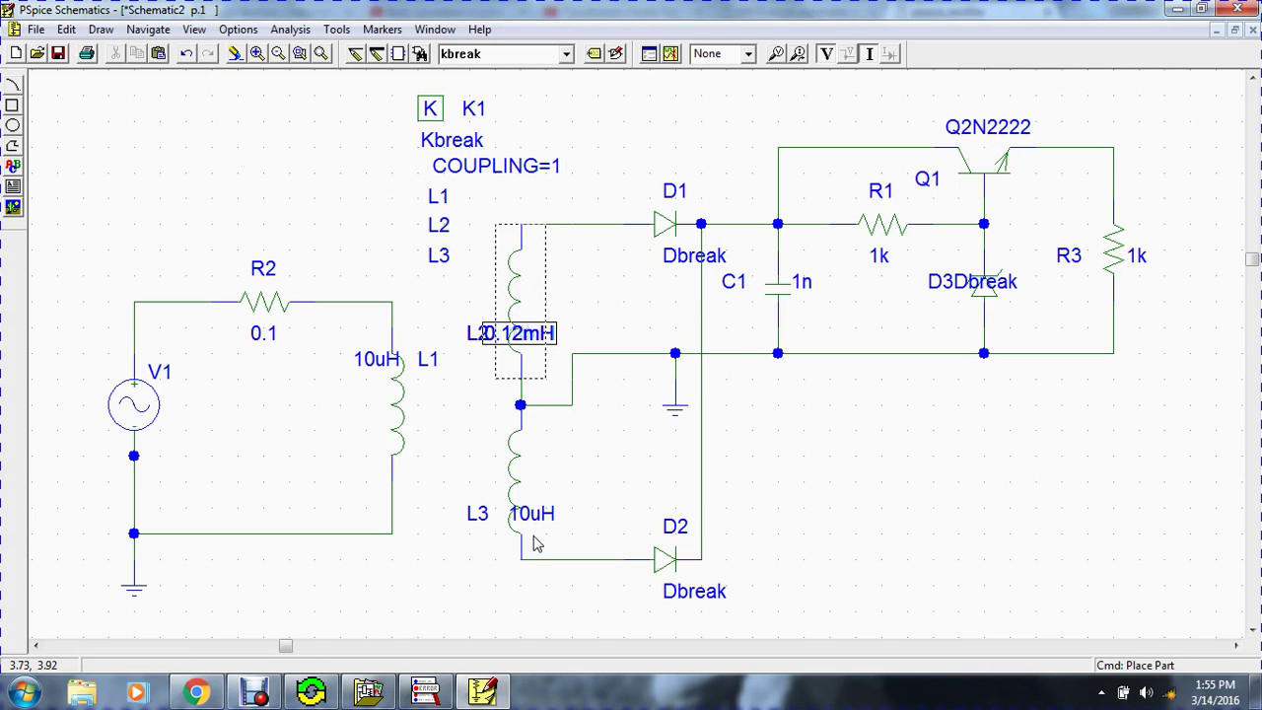
# Set L3's inductance value to 0.12H.
pyautogui.click(531, 516)
pyautogui.doubleClick(531, 517)
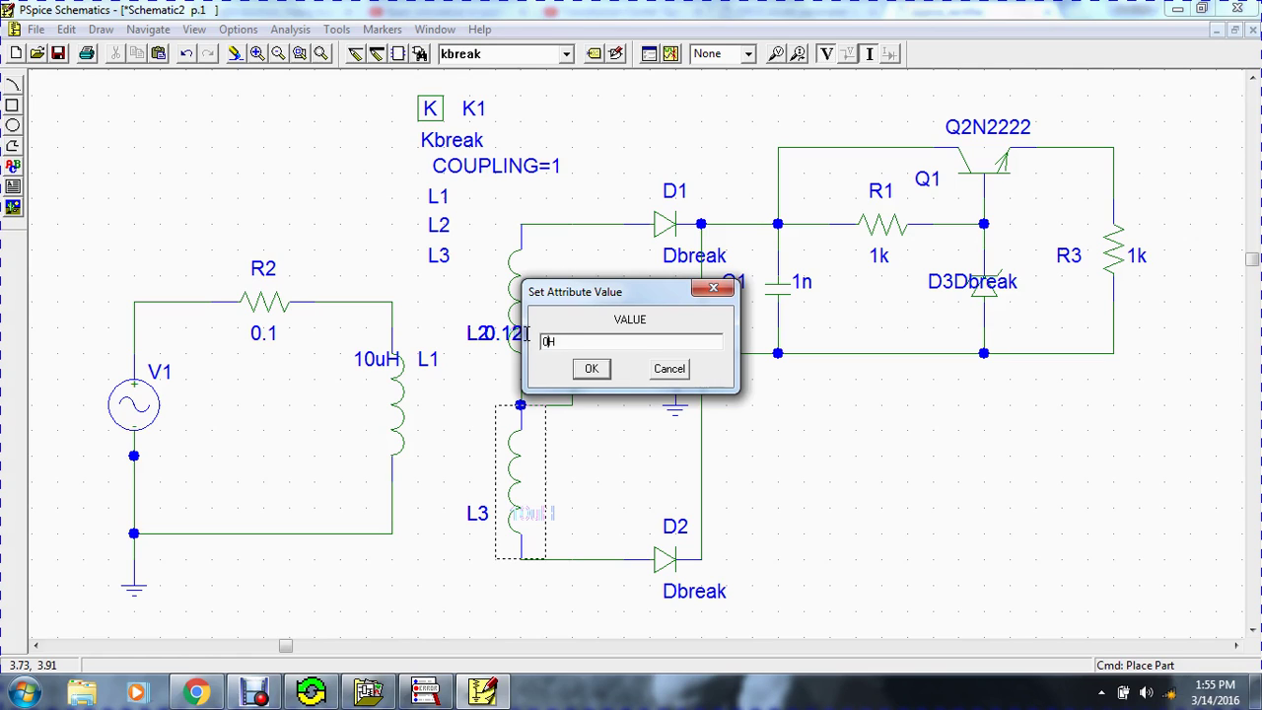
pyautogui.press('Return')
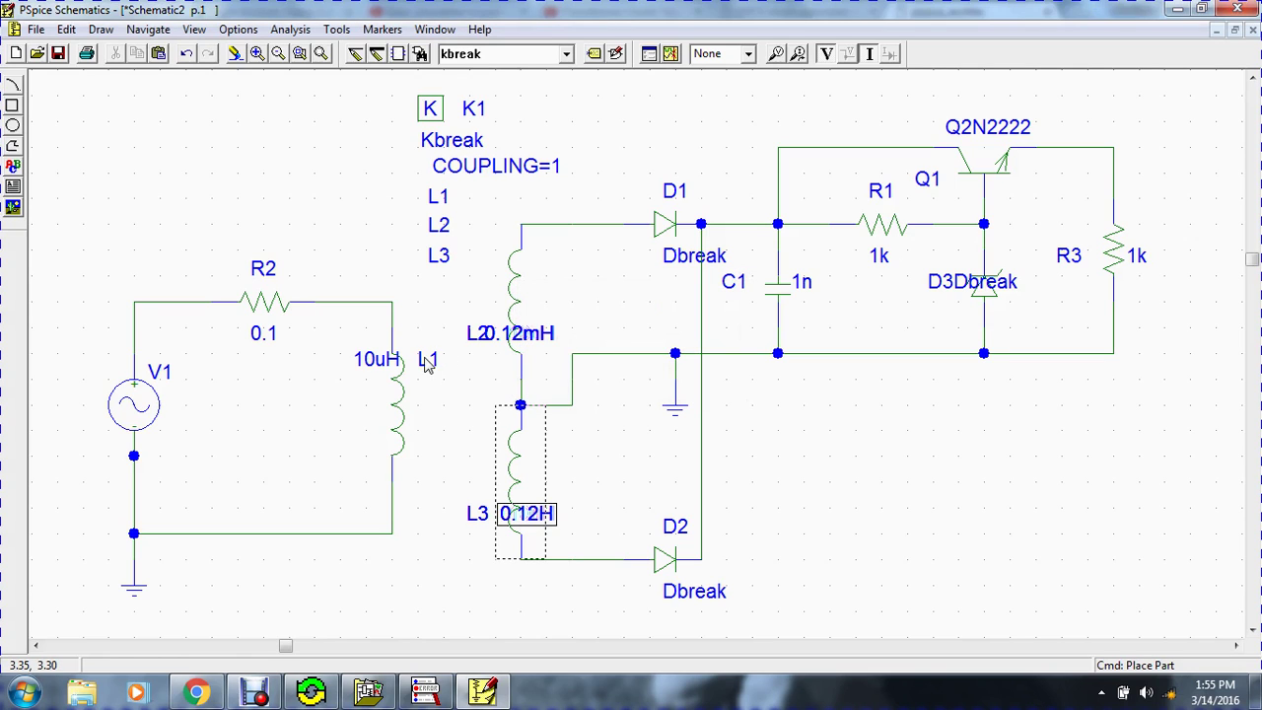
# Set L1's inductance value to 10mH.
pyautogui.doubleClick(389, 363)
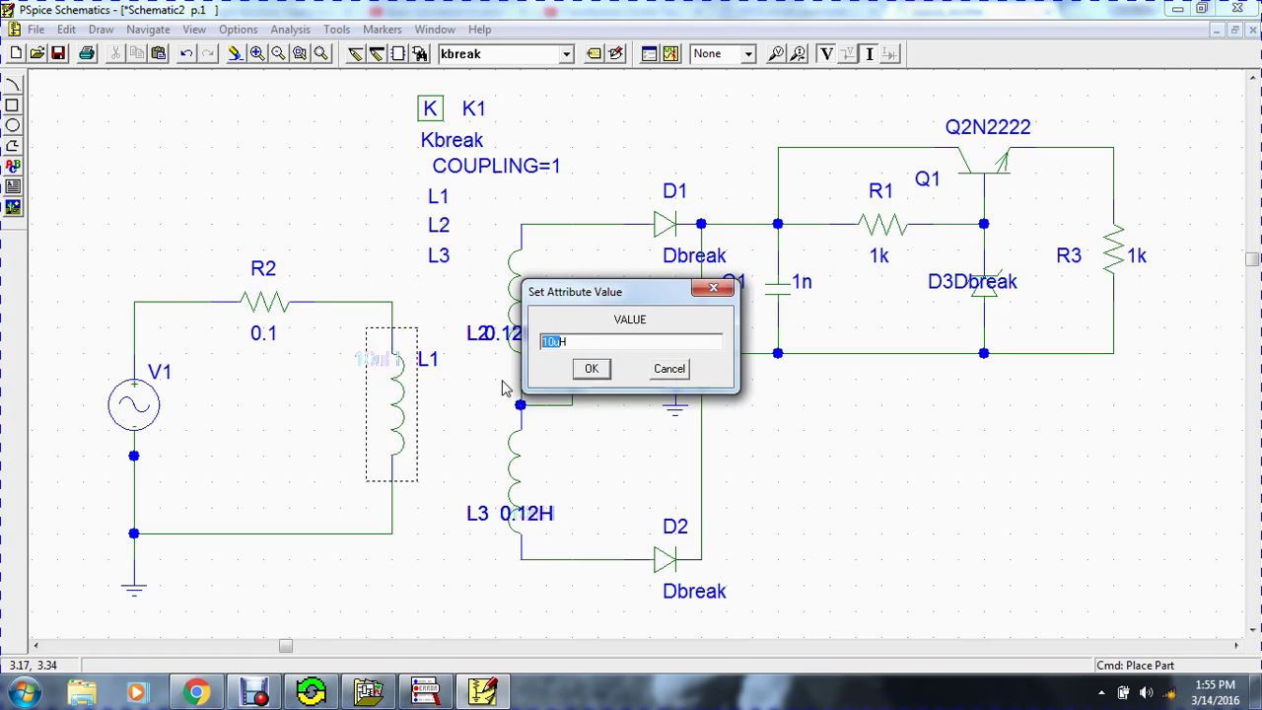
pyautogui.write('10H')
pyautogui.press('Left')
pyautogui.write('m')
pyautogui.press('Return')
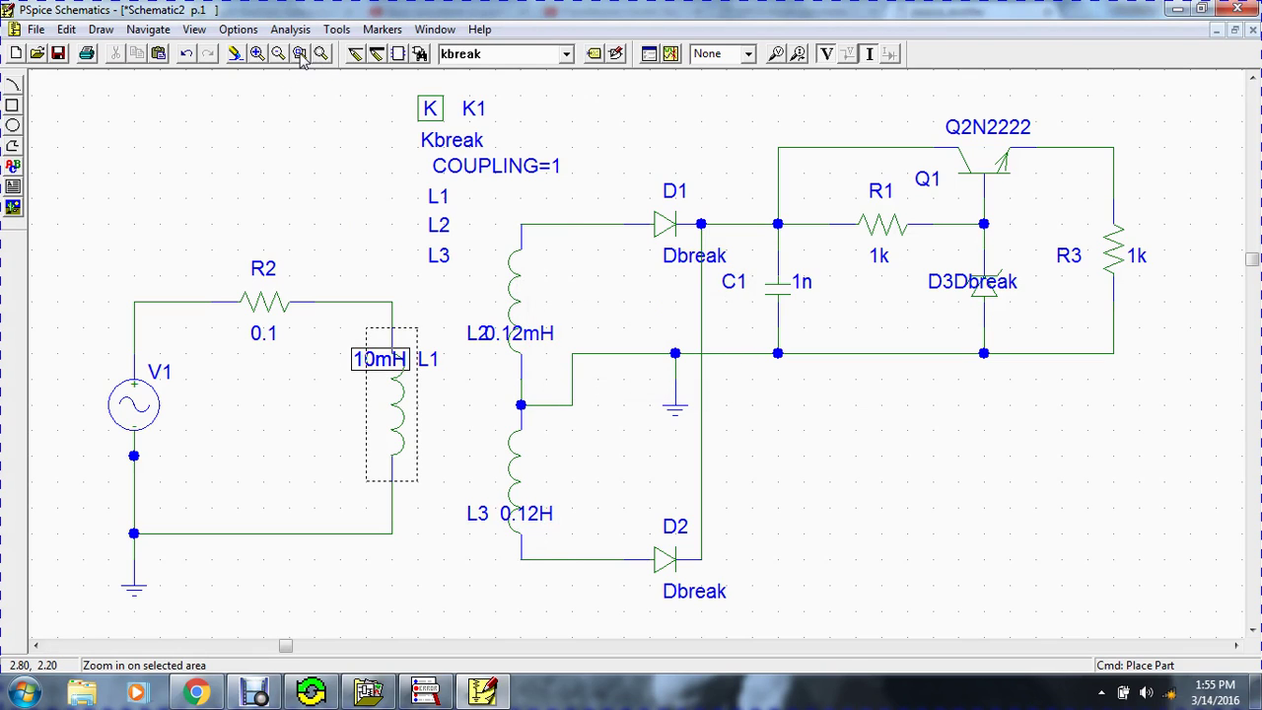
# Reposition the value labels of L1, L2 and L3 beside their coils, clear of the reference names.
pyautogui.click(331, 392)
pyautogui.click(375, 363)
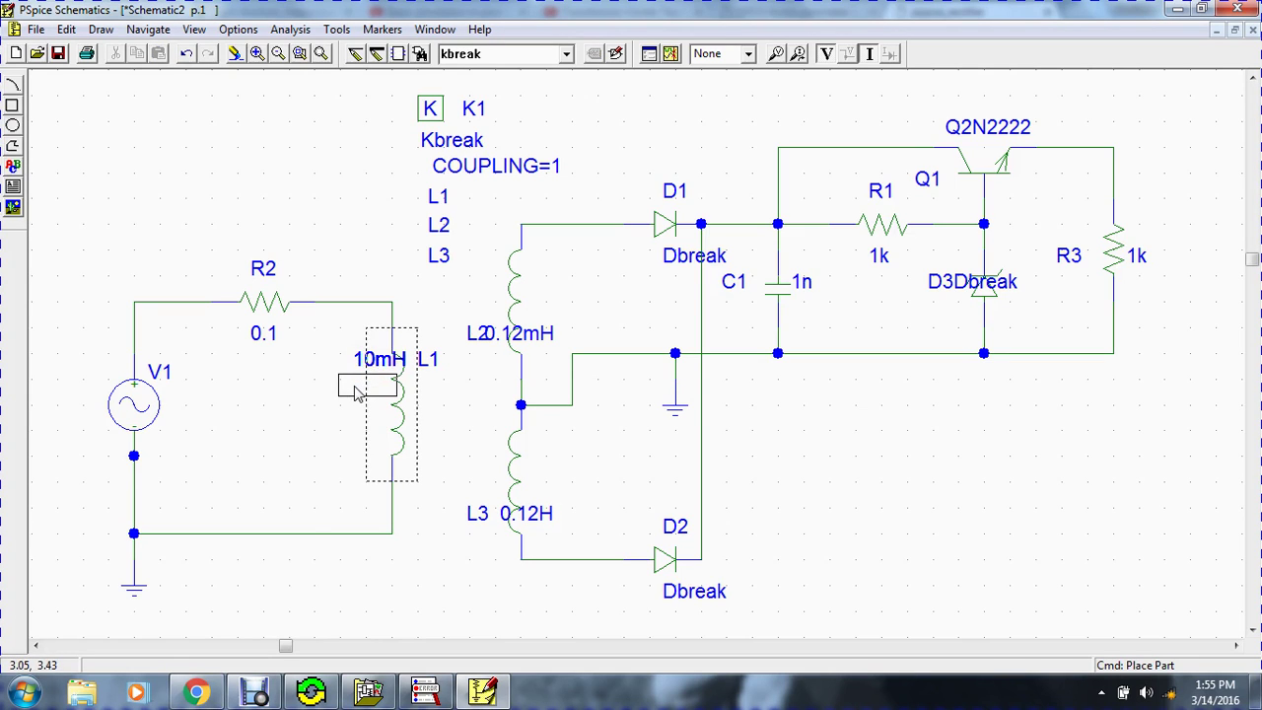
pyautogui.moveTo(375, 364); pyautogui.dragTo(362, 389)
pyautogui.click(503, 340)
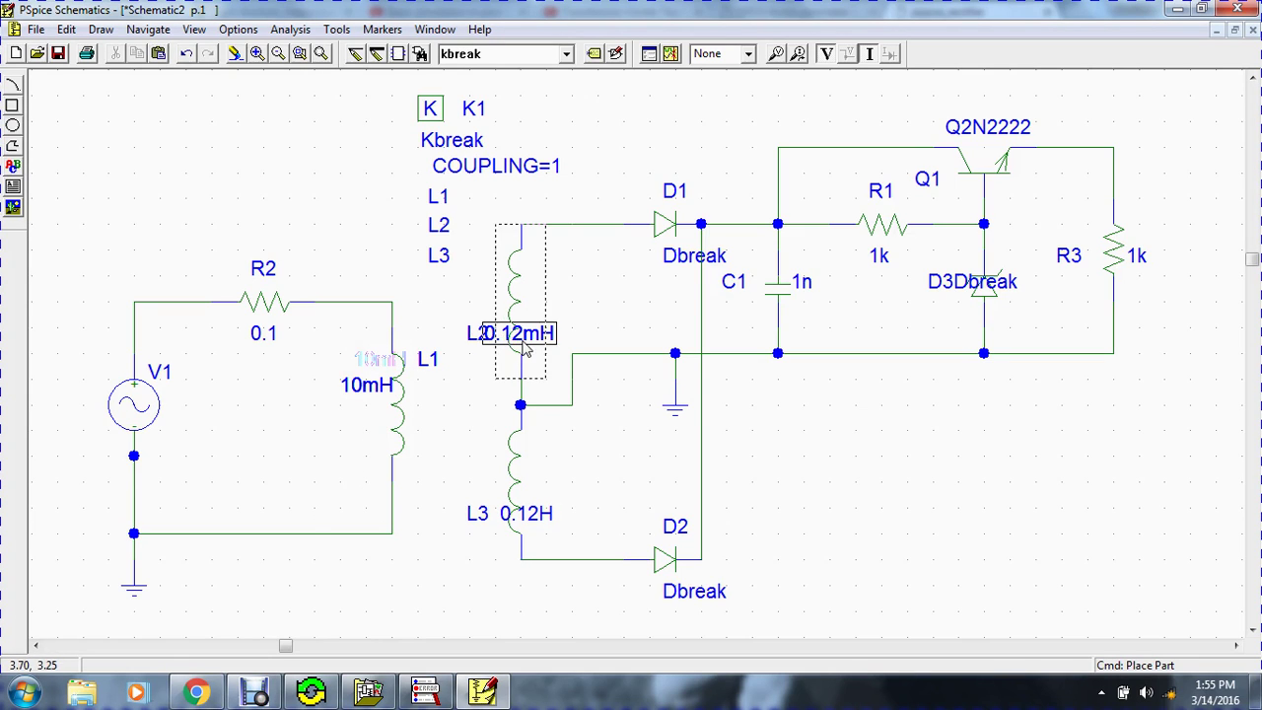
pyautogui.moveTo(502, 341); pyautogui.dragTo(542, 326)
pyautogui.click(463, 426)
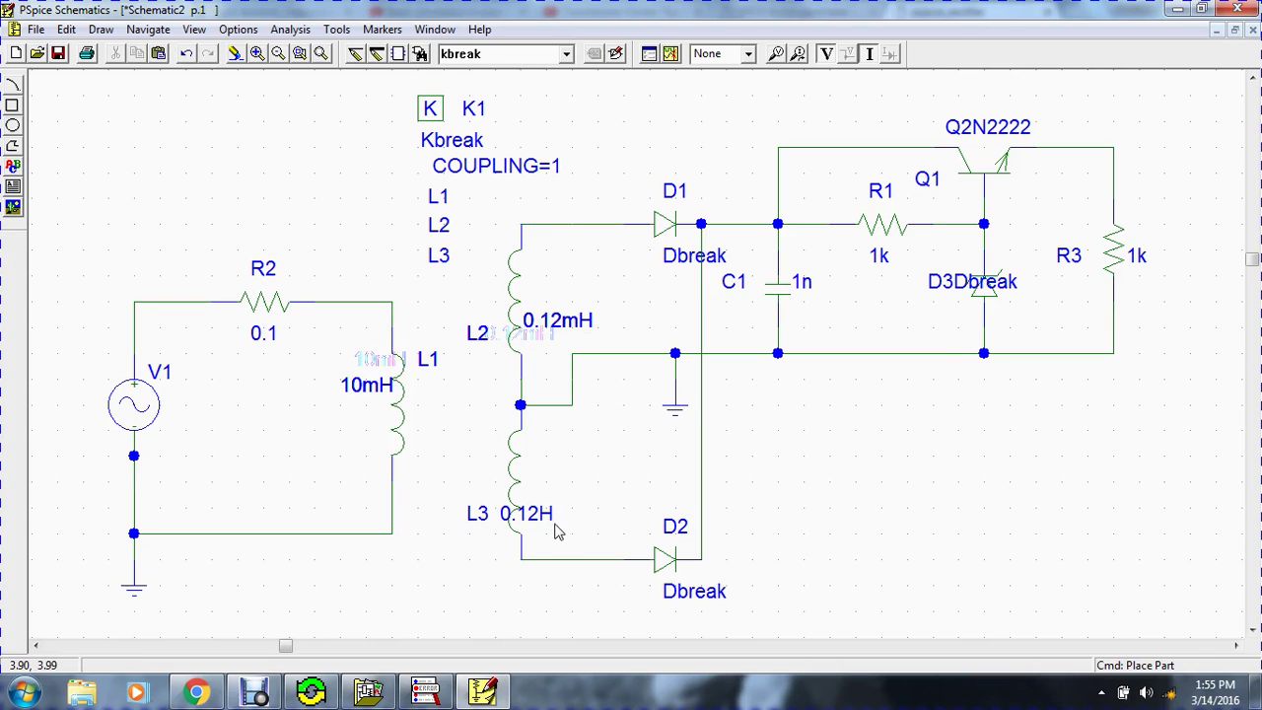
pyautogui.click(553, 515)
pyautogui.moveTo(553, 514); pyautogui.dragTo(580, 502)
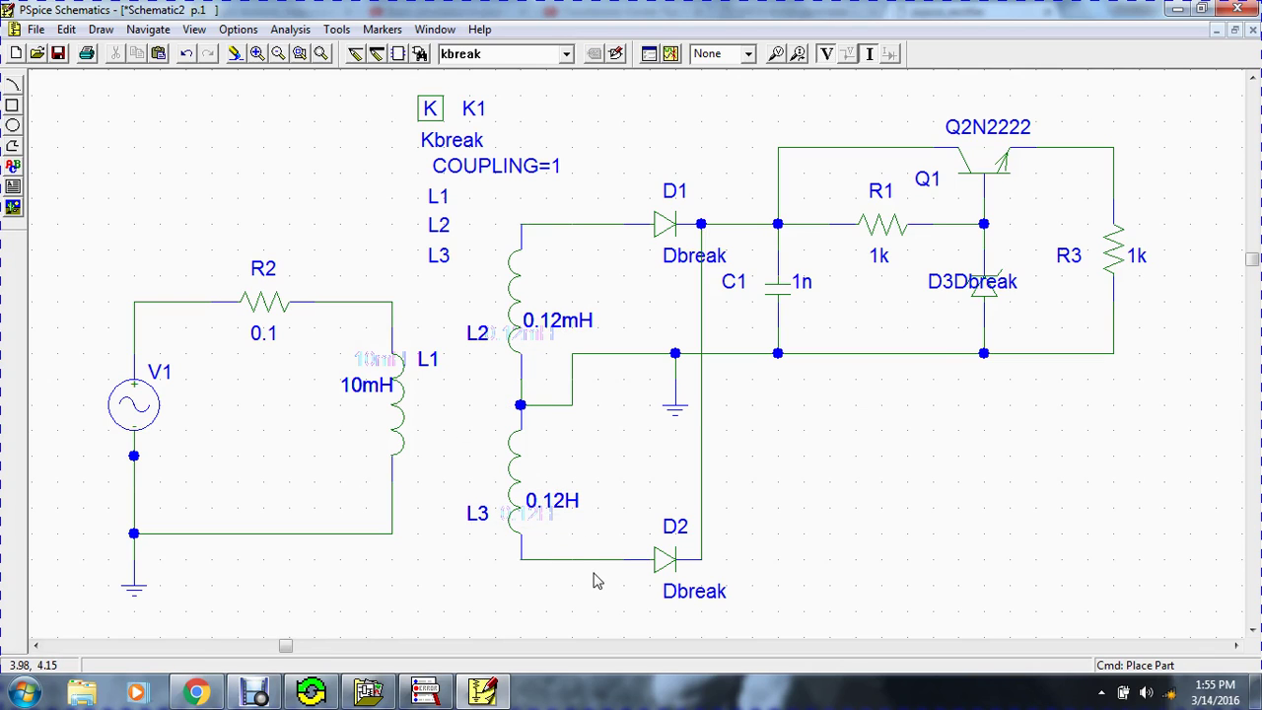
# Correct L3's inductance value to 0.12mH.
pyautogui.doubleClick(567, 505)
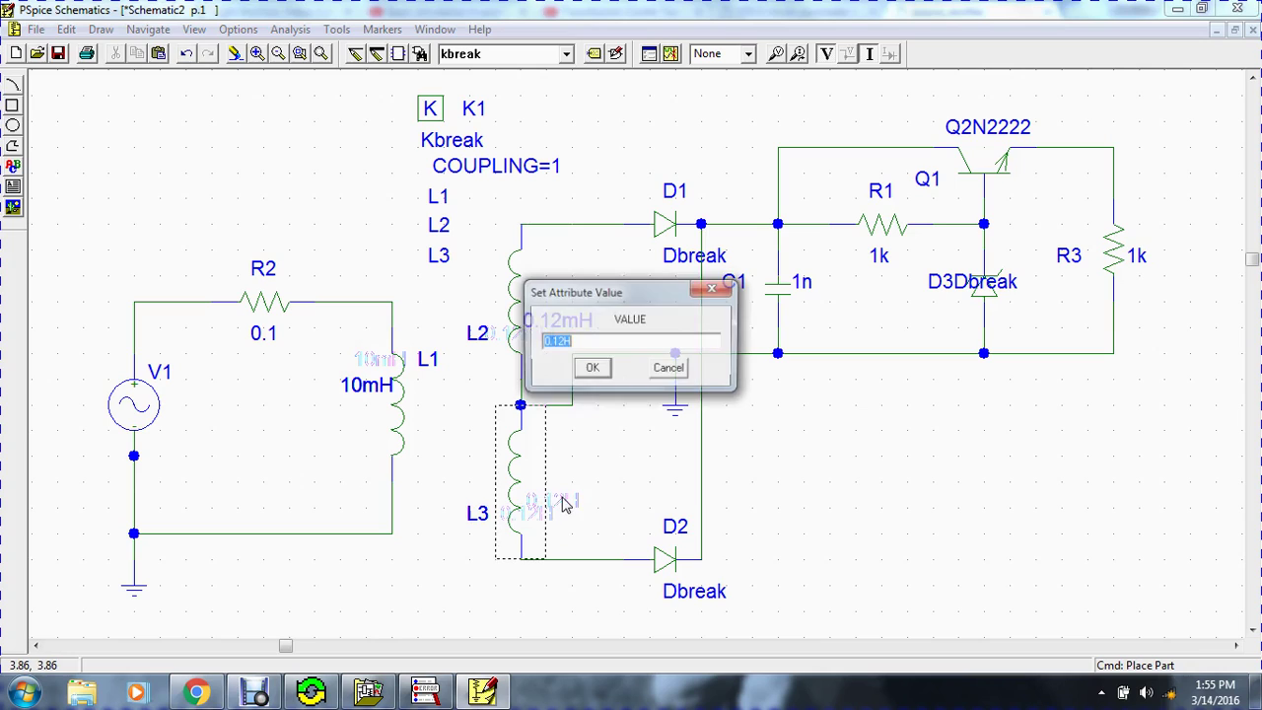
pyautogui.click(563, 340)
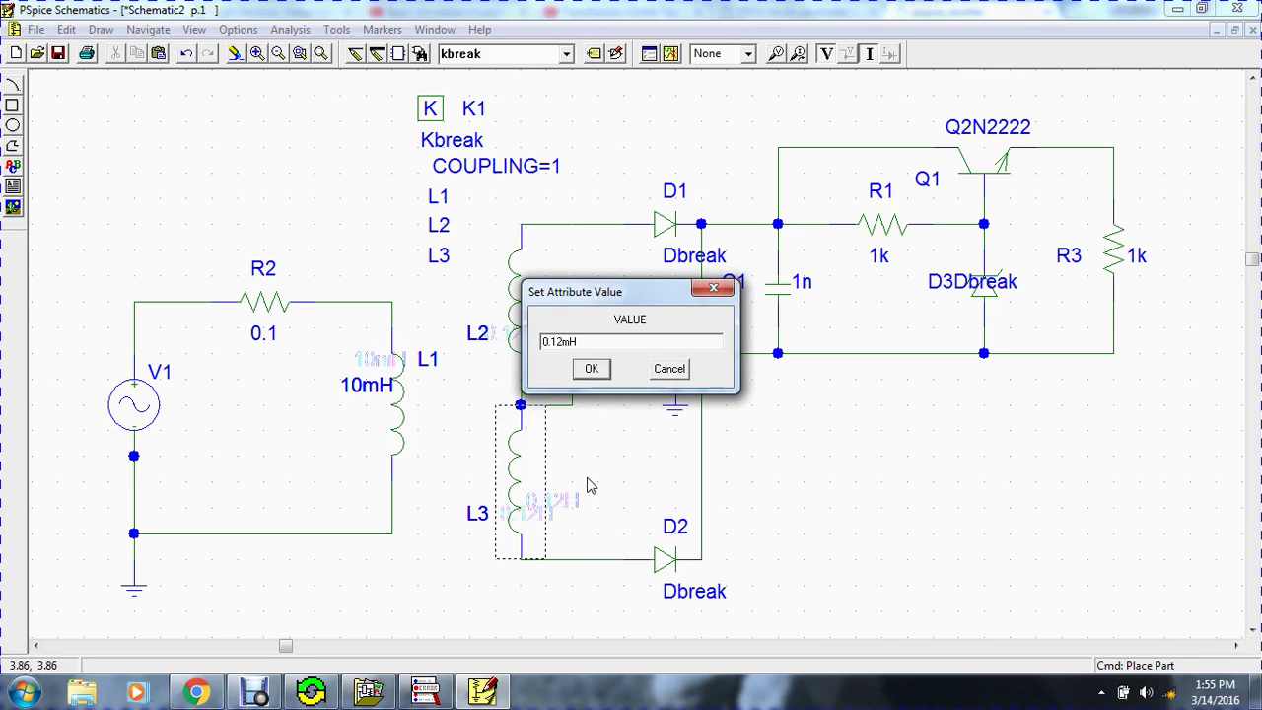
pyautogui.press('Return')
pyautogui.click(449, 513)
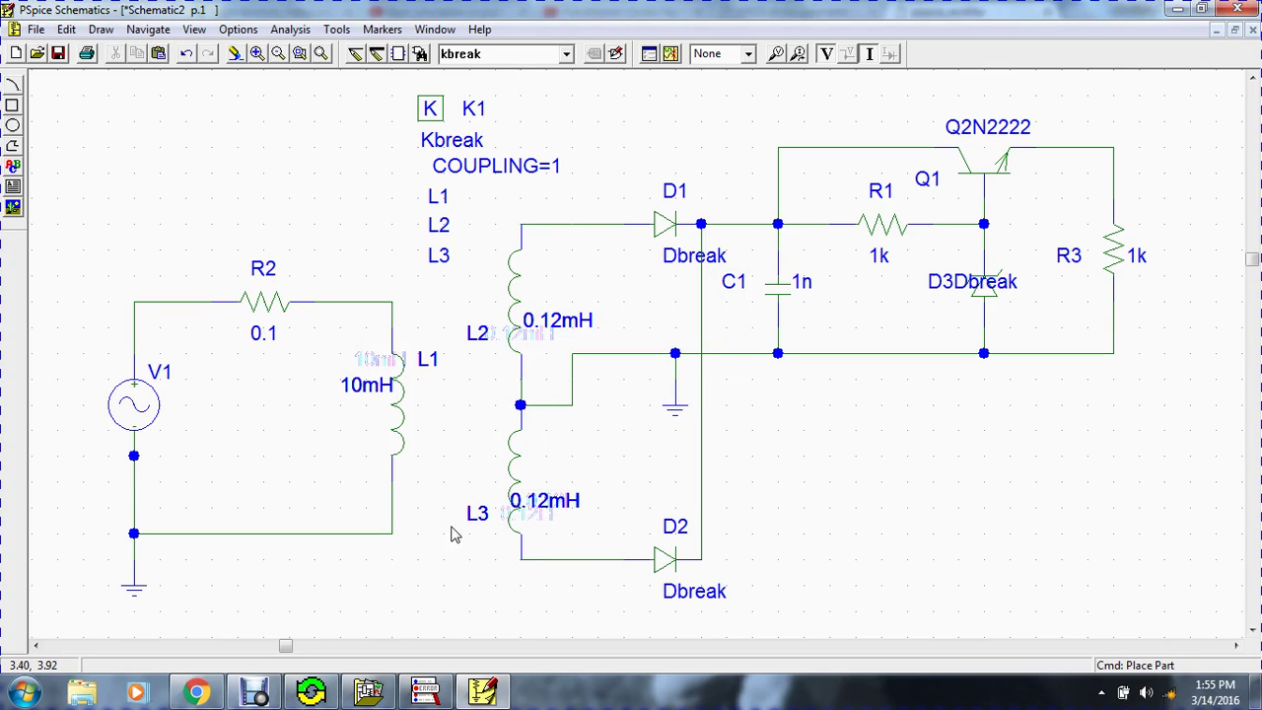
# Request model editing for diode D1, save the schematic as "fonte transistor", and dismiss the model options.
pyautogui.click(676, 229)
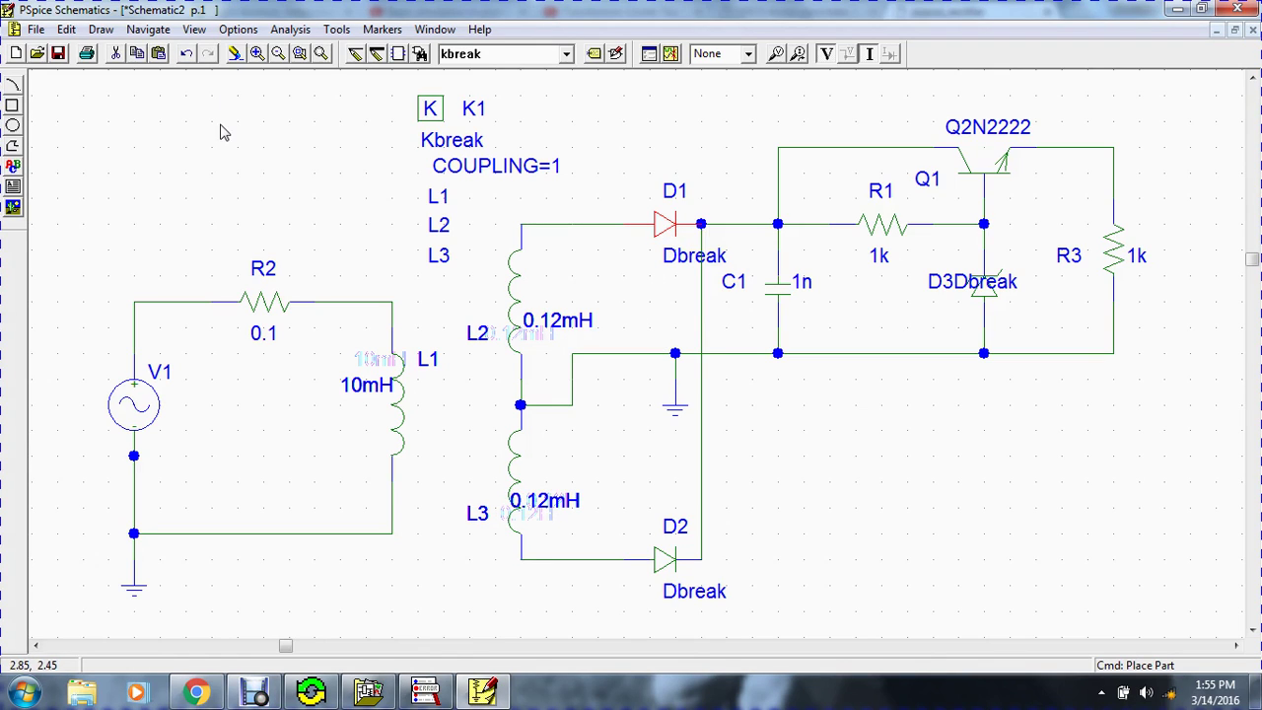
pyautogui.click(67, 30)
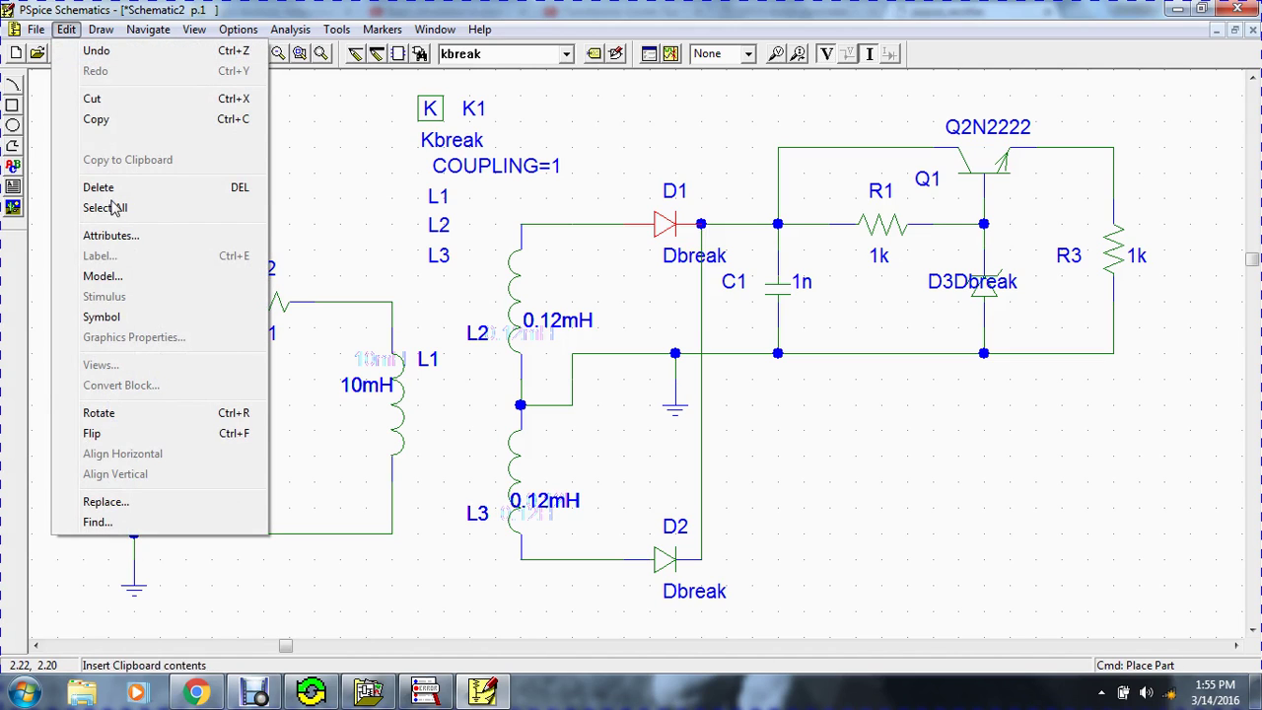
pyautogui.click(102, 276)
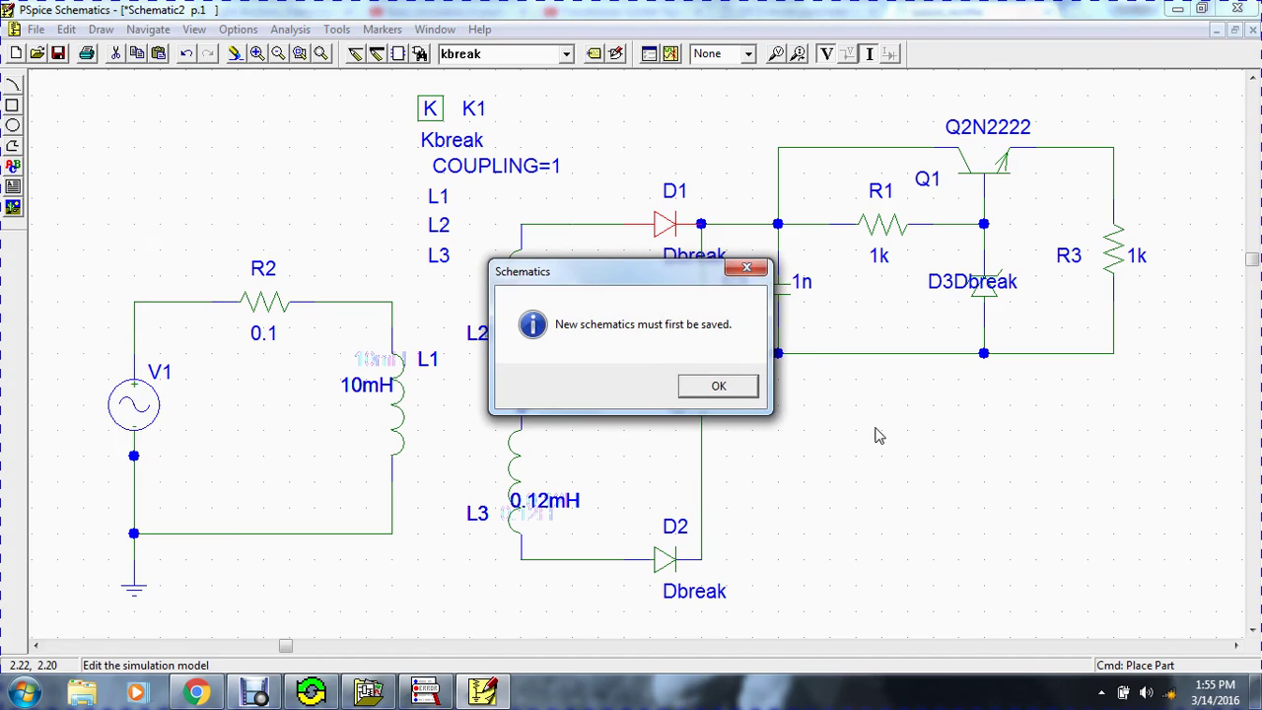
pyautogui.click(716, 387)
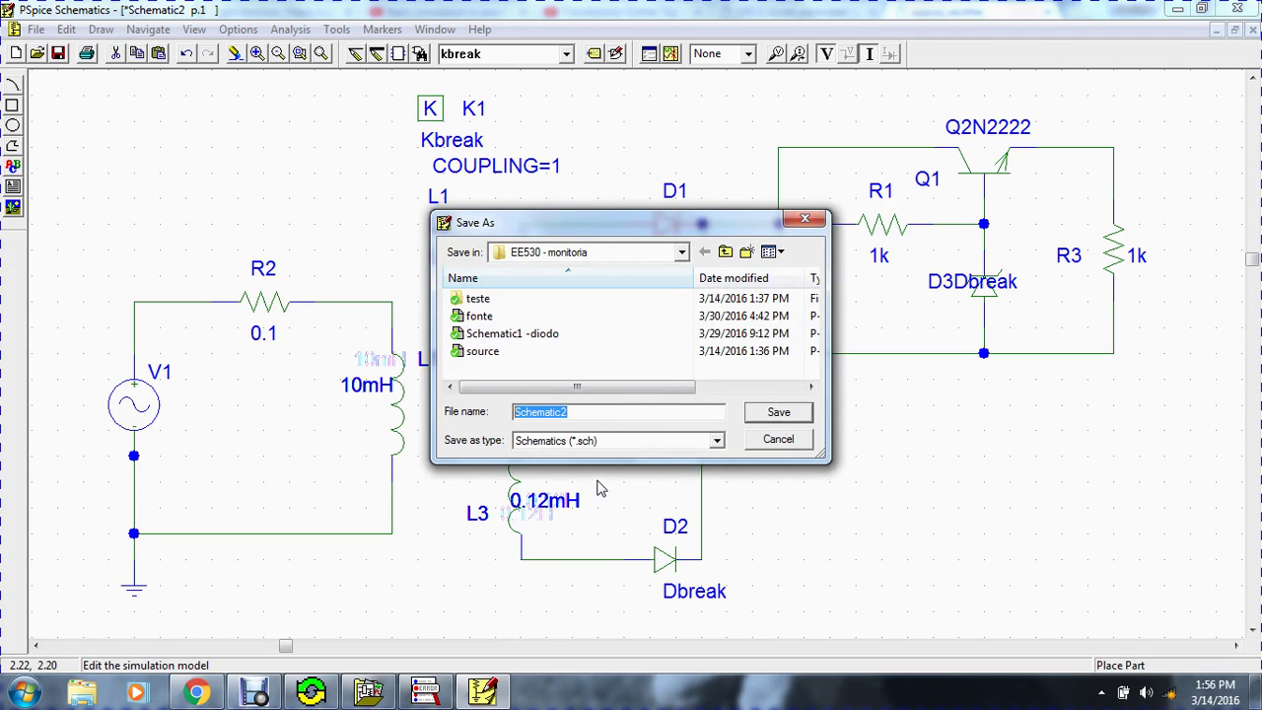
pyautogui.write('fonte')
pyautogui.press('Escape')
pyautogui.press('Return')
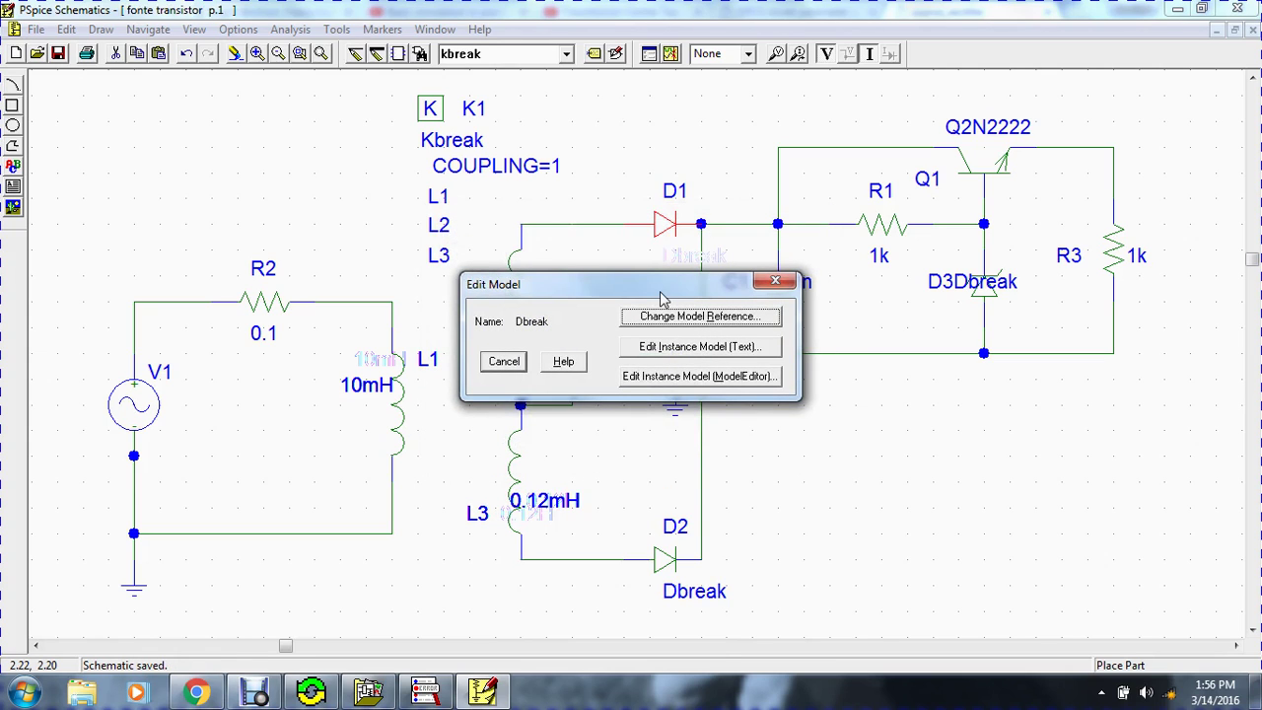
pyautogui.click(773, 282)
# Edit diode D1's instance model as text, adding the parameter VJ=0.7V.
pyautogui.click(66, 29)
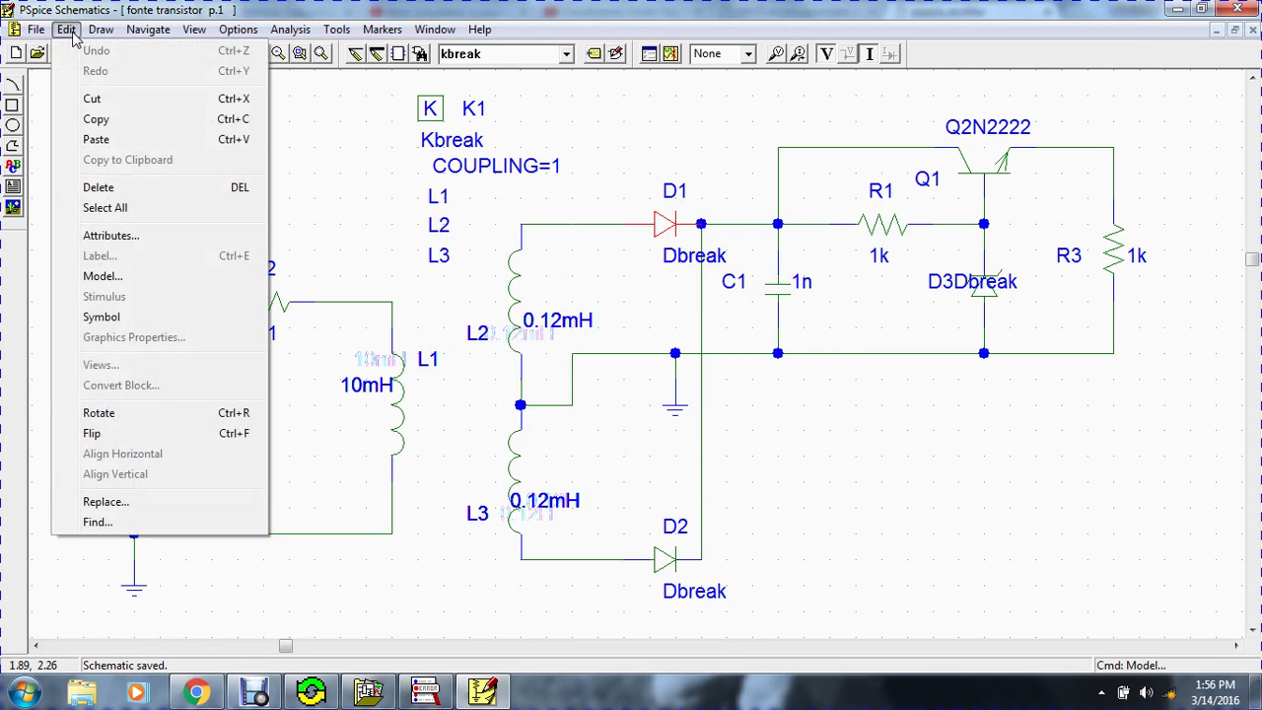
pyautogui.click(103, 276)
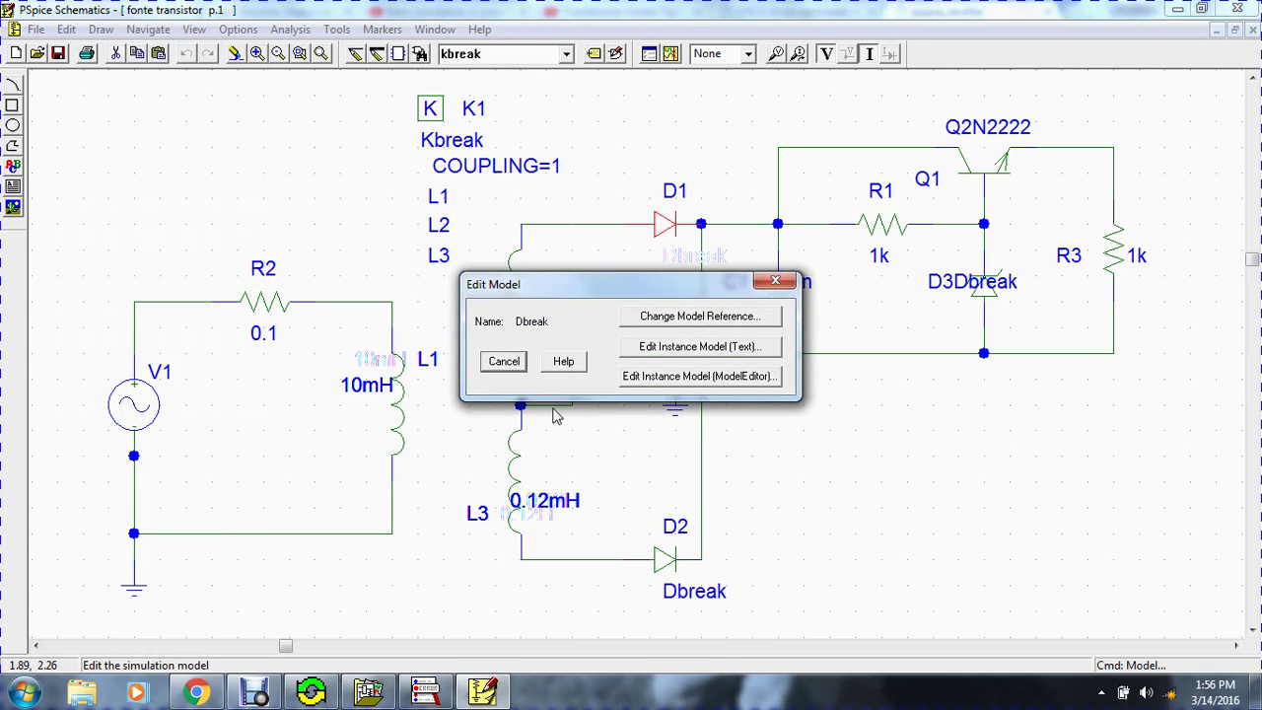
pyautogui.moveTo(597, 300); pyautogui.dragTo(557, 305)
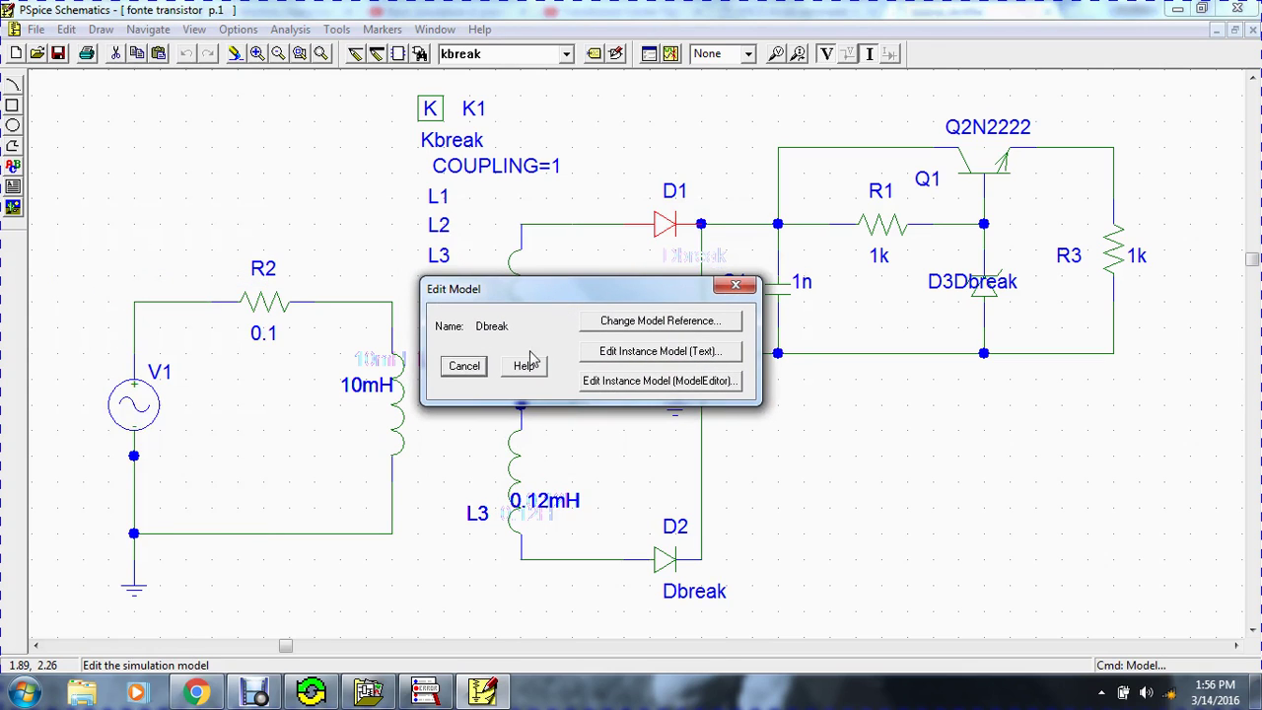
pyautogui.click(662, 352)
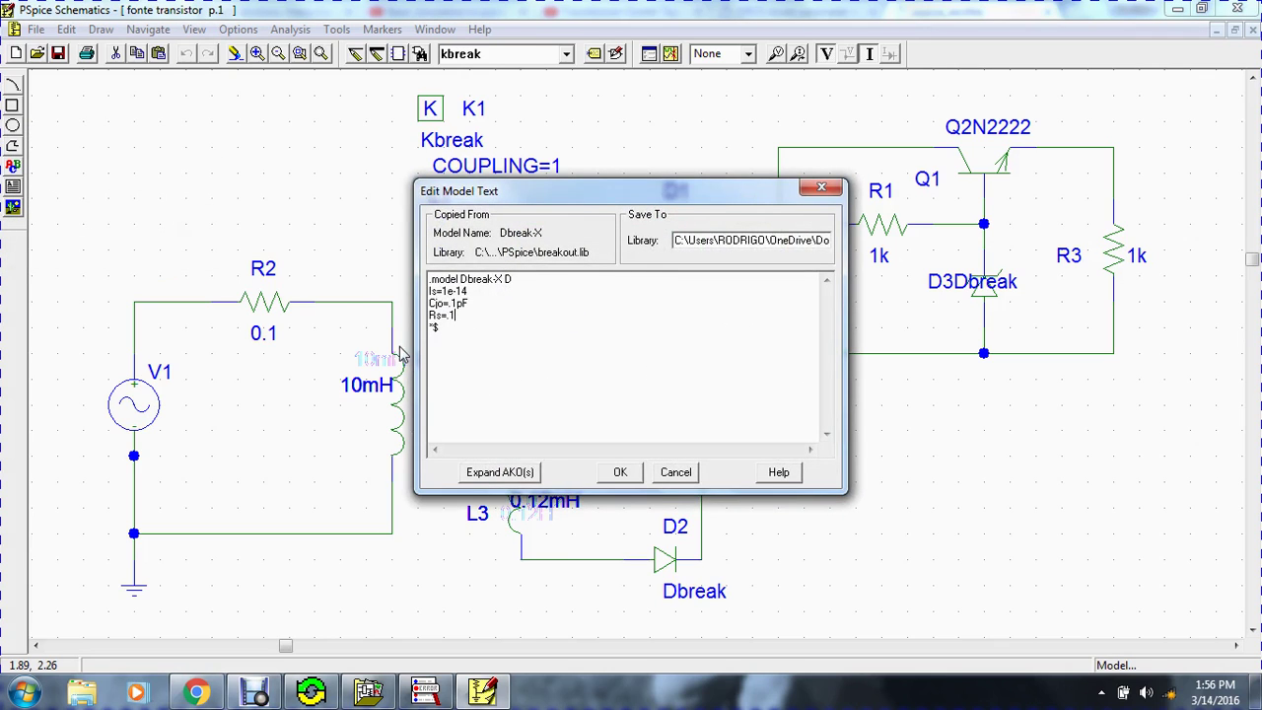
pyautogui.moveTo(624, 199); pyautogui.dragTo(662, 258)
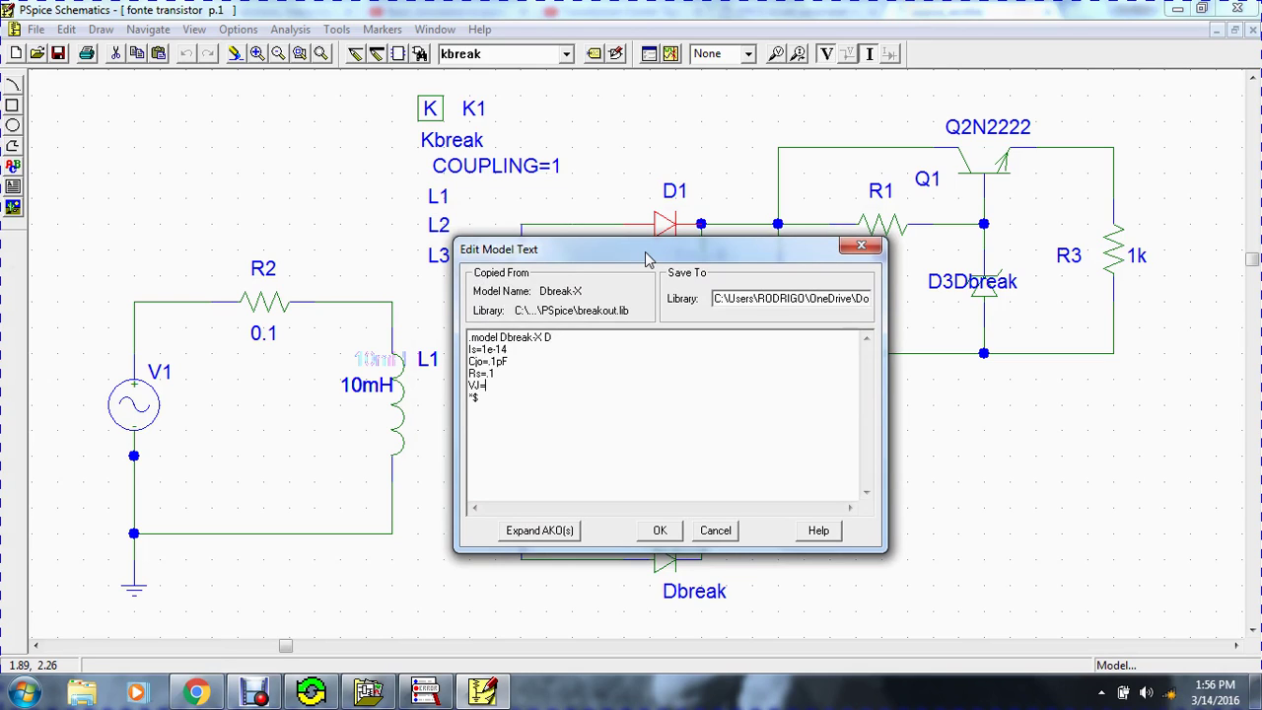
pyautogui.write('.7V')
pyautogui.click(659, 530)
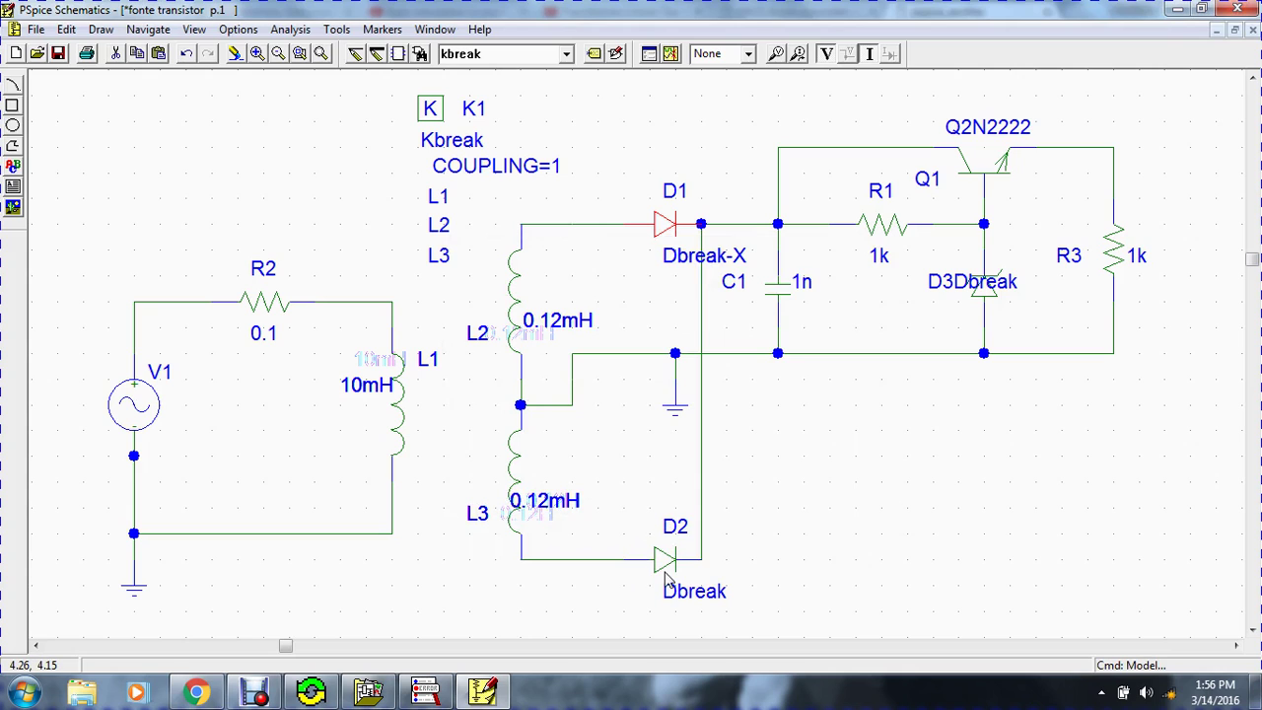
# Add VJ=0.7V to diode D2's instance model text.
pyautogui.click(67, 30)
pyautogui.click(102, 277)
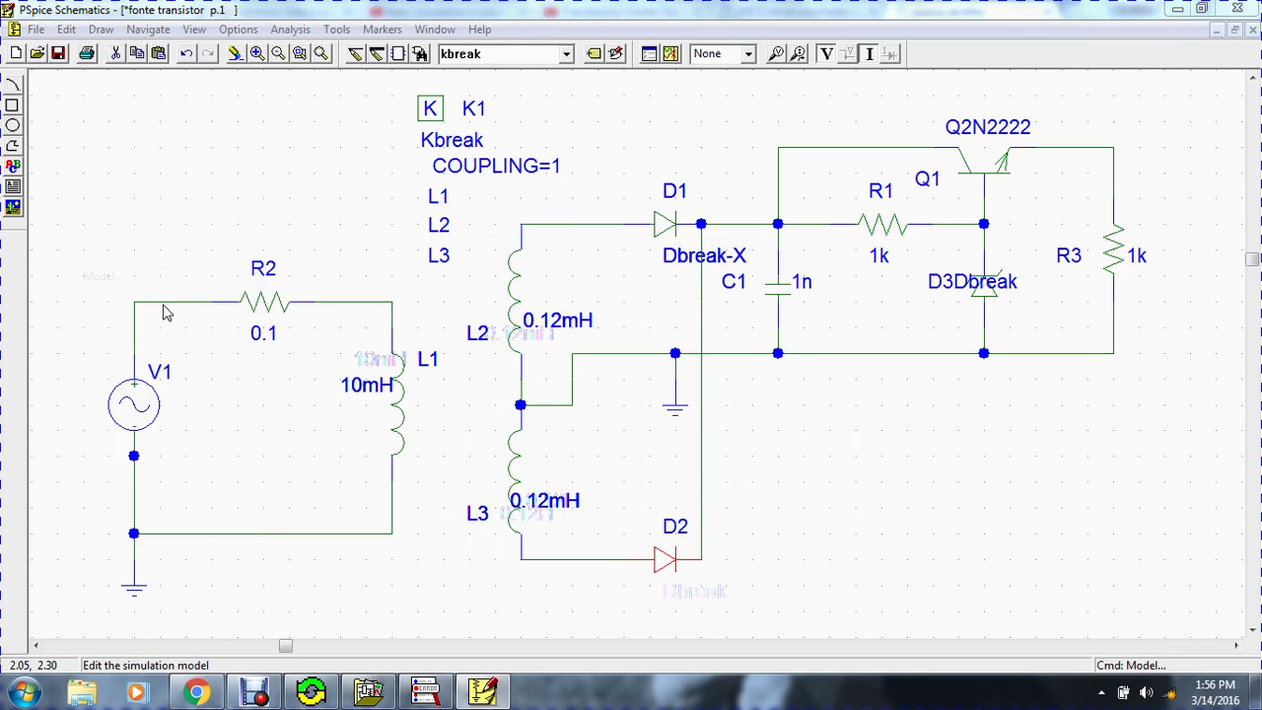
pyautogui.click(700, 353)
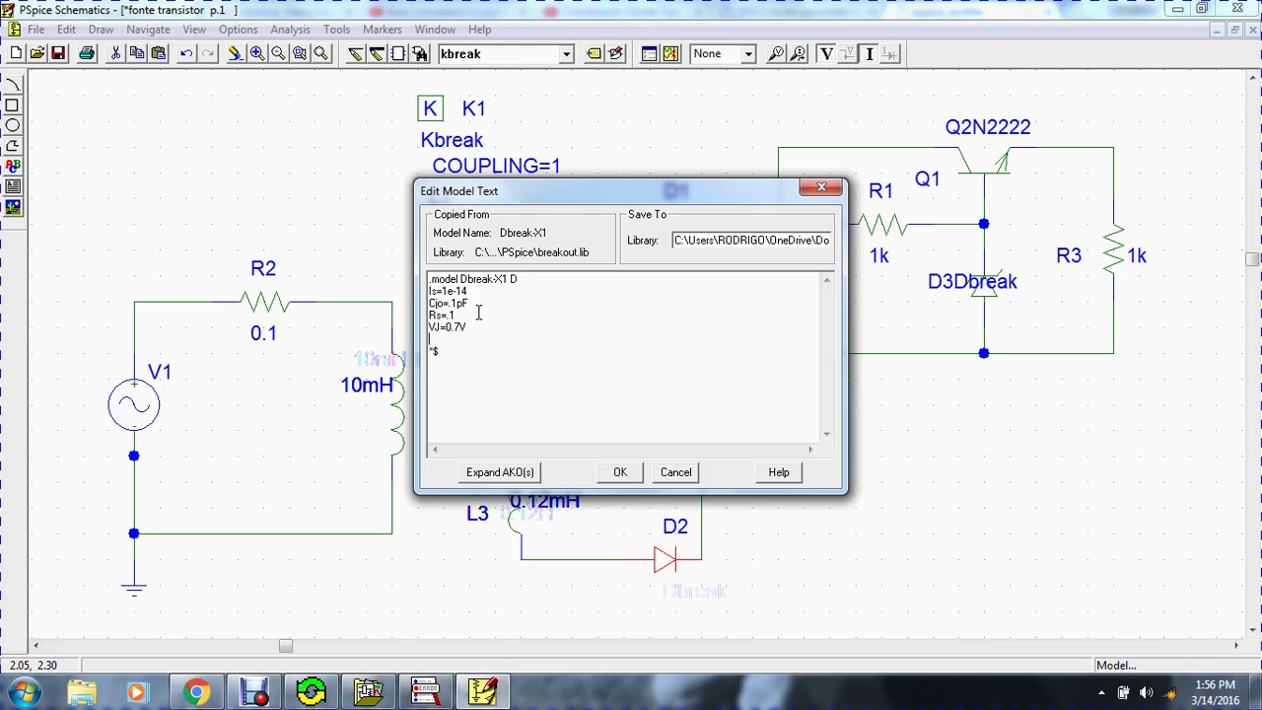
pyautogui.click(619, 472)
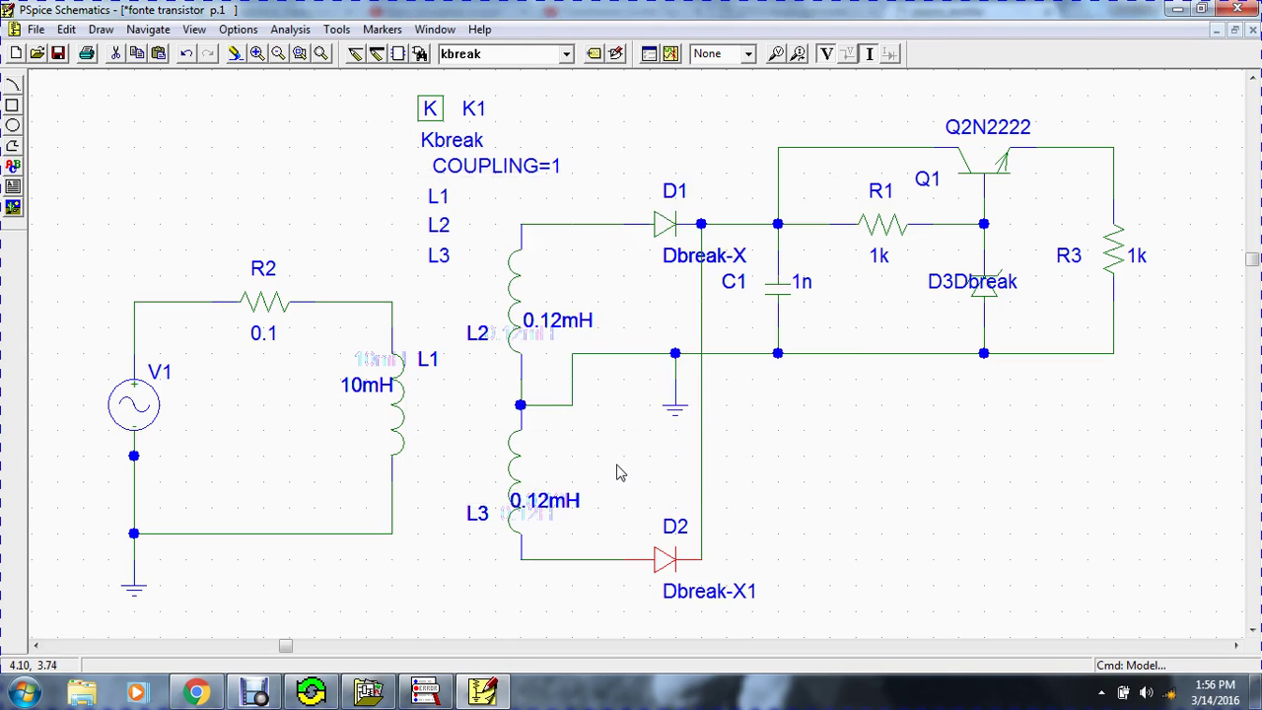
# Set capacitor C1's value to 2200uF and move the value label clear of the symbol, just above the ground wire.
pyautogui.click(794, 296)
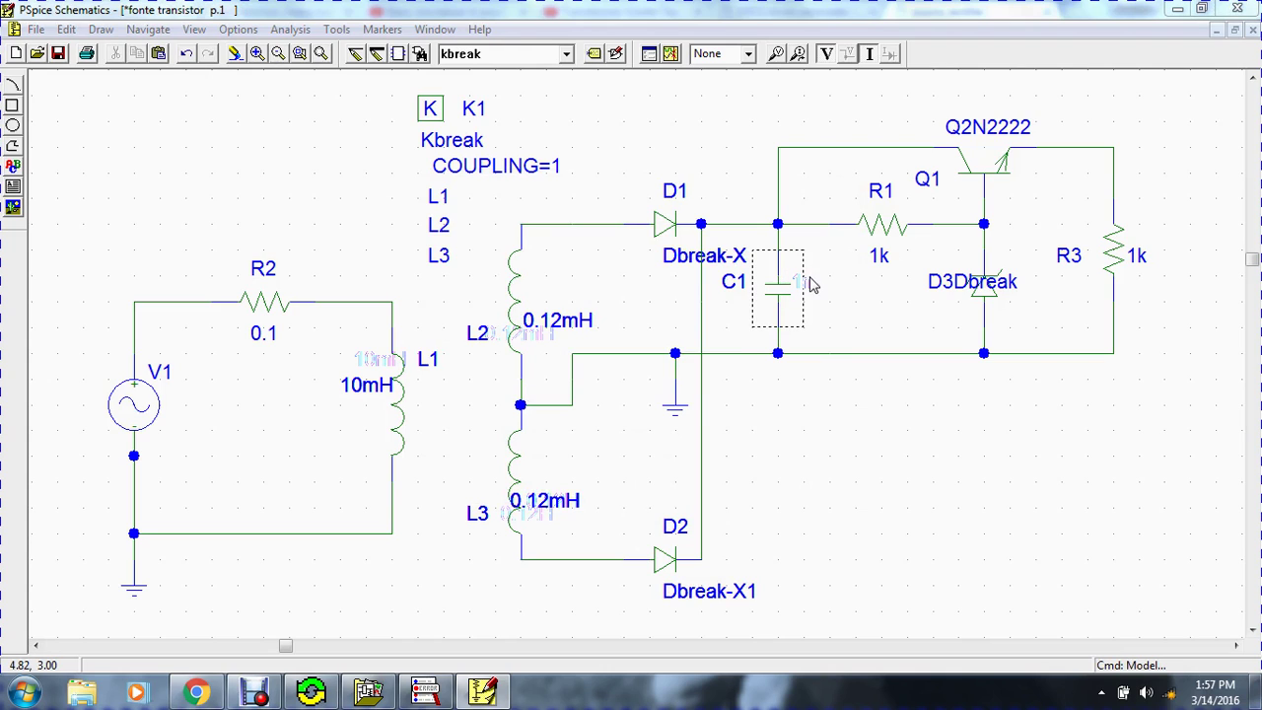
pyautogui.doubleClick(808, 283)
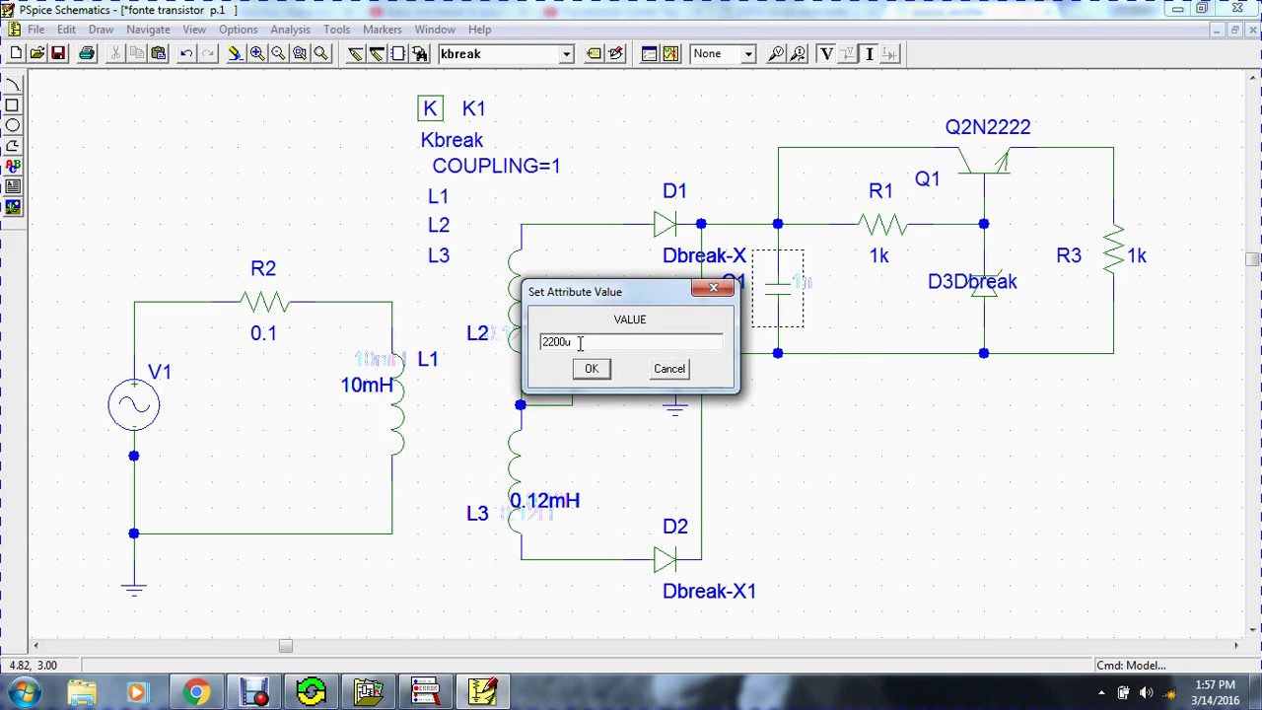
pyautogui.press('Return')
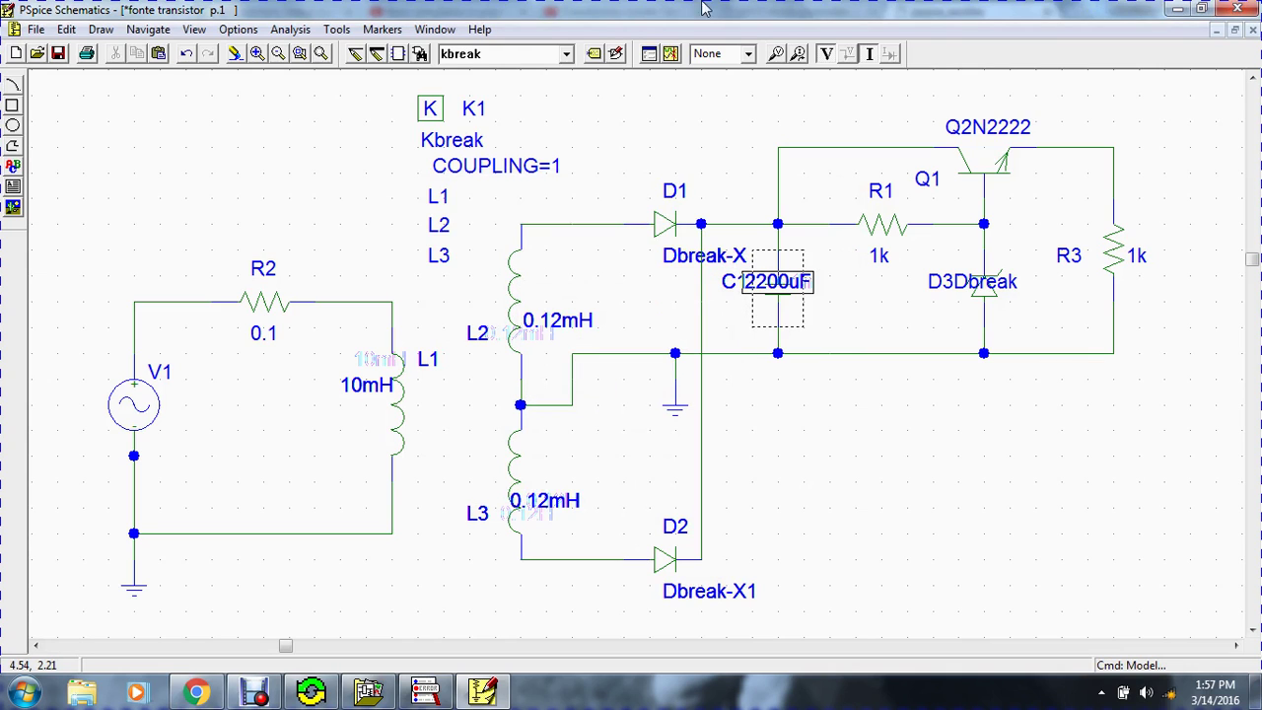
pyautogui.click(830, 340)
pyautogui.moveTo(792, 291); pyautogui.dragTo(828, 333)
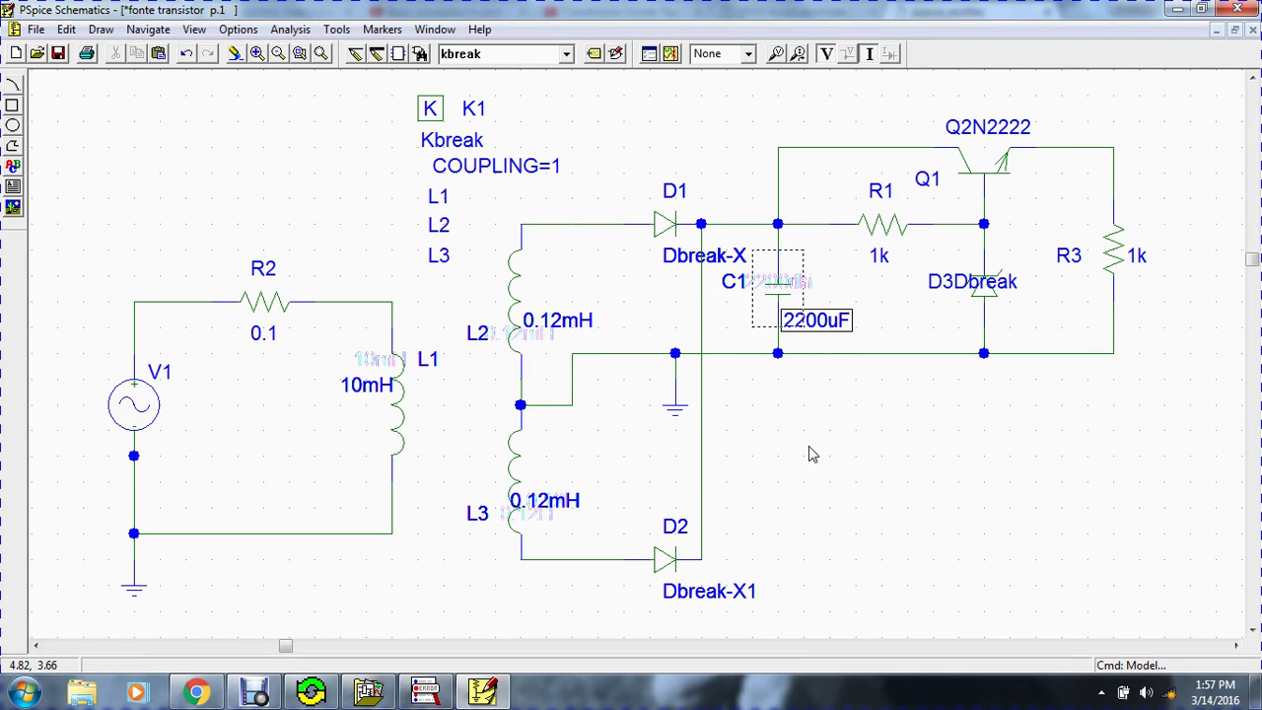
pyautogui.click(322, 56)
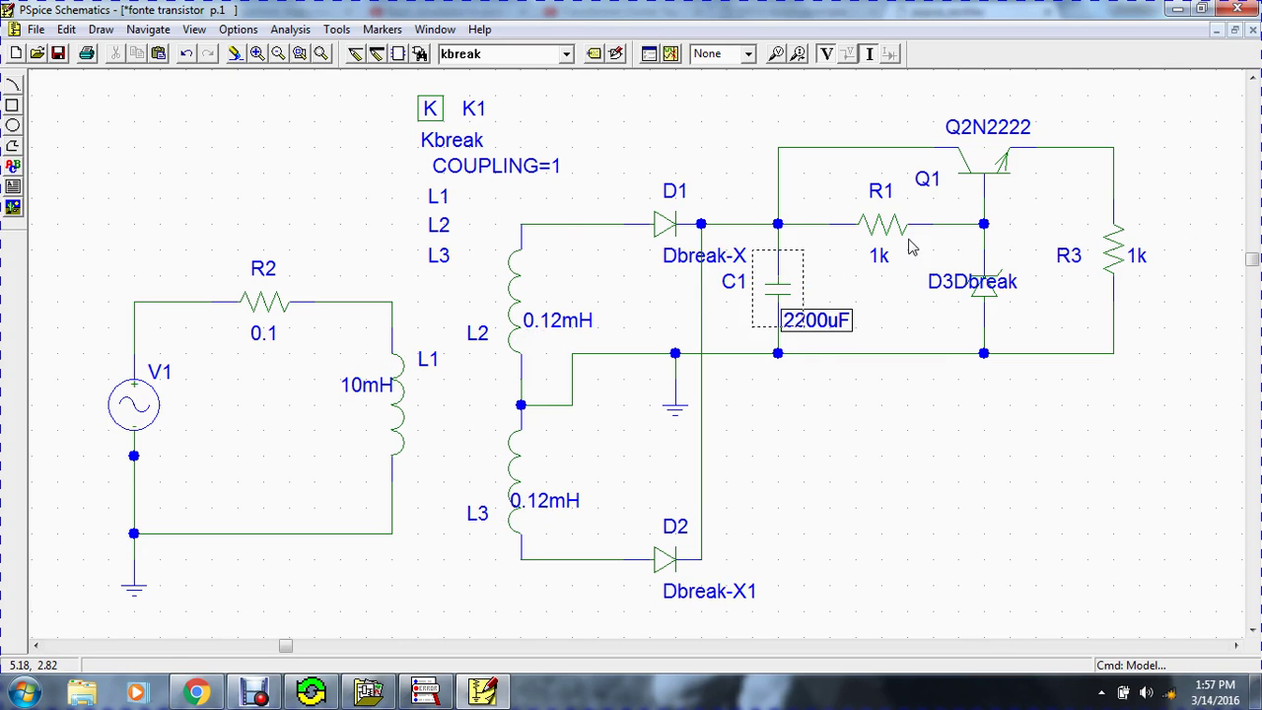
pyautogui.click(880, 229)
pyautogui.doubleClick(880, 230)
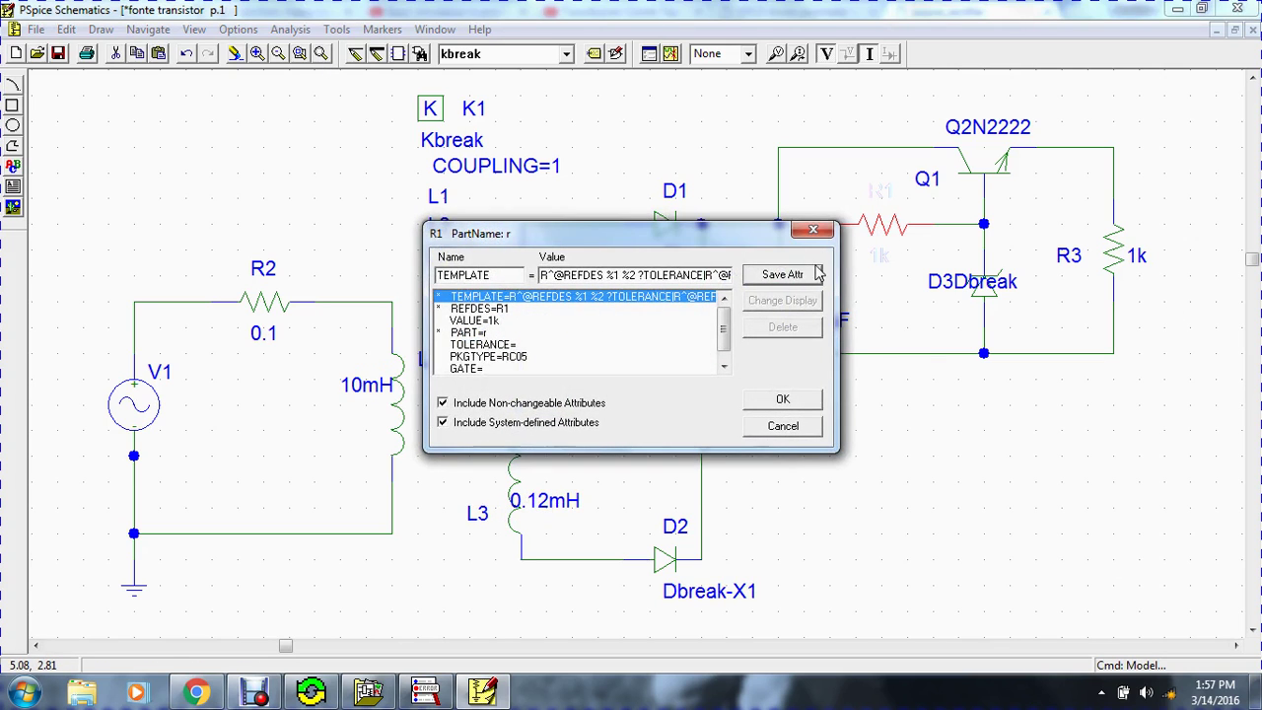
pyautogui.press('Escape')
# Set resistor R1's value to 180.
pyautogui.doubleClick(873, 260)
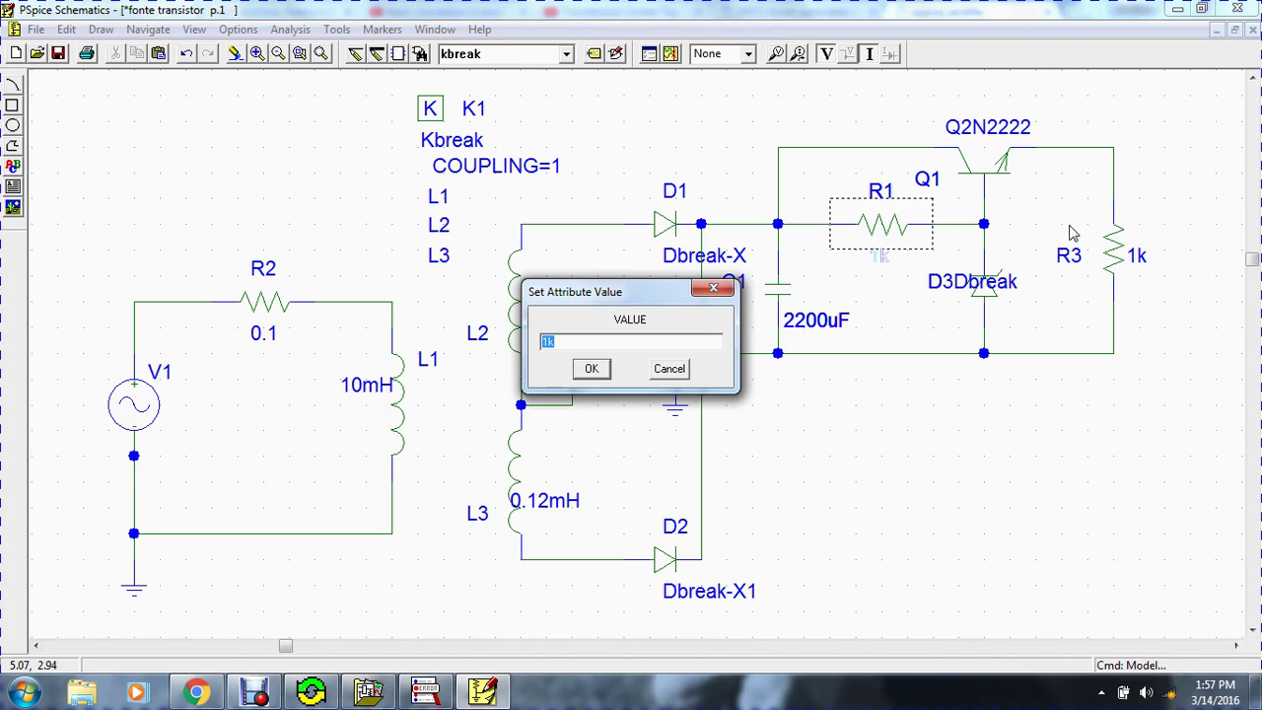
pyautogui.moveTo(610, 302); pyautogui.dragTo(604, 334)
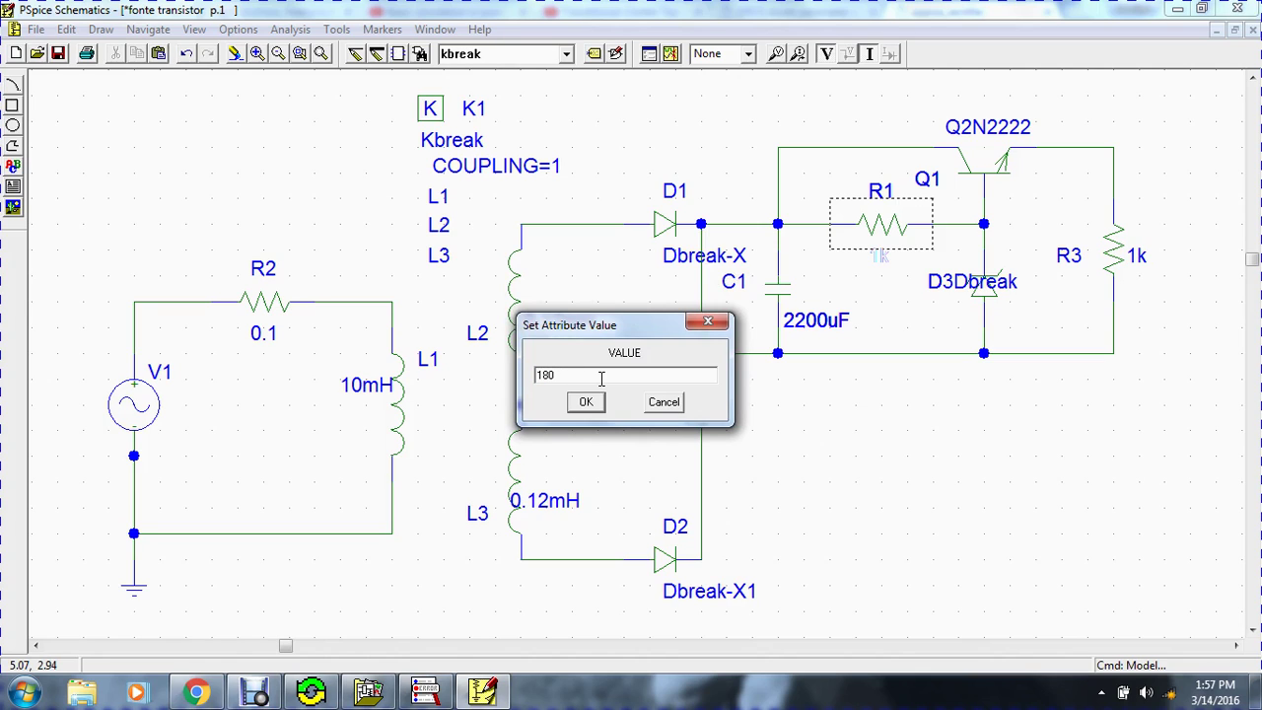
pyautogui.press('Return')
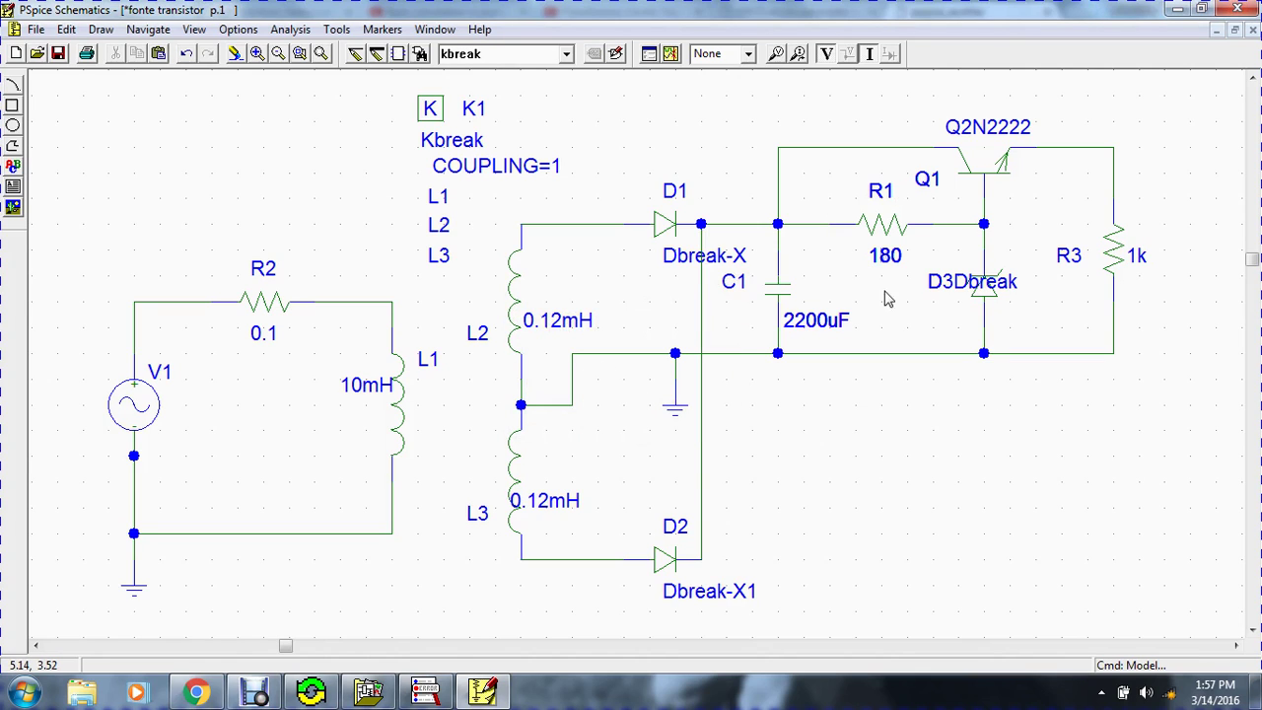
pyautogui.click(972, 282)
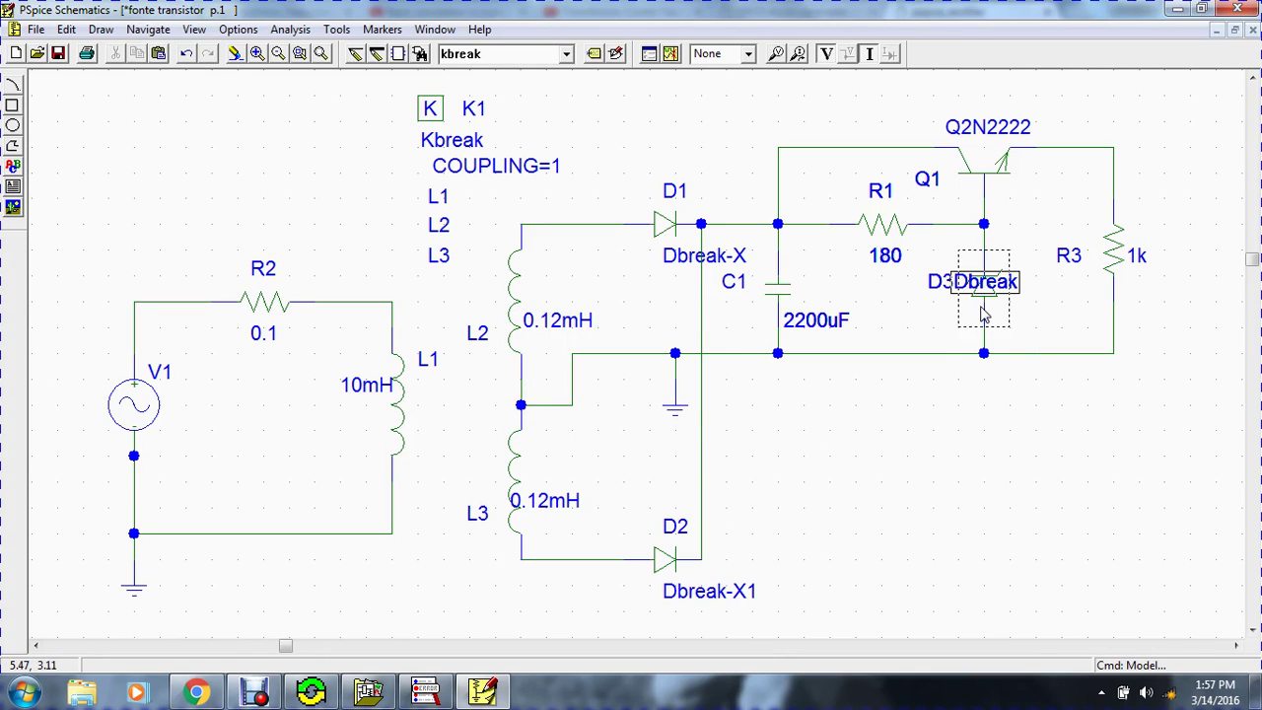
pyautogui.click(77, 32)
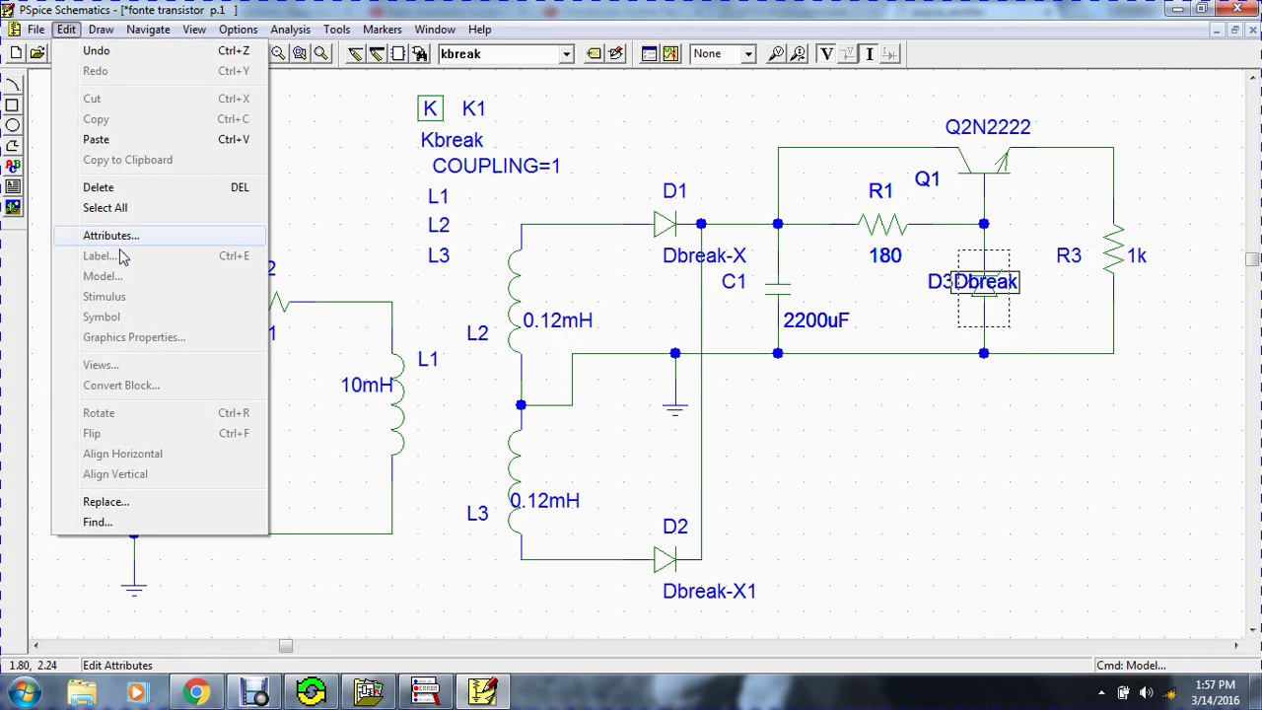
pyautogui.click(1004, 353)
# Add BV=9V to diode D3's instance model text and move its model label below and beside the diode symbol.
pyautogui.click(993, 296)
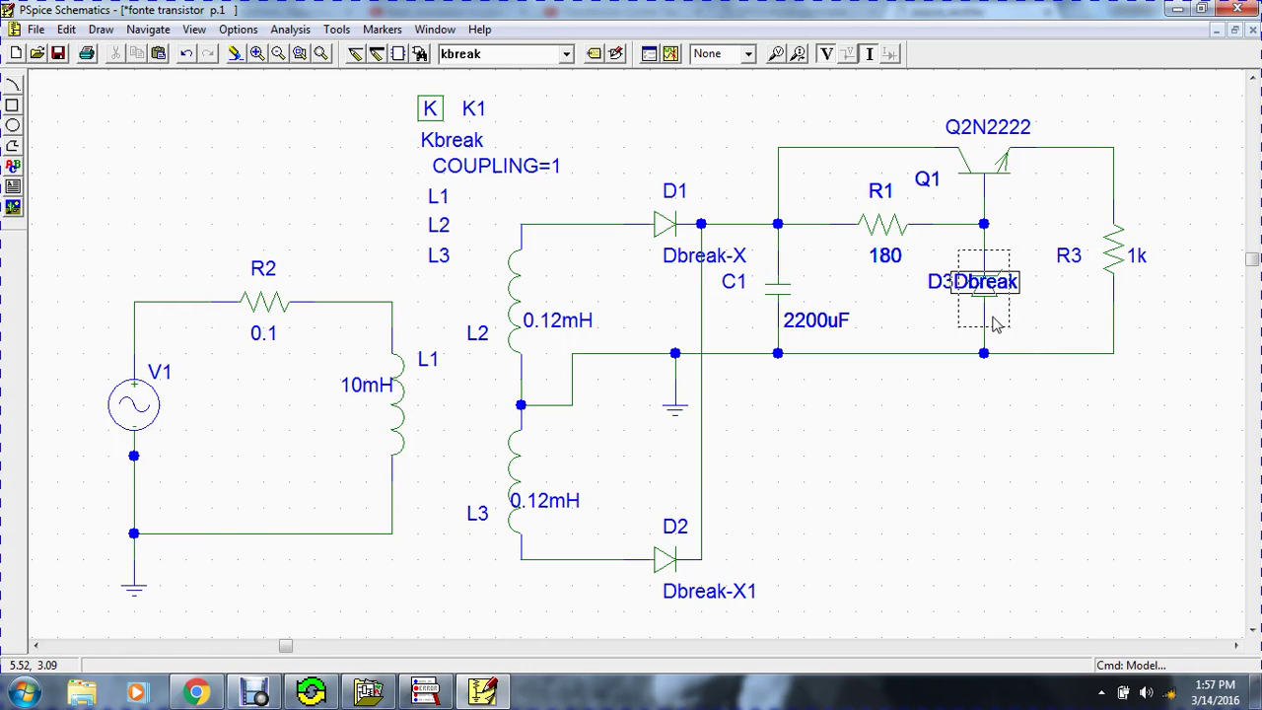
pyautogui.click(66, 30)
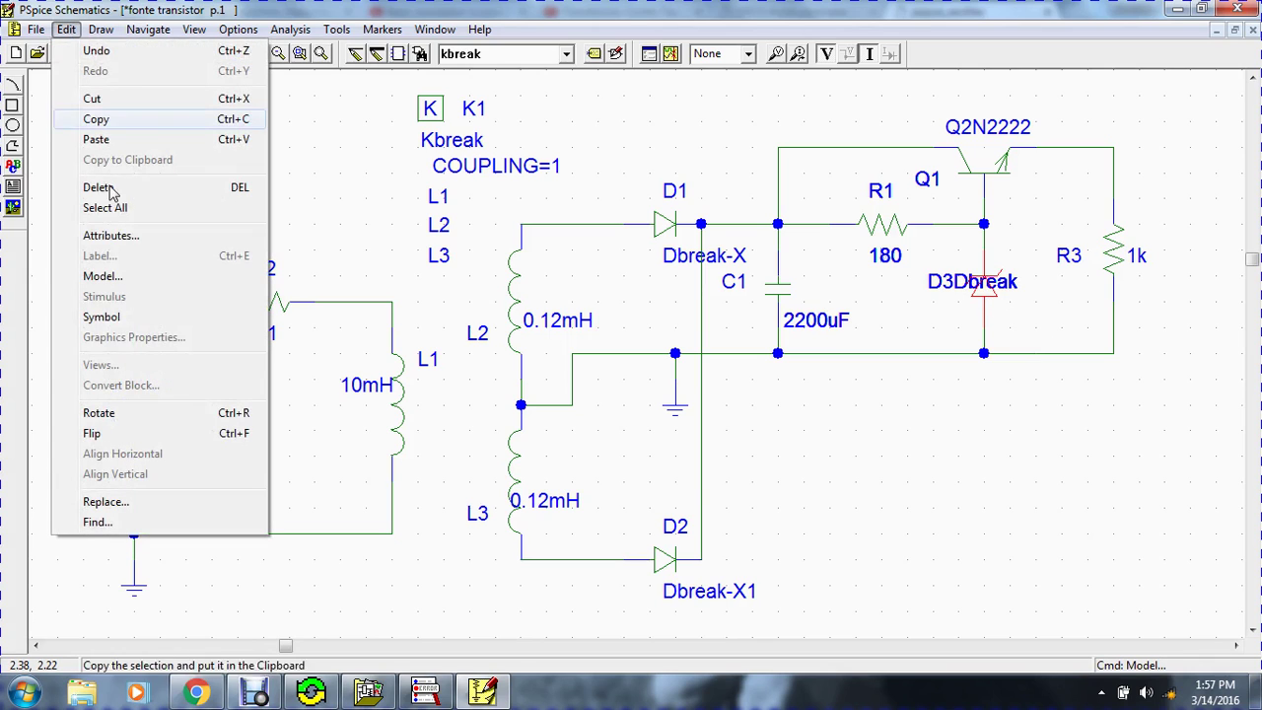
pyautogui.click(110, 276)
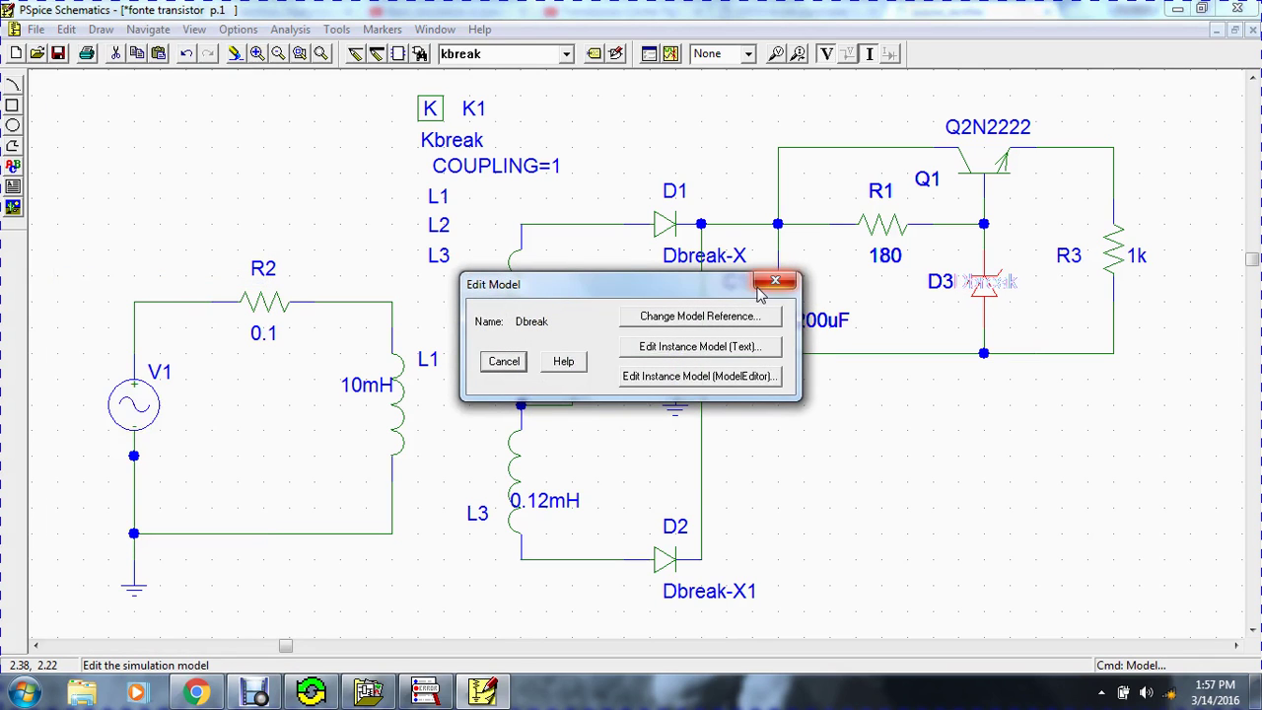
pyautogui.click(730, 350)
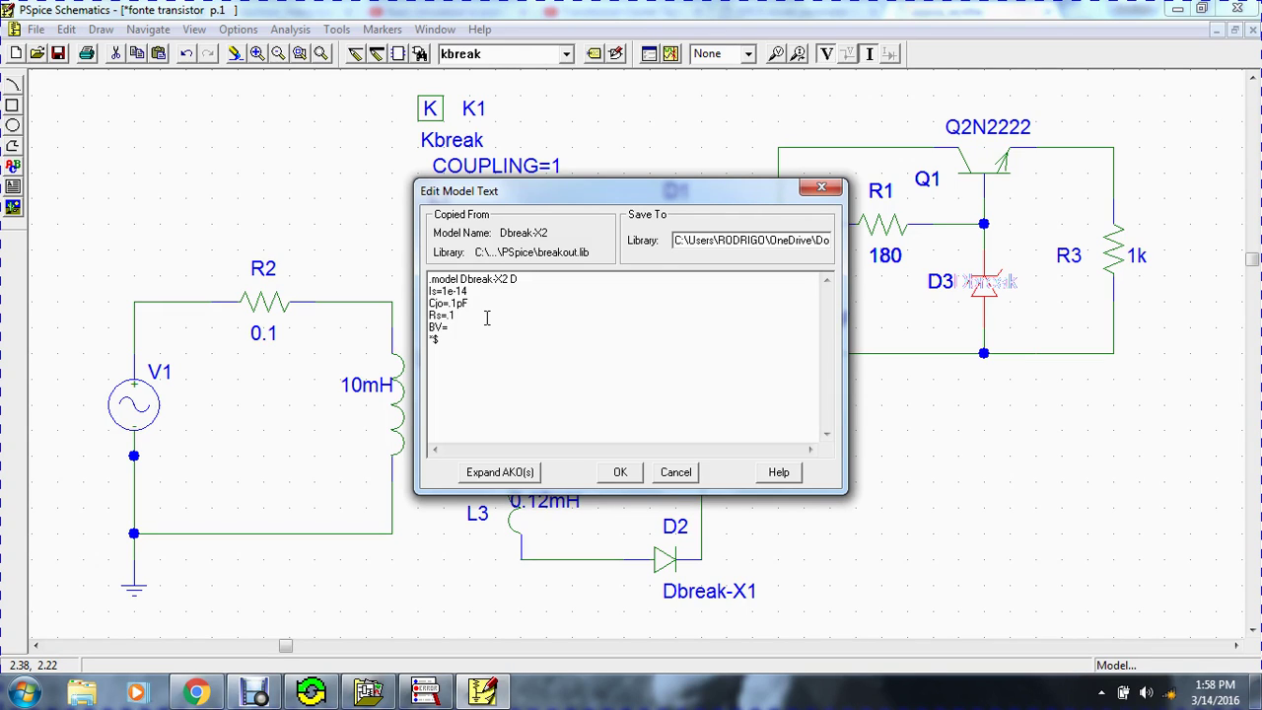
pyautogui.write('9V')
pyautogui.press('Return')
pyautogui.click(618, 475)
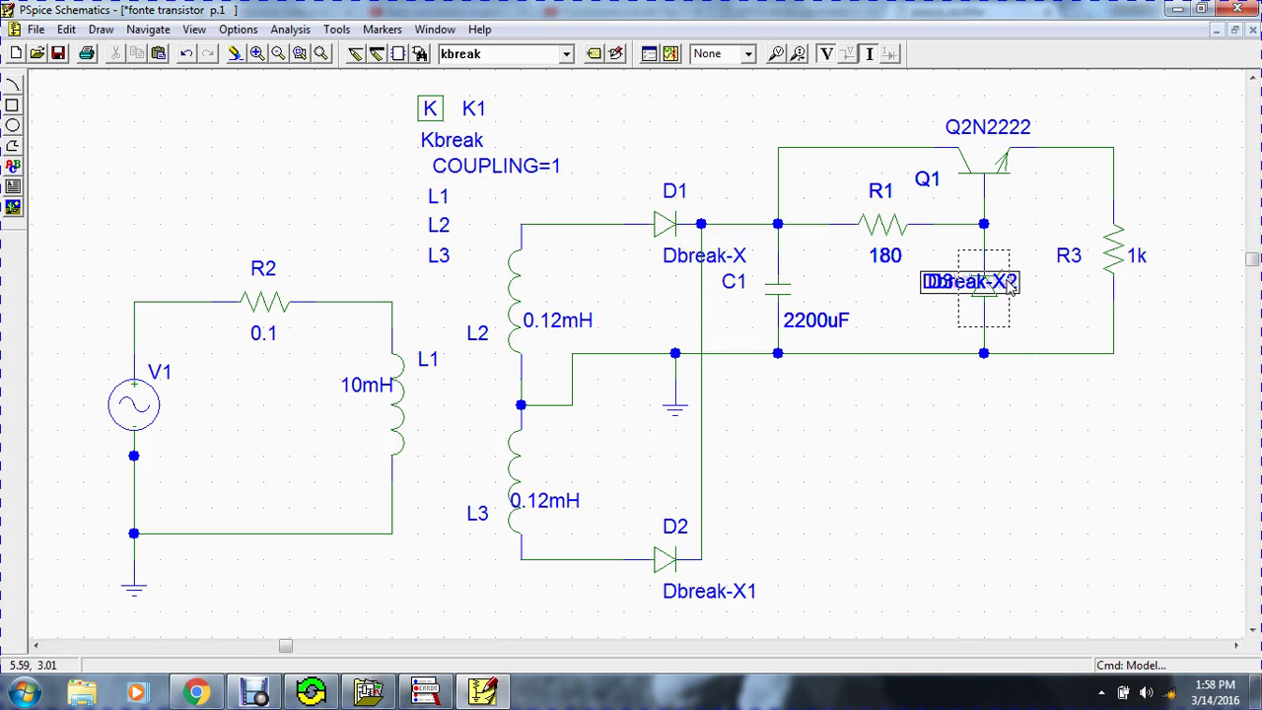
pyautogui.moveTo(1004, 292); pyautogui.dragTo(1075, 324)
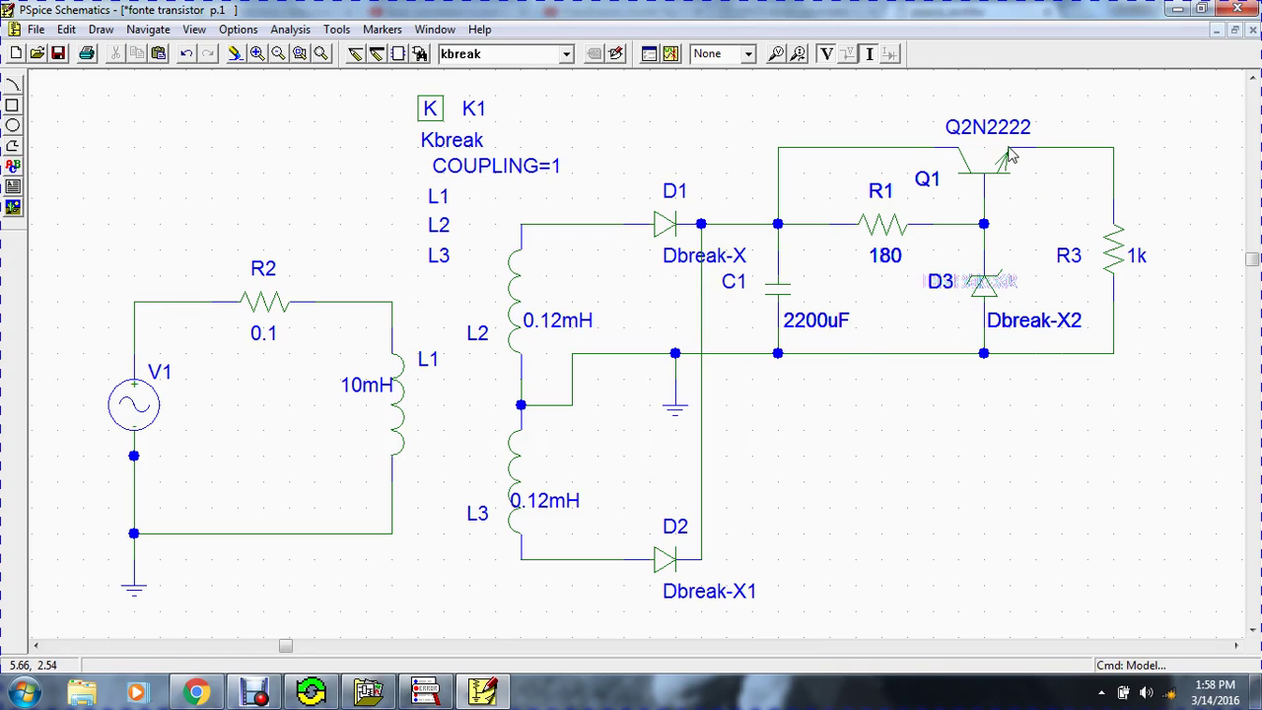
# Set load resistor R3's value to 900.
pyautogui.doubleClick(1137, 255)
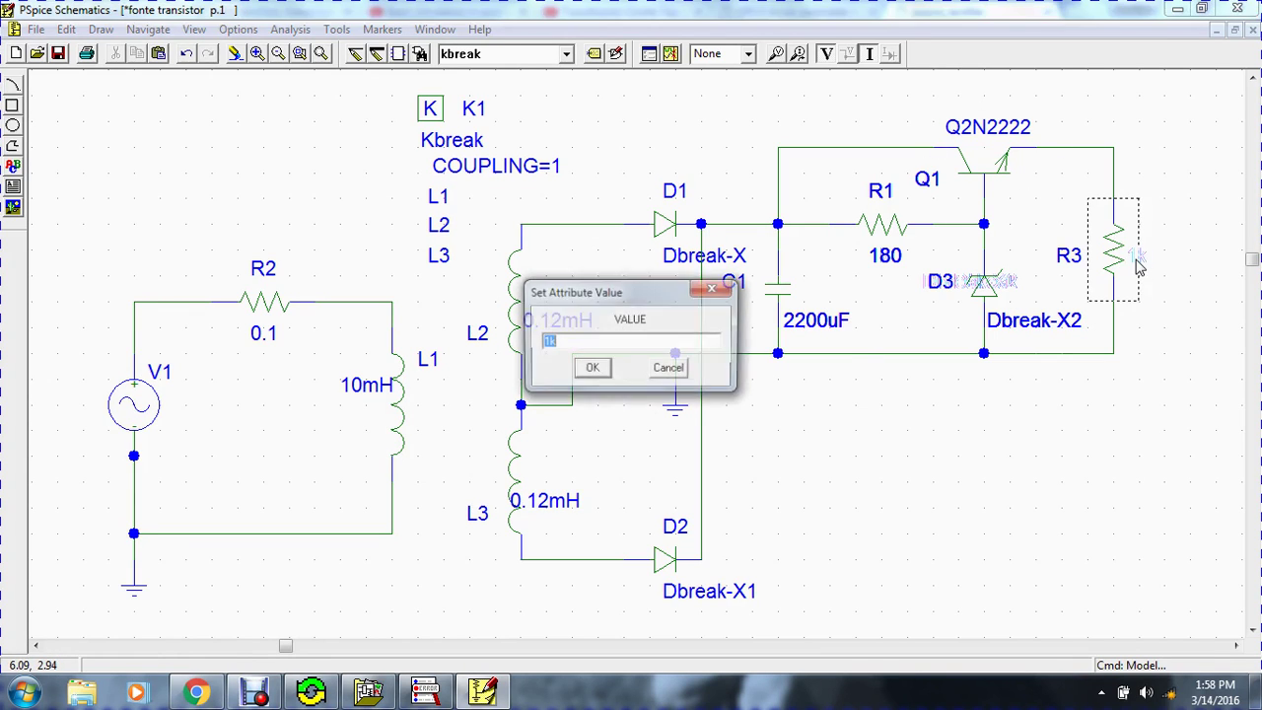
pyautogui.click(653, 343)
pyautogui.doubleClick(653, 343)
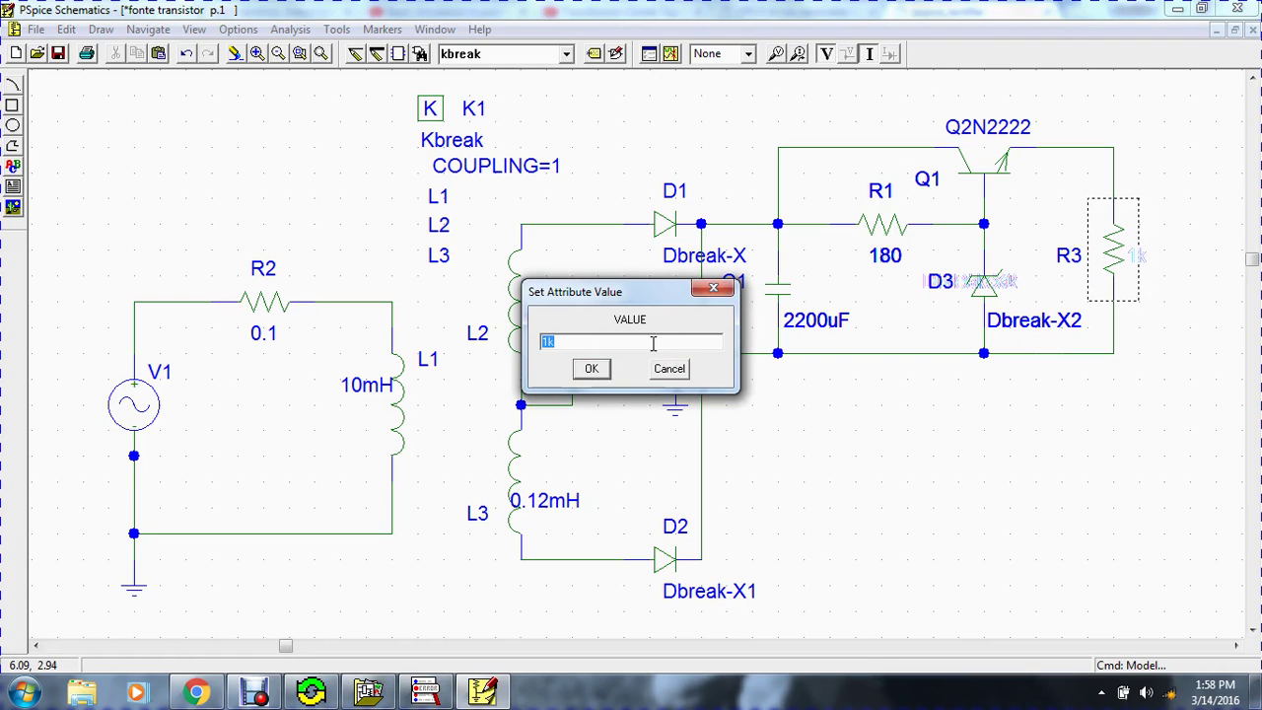
pyautogui.write('900')
pyautogui.press('Return')
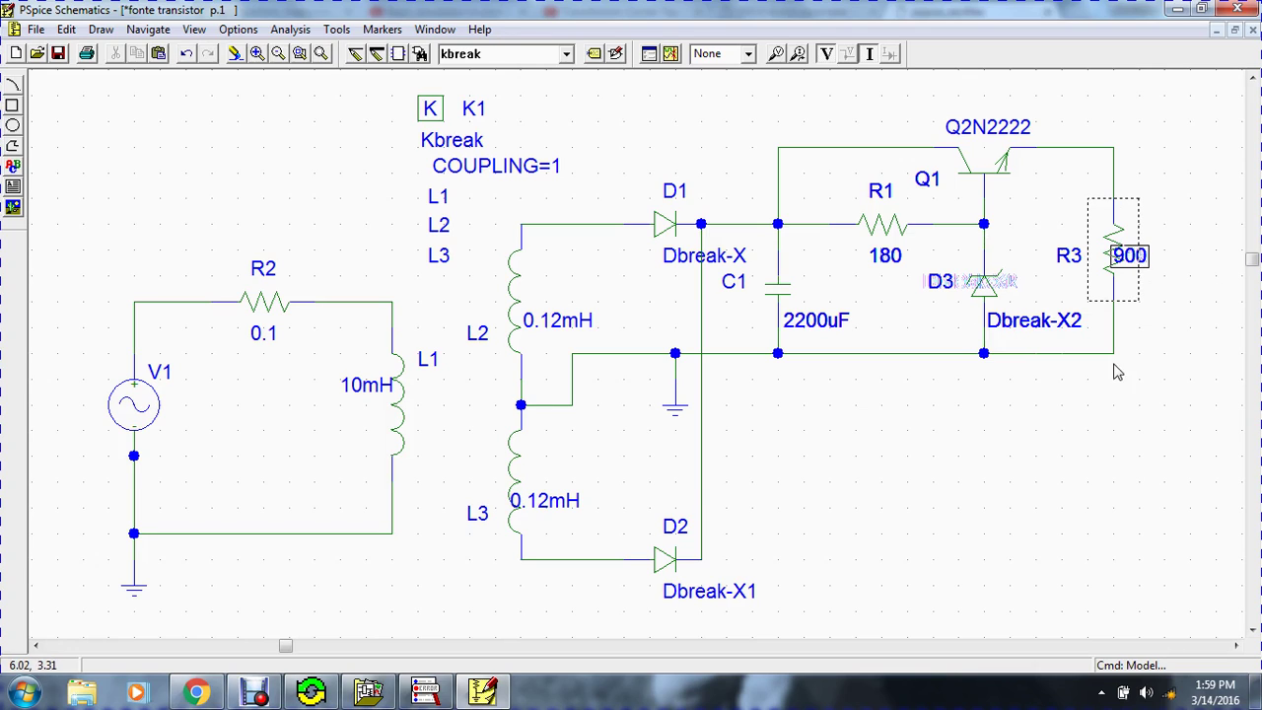
pyautogui.click(1031, 488)
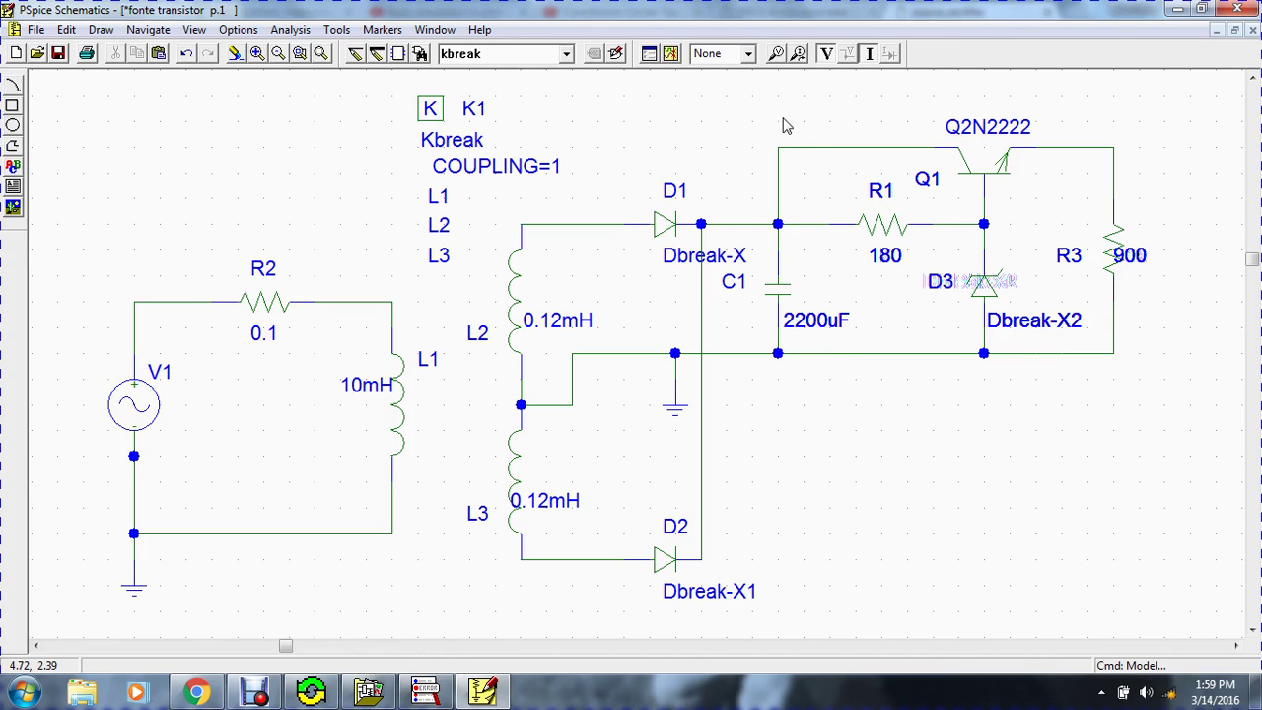
# Place voltage markers on the wire corner above R3 and on the corner above C1 that feeds Q1's collector.
pyautogui.click(776, 61)
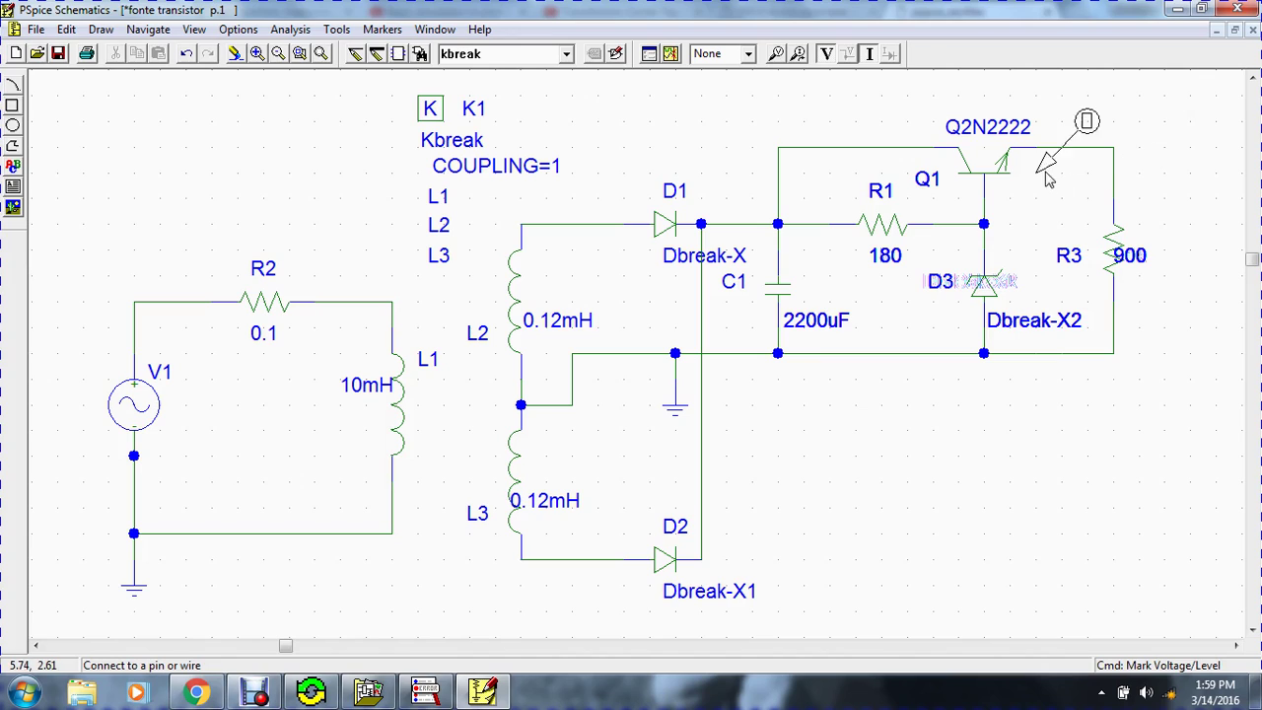
pyautogui.click(1122, 160)
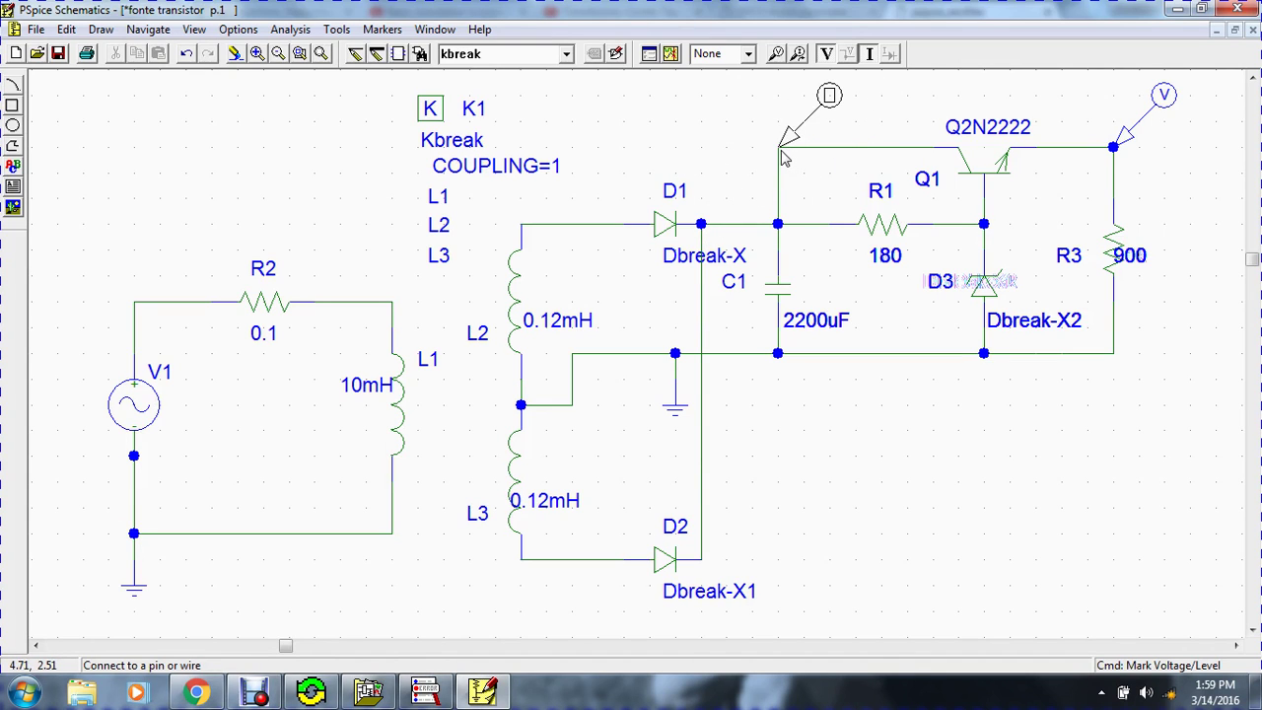
pyautogui.click(783, 155)
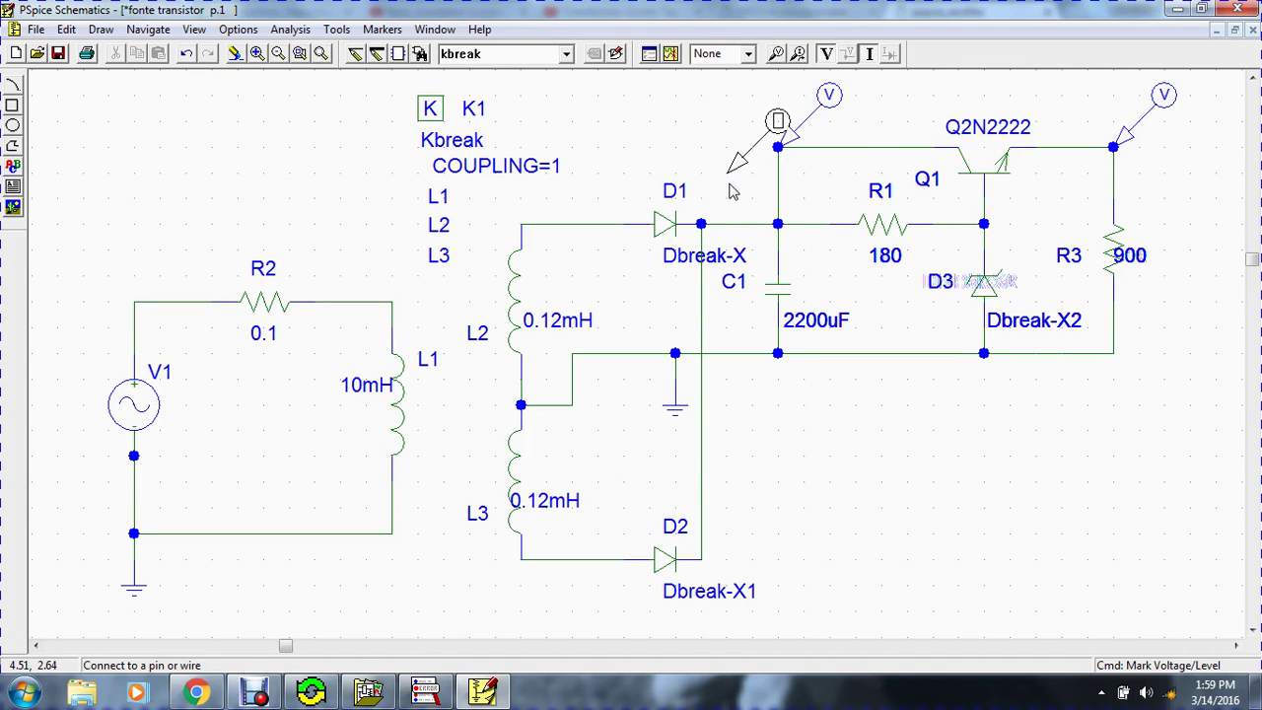
pyautogui.rightClick(641, 192)
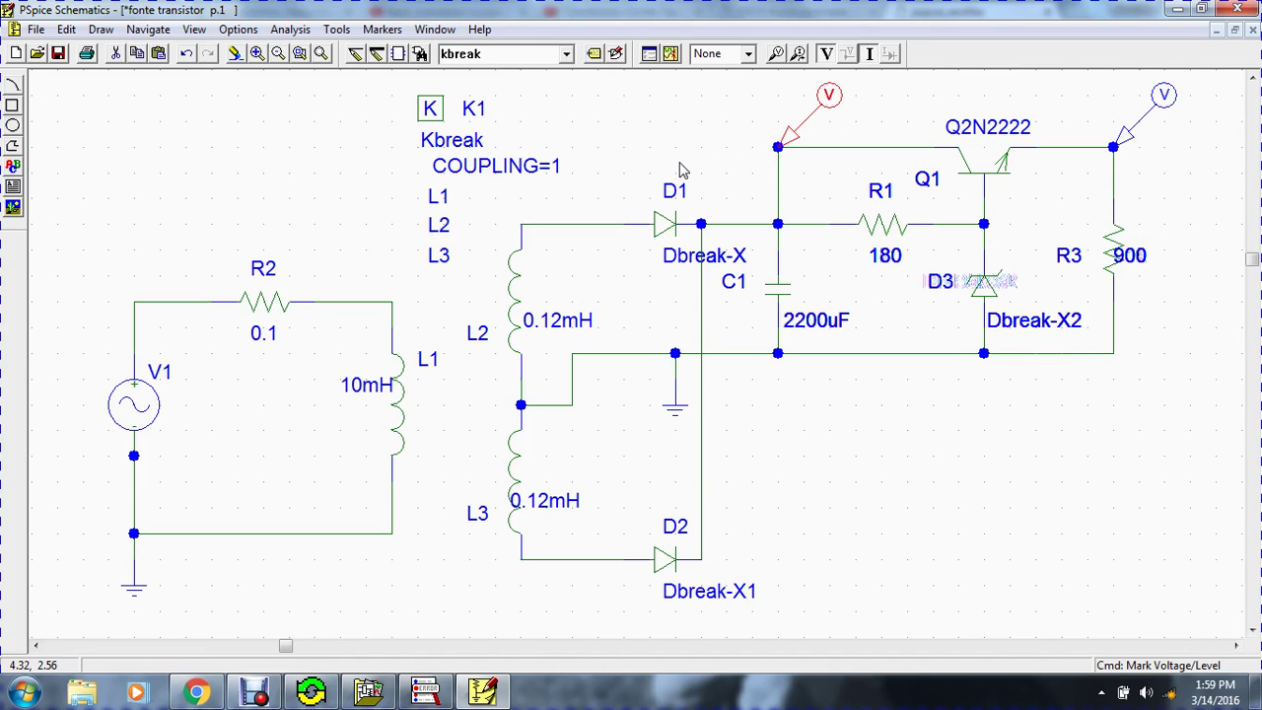
# Enable transient analysis with a final time of 50ms in the analysis setup.
pyautogui.click(650, 55)
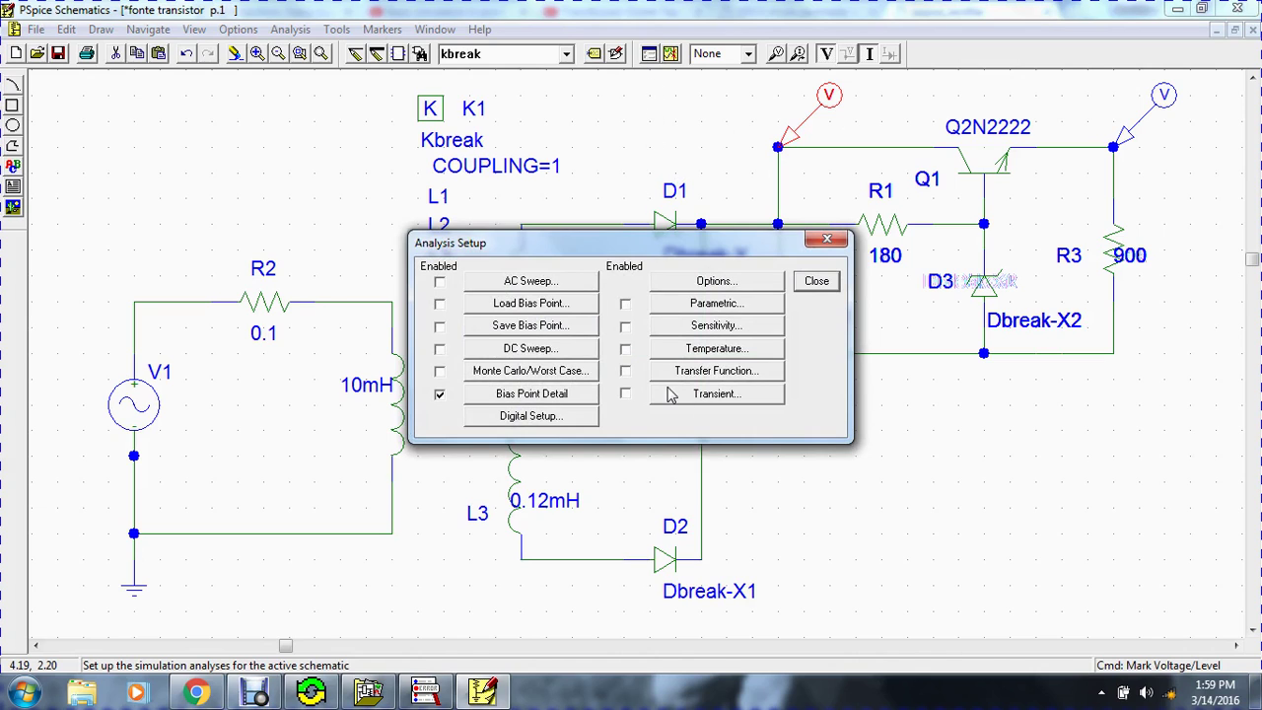
pyautogui.click(714, 399)
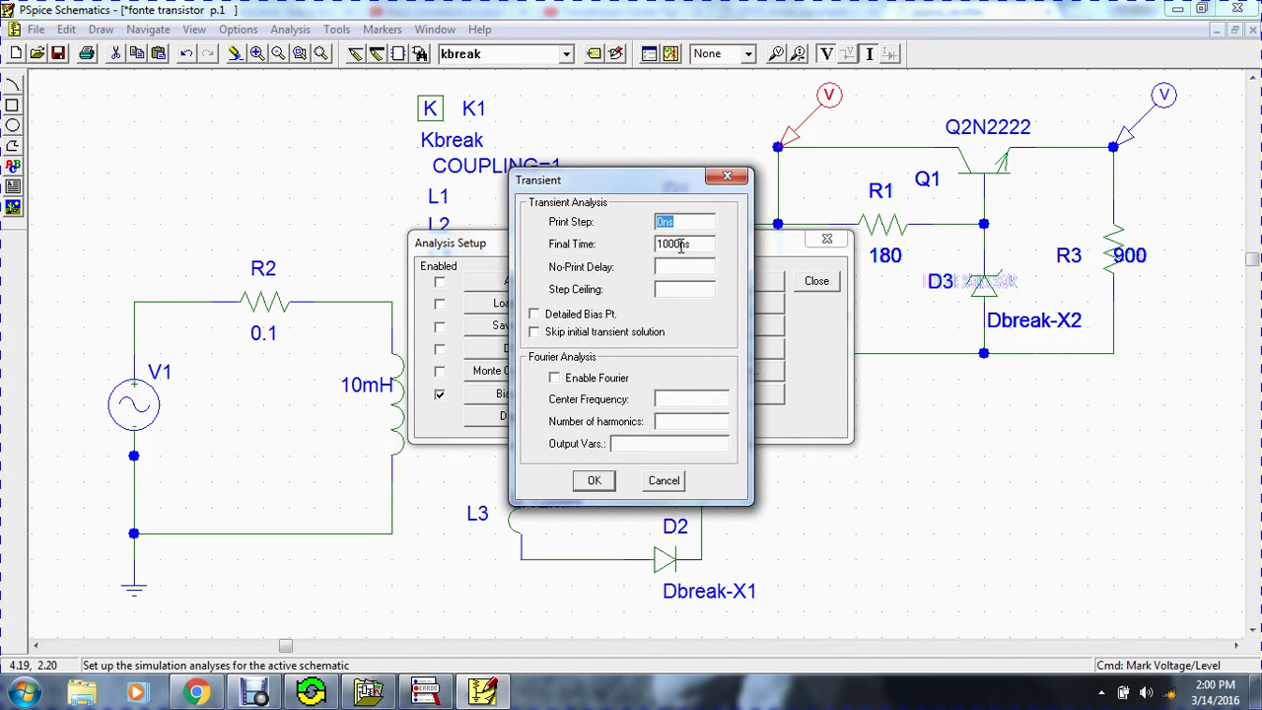
pyautogui.moveTo(680, 245); pyautogui.dragTo(652, 244)
pyautogui.write('50ms')
pyautogui.click(594, 480)
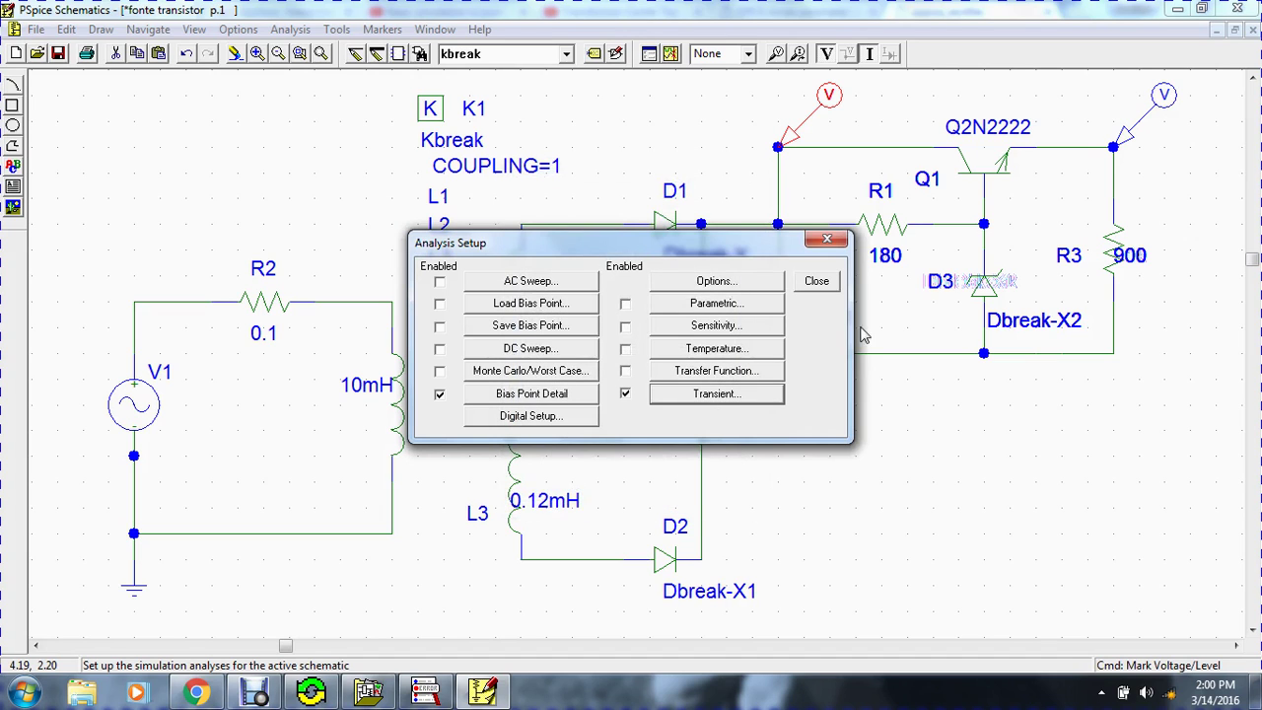
pyautogui.click(820, 284)
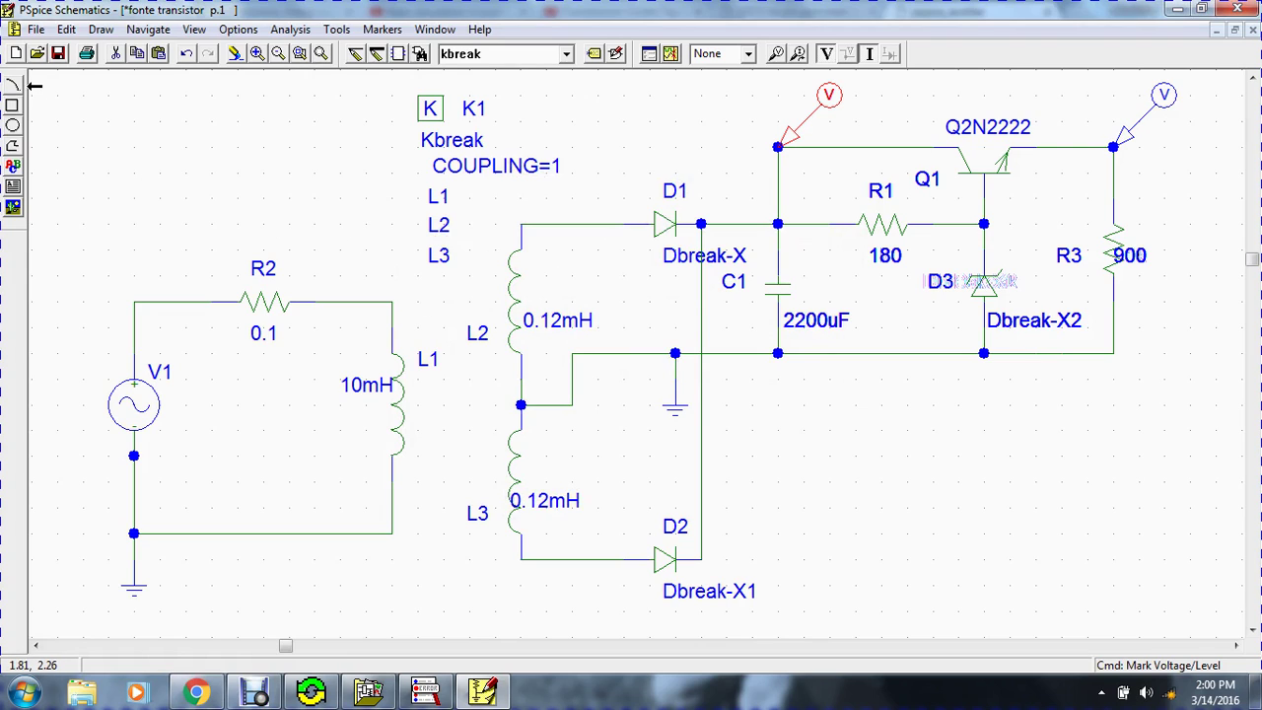
# Save the schematic, simulate it, and view the resulting voltage plot before closing it.
pyautogui.click(57, 53)
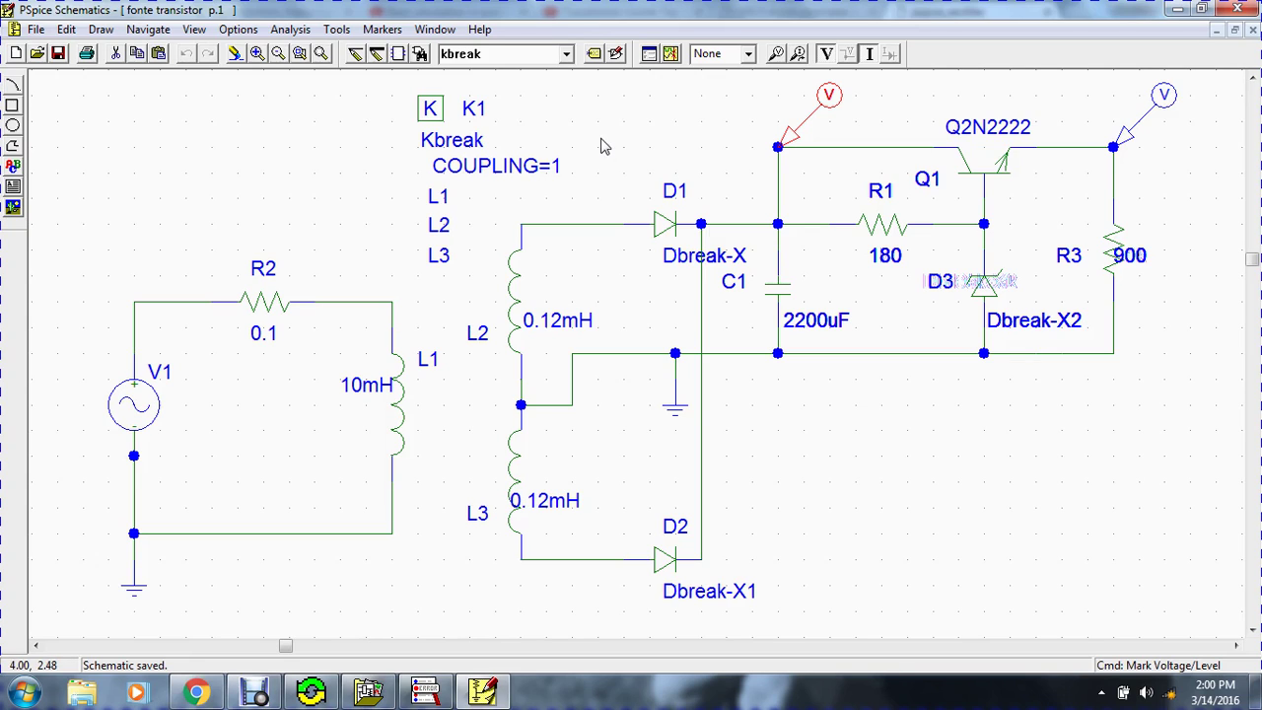
pyautogui.click(671, 55)
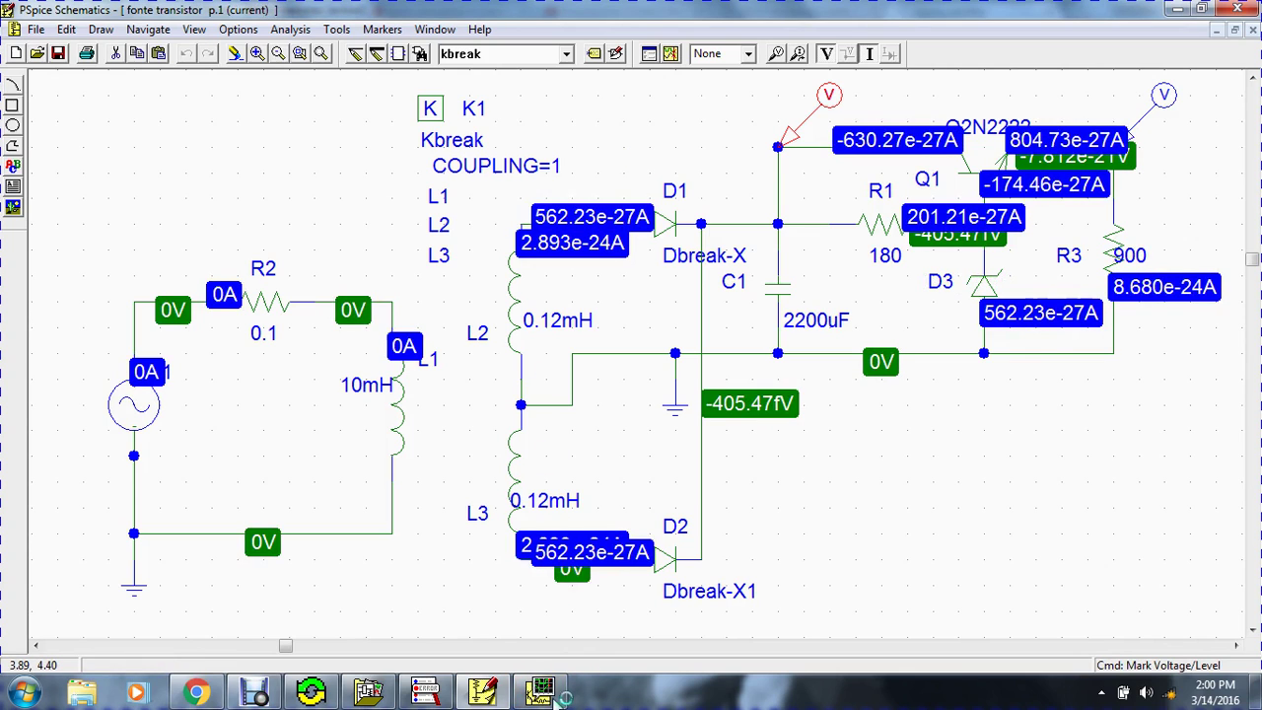
pyautogui.moveTo(558, 694)
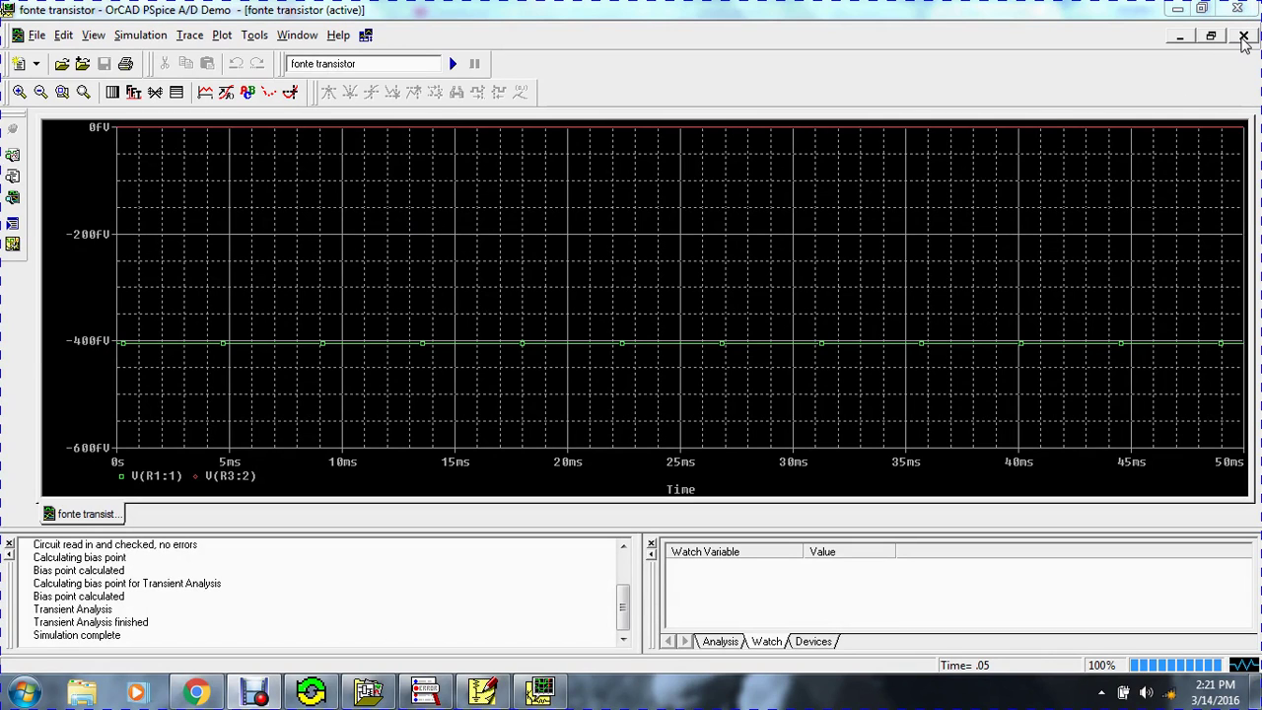
pyautogui.click(1243, 37)
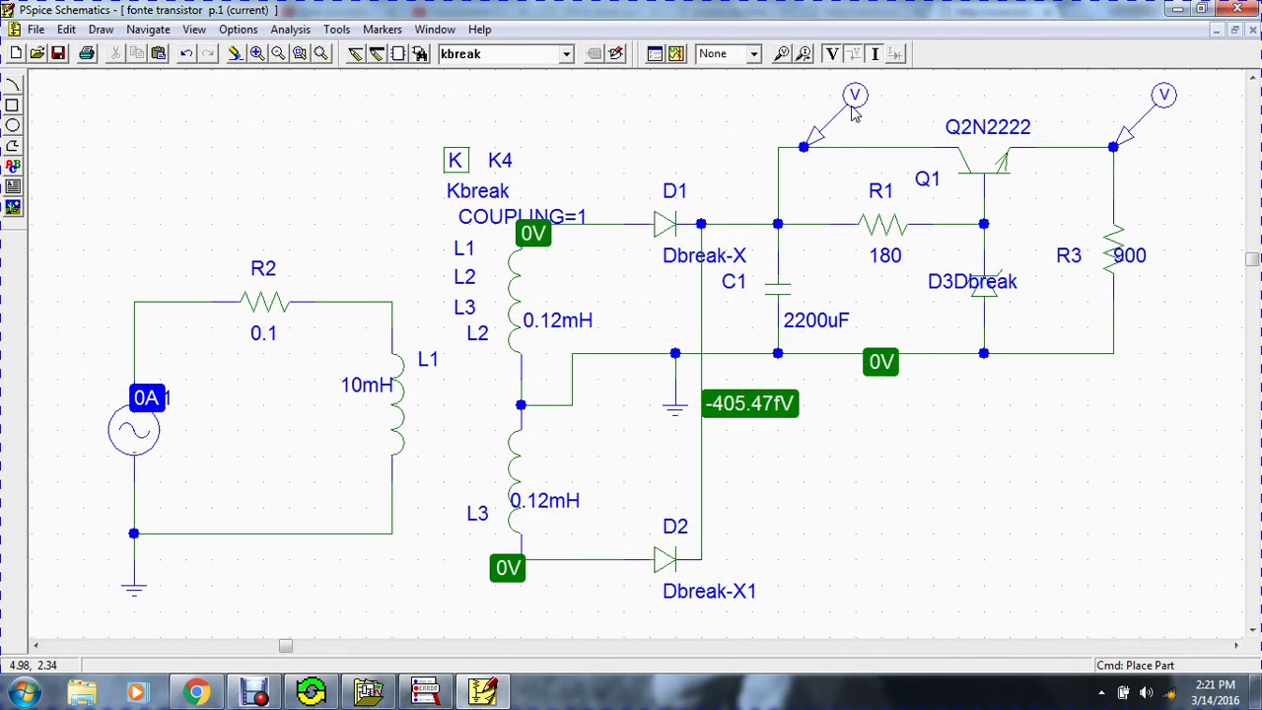
# Move the voltage marker from Q1's collector wire to D1's anode, then rerun the simulation and check the waveforms.
pyautogui.moveTo(855, 106)
pyautogui.mouseDown()
pyautogui.moveTo(732, 176)
pyautogui.moveTo(685, 133)
pyautogui.moveTo(695, 191)
pyautogui.mouseUp()
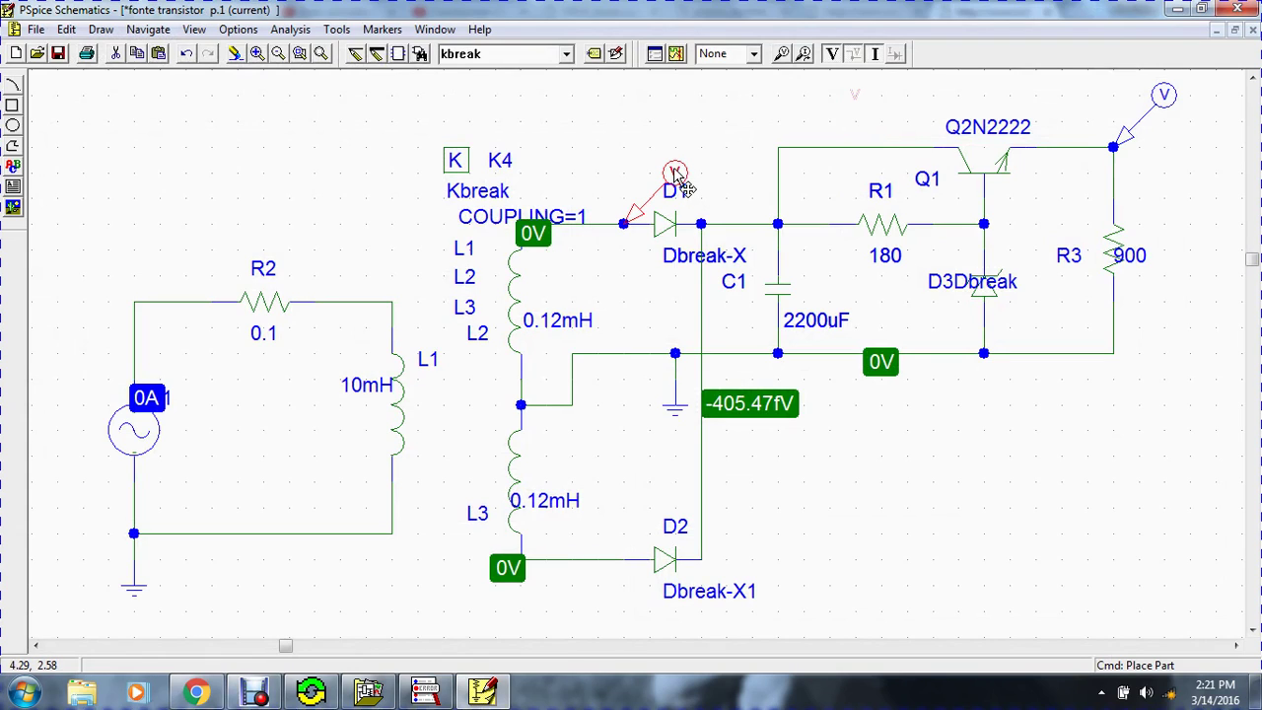
pyautogui.click(679, 56)
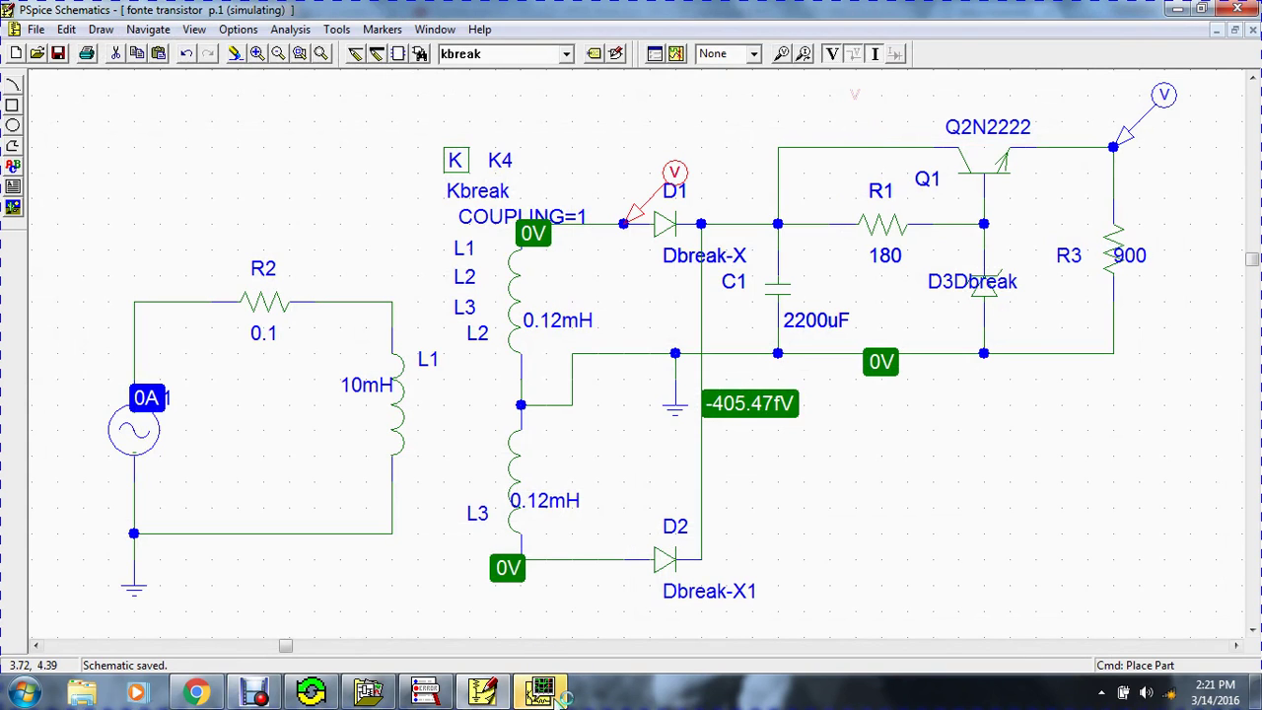
pyautogui.click(549, 695)
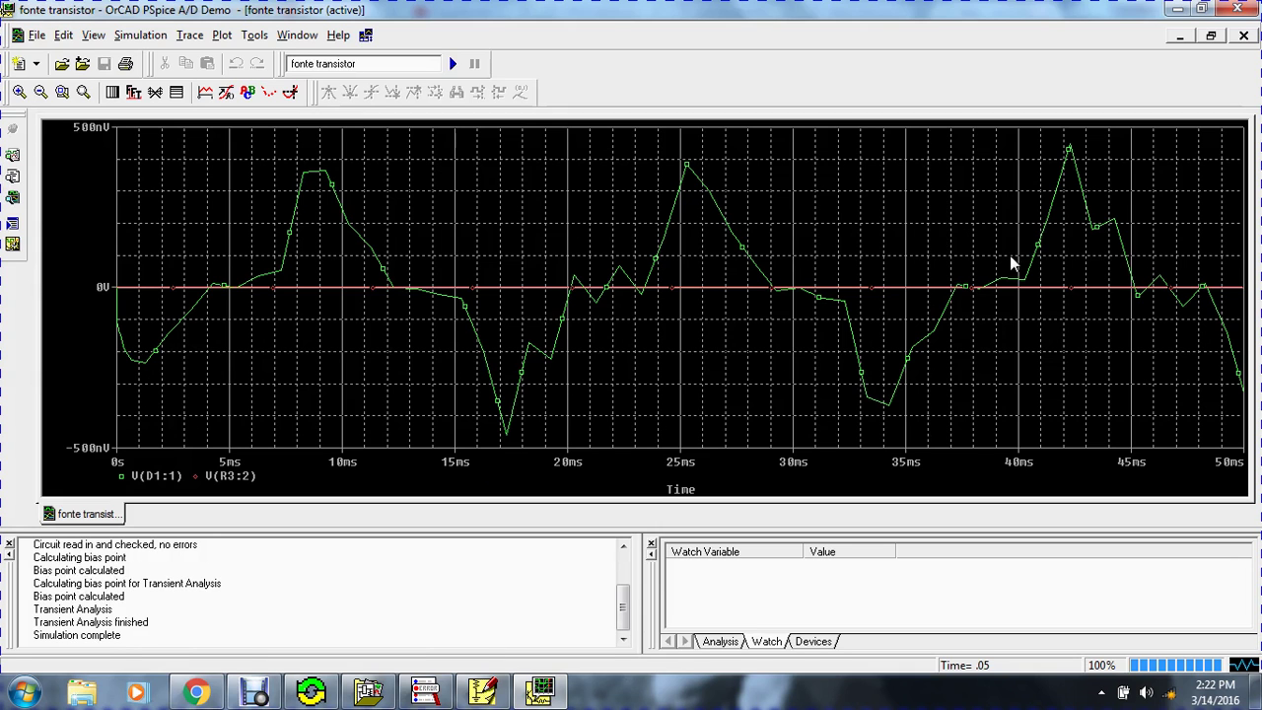
pyautogui.click(1240, 8)
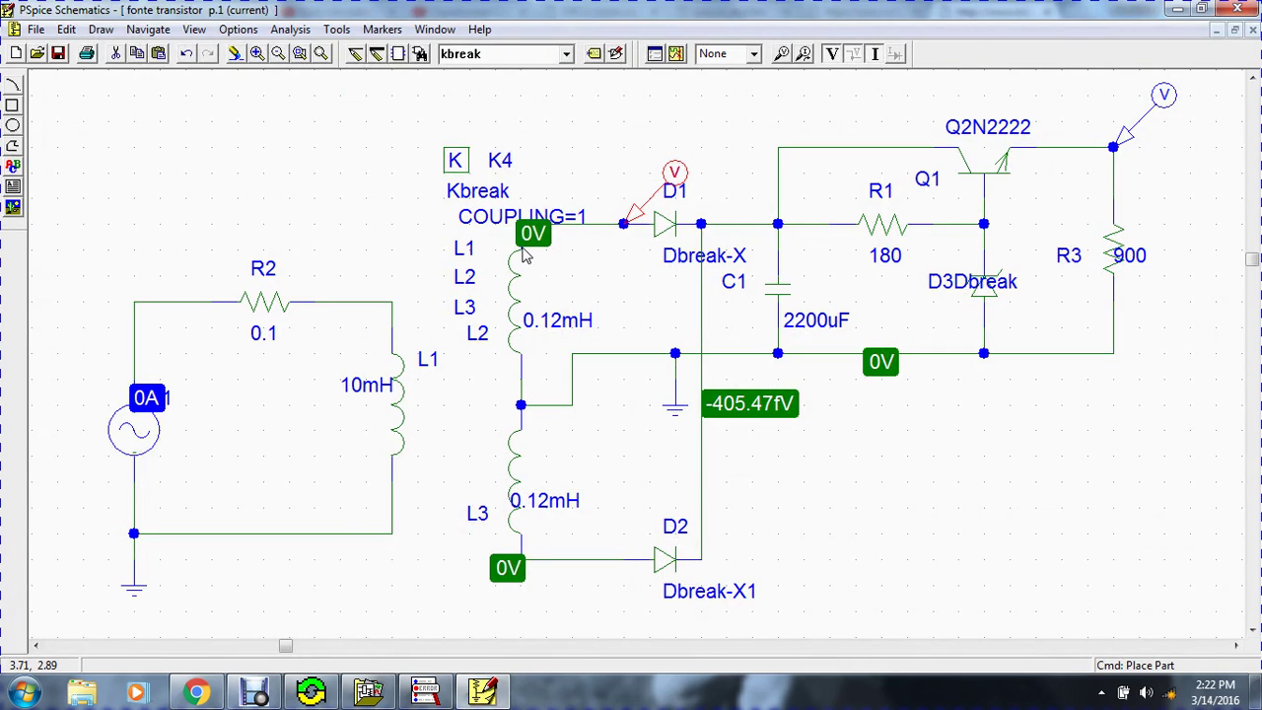
# Replace the Kbreak coupling part with a K_Linear part placed above inductor L2.
pyautogui.click(483, 195)
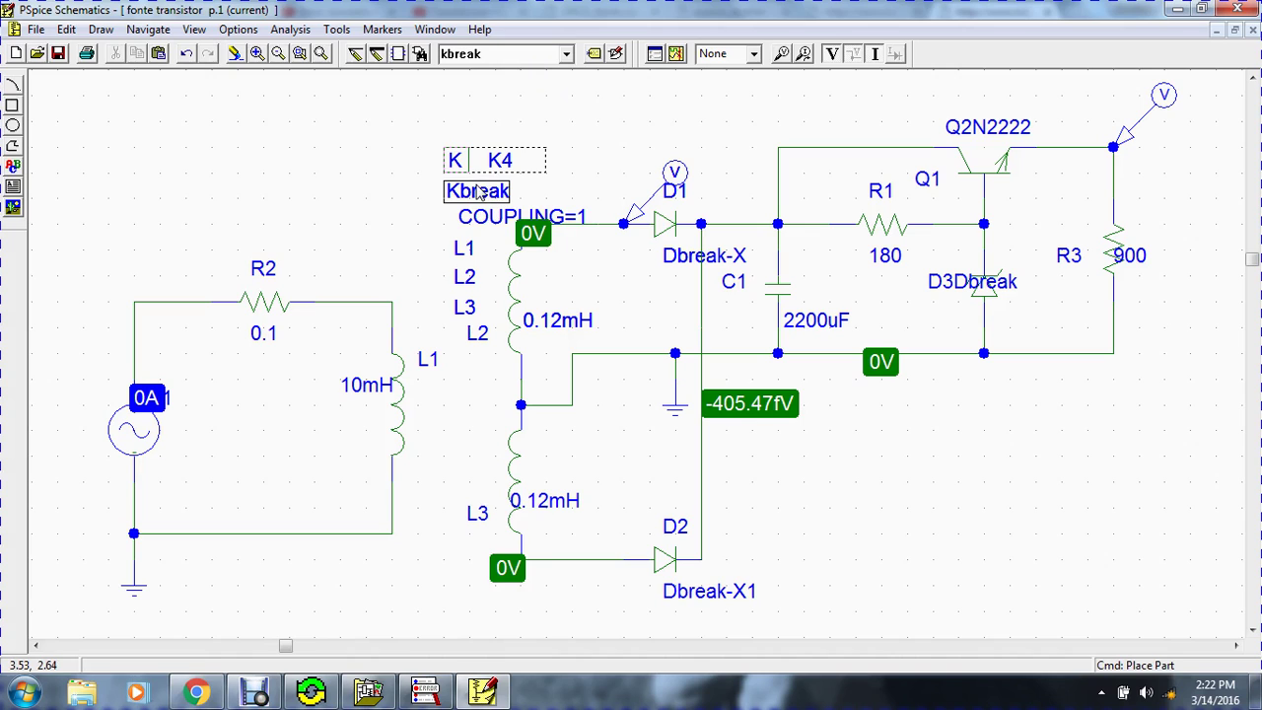
pyautogui.press('Delete')
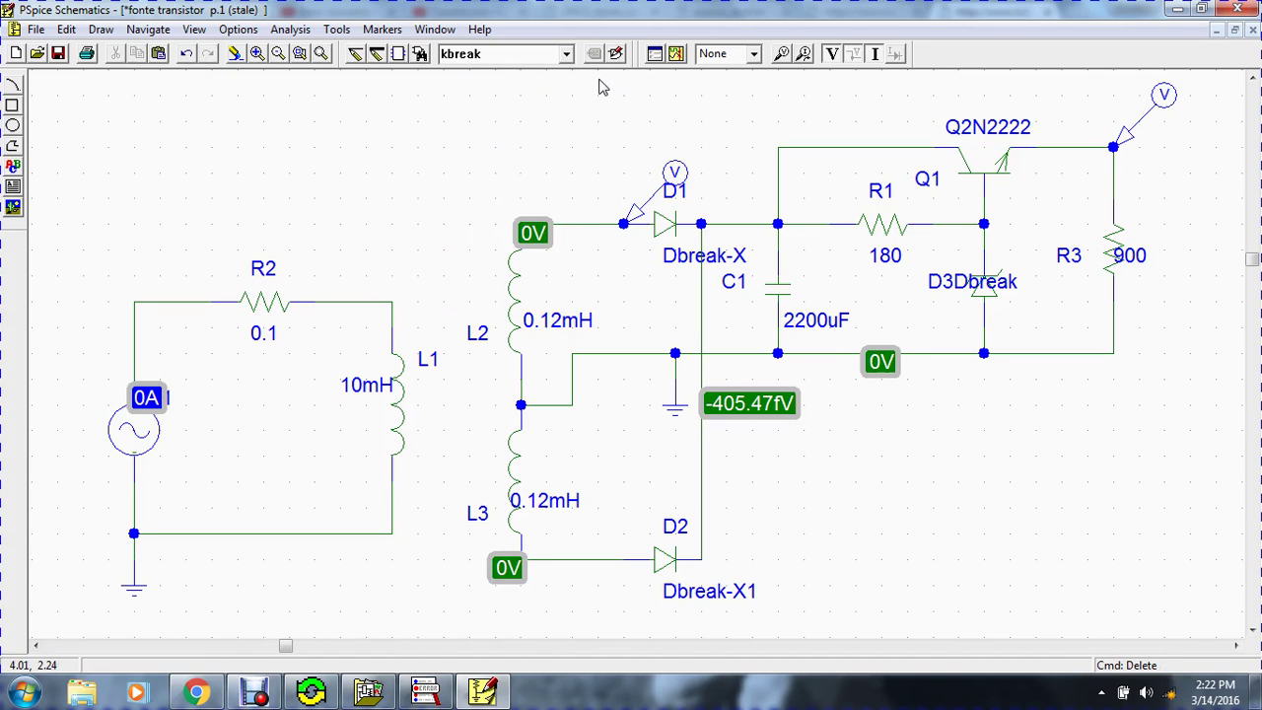
pyautogui.click(422, 55)
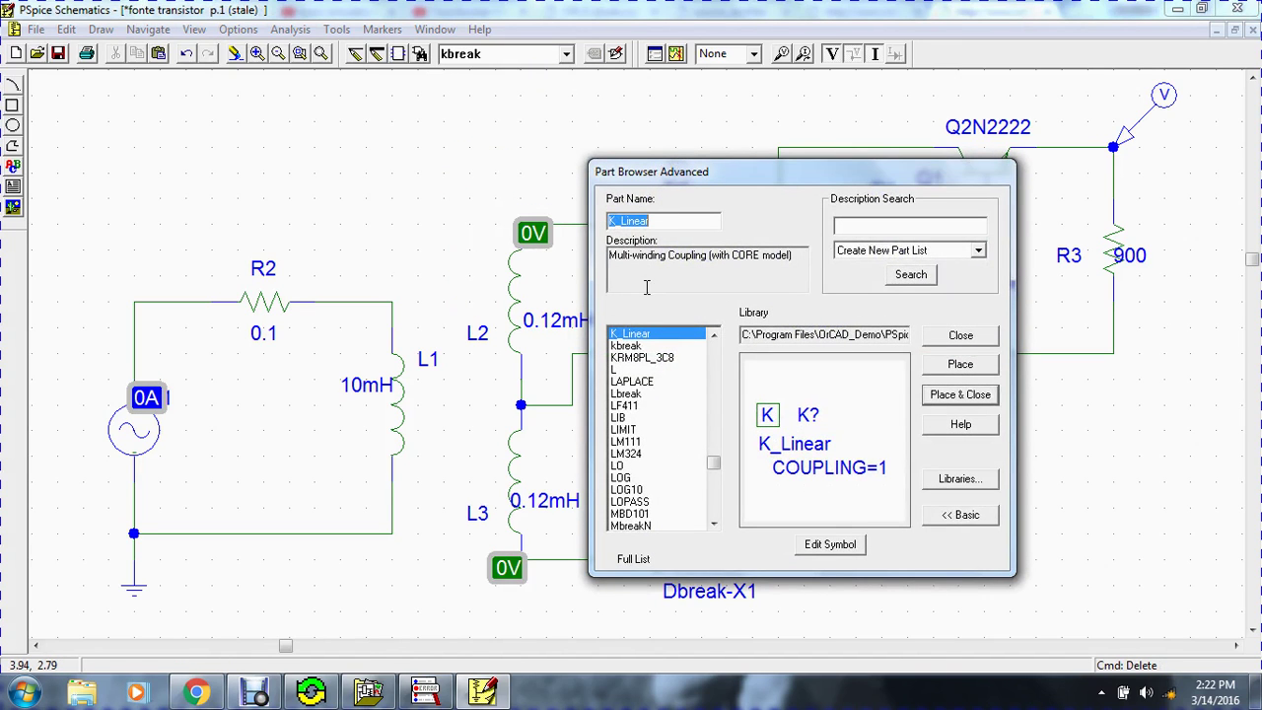
pyautogui.click(639, 336)
pyautogui.click(627, 346)
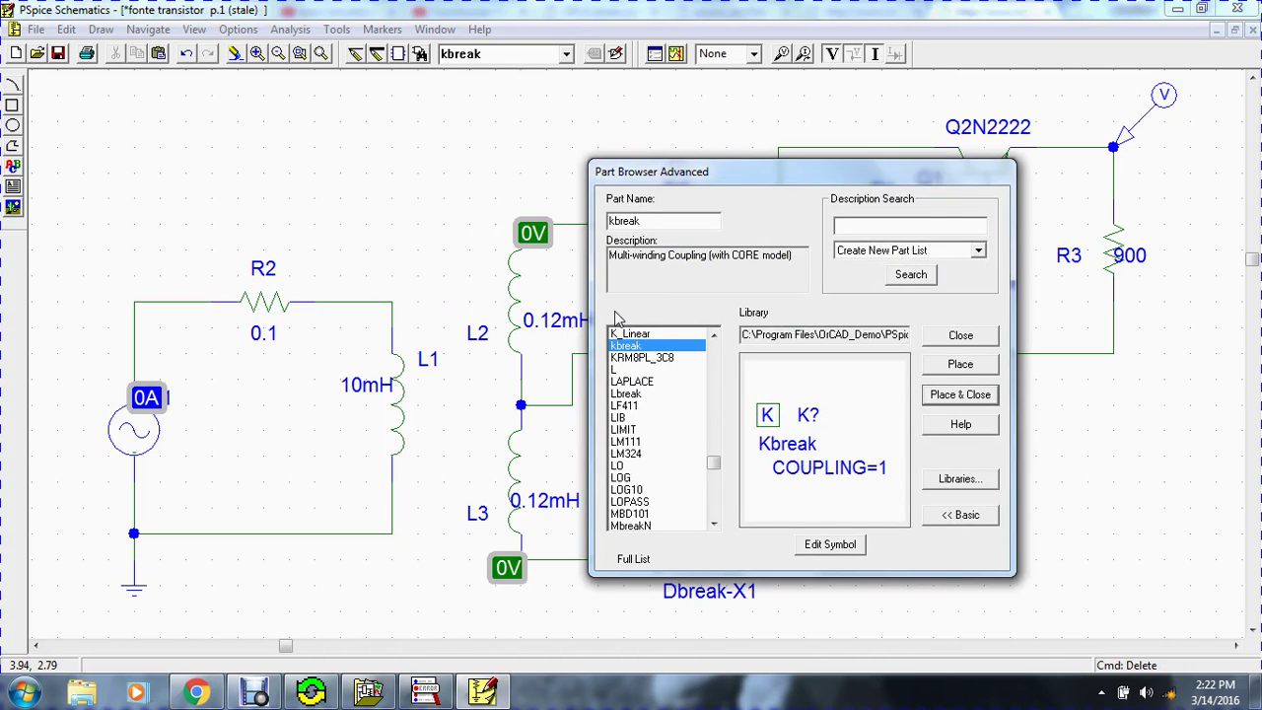
pyautogui.click(651, 336)
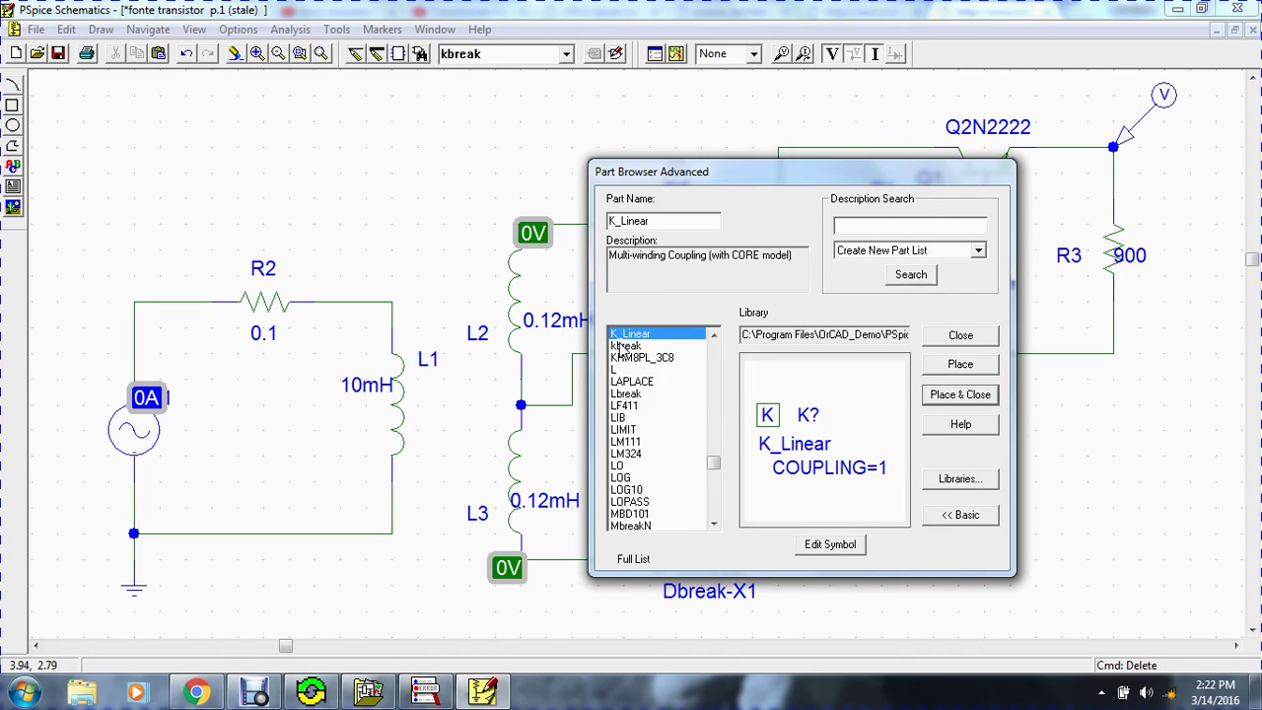
pyautogui.click(639, 346)
pyautogui.click(648, 335)
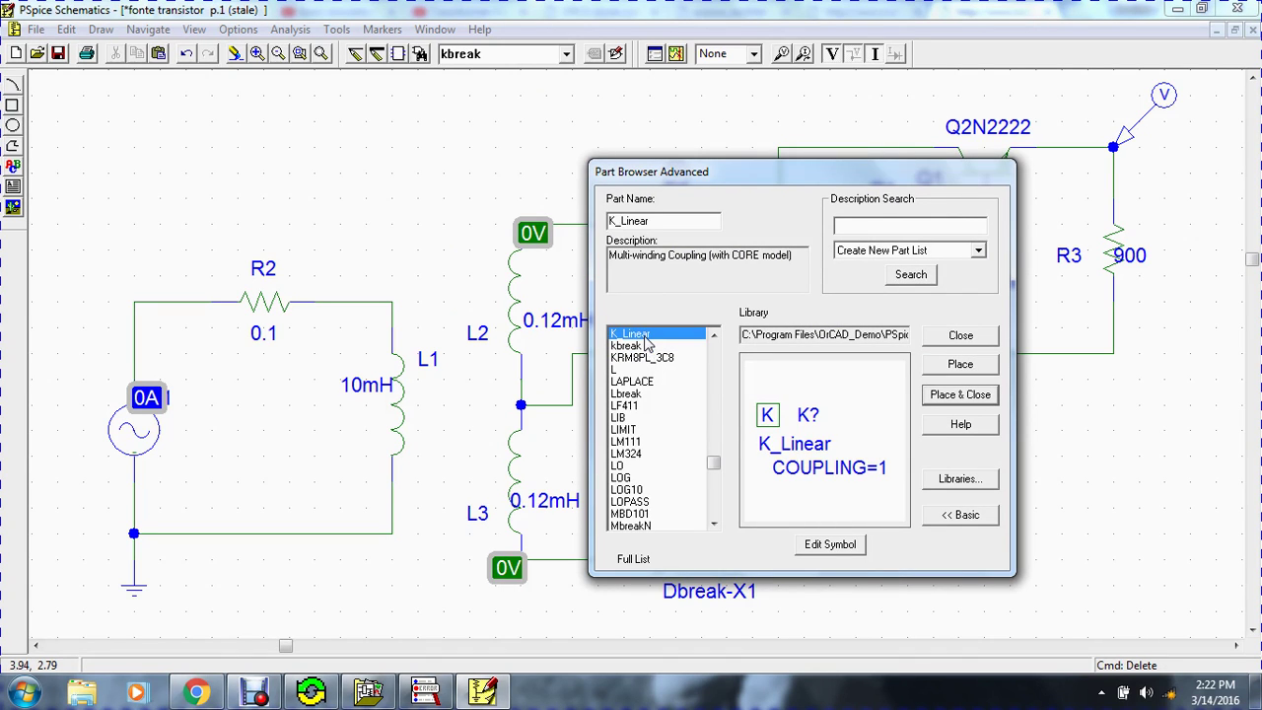
pyautogui.click(954, 394)
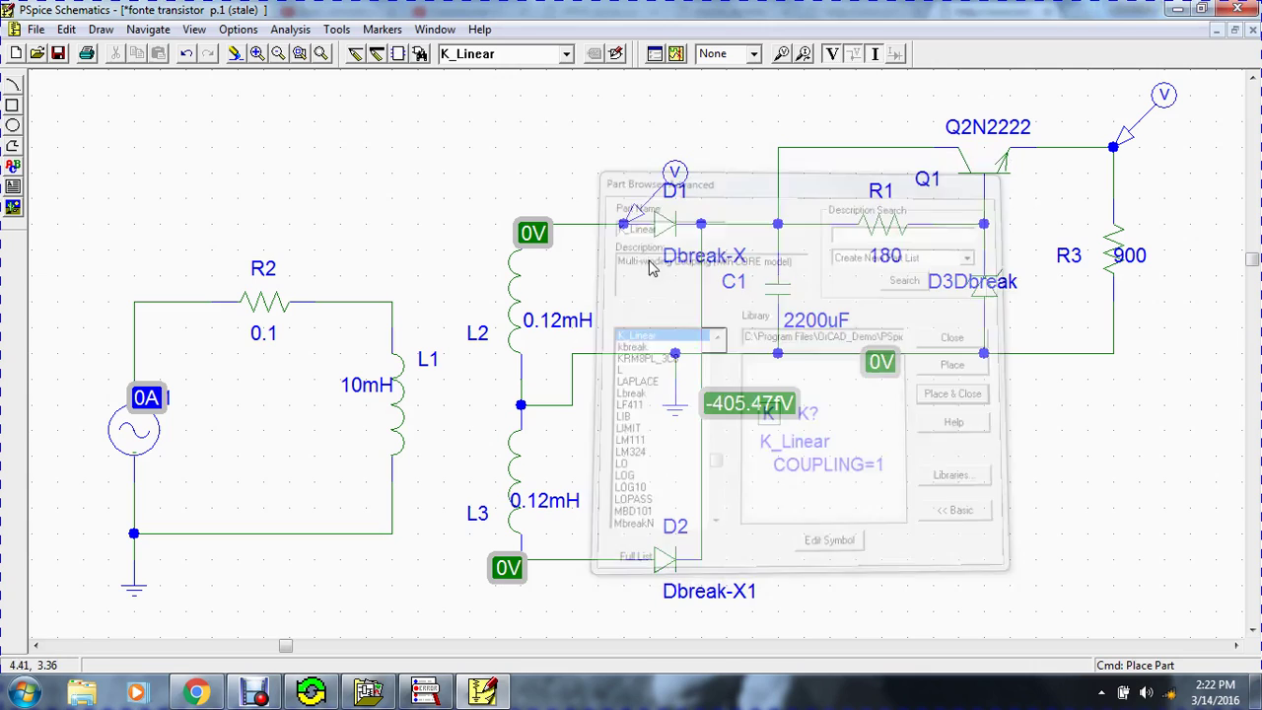
pyautogui.click(446, 148)
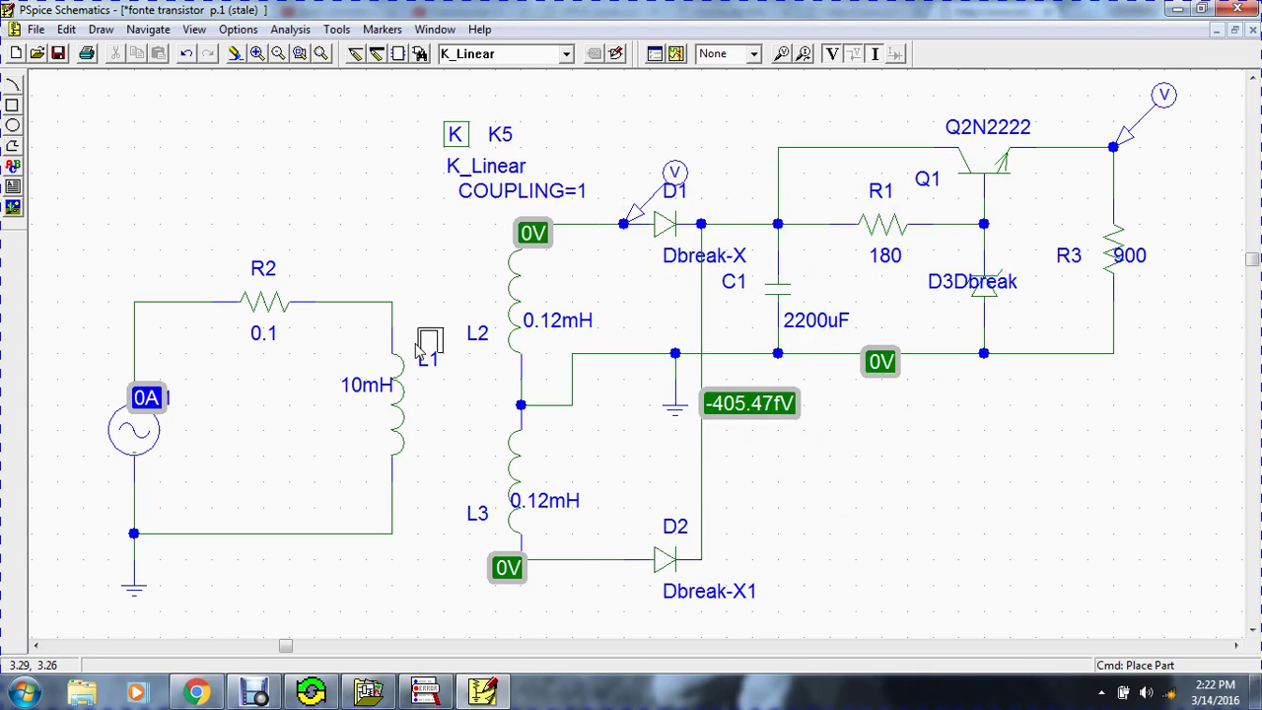
# Assign inductors L1, L2 and L3 to the matching L1, L2 and L3 attributes of the K_Linear coupling.
pyautogui.doubleClick(457, 134)
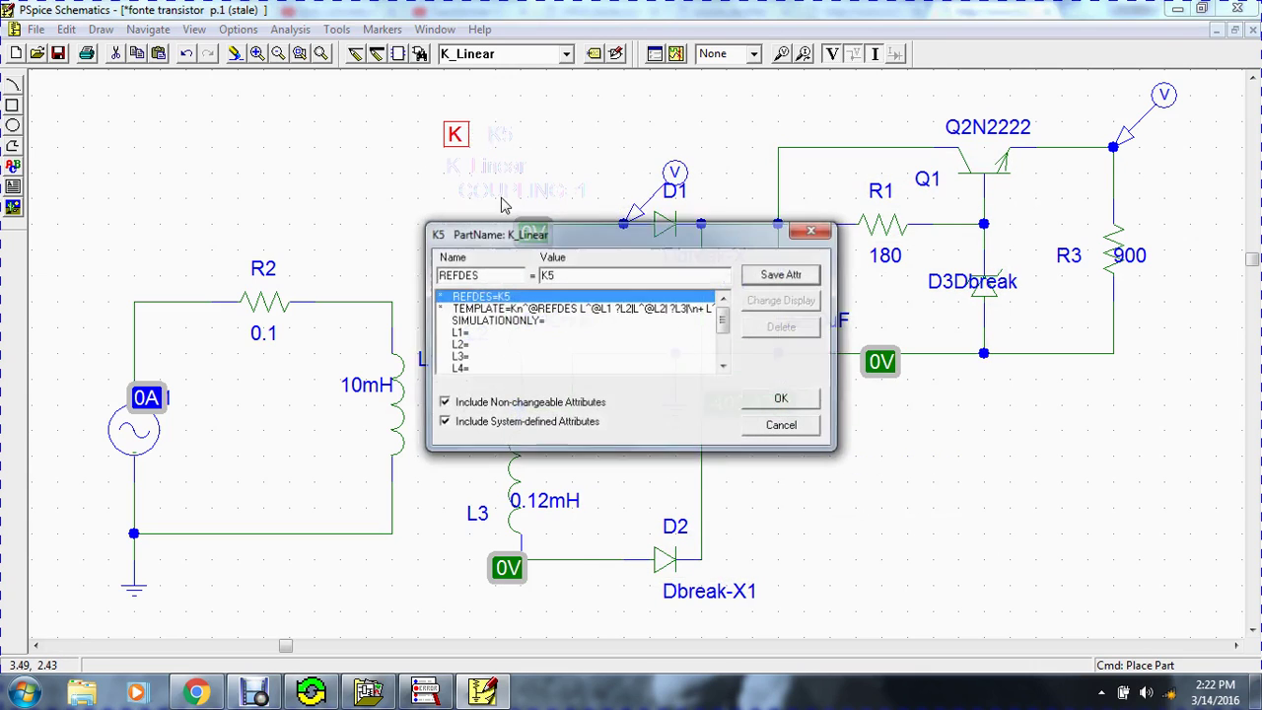
pyautogui.click(485, 334)
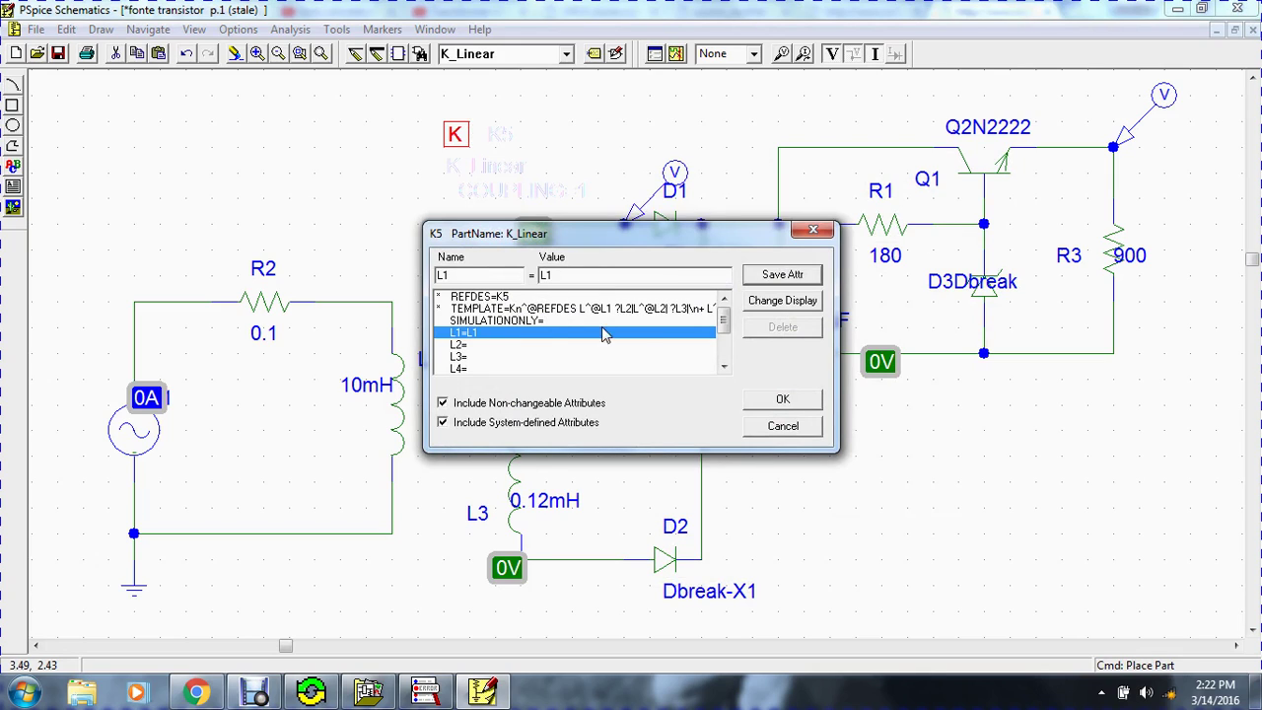
pyautogui.click(530, 344)
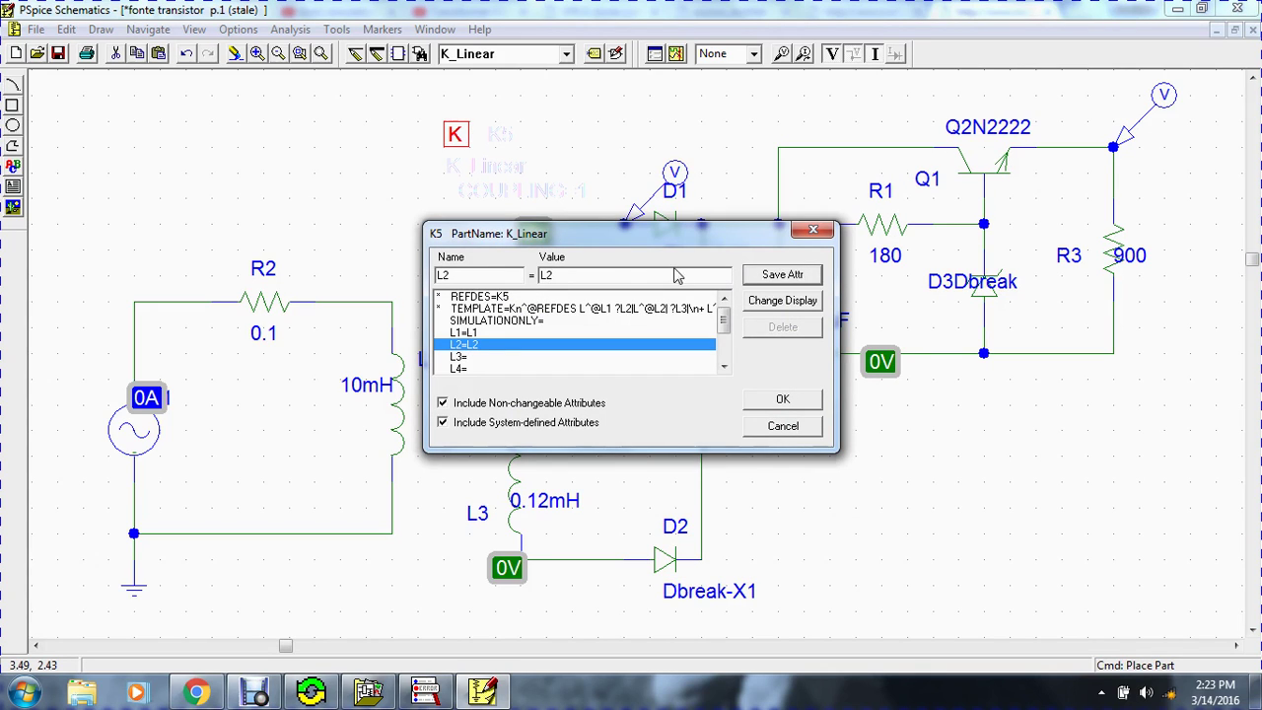
pyautogui.click(477, 356)
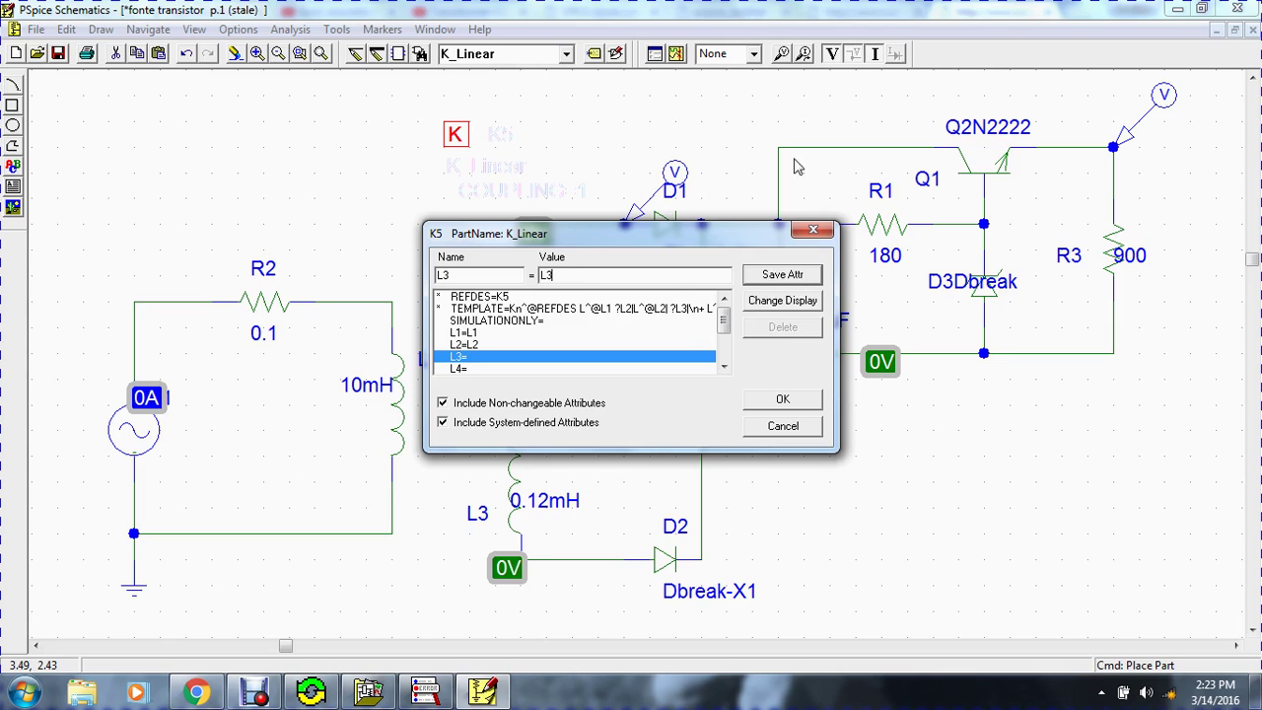
pyautogui.click(779, 275)
pyautogui.click(760, 400)
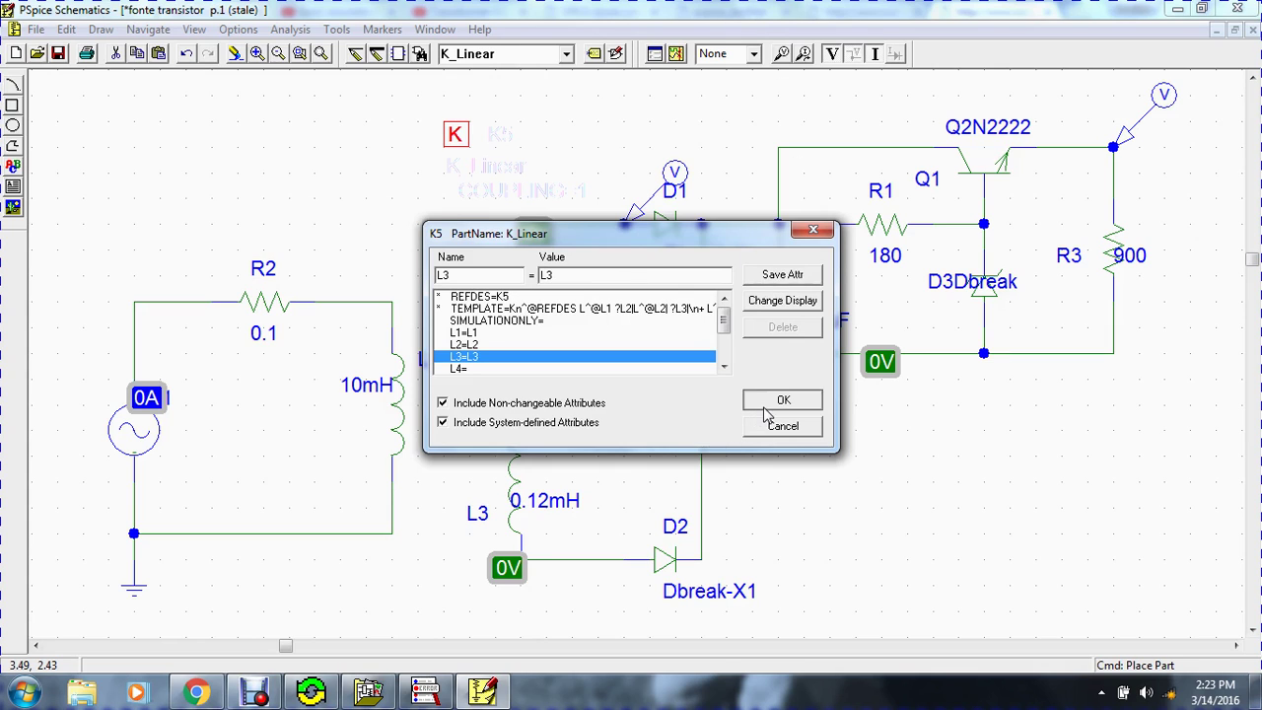
# Save the schematic, rerun the simulation, and examine the voltage waveforms at D1 and R3 against the marker locations.
pyautogui.click(59, 55)
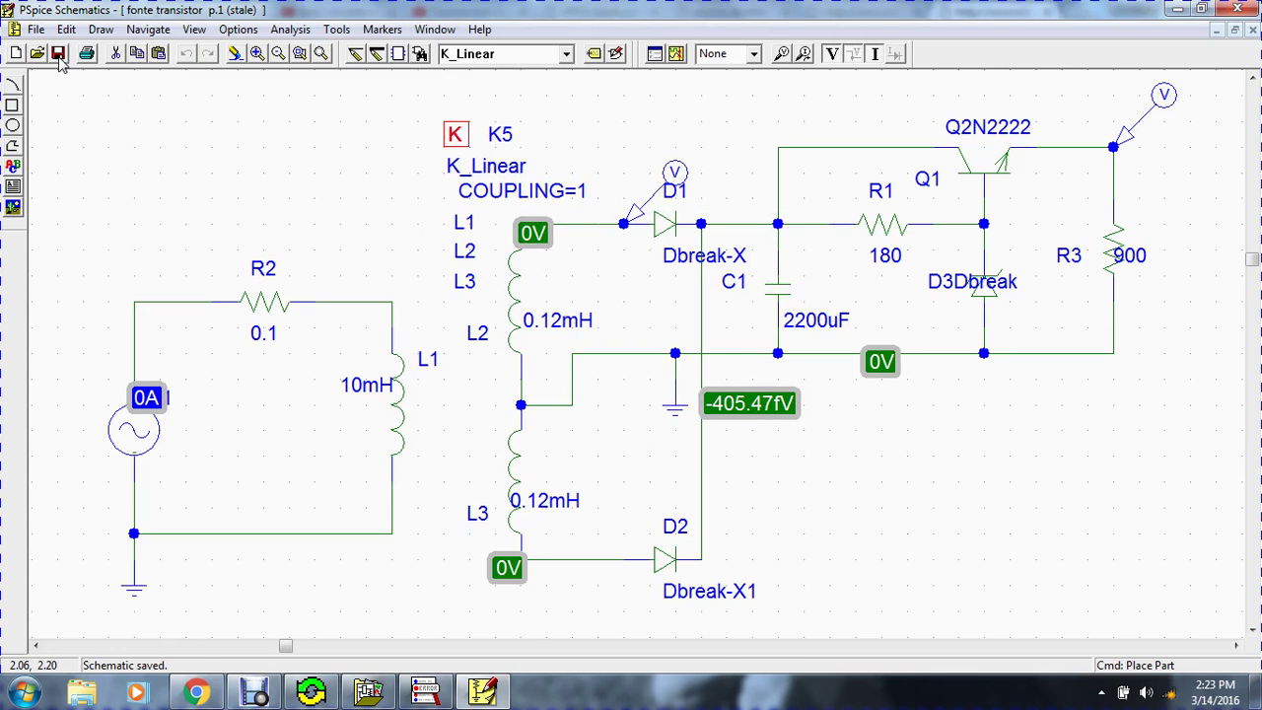
pyautogui.click(678, 54)
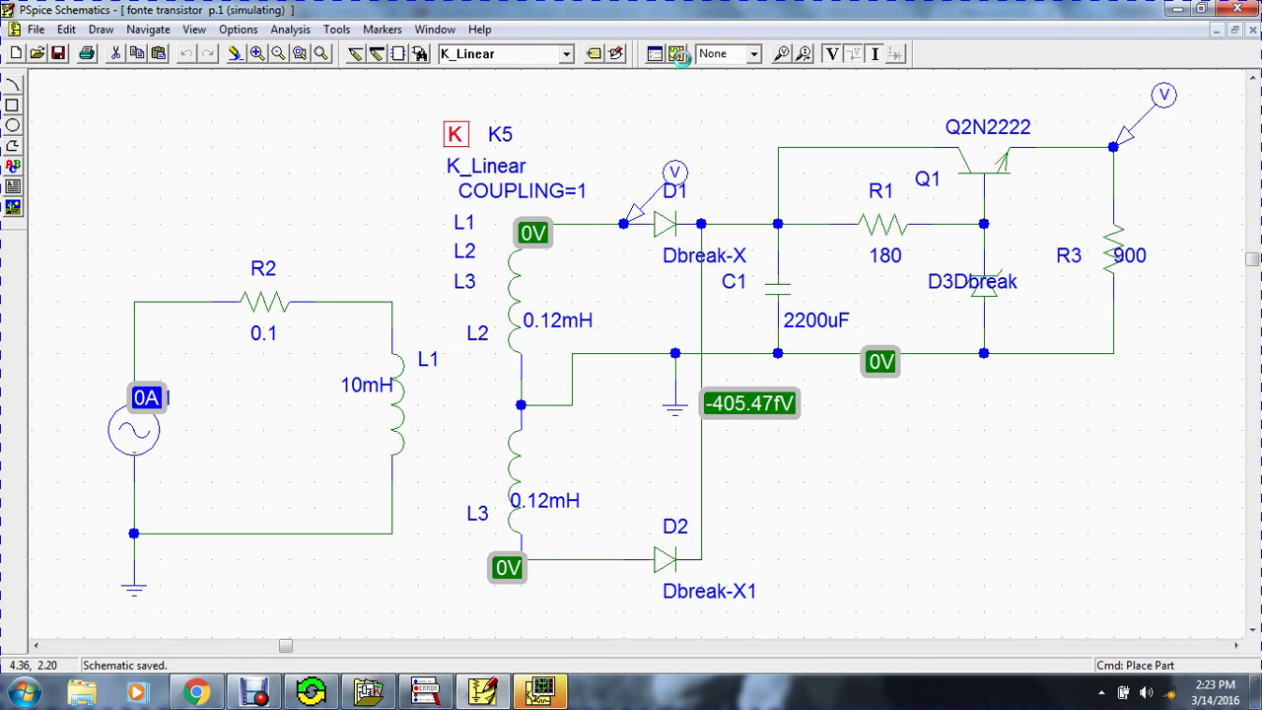
pyautogui.click(542, 692)
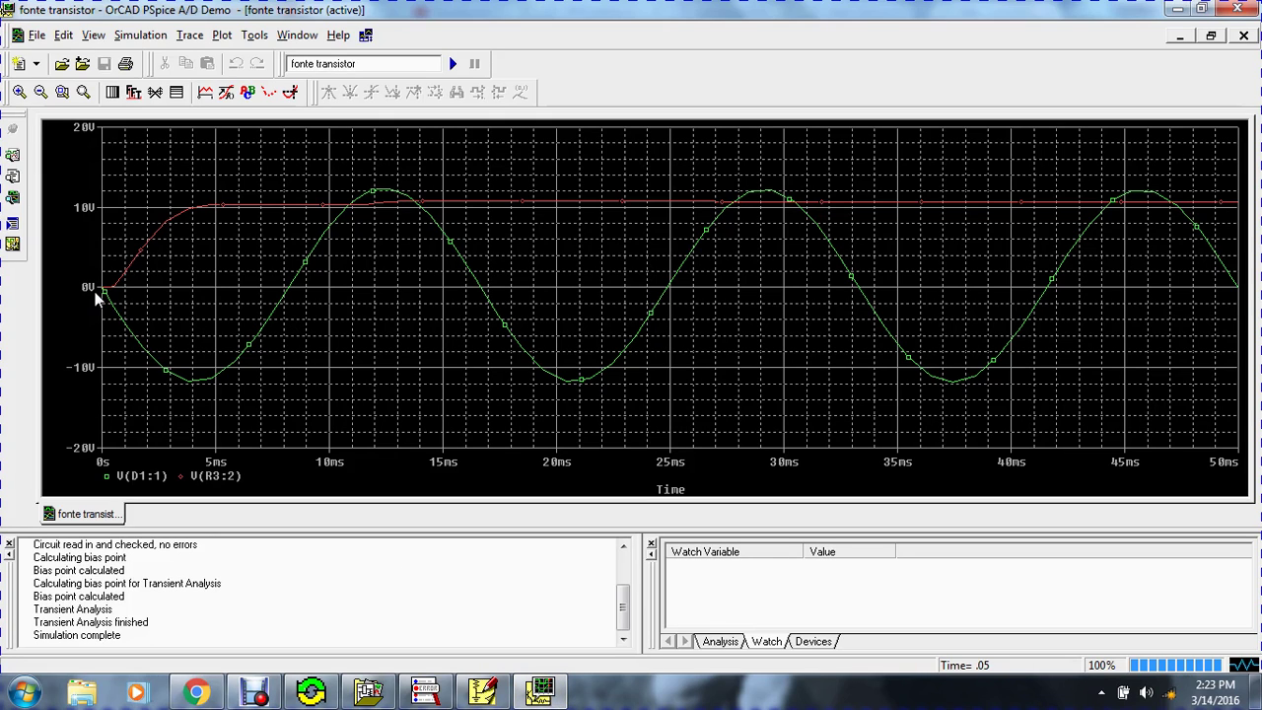
pyautogui.click(146, 351)
pyautogui.click(535, 205)
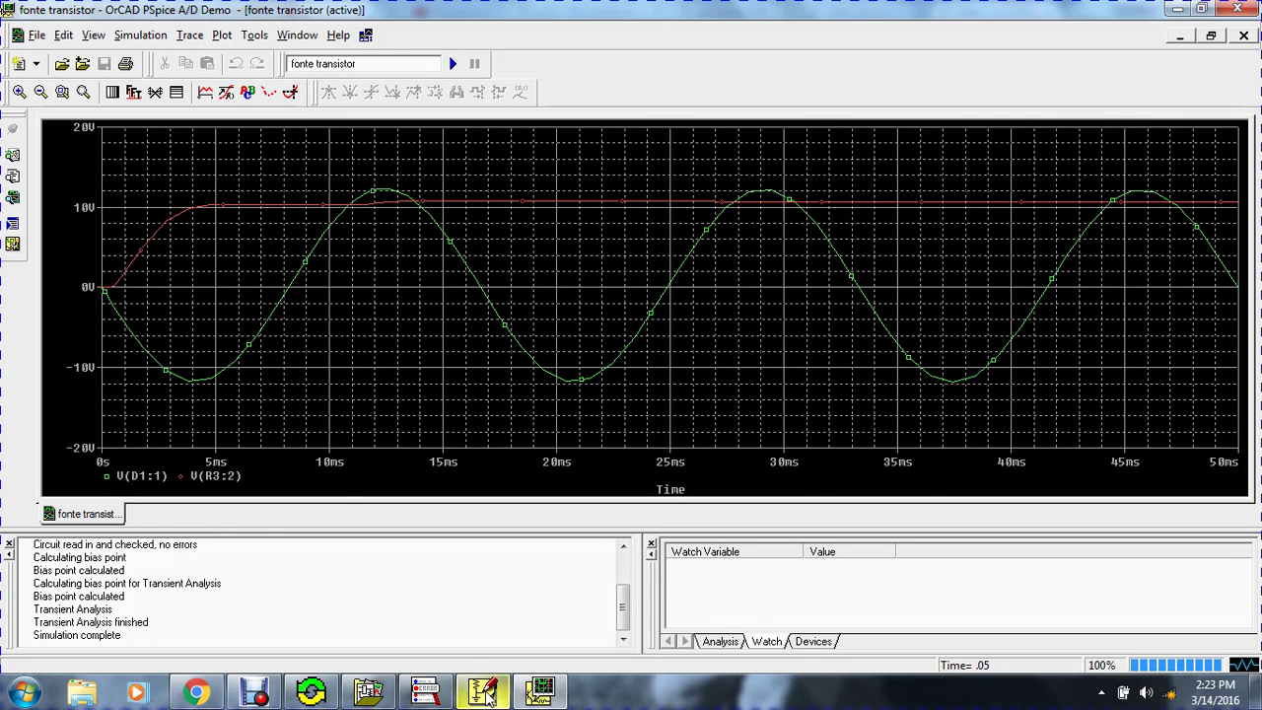
pyautogui.click(483, 690)
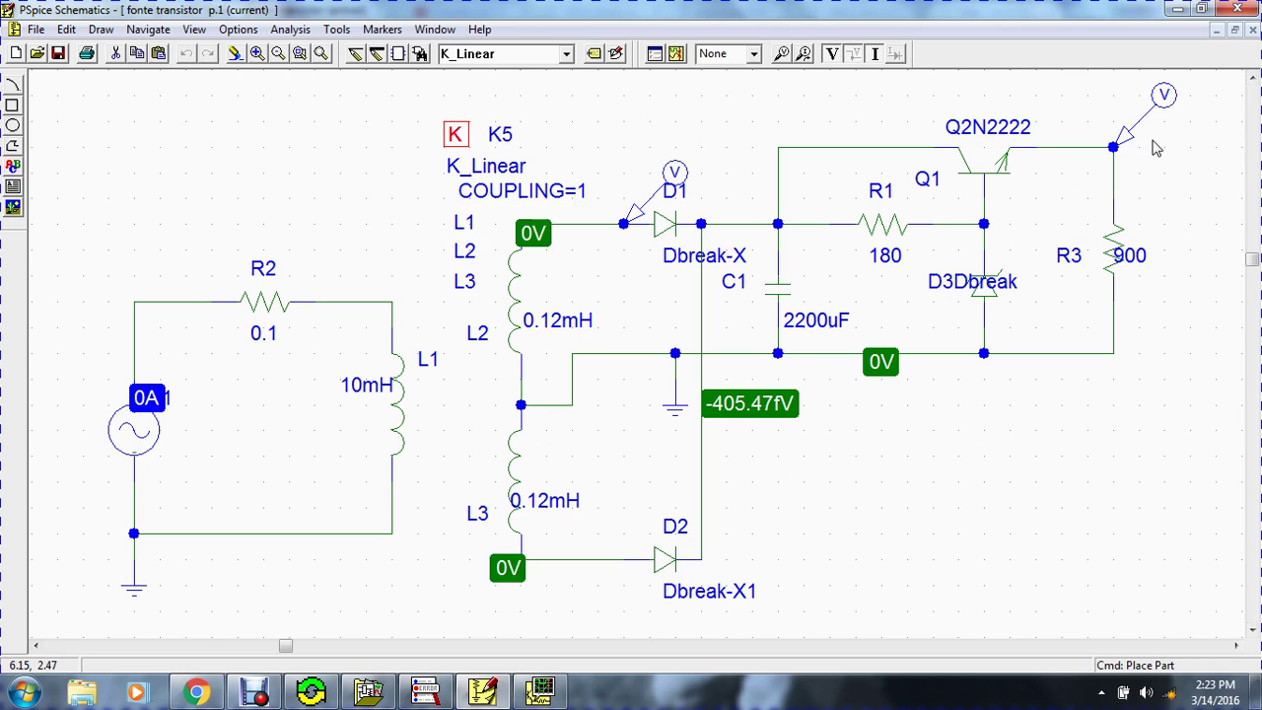
pyautogui.click(542, 692)
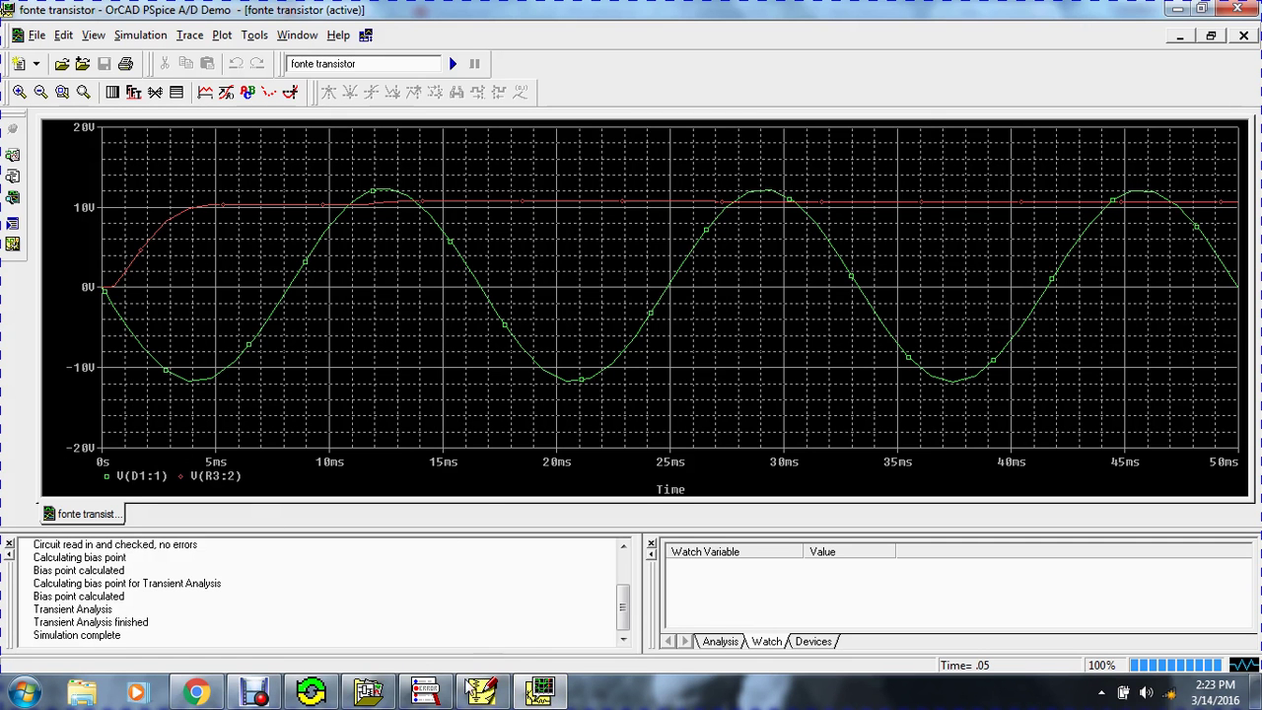
# Move the voltage marker from D1's anode to the wire corner above C1, save the schematic, and rerun the simulation to compare the voltages across Q1.
pyautogui.click(368, 690)
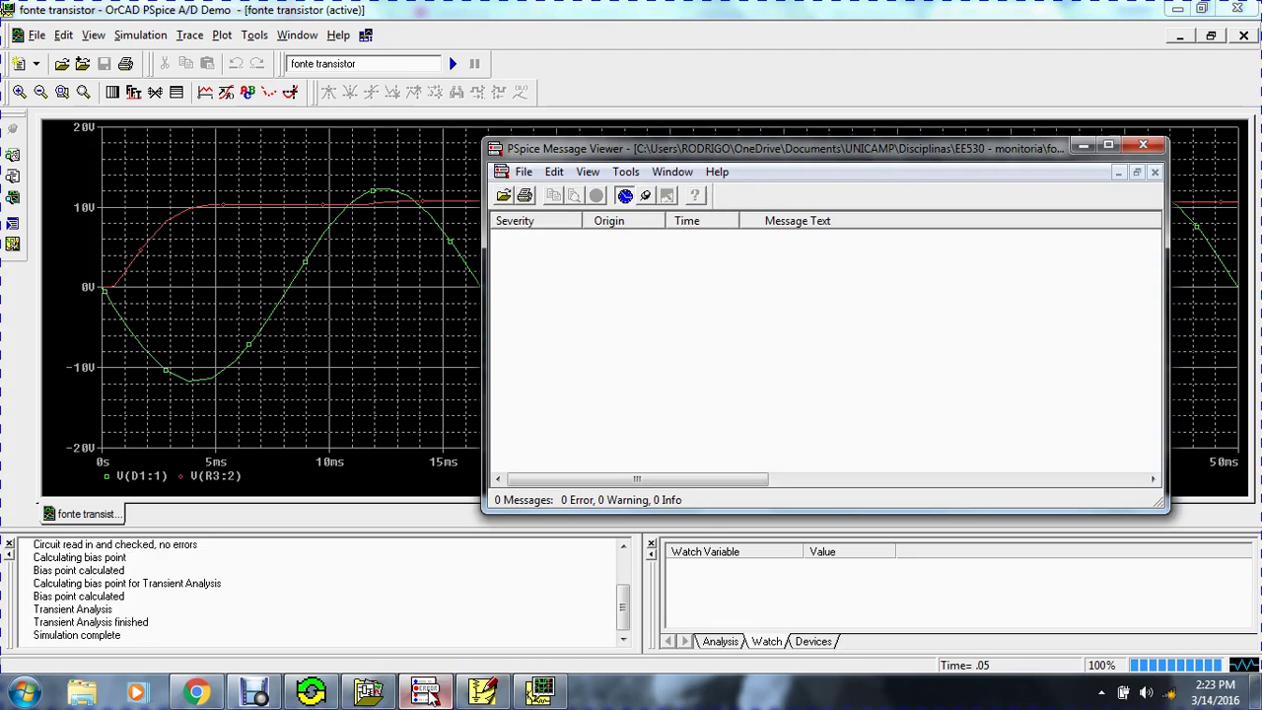
pyautogui.click(373, 693)
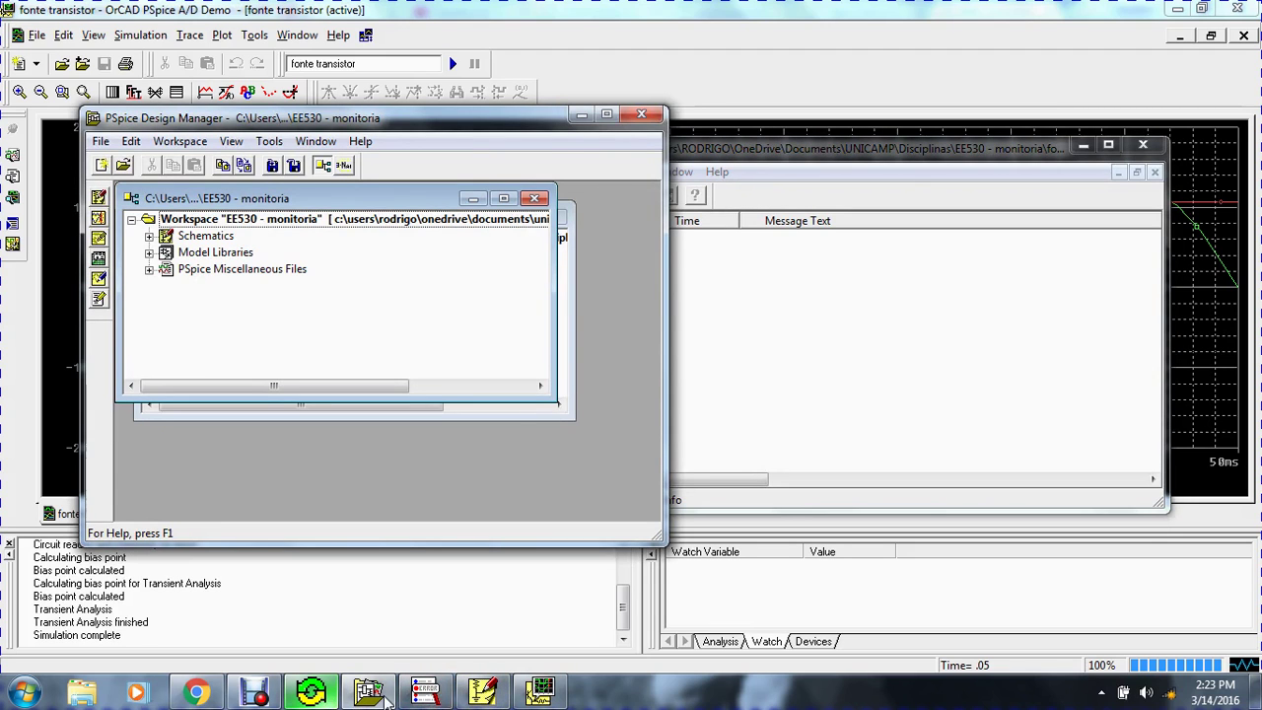
pyautogui.click(483, 693)
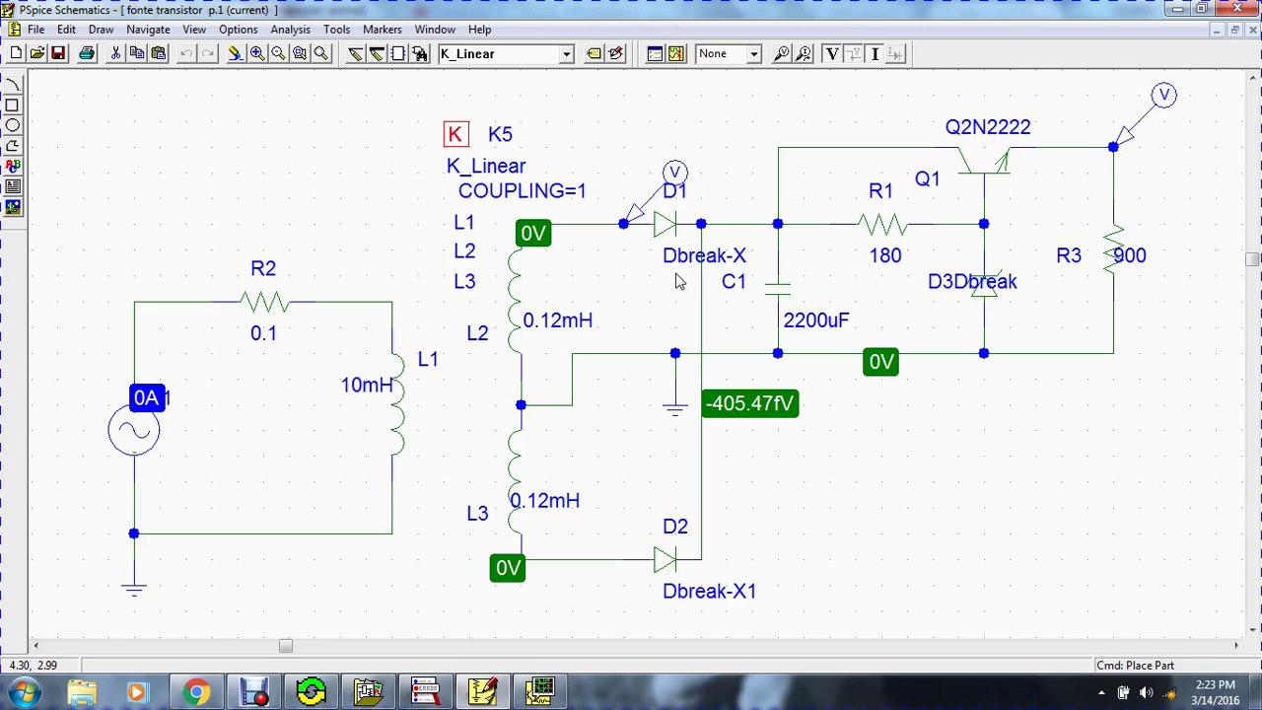
pyautogui.click(677, 175)
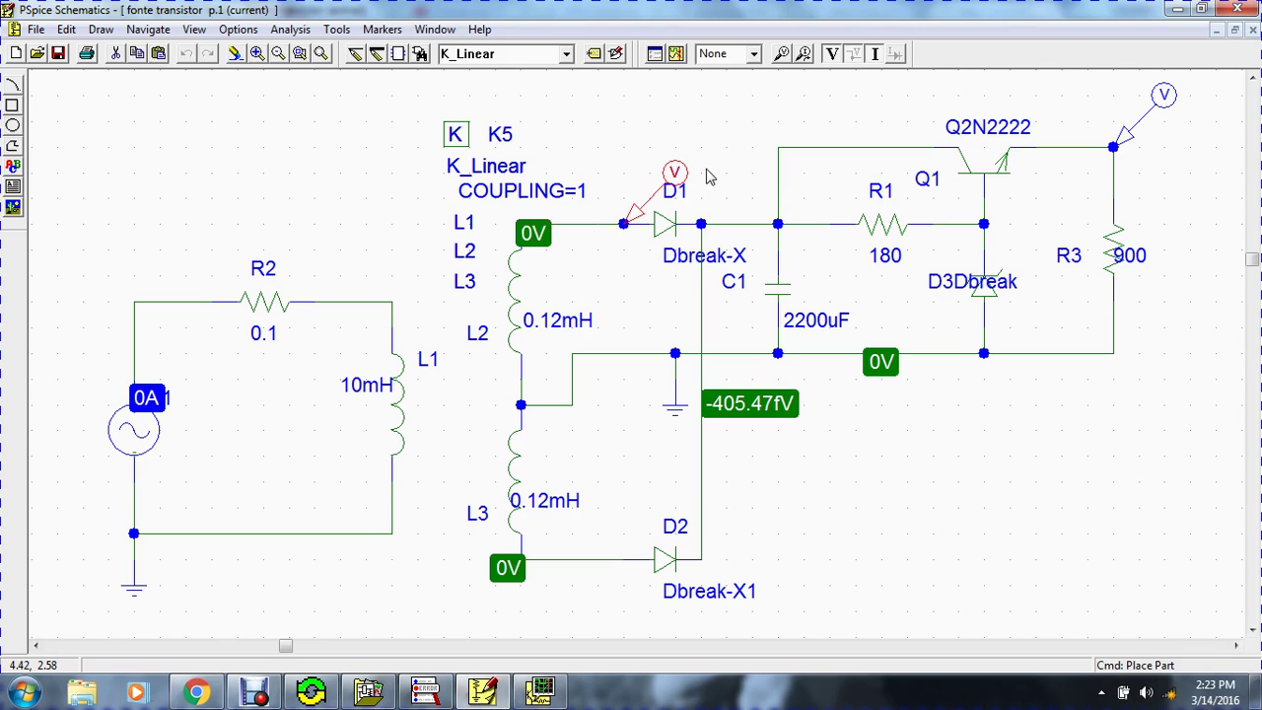
pyautogui.moveTo(678, 177)
pyautogui.mouseDown()
pyautogui.moveTo(840, 114)
pyautogui.moveTo(819, 156)
pyautogui.moveTo(852, 134)
pyautogui.moveTo(850, 116)
pyautogui.mouseUp()
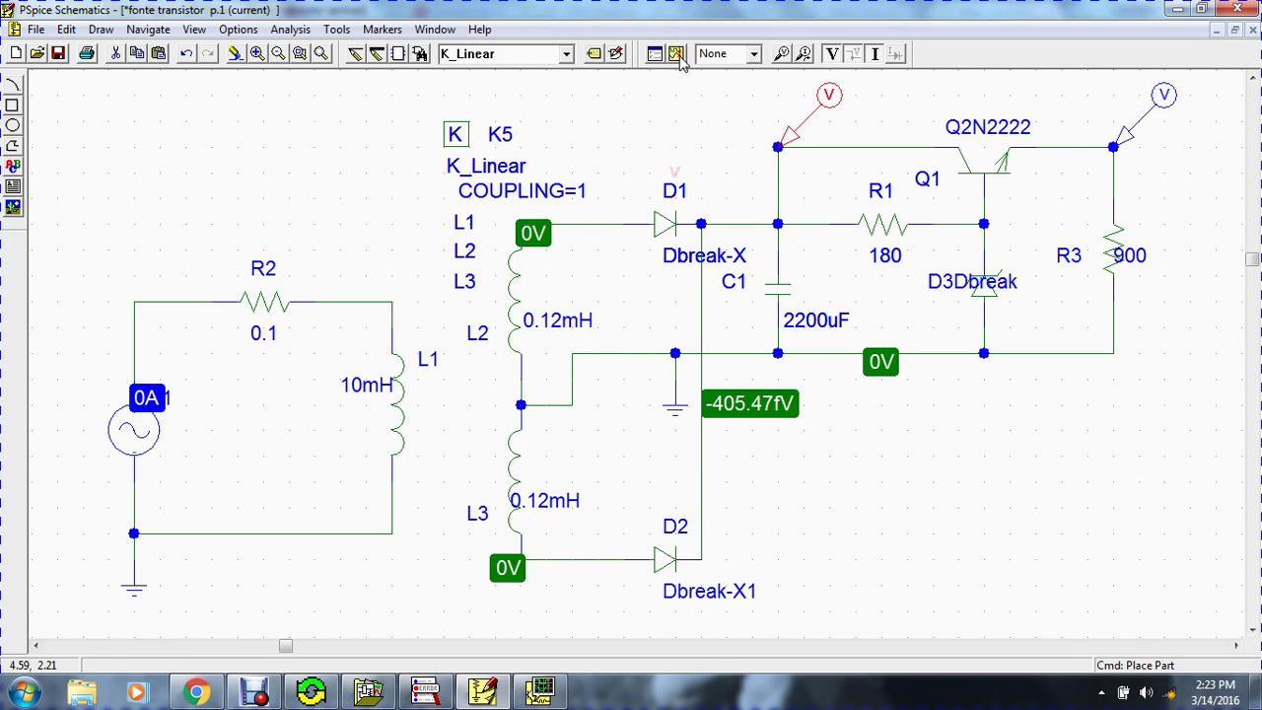
pyautogui.hotkey('ctrl', 's')
pyautogui.click(540, 690)
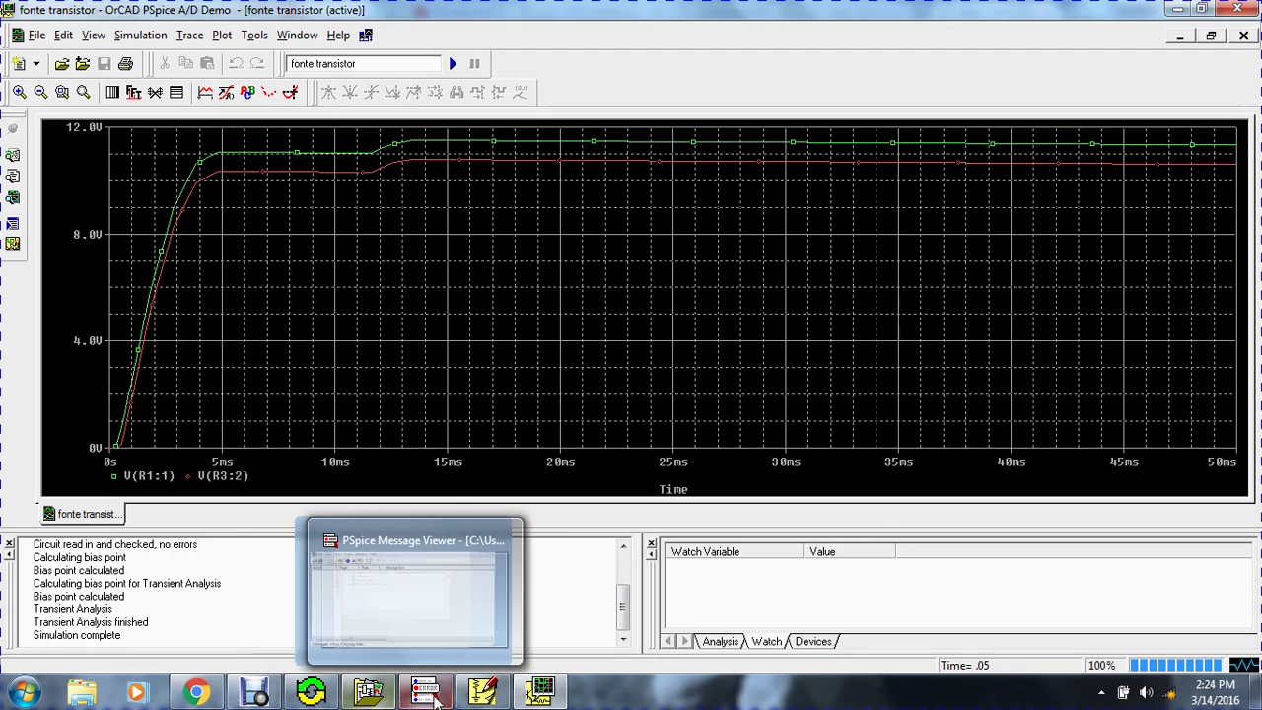
# Move the voltage markers to the source side of R2 and the wire between L2 and D1, then rerun the simulation and view the waveforms.
pyautogui.moveTo(483, 693)
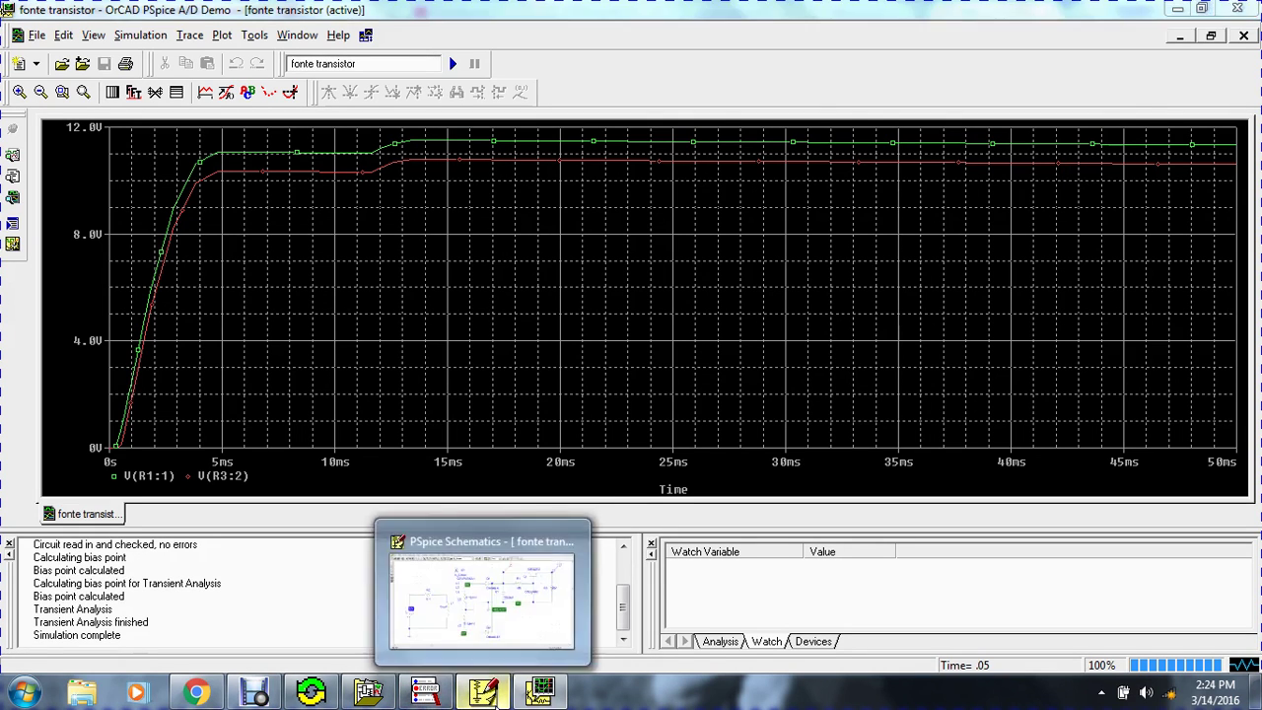
pyautogui.click(482, 690)
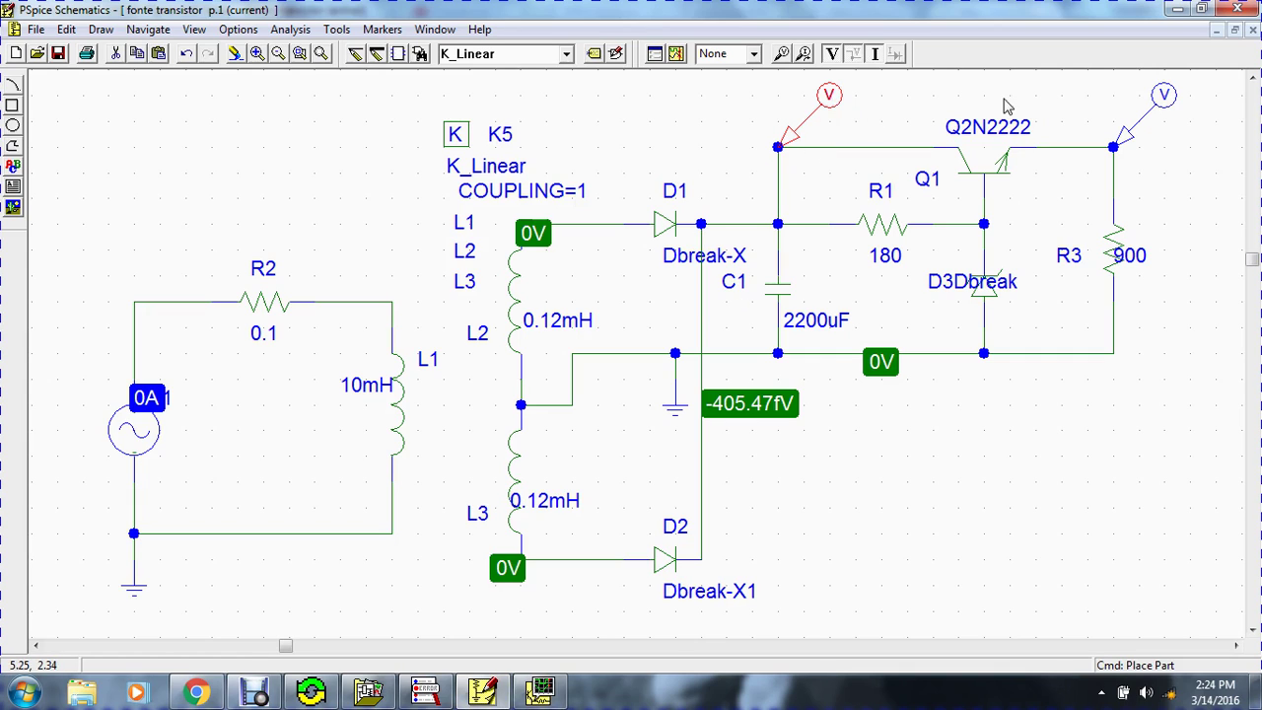
pyautogui.moveTo(835, 118)
pyautogui.mouseDown()
pyautogui.moveTo(195, 246)
pyautogui.moveTo(218, 272)
pyautogui.mouseUp()
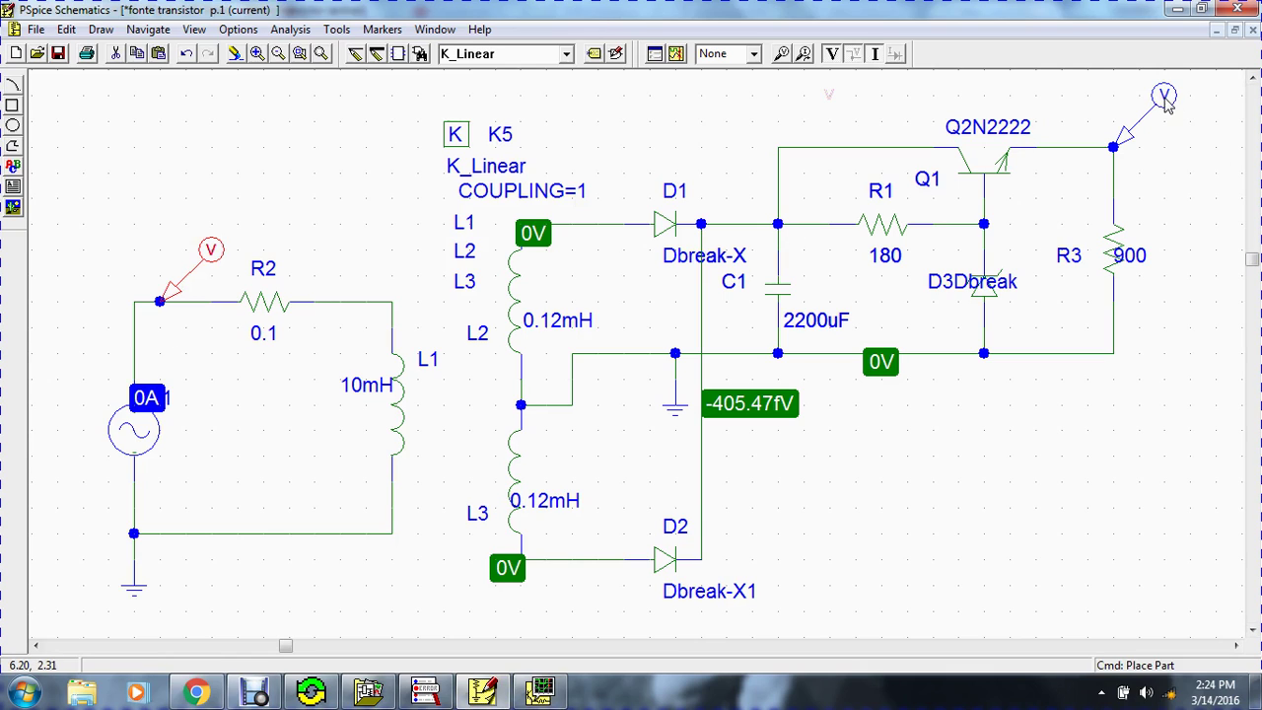
pyautogui.moveTo(1163, 97)
pyautogui.mouseDown()
pyautogui.moveTo(1178, 110)
pyautogui.moveTo(574, 223)
pyautogui.mouseUp()
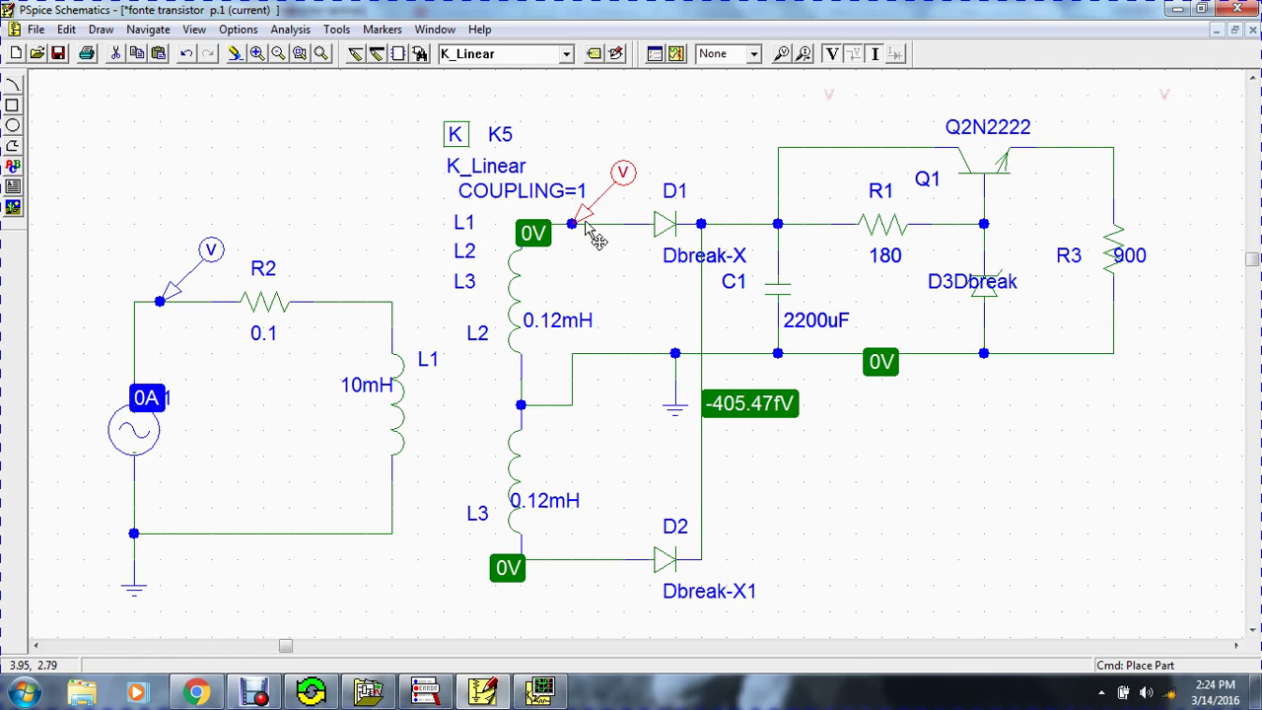
pyautogui.click(677, 55)
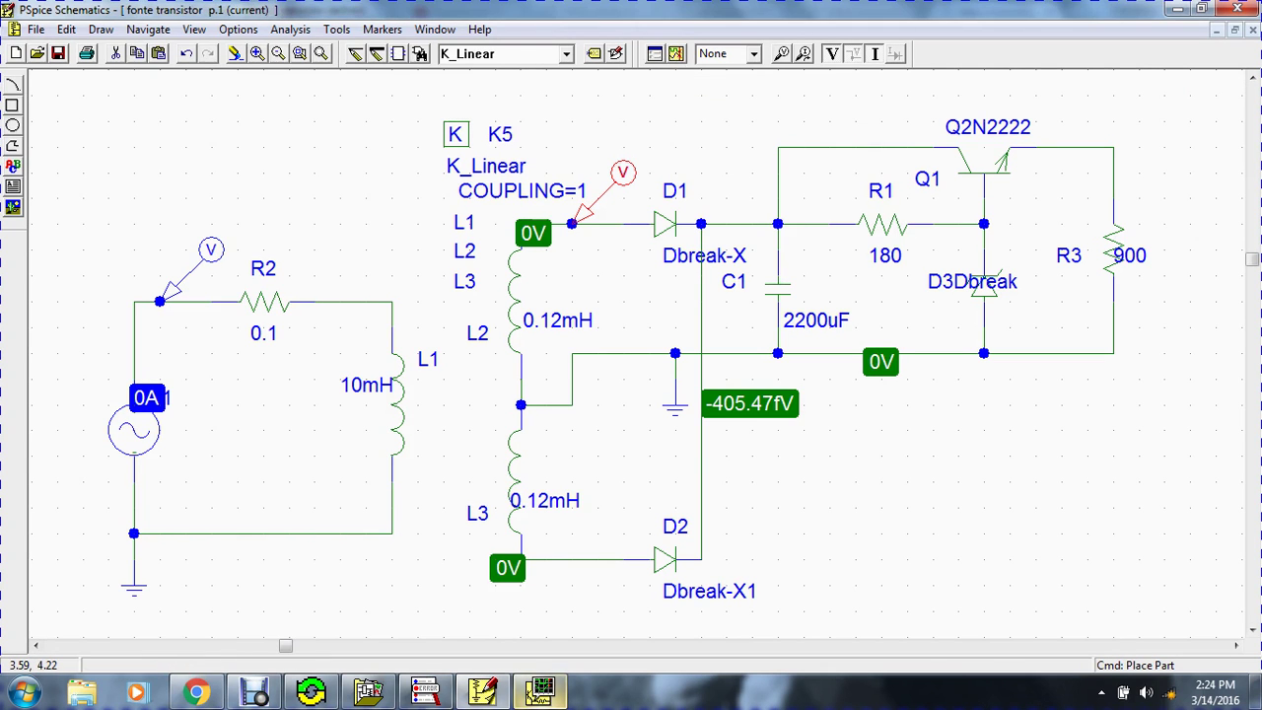
pyautogui.click(558, 693)
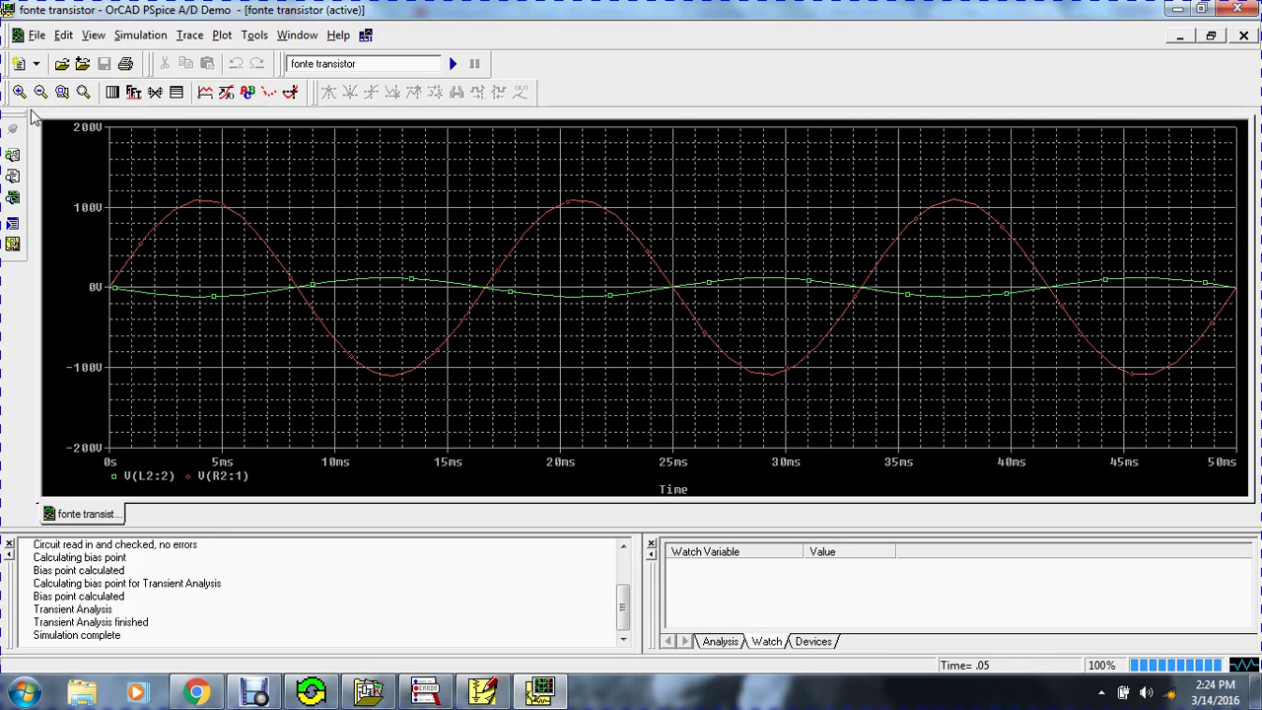
# Zoom the plot to about the first 9 ms to compare V(L2:2) with V(R2:1), then restore the full view.
pyautogui.click(65, 96)
pyautogui.moveTo(109, 204); pyautogui.dragTo(309, 353)
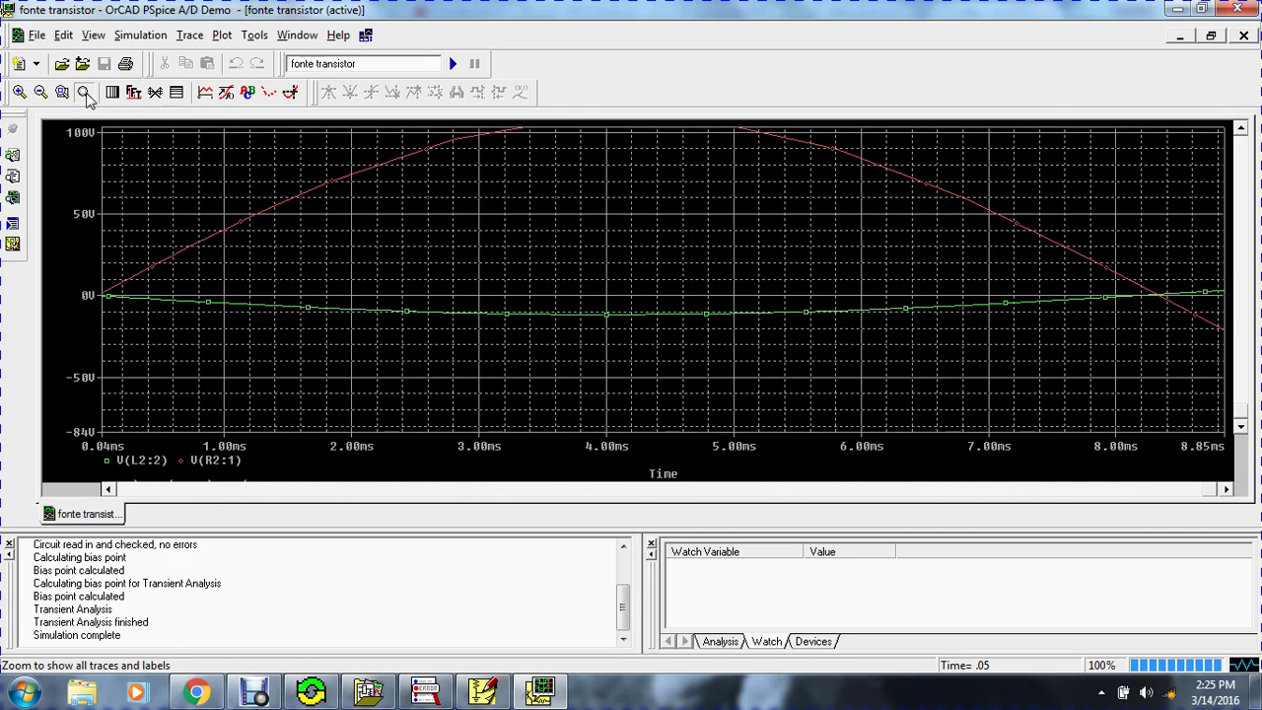
pyautogui.click(84, 92)
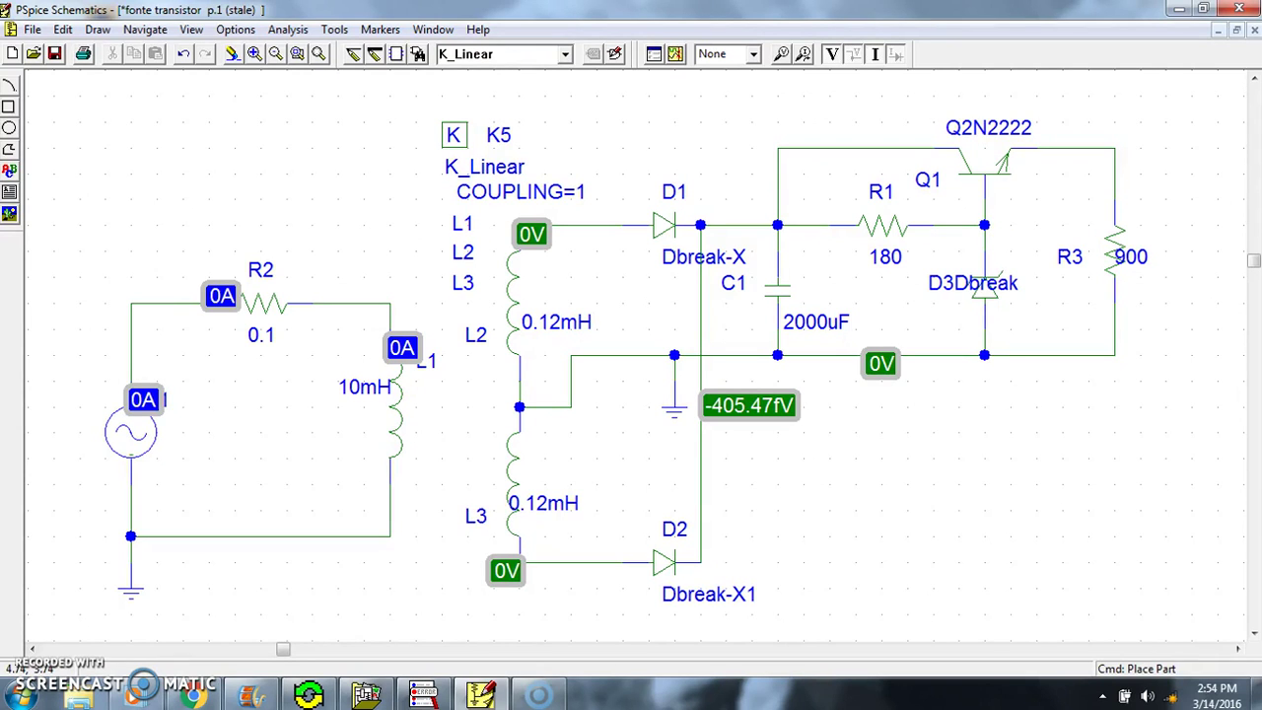
# Place BUBBLE connection parts on the output node above R3 and on the wire between L2 and D1.
pyautogui.click(418, 53)
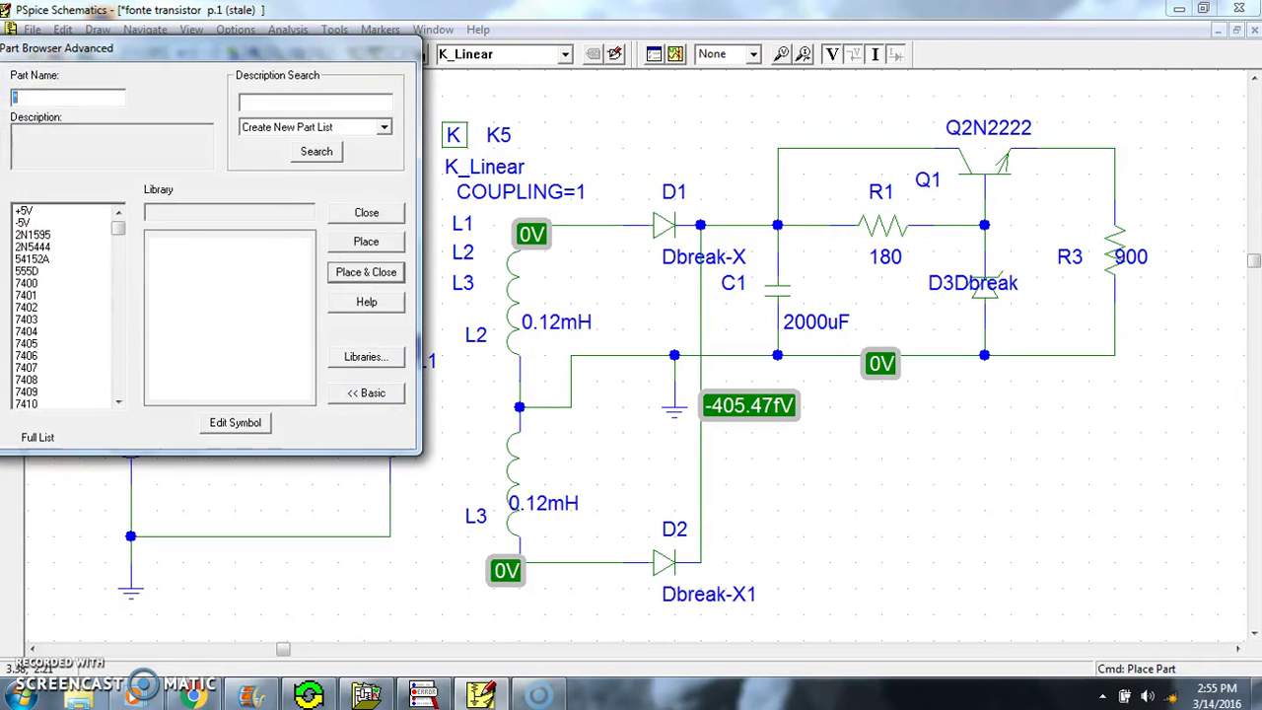
pyautogui.write('BUB')
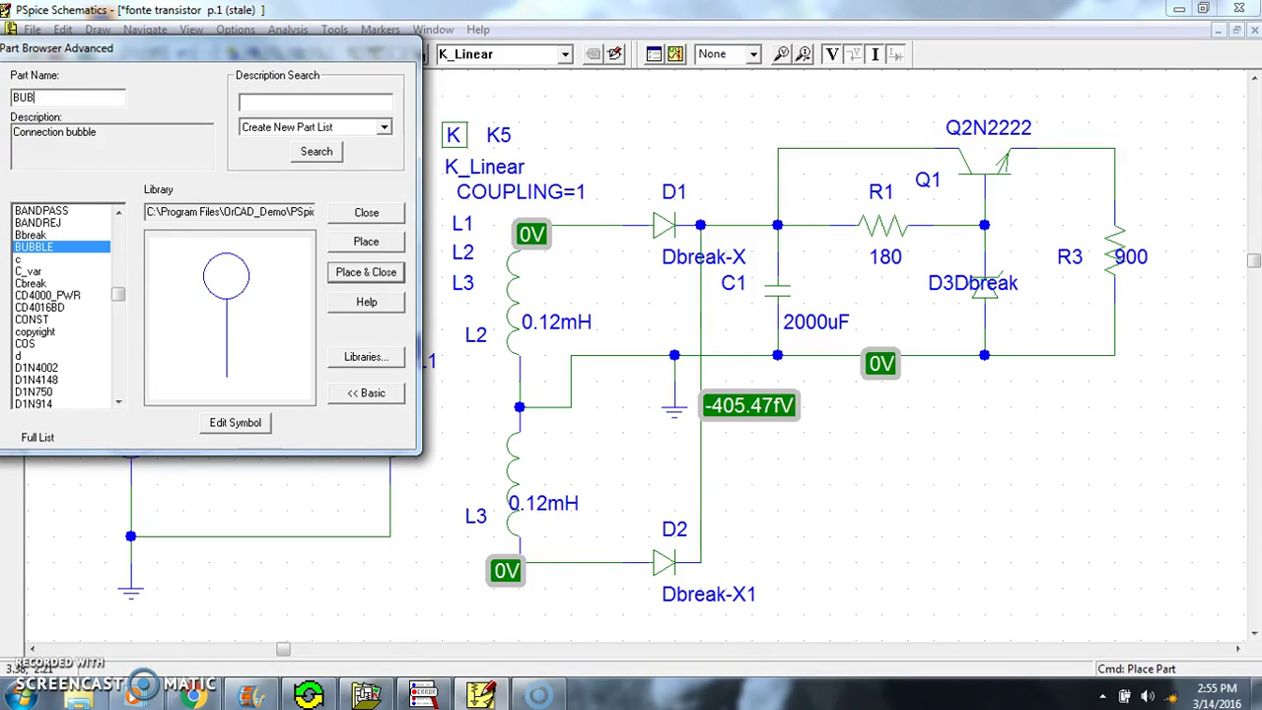
pyautogui.press('Return')
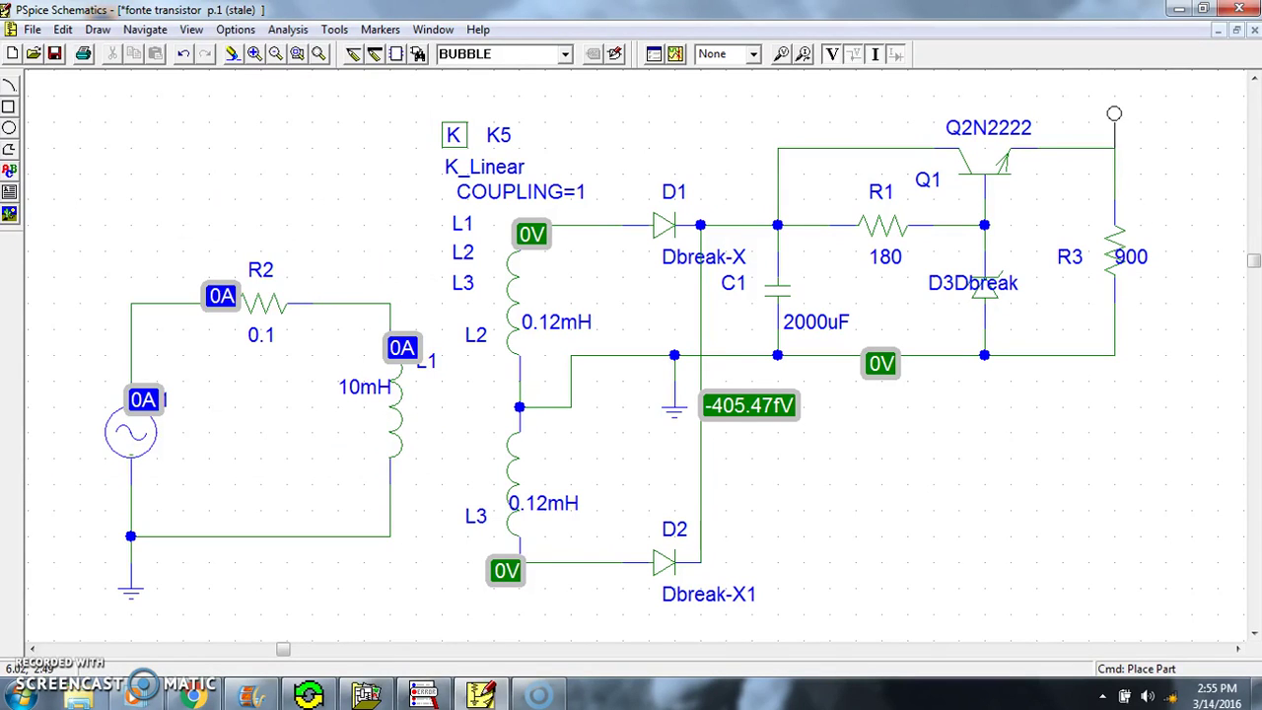
pyautogui.click(1114, 113)
pyautogui.click(597, 191)
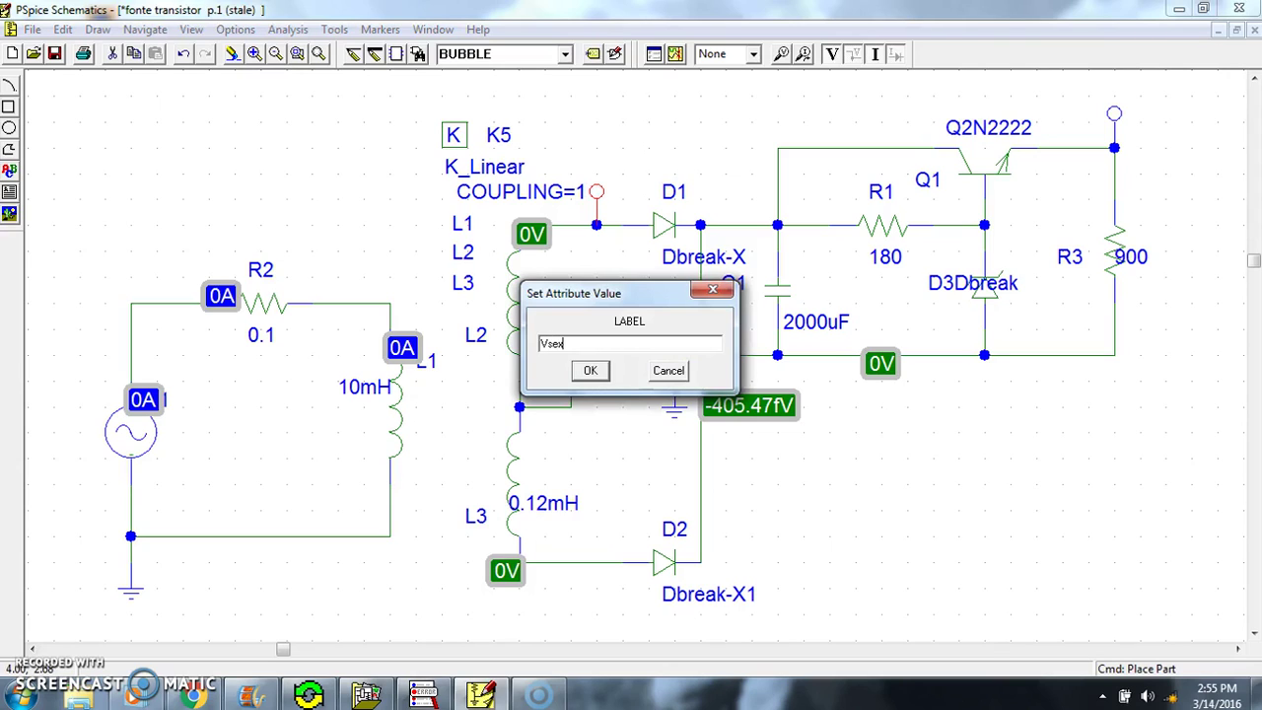
# Label the bubble at D1's anode wire Vsec and the bubble above R3 Vo.
pyautogui.press('Return')
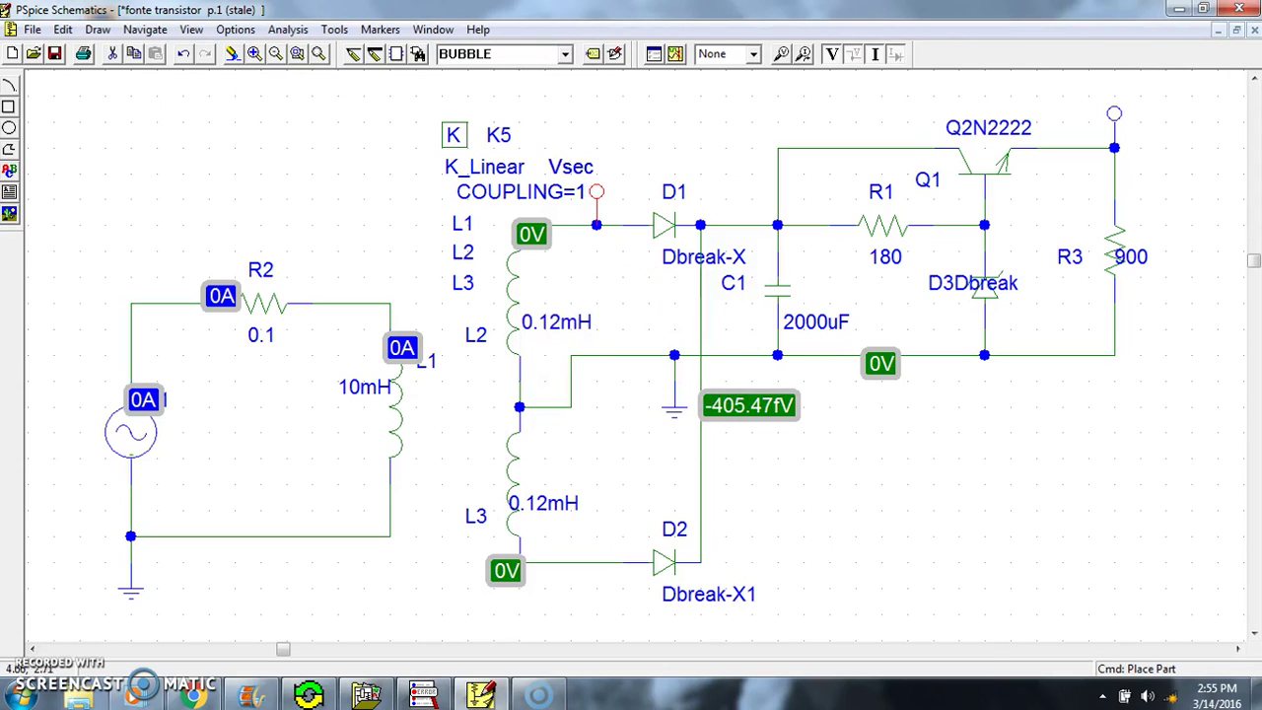
pyautogui.click(1114, 114)
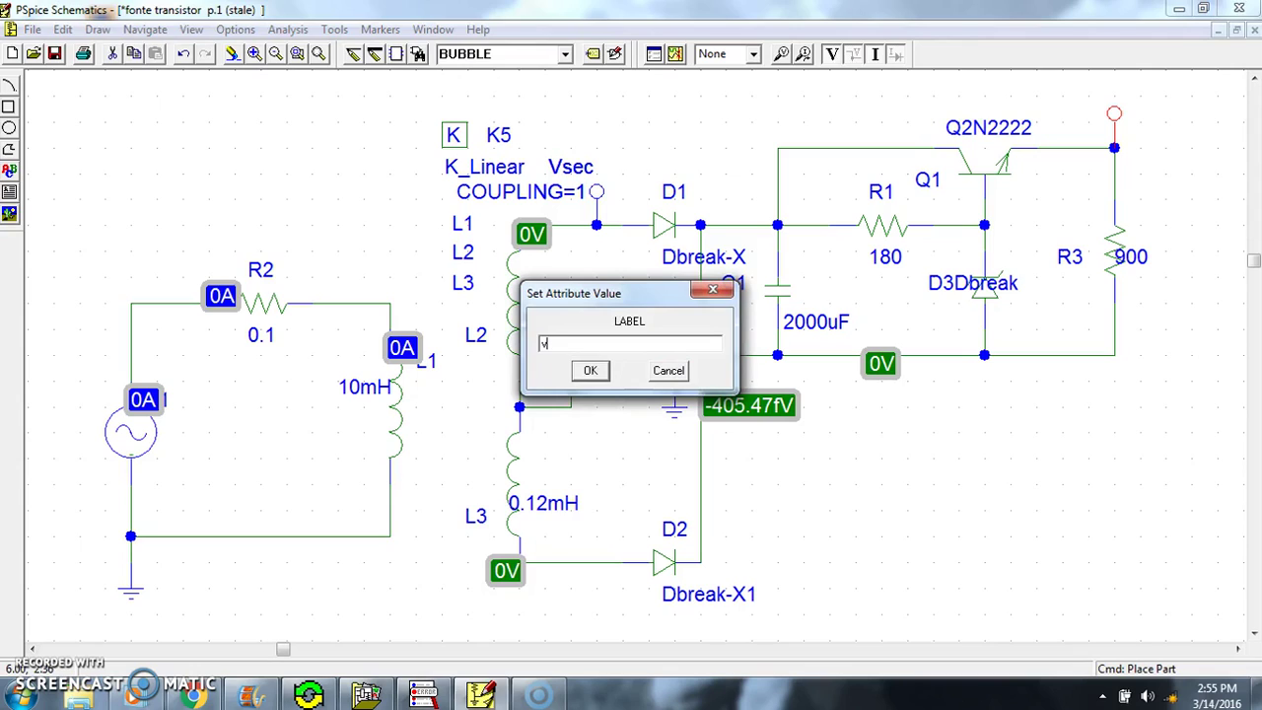
pyautogui.write('Vo')
pyautogui.press('Return')
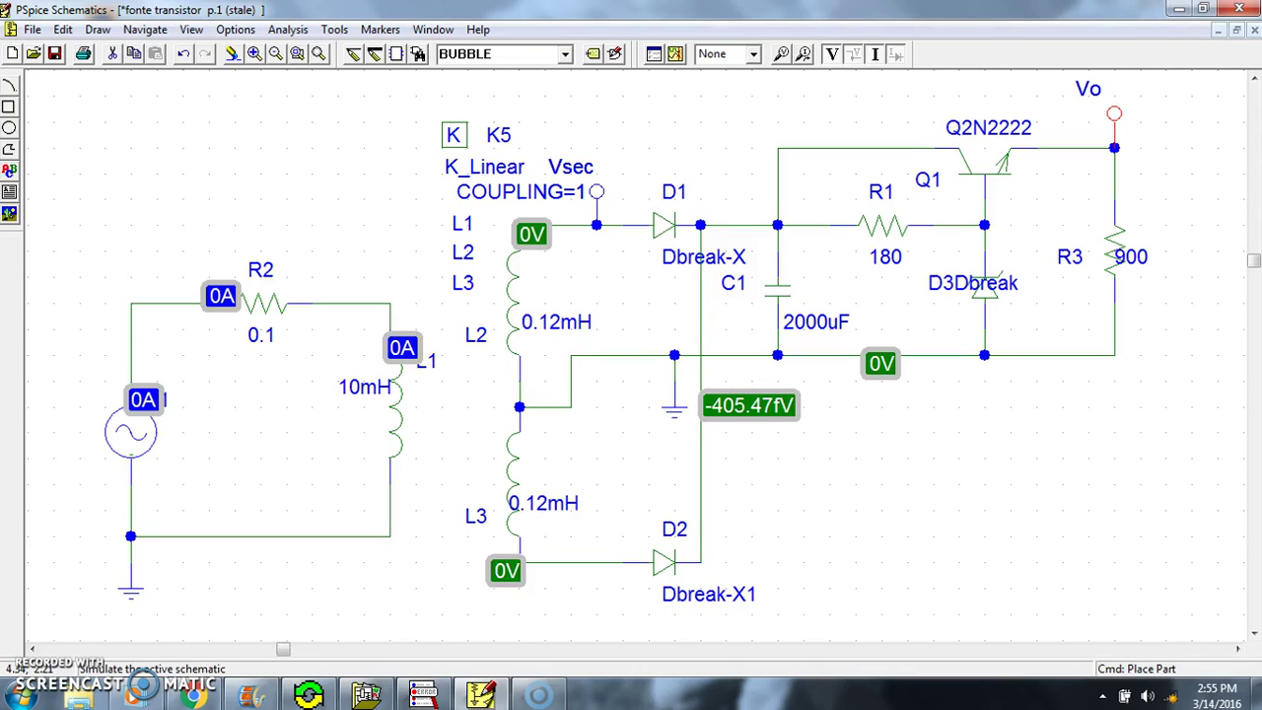
# Run the simulation and add the V(Vo) trace to the empty plot.
pyautogui.click(676, 54)
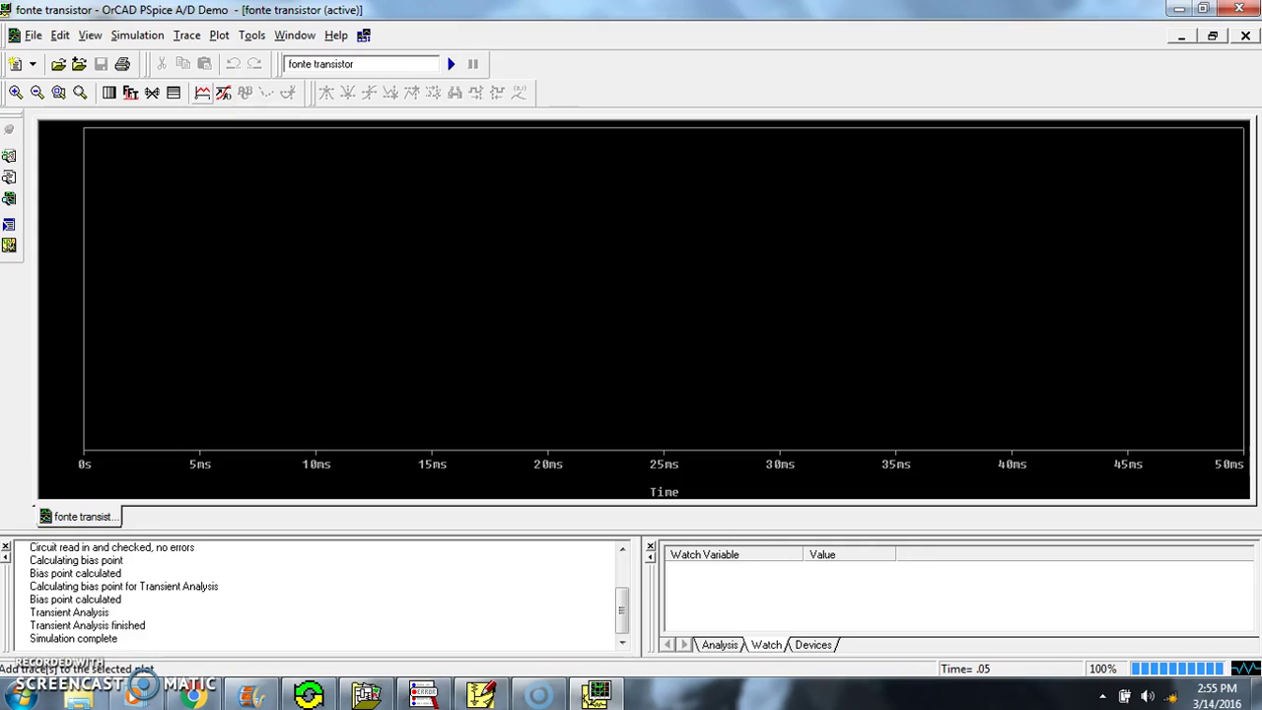
pyautogui.click(202, 92)
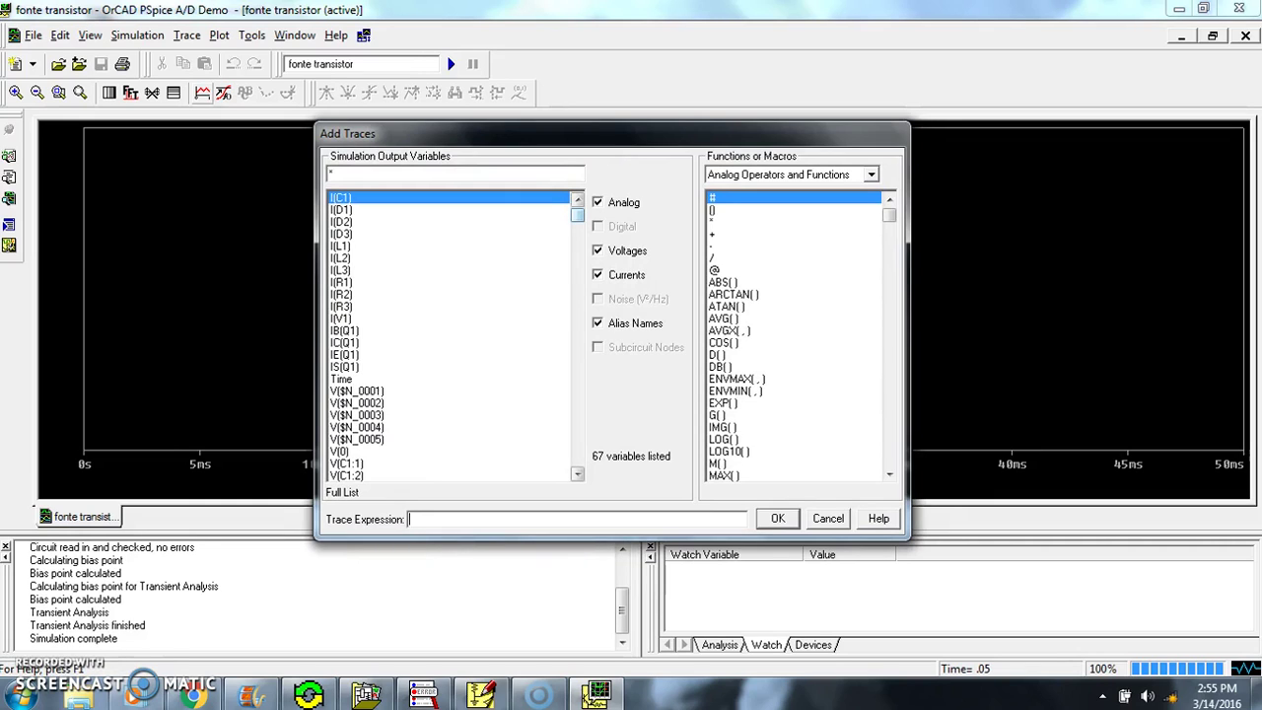
pyautogui.scroll(-7, 448, 335)
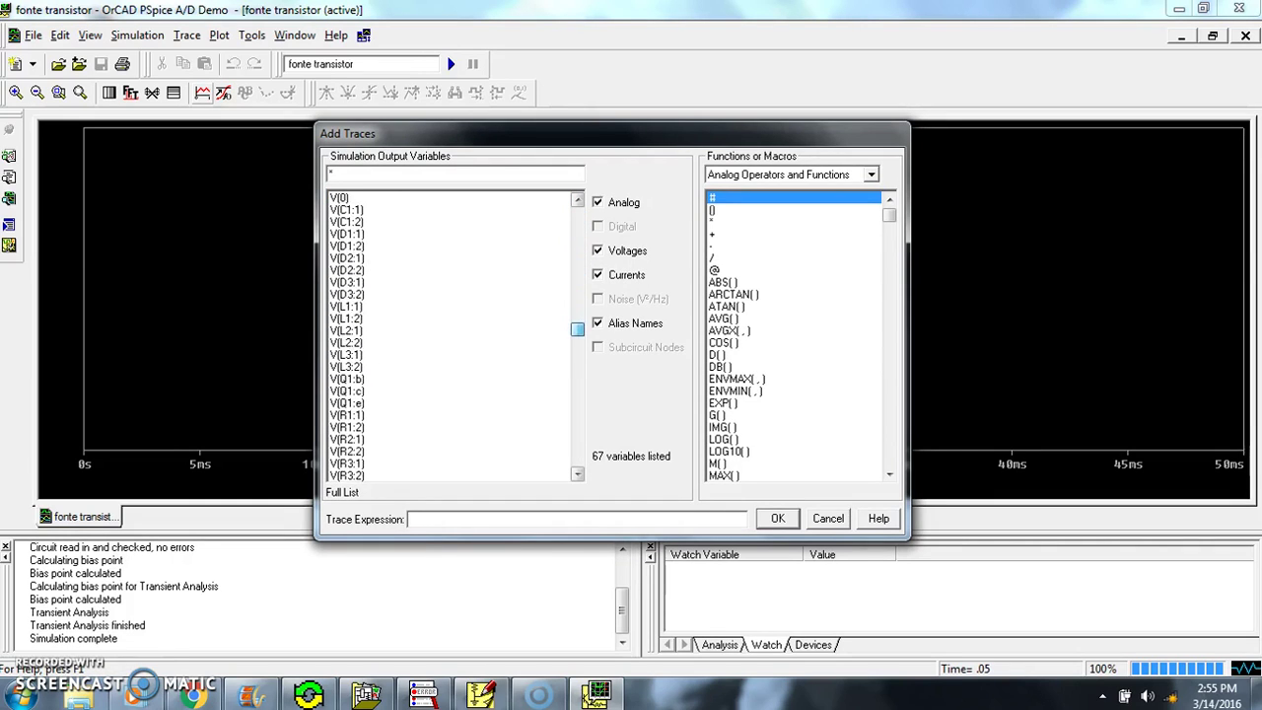
pyautogui.scroll(-2, 448, 335)
pyautogui.click(342, 451)
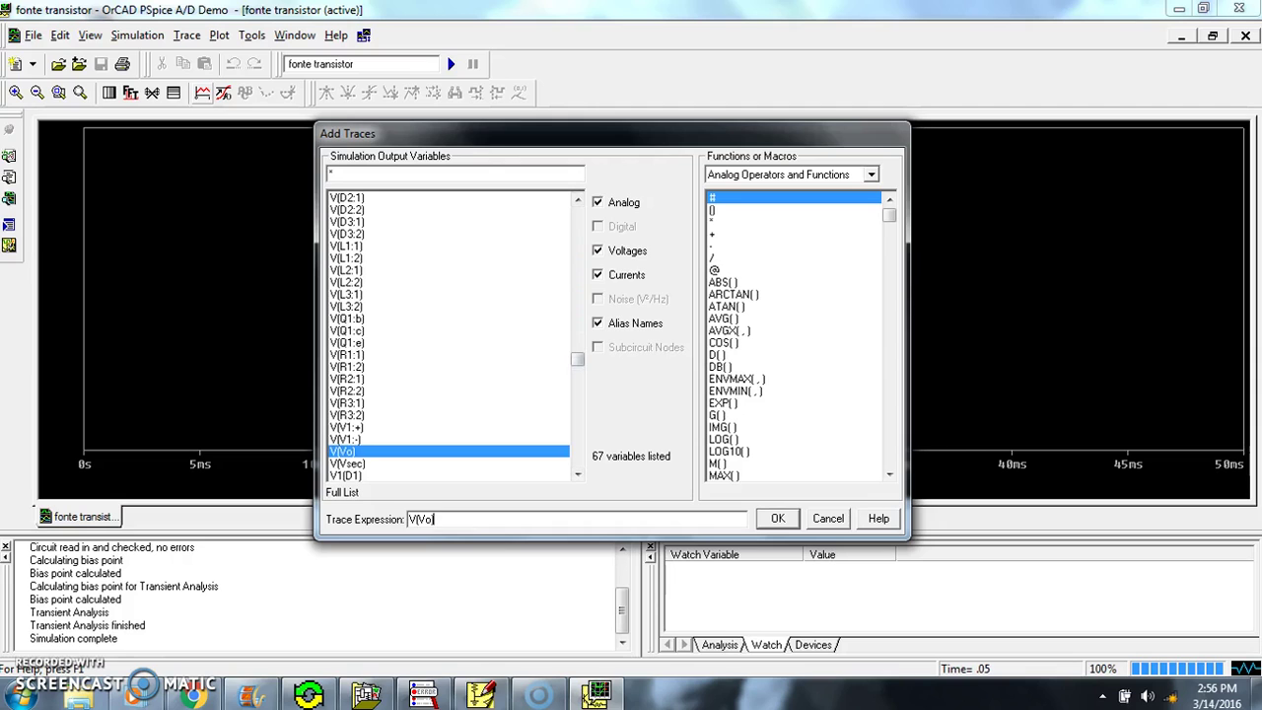
pyautogui.press('Return')
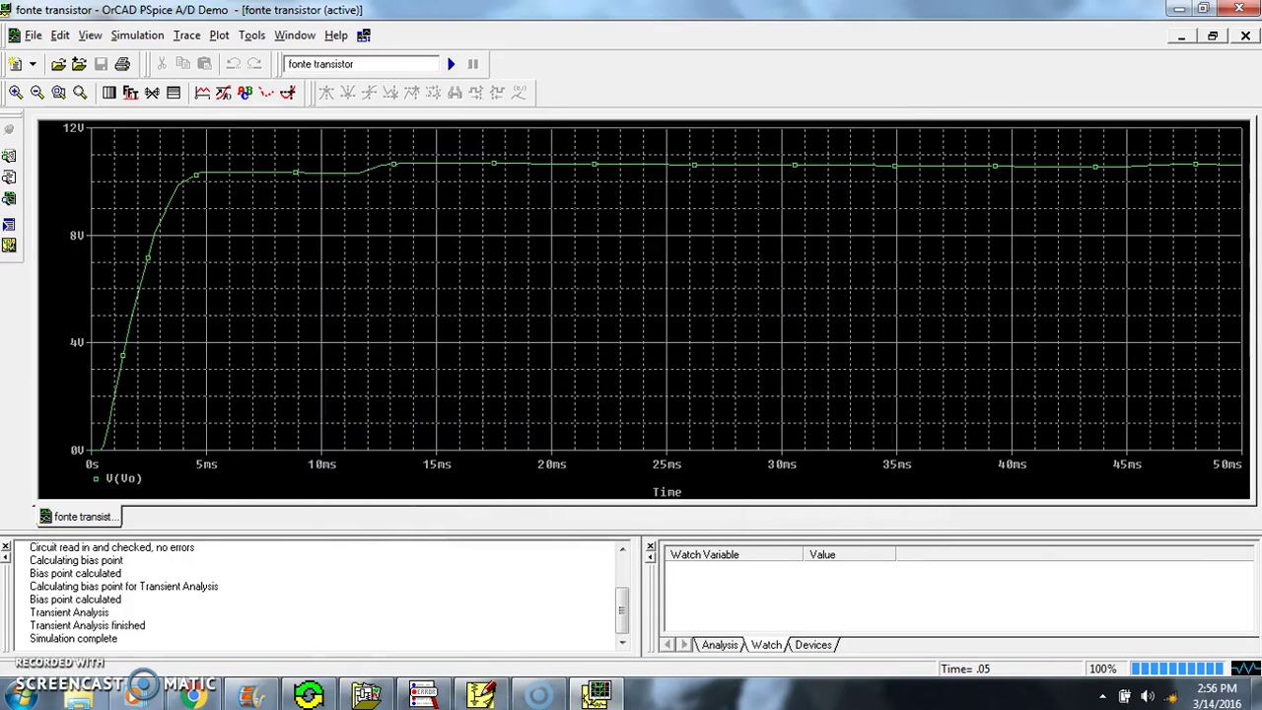
# Add the V(Vsec) trace to the plot alongside V(Vo).
pyautogui.click(203, 92)
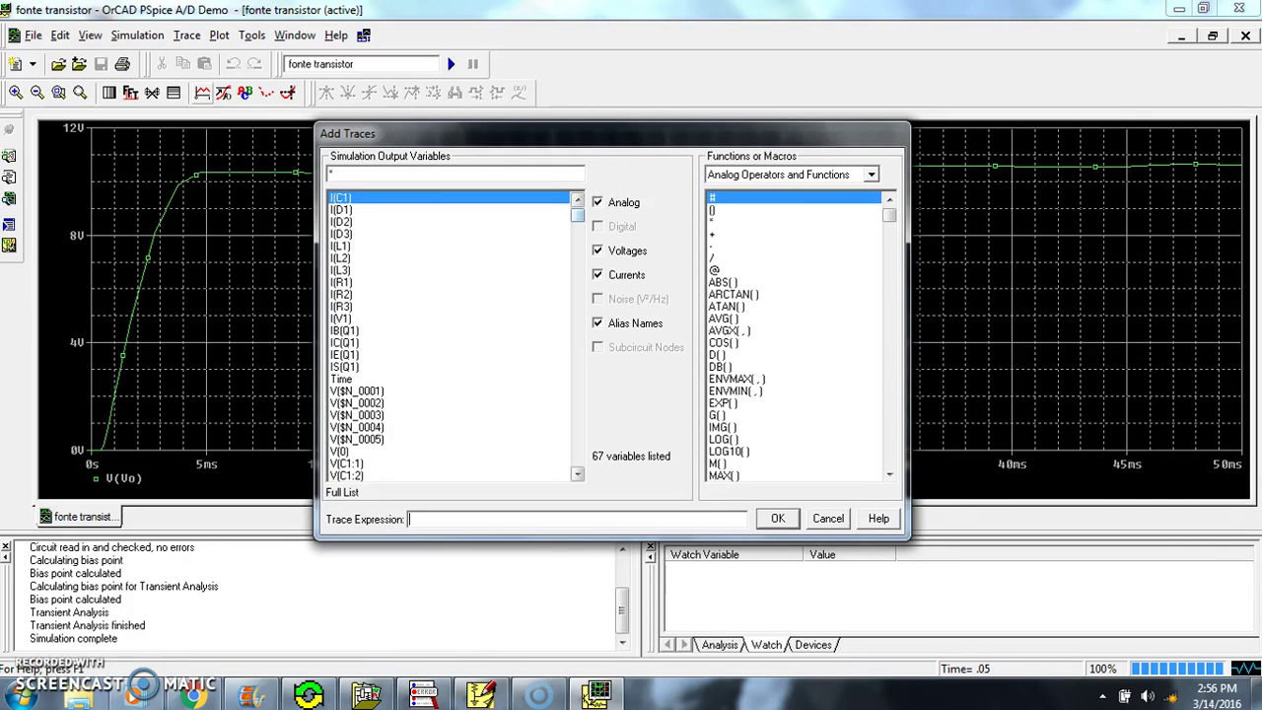
pyautogui.scroll(-9, 453, 335)
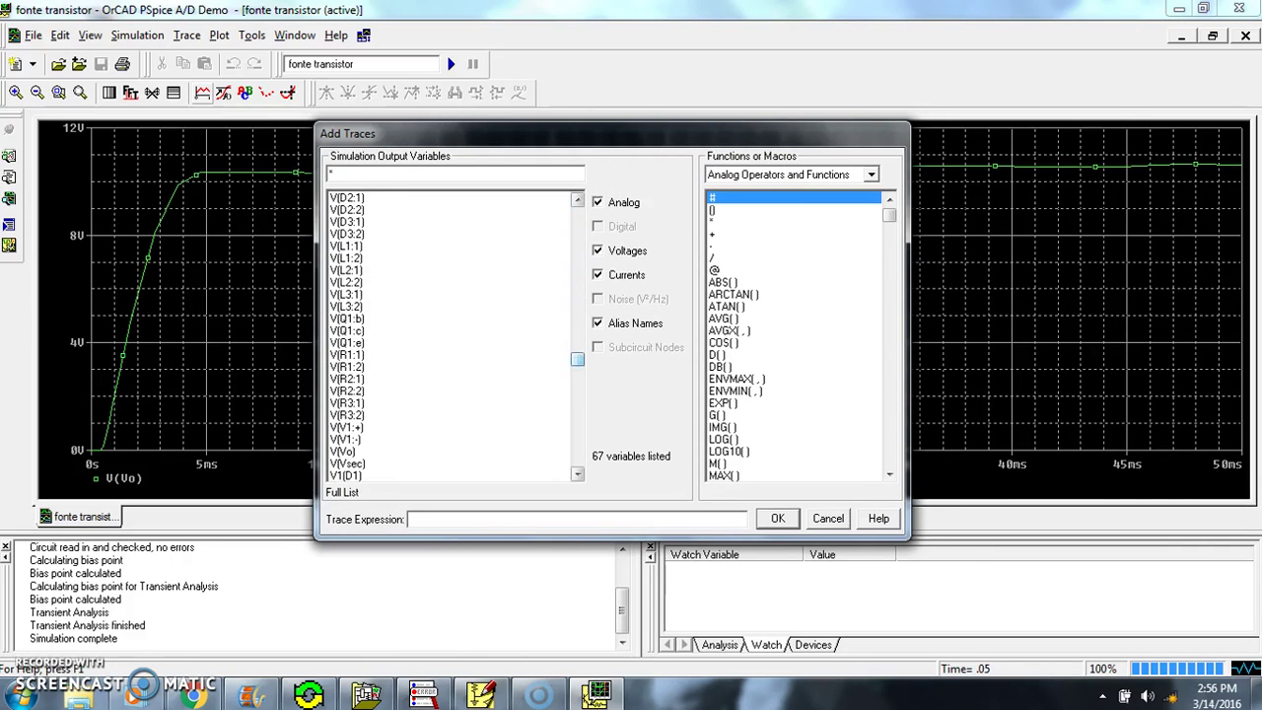
pyautogui.click(347, 463)
pyautogui.press('Return')
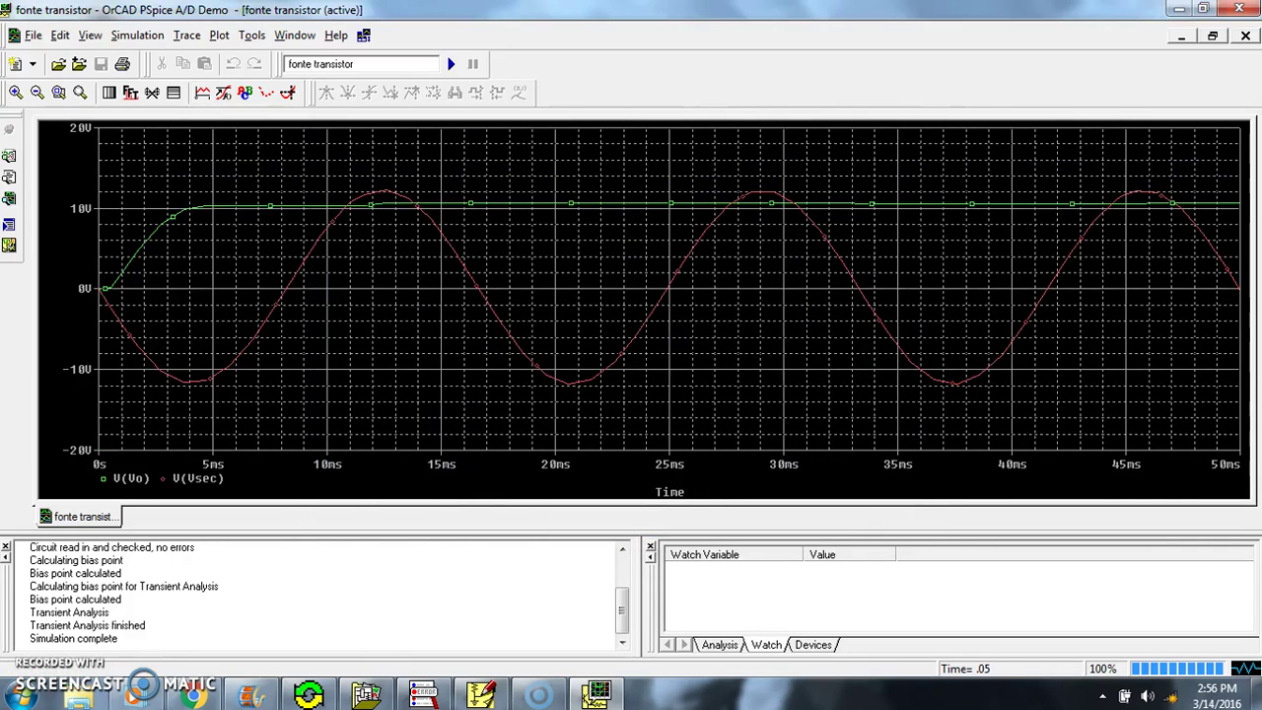